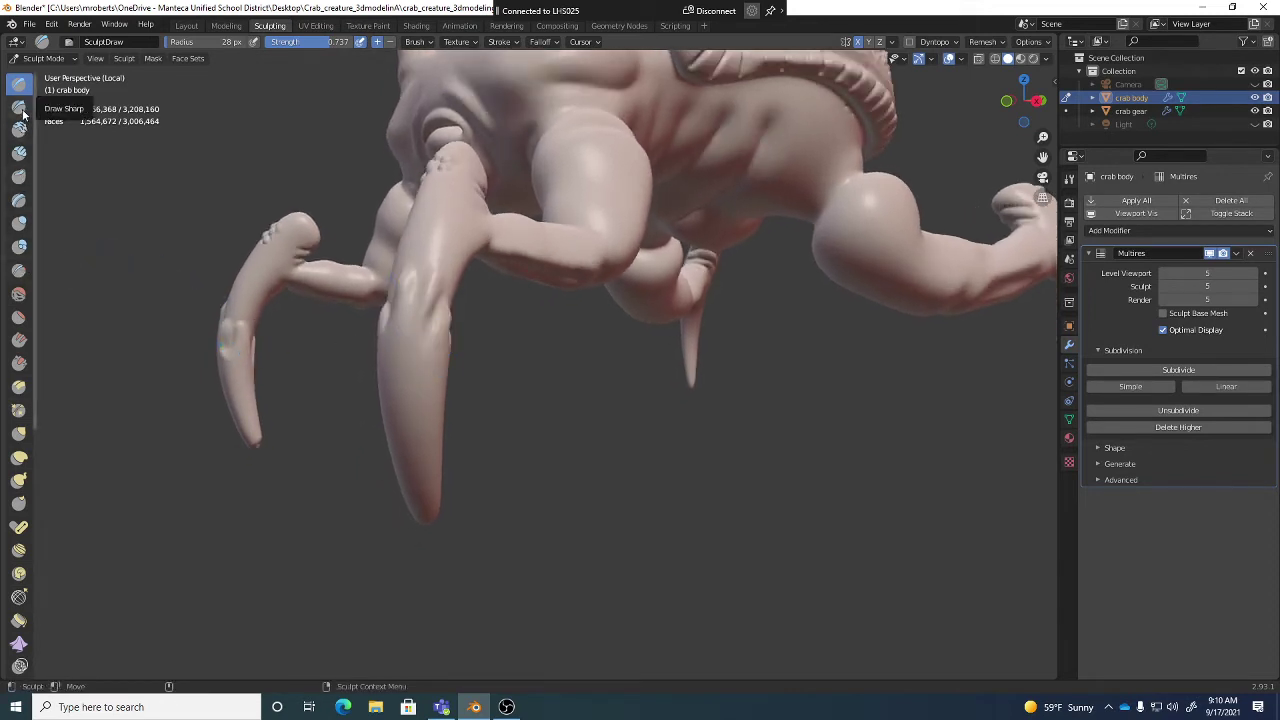
Step: Choose the Draw Sharp brush and reduce its radius to 14 px for fine detail on the front claw
left_click(20, 108)
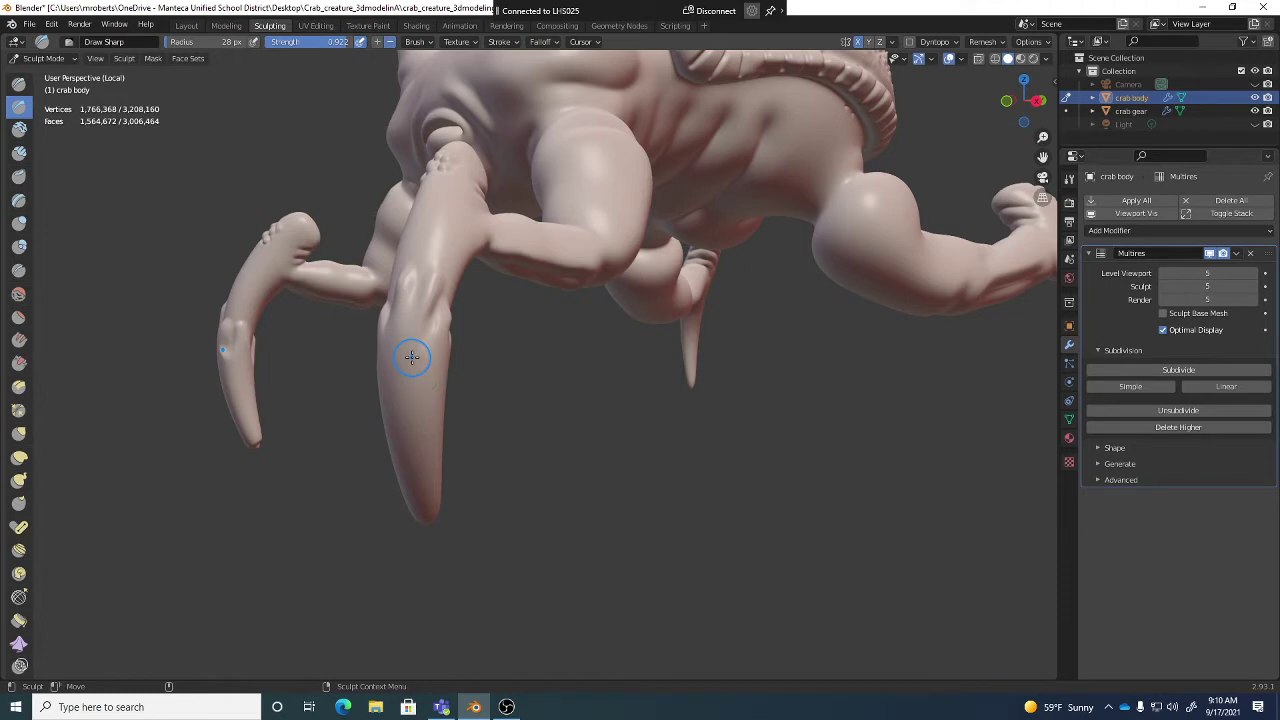
key("bracketleft")
key("bracketleft")
key("f")
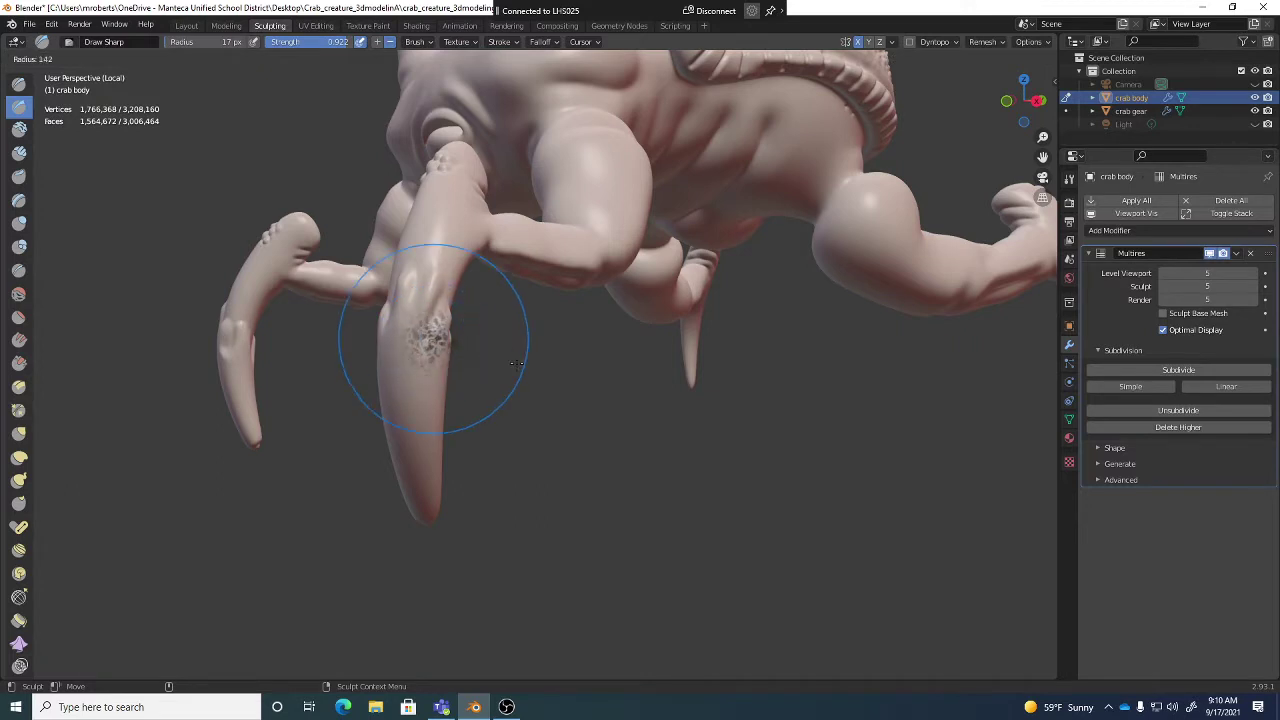
left_click(428, 346)
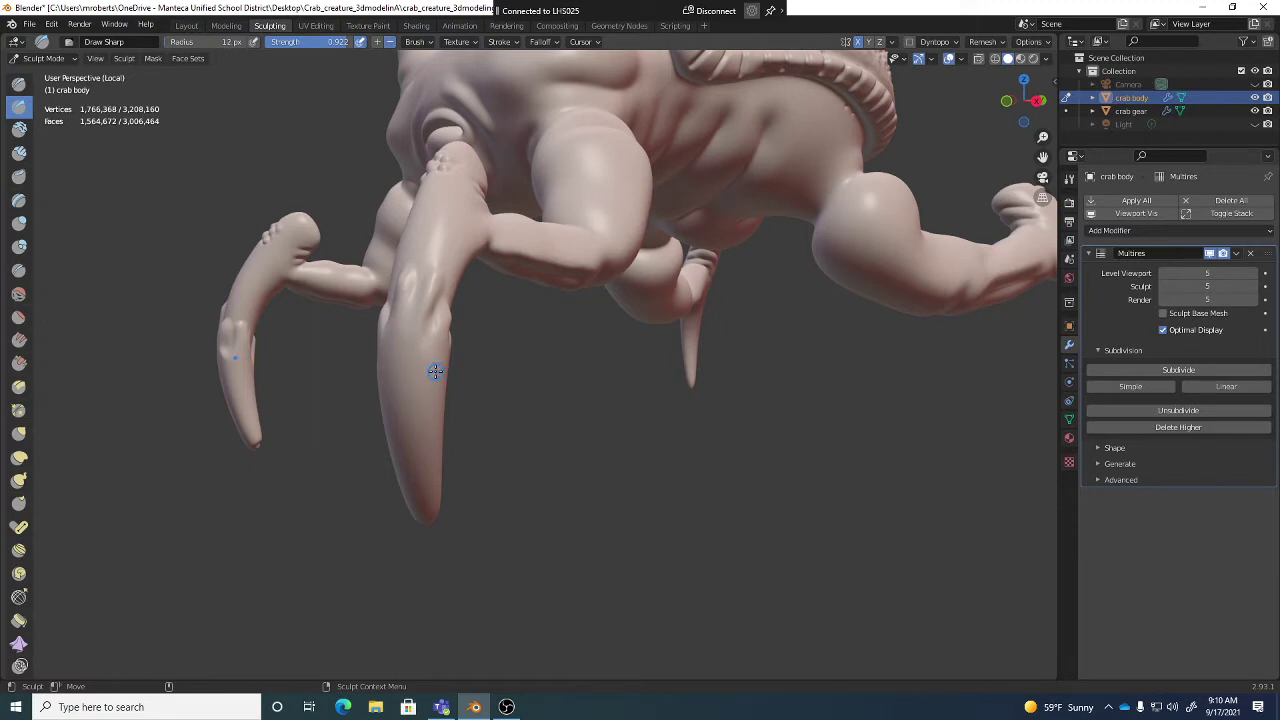
key("f")
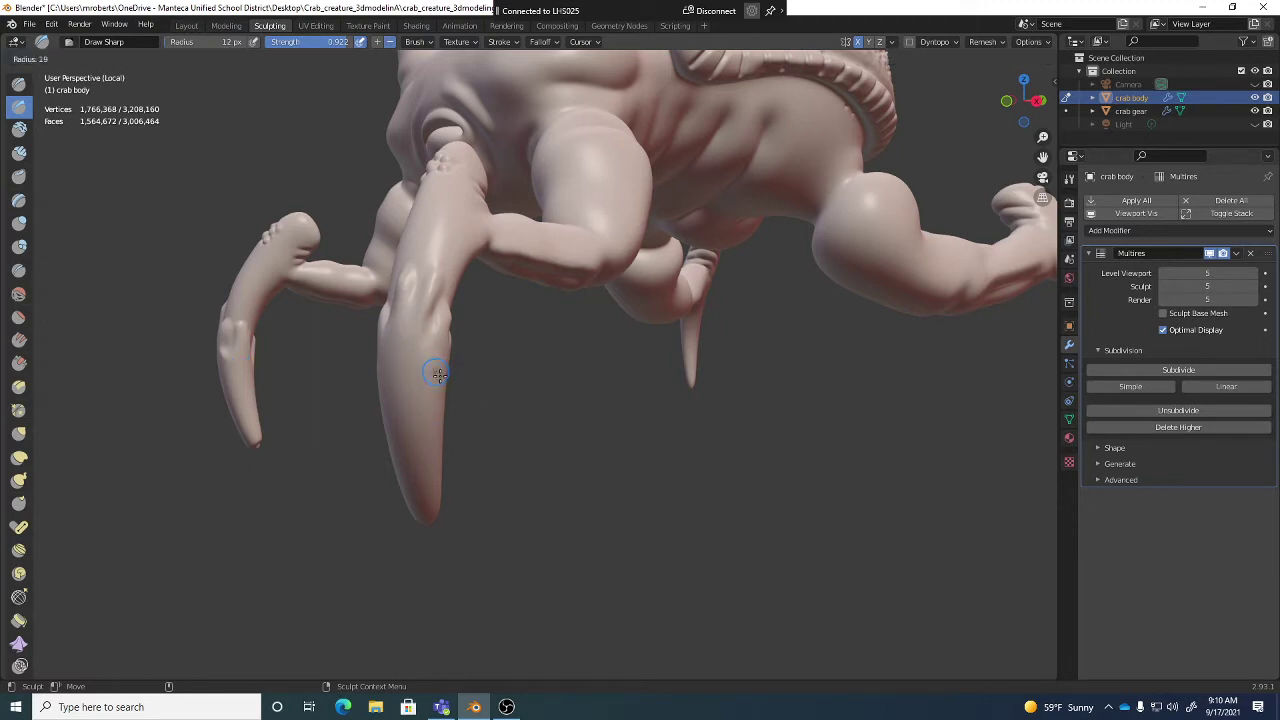
left_click(436, 375)
Step: Remove the assigned texture from the Draw Sharp brush and set its strength to 0.559
left_click(458, 42)
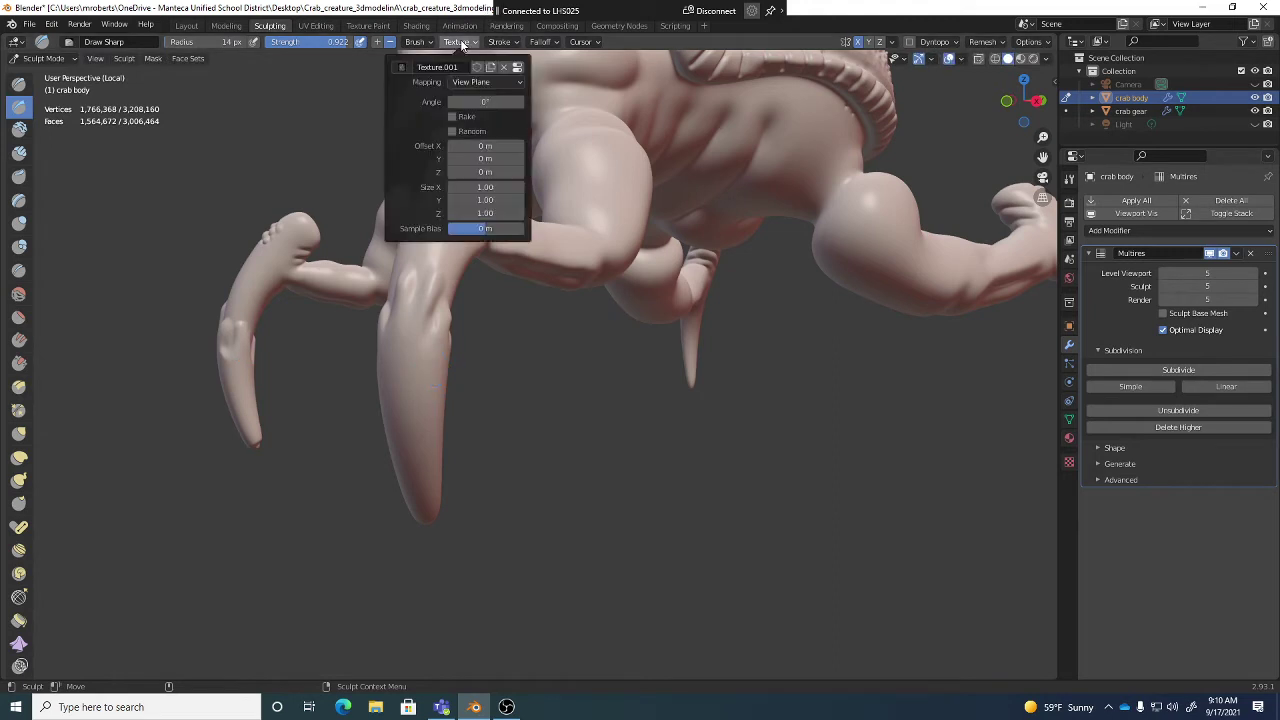
left_click(504, 67)
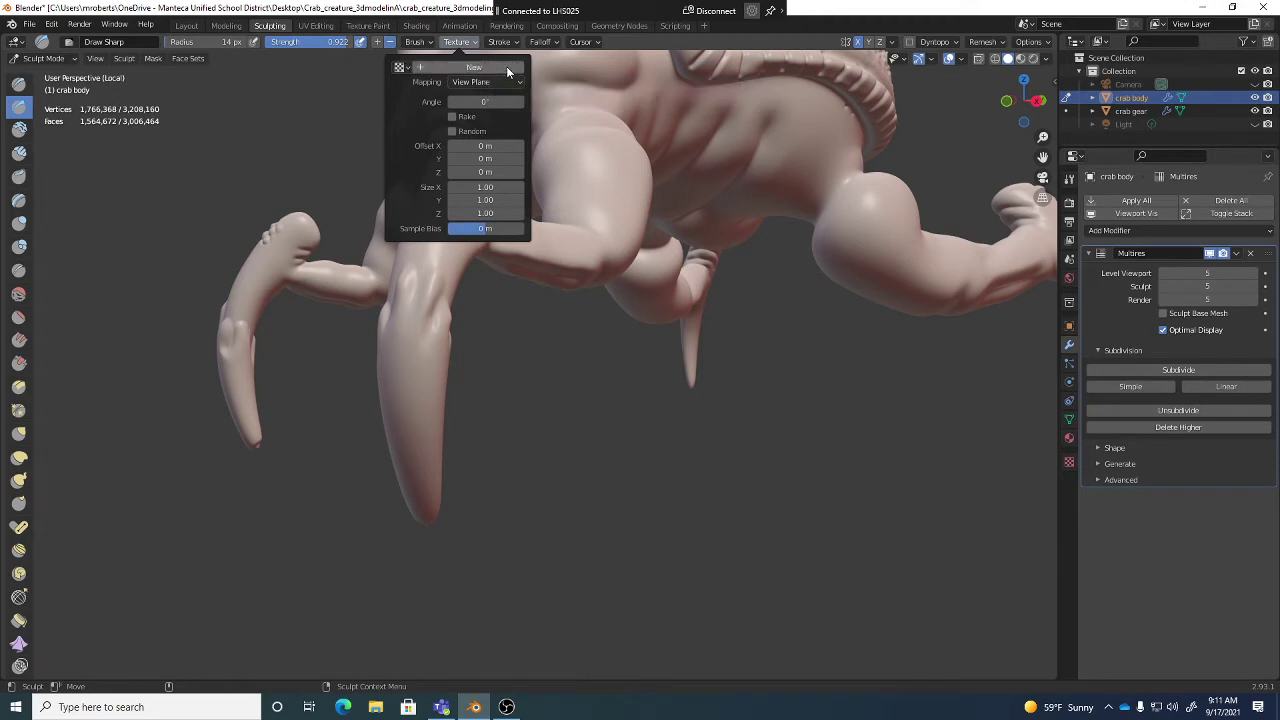
left_click(406, 67)
mouse_move(501, 41)
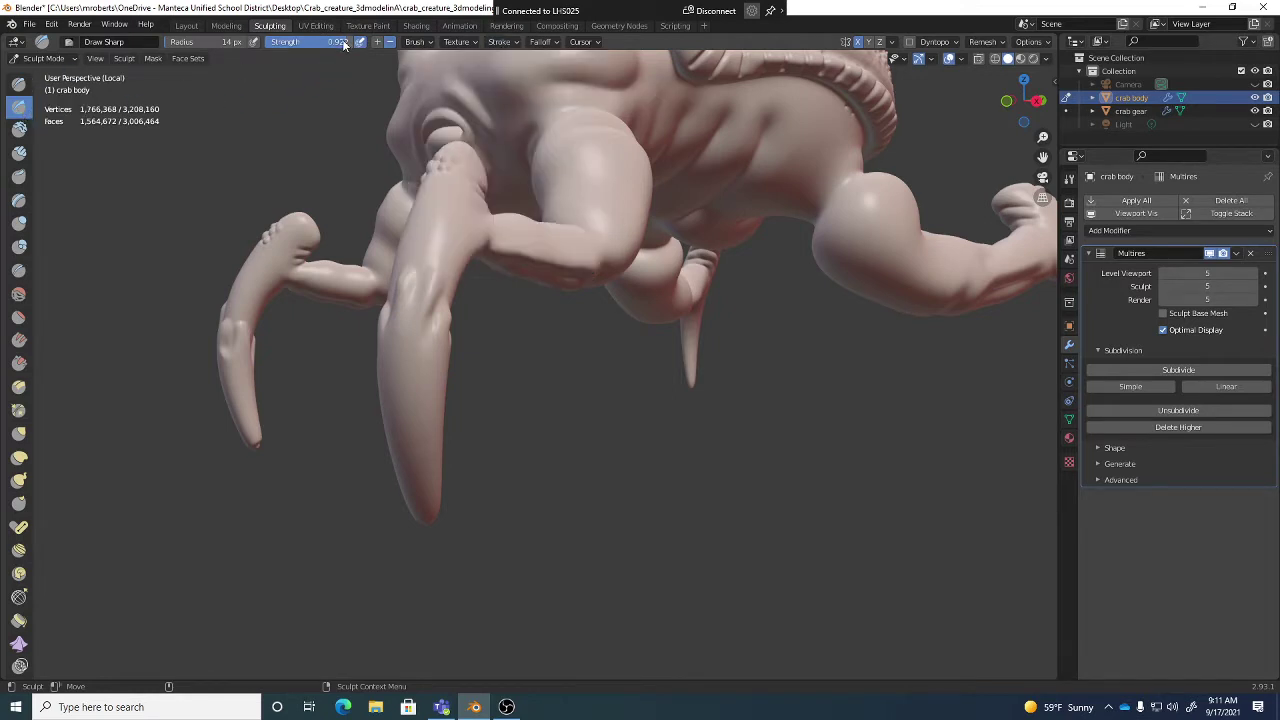
left_click_drag(343, 45, 335, 45)
left_click(416, 42)
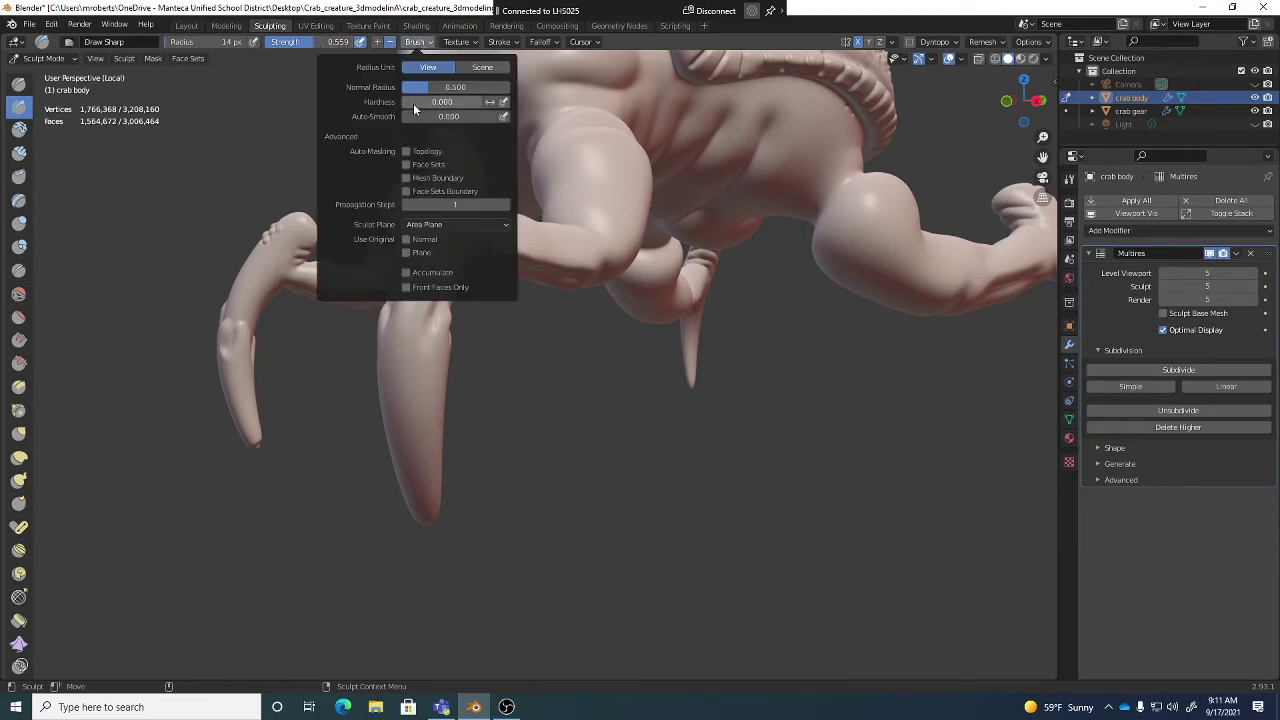
Step: Carve several long lengthwise grooves down the front and outer face of the near front claw, starting below the knuckle bumps
mouse_move(407, 374)
middle_mouse_down()
mouse_move(420, 380)
mouse_move(459, 313)
middle_mouse_up()
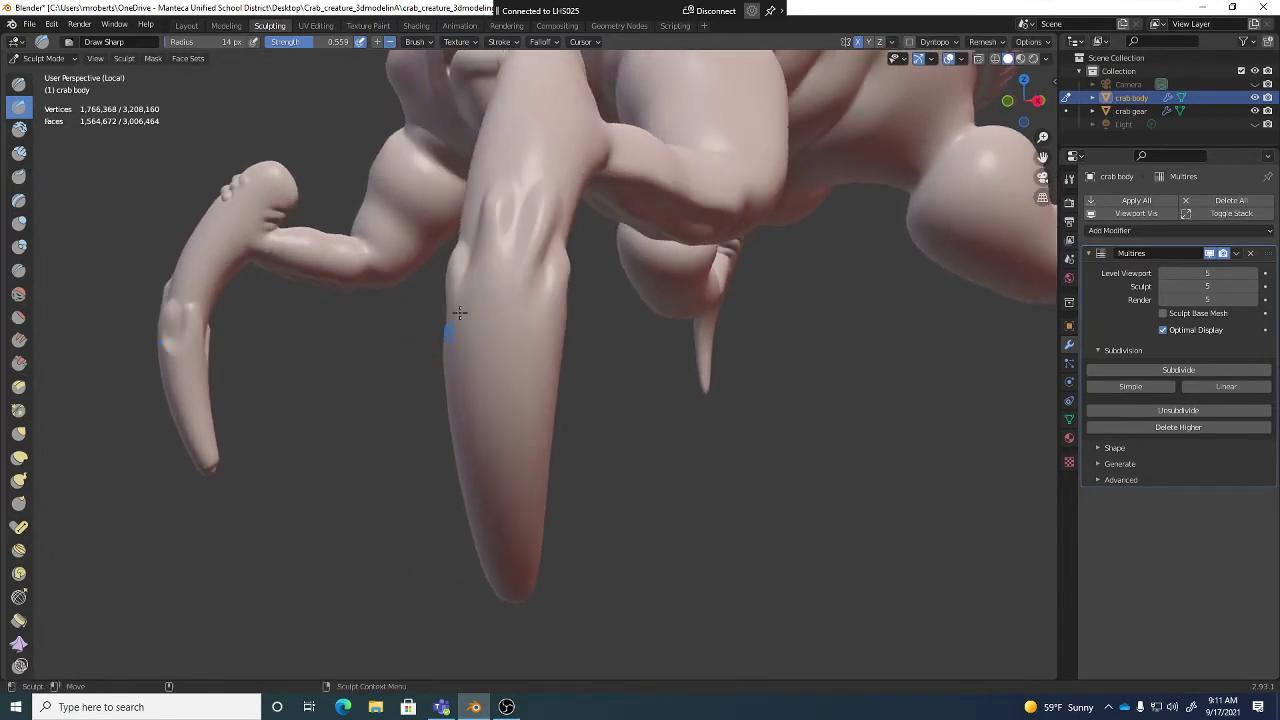
left_click_drag(487, 258, 490, 452)
left_click_drag(481, 265, 490, 478)
middle_click_drag(490, 478, 506, 450)
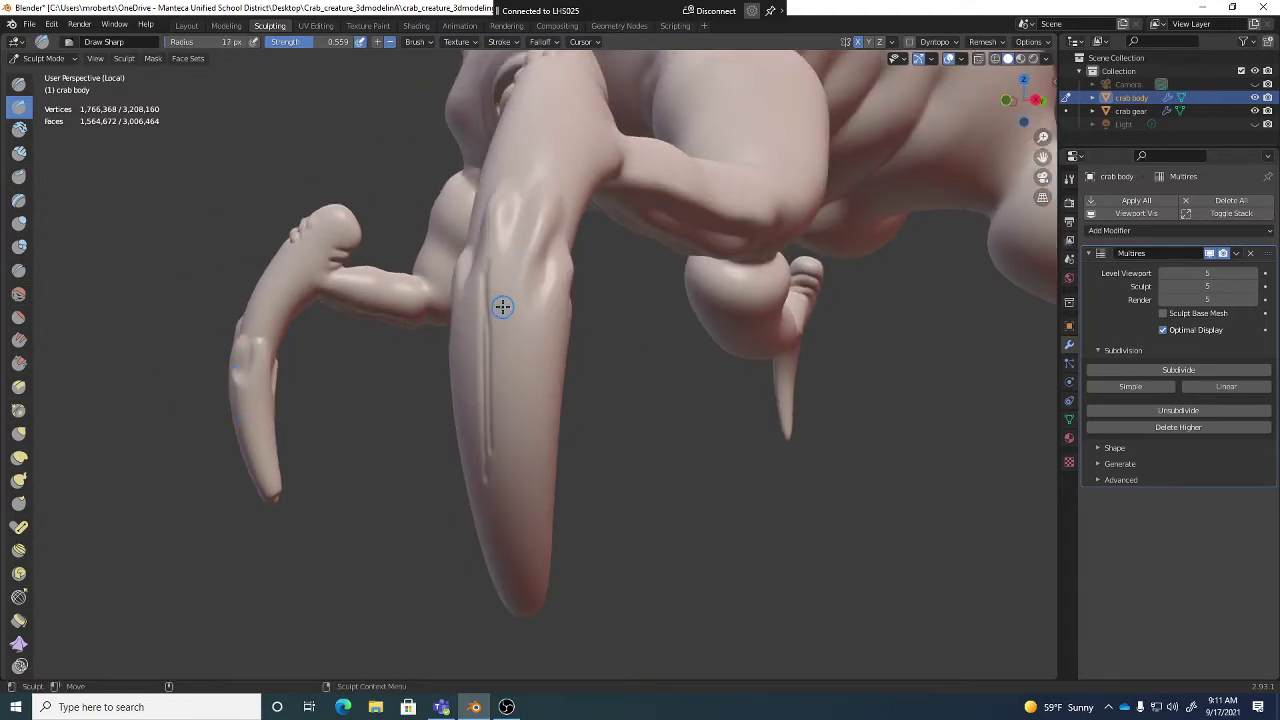
left_click_drag(502, 306, 500, 480)
mouse_move(514, 434)
middle_mouse_down()
mouse_move(480, 423)
mouse_move(508, 381)
middle_mouse_up()
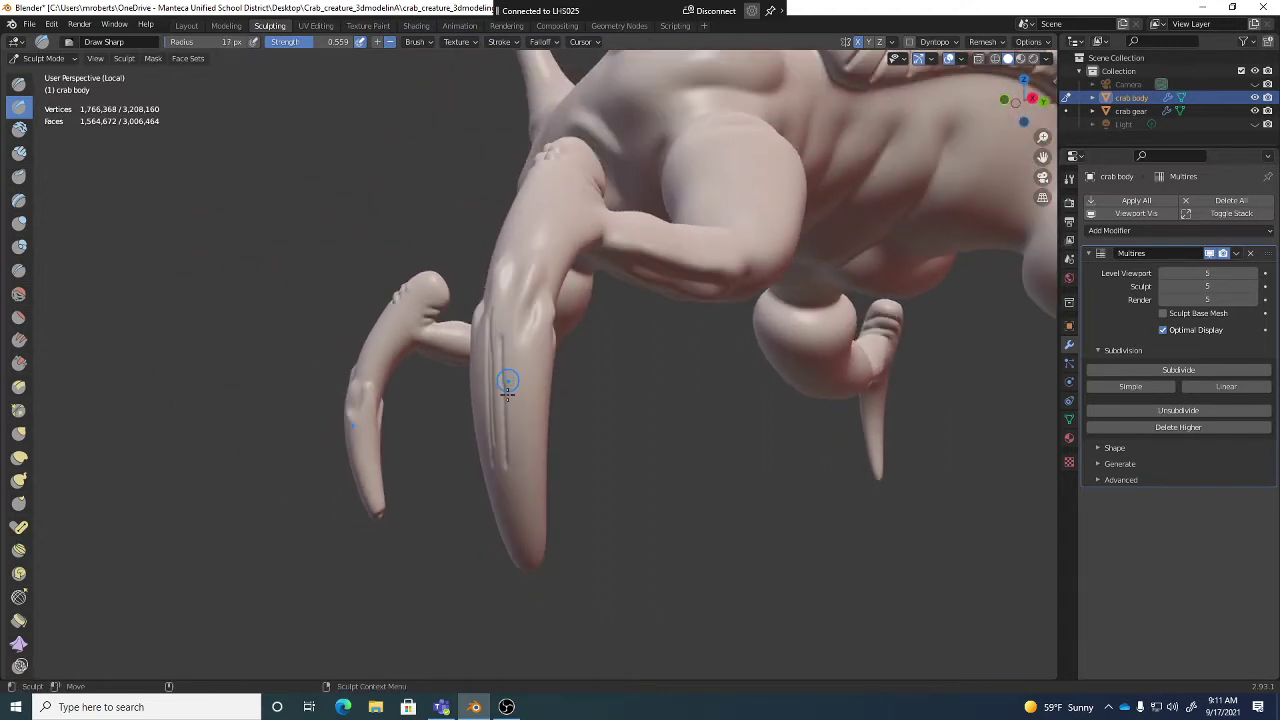
left_click_drag(508, 394, 525, 527)
middle_click_drag(548, 466, 510, 443)
mouse_move(516, 390)
left_mouse_down()
mouse_move(521, 491)
mouse_move(533, 530)
mouse_move(531, 456)
mouse_move(544, 532)
left_mouse_up()
middle_click_drag(551, 469, 518, 462)
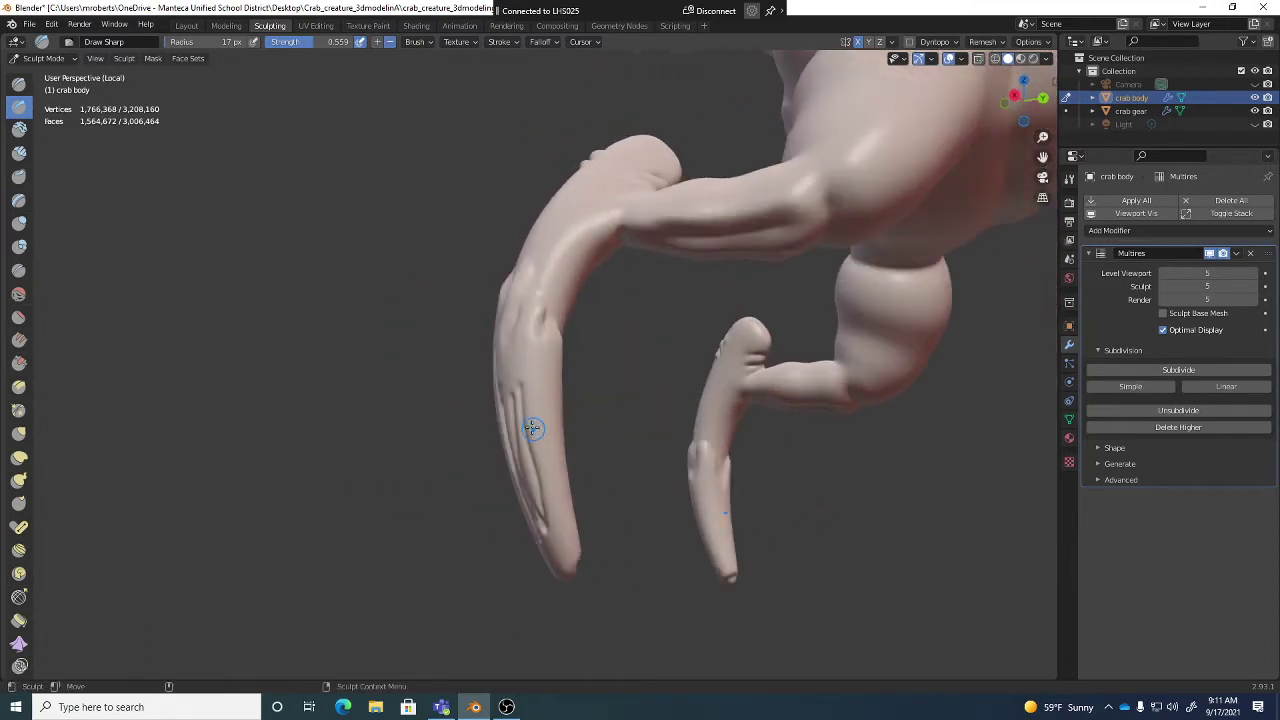
Step: Continue the lengthwise grooves around the outer side of the front claw onto its back, down to the tip
left_click_drag(532, 426, 549, 545)
left_click_drag(537, 420, 550, 545)
middle_click_drag(570, 500, 528, 484)
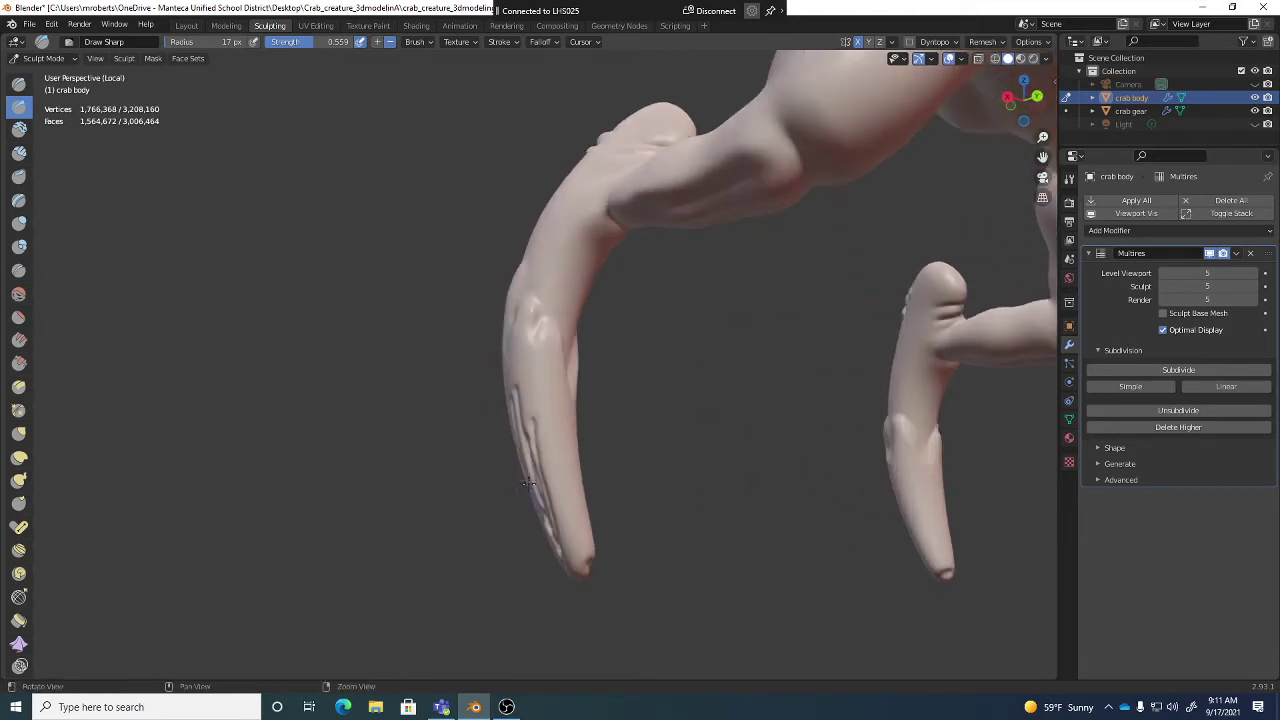
left_click_drag(531, 352, 545, 505)
mouse_move(530, 428)
middle_mouse_down()
mouse_move(545, 376)
mouse_move(515, 356)
mouse_move(530, 366)
middle_mouse_up()
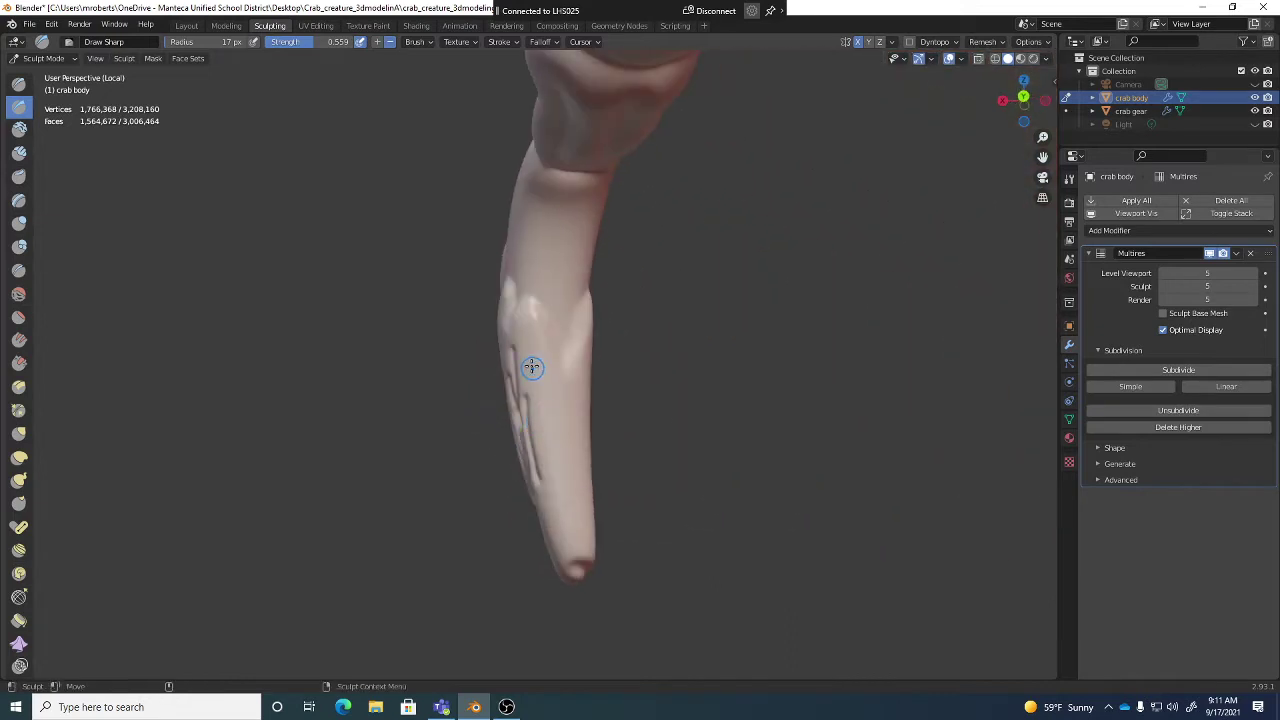
mouse_move(531, 367)
left_mouse_down()
mouse_move(545, 490)
mouse_move(578, 562)
left_mouse_up()
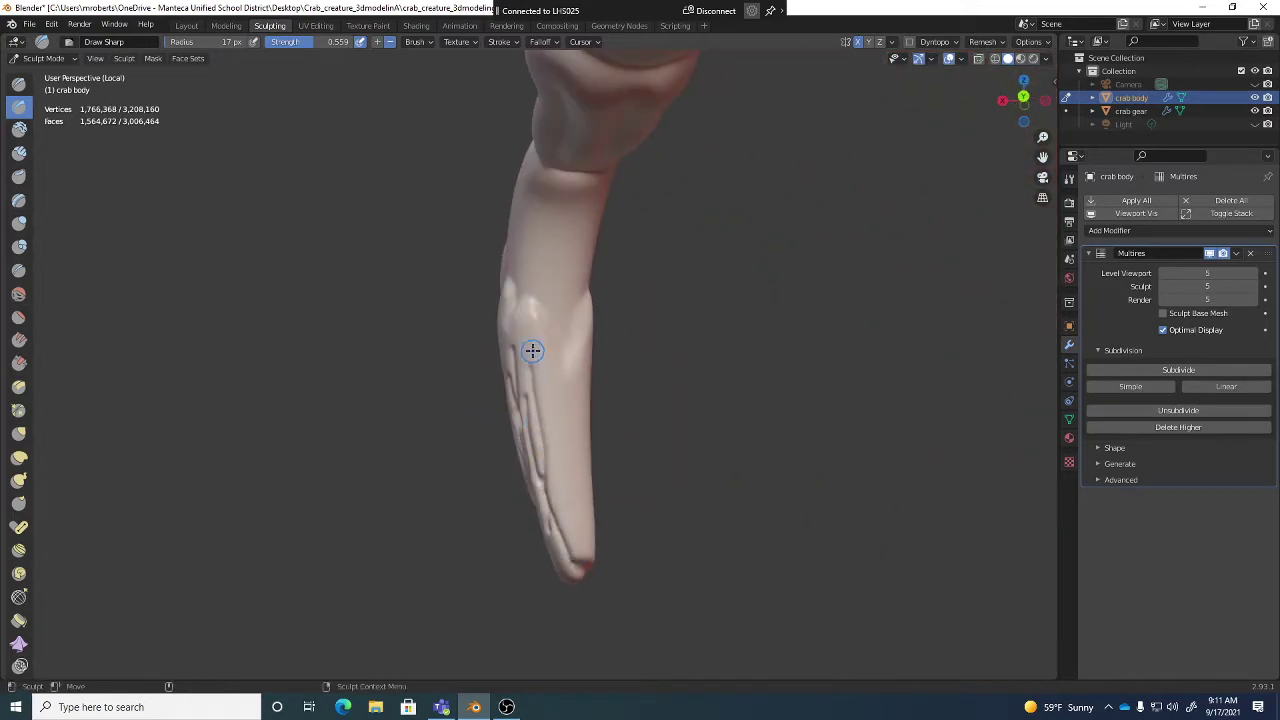
left_click_drag(532, 350, 567, 498)
Step: Carve more lengthwise grooves down the back face of the front claw towards its inner side
middle_click_drag(598, 505, 687, 305)
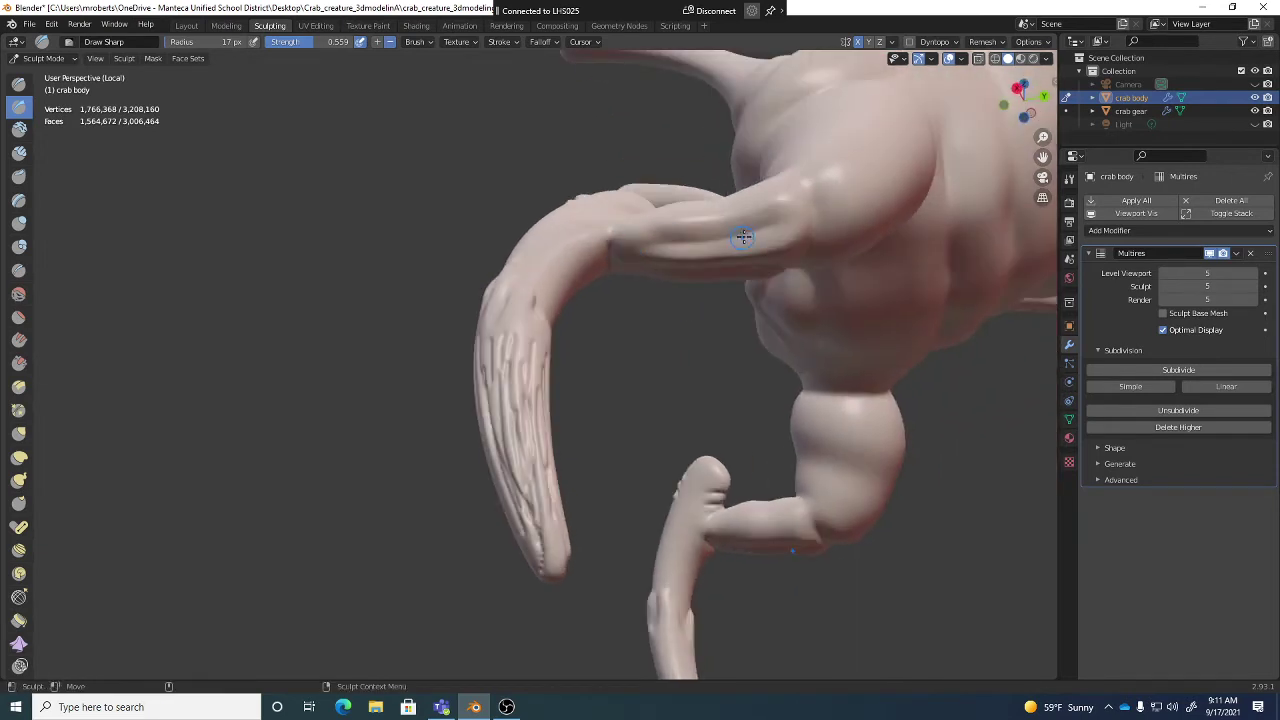
mouse_move(649, 247)
middle_mouse_down()
mouse_move(554, 394)
mouse_move(675, 333)
middle_mouse_up()
middle_click_drag(680, 407, 528, 418)
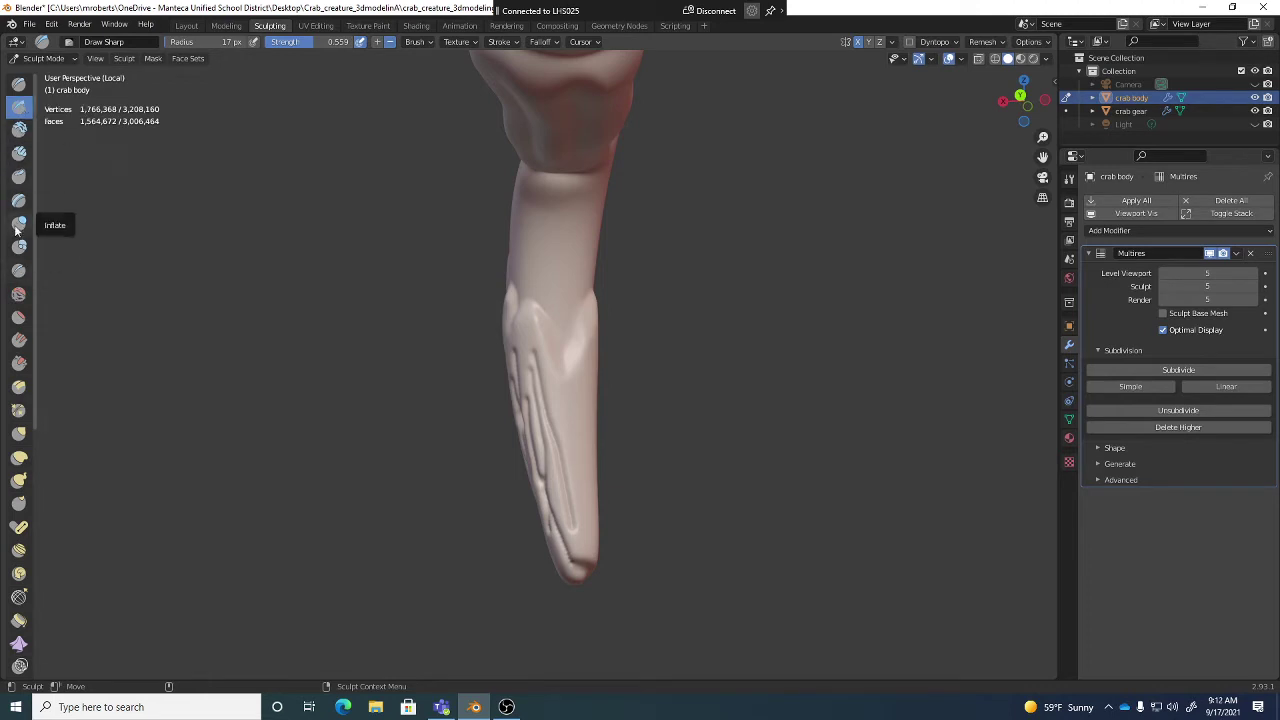
middle_click_drag(548, 410, 570, 405)
left_click_drag(564, 376, 588, 536)
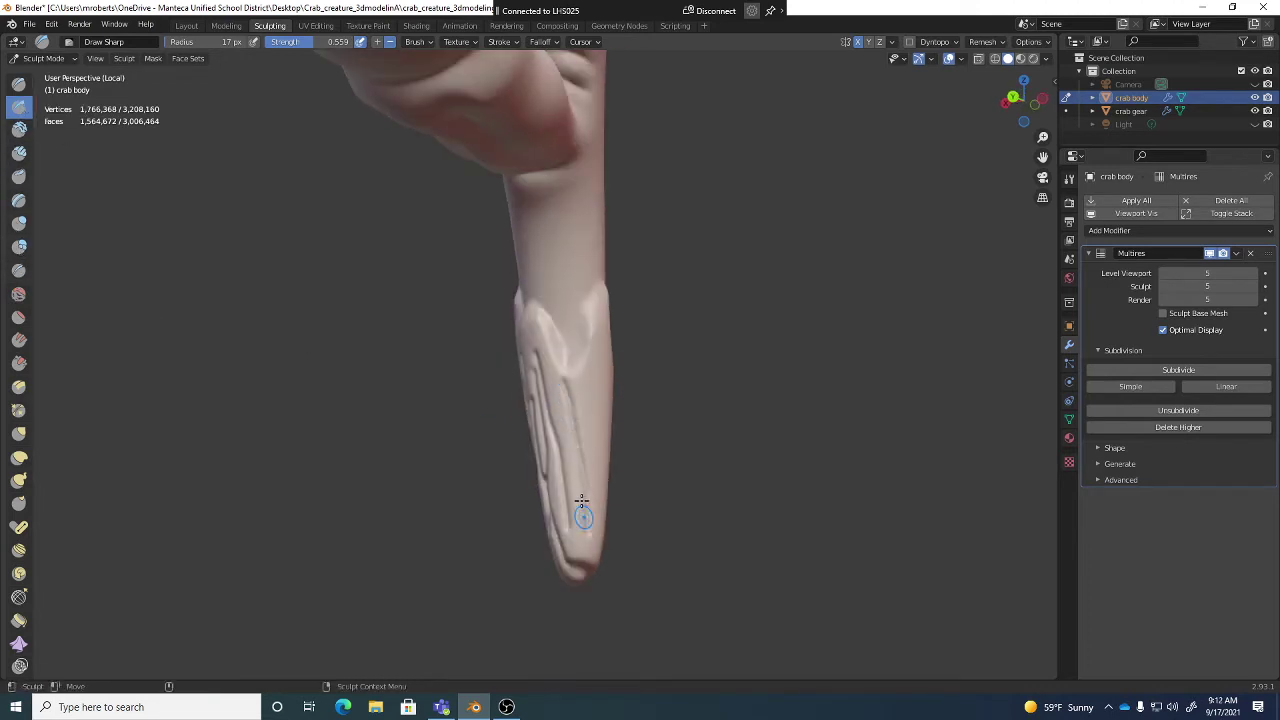
left_click_drag(561, 424, 576, 550)
middle_click_drag(580, 543, 594, 408)
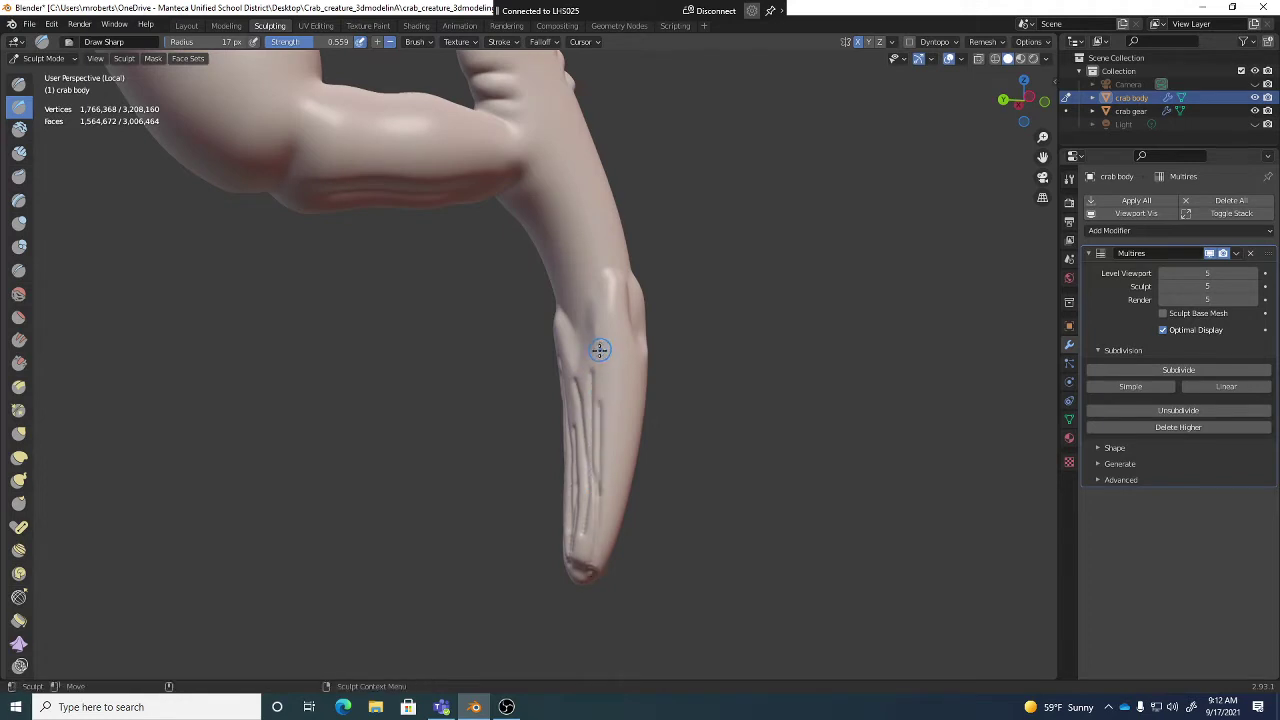
Step: Carve lengthwise grooves down the inner side of the front claw, from below the knuckle bumps to the tip
left_click_drag(600, 346, 605, 445)
left_click_drag(611, 318, 622, 465)
middle_click_drag(660, 463, 629, 486)
mouse_move(625, 461)
left_mouse_down()
mouse_move(607, 556)
mouse_move(588, 567)
left_mouse_up()
left_click_drag(633, 505, 578, 500, "alt")
left_click_drag(628, 364, 620, 446)
mouse_move(634, 389)
left_mouse_down()
mouse_move(631, 466)
mouse_move(628, 442)
mouse_move(608, 536)
left_mouse_up()
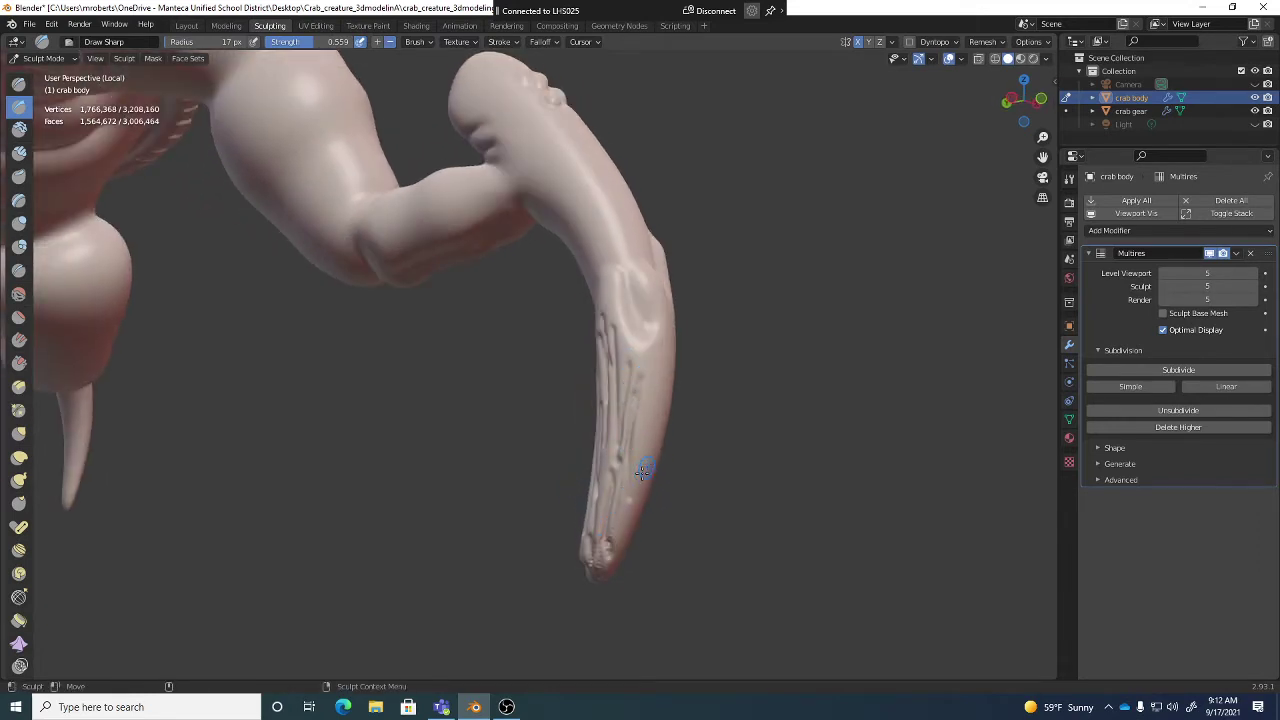
left_click_drag(643, 470, 620, 532)
Step: Fill the front face of the front claw with long grooves, closing the gap between the inner and outer ones
middle_click_drag(640, 515, 580, 500)
mouse_move(641, 366)
left_mouse_down()
mouse_move(637, 437)
mouse_move(640, 420)
left_mouse_up()
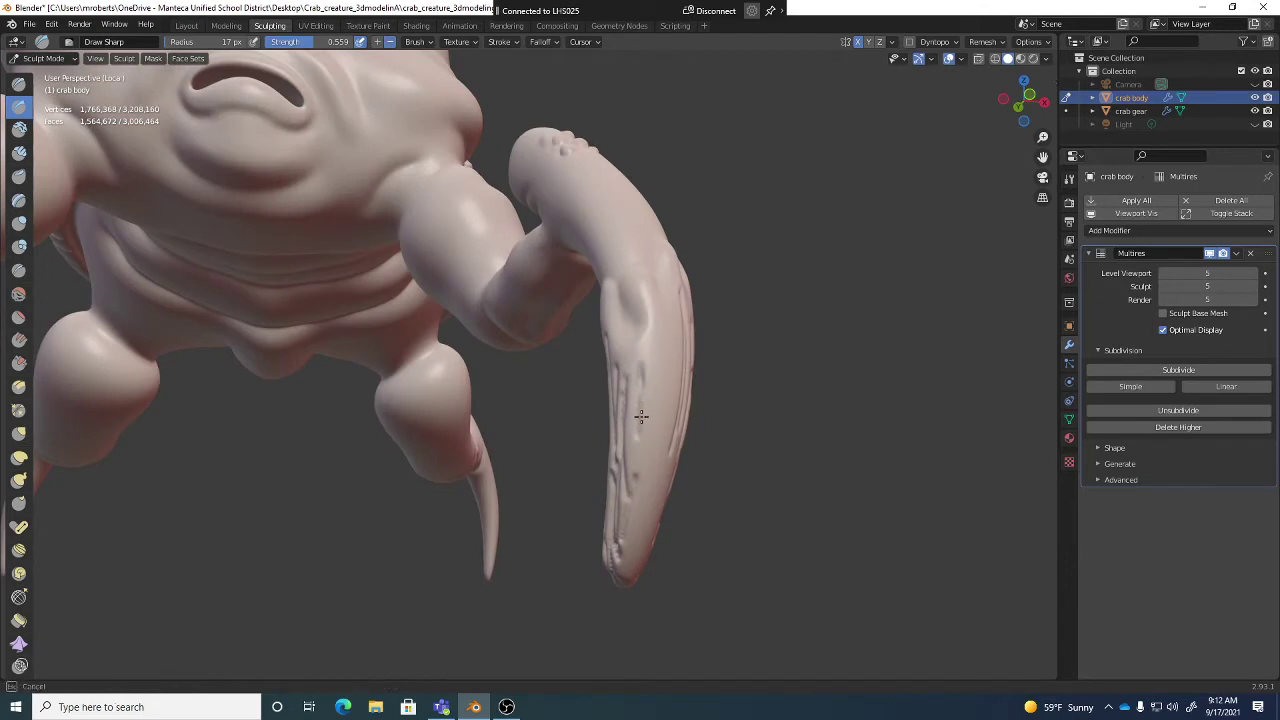
left_click_drag(656, 326, 654, 398)
left_click_drag(658, 323, 637, 562)
middle_click_drag(657, 526, 612, 516)
left_click_drag(669, 327, 665, 370)
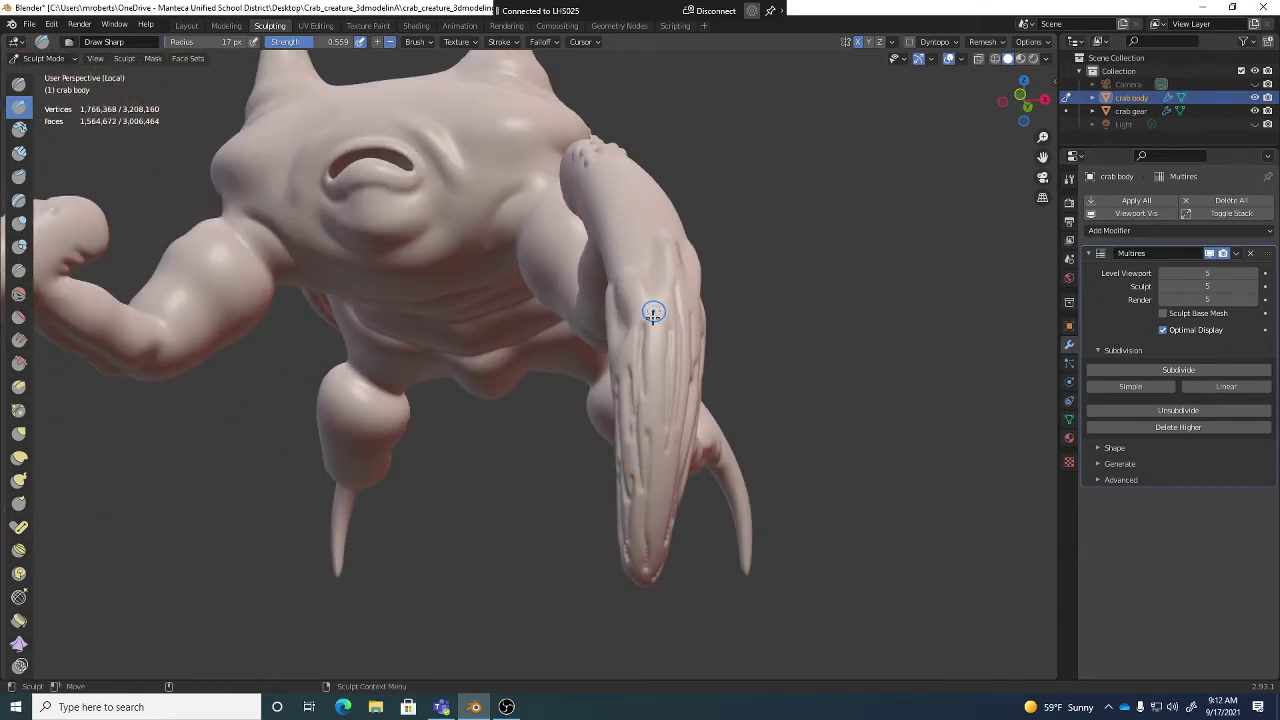
left_click_drag(651, 314, 656, 556)
middle_click_drag(682, 480, 651, 486)
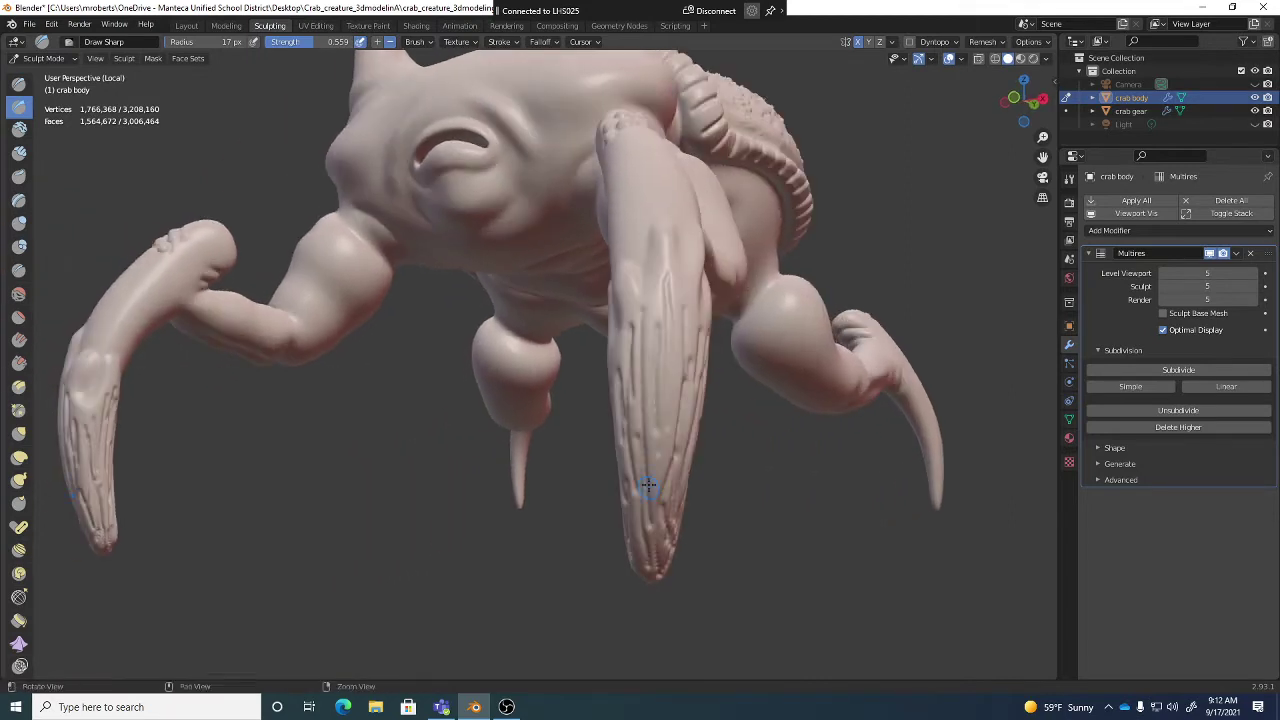
mouse_move(646, 324)
left_mouse_down()
mouse_move(640, 293)
mouse_move(670, 293)
left_mouse_up()
Step: Add short grooves across the upper front of the claw, just below the knuckle bumps
middle_click_drag(756, 350, 697, 343)
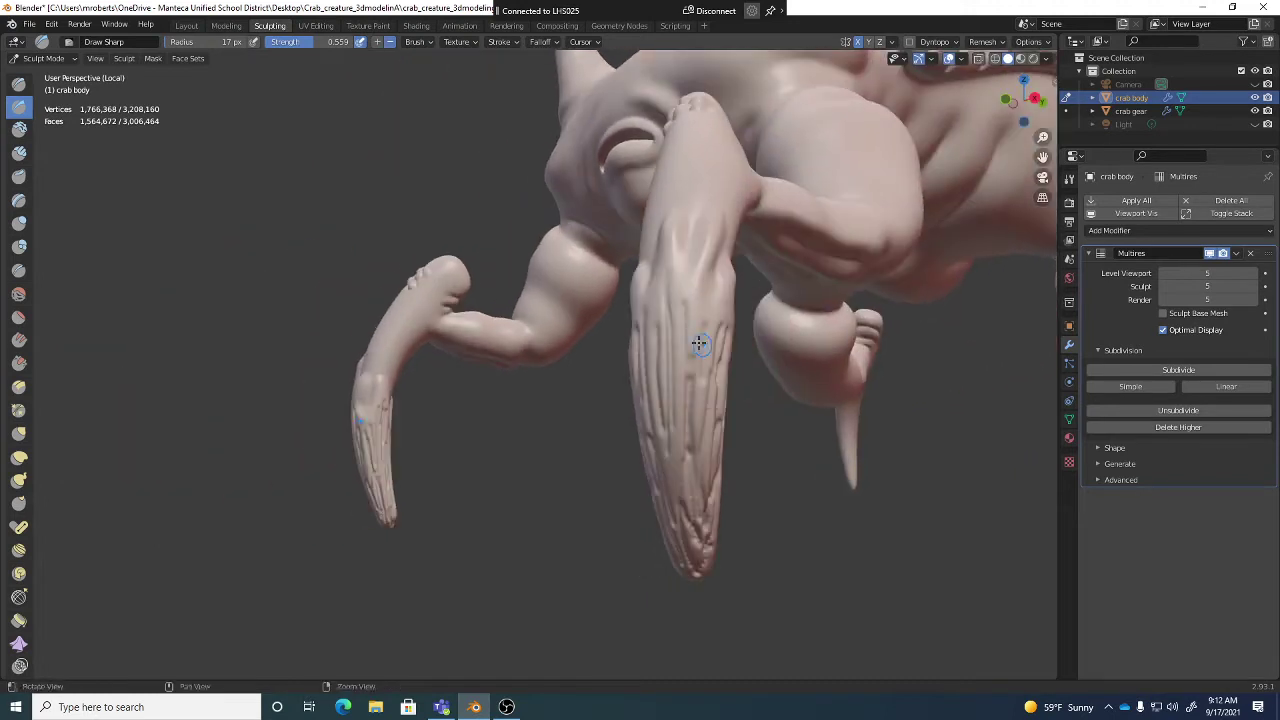
mouse_move(687, 337)
left_mouse_down()
mouse_move(684, 320)
mouse_move(663, 347)
left_mouse_up()
middle_click_drag(663, 347, 674, 357)
left_click_drag(674, 357, 724, 348)
middle_click_drag(724, 348, 721, 366)
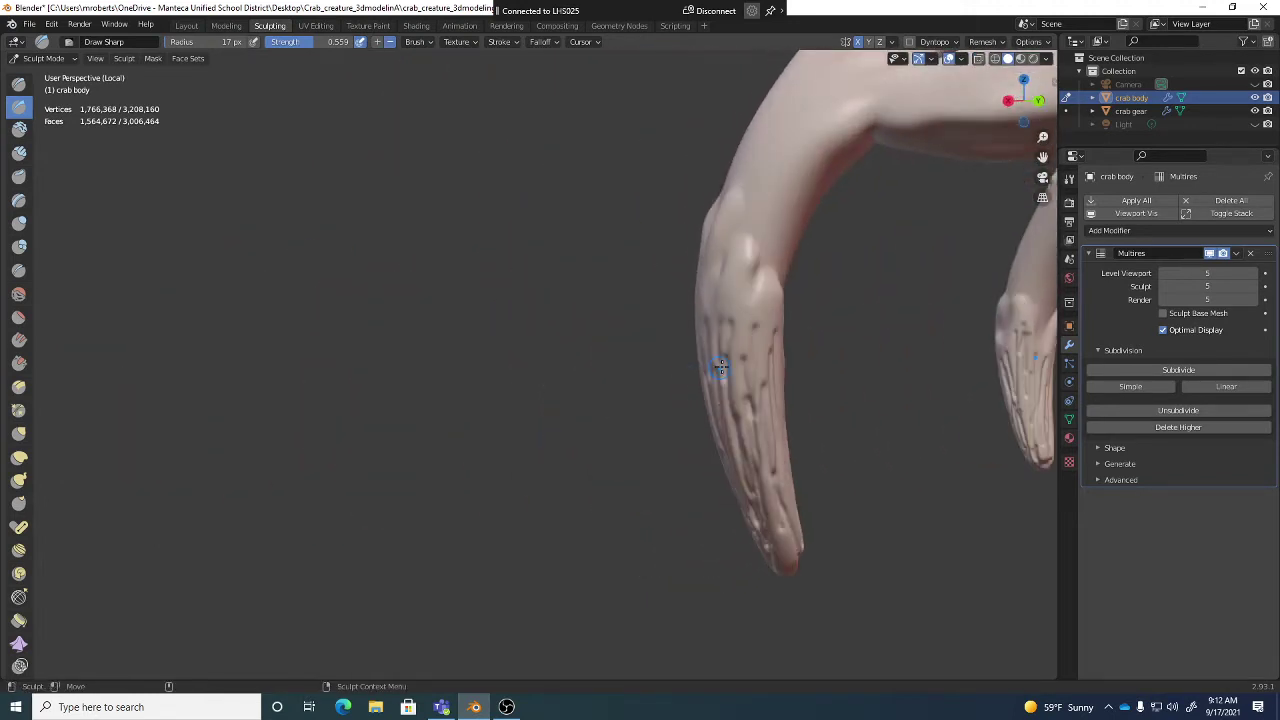
Step: Add short grooves around the upper outer side and back of the claw, between the existing long ones
mouse_move(735, 330)
left_mouse_down()
mouse_move(723, 321)
mouse_move(760, 350)
left_mouse_up()
middle_click_drag(760, 350, 762, 350)
left_click_drag(762, 350, 783, 352)
middle_click_drag(823, 350, 783, 369)
left_click_drag(772, 328, 778, 348)
middle_click_drag(845, 360, 803, 368)
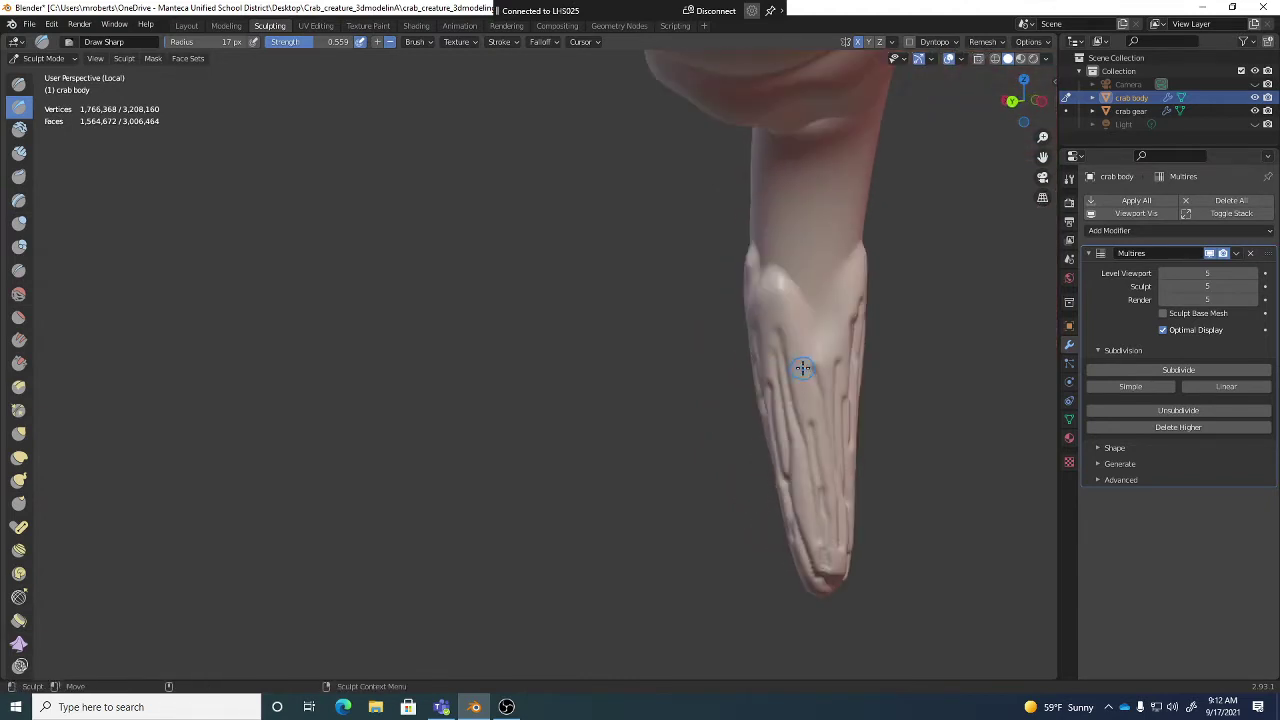
left_click_drag(803, 368, 812, 377)
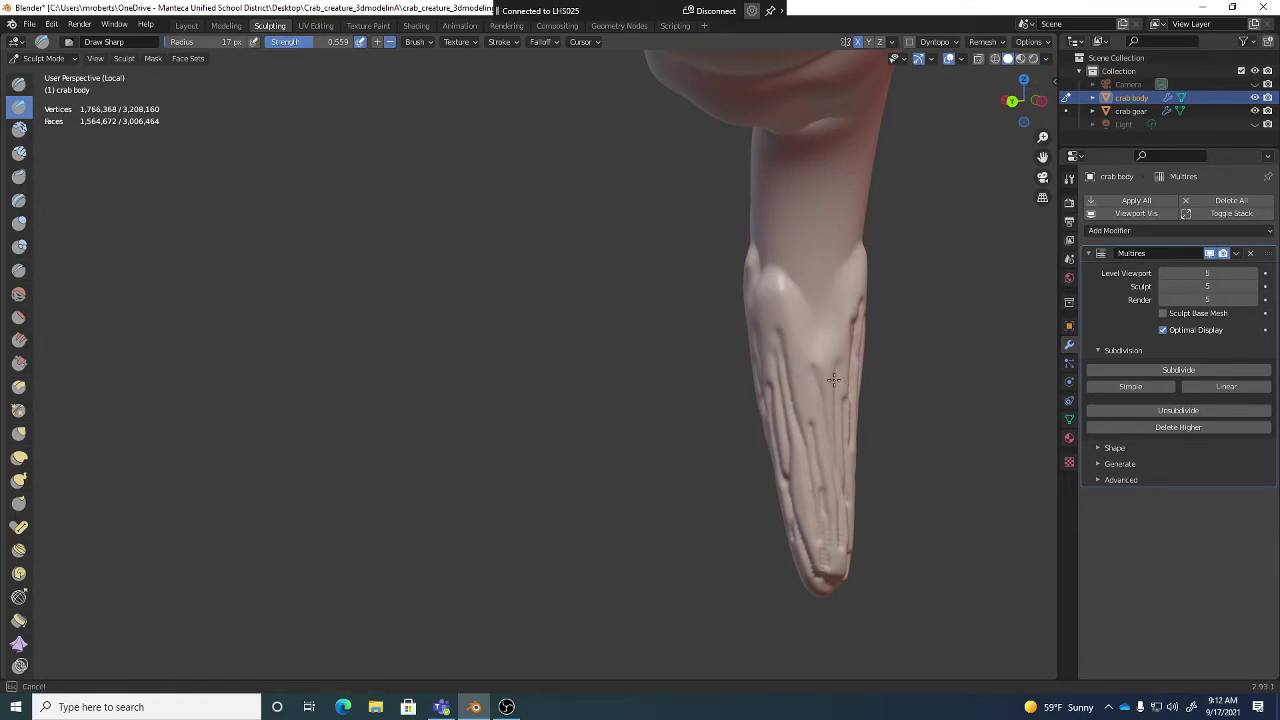
middle_click_drag(772, 330, 855, 356)
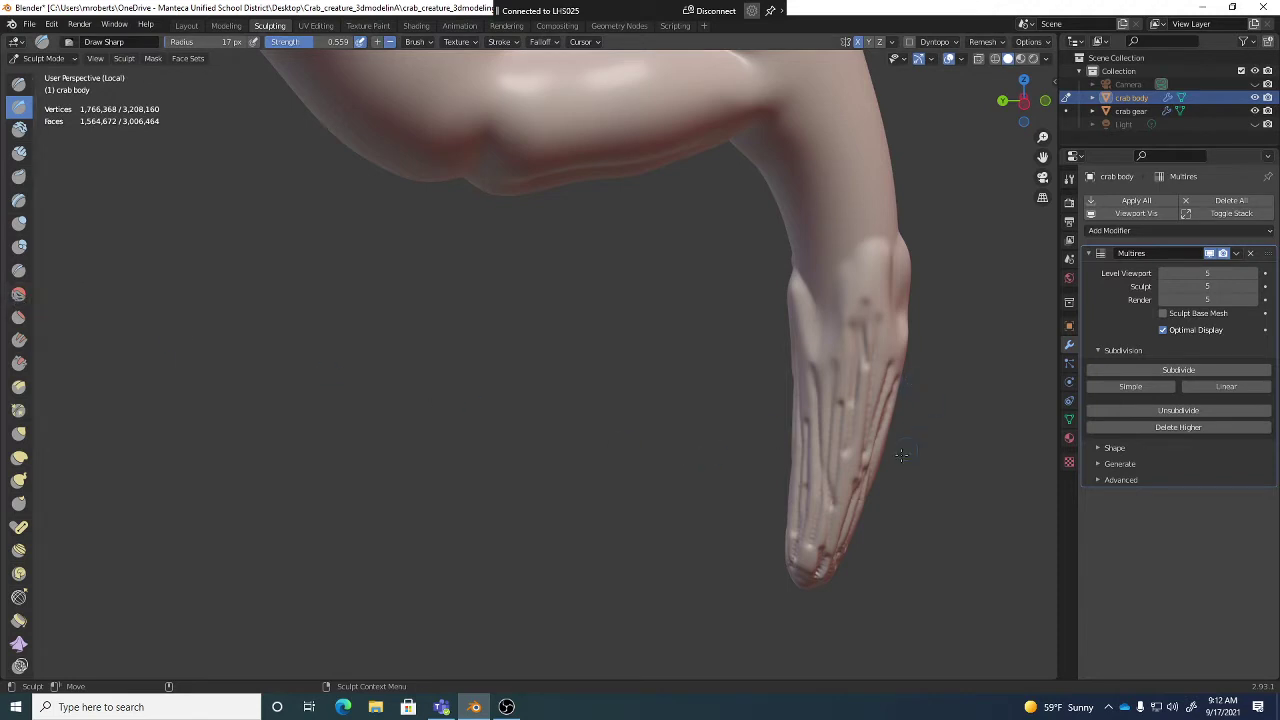
Step: Carve extra short grooves near the tip on the inner side of the front claw
middle_click_drag(902, 455, 820, 450)
left_click_drag(881, 542, 877, 567)
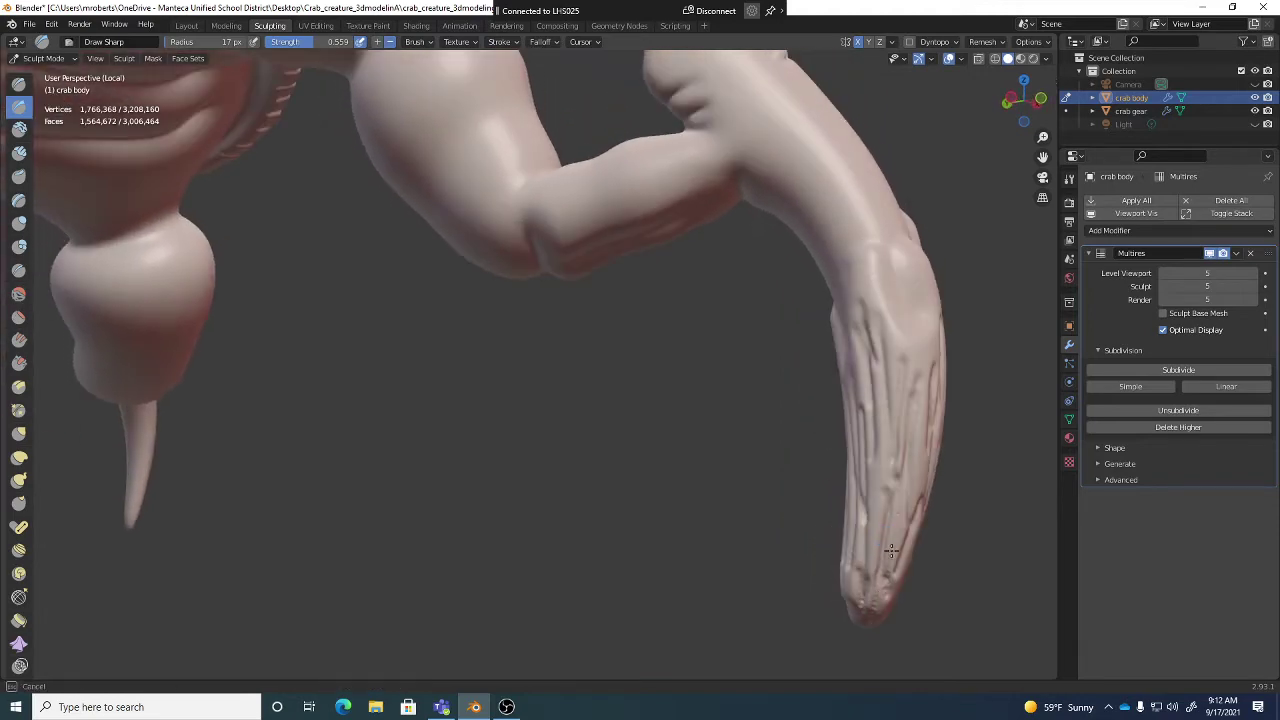
mouse_move(936, 377)
middle_mouse_down()
mouse_move(882, 391)
mouse_move(914, 389)
middle_mouse_up()
scroll(880, 391, "down", 6)
scroll(914, 389, "up", 8)
scroll(910, 389, "down", 8)
scroll(899, 391, "up", 4)
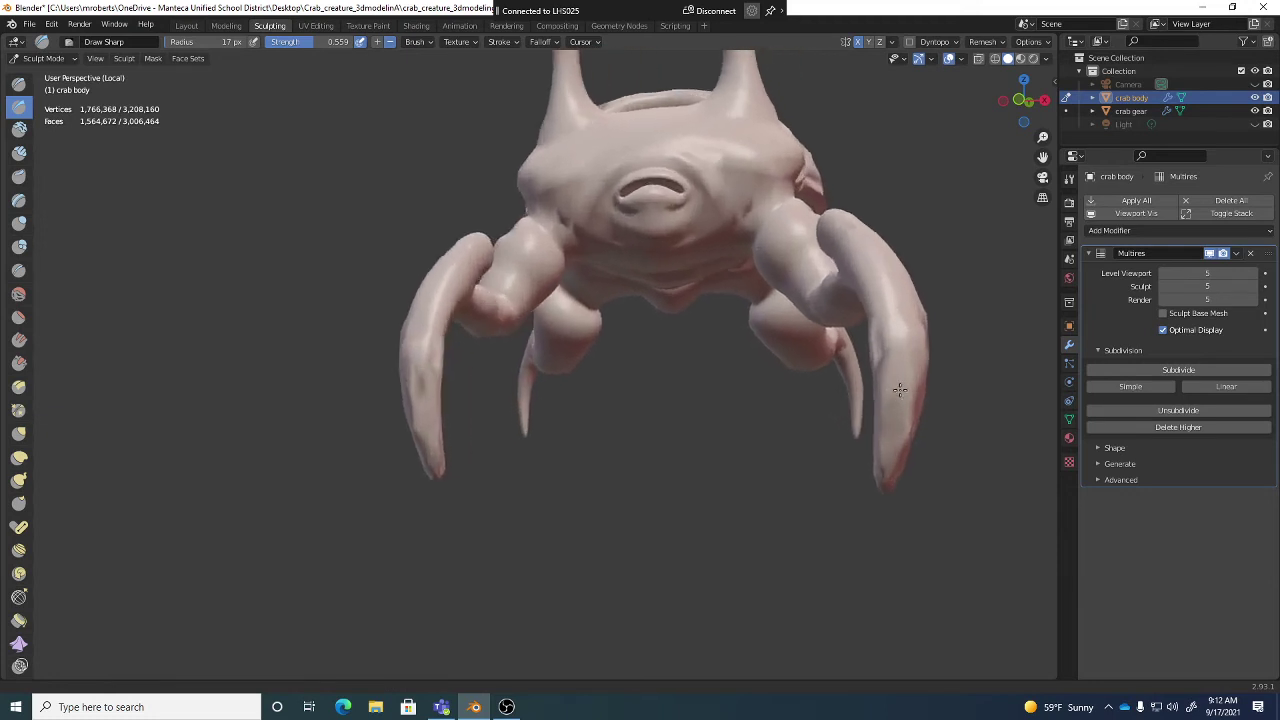
Step: Touch up the grooves on the front and inner side of the front claw, and save the file
left_click_drag(906, 349, 897, 353)
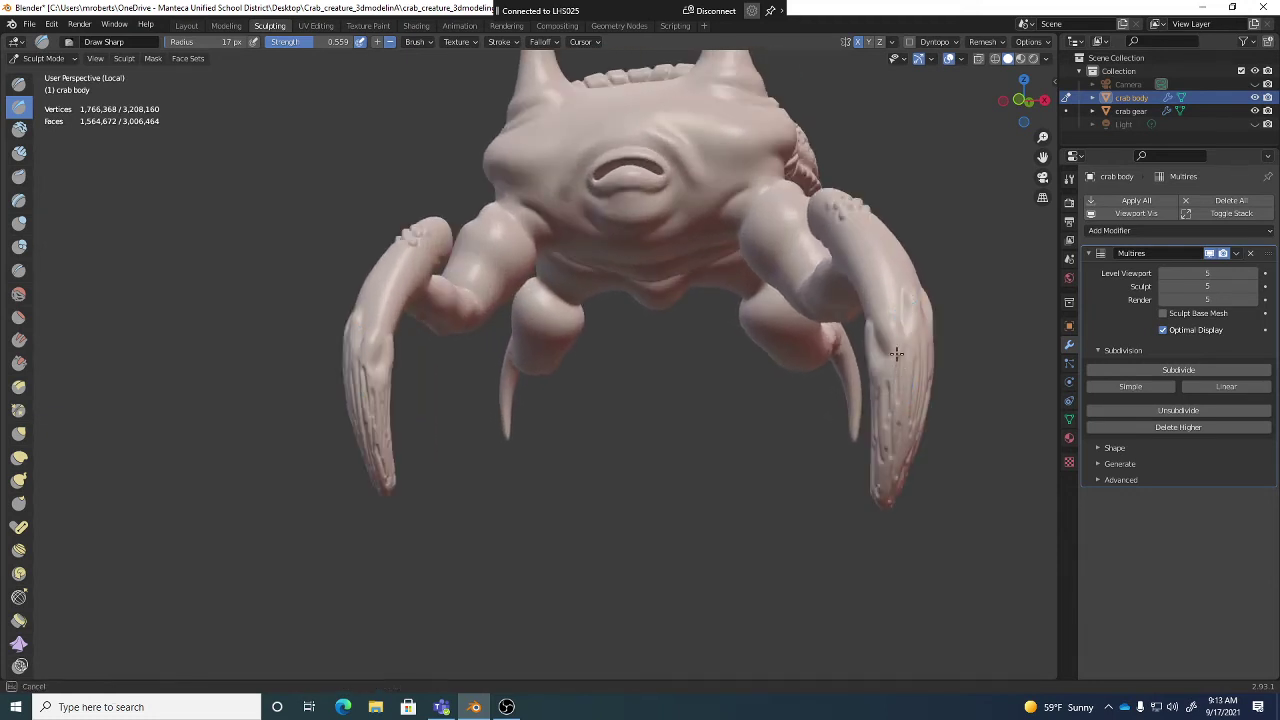
mouse_move(876, 408)
middle_mouse_down()
mouse_move(923, 357)
mouse_move(898, 400)
mouse_move(924, 462)
mouse_move(929, 400)
middle_mouse_up()
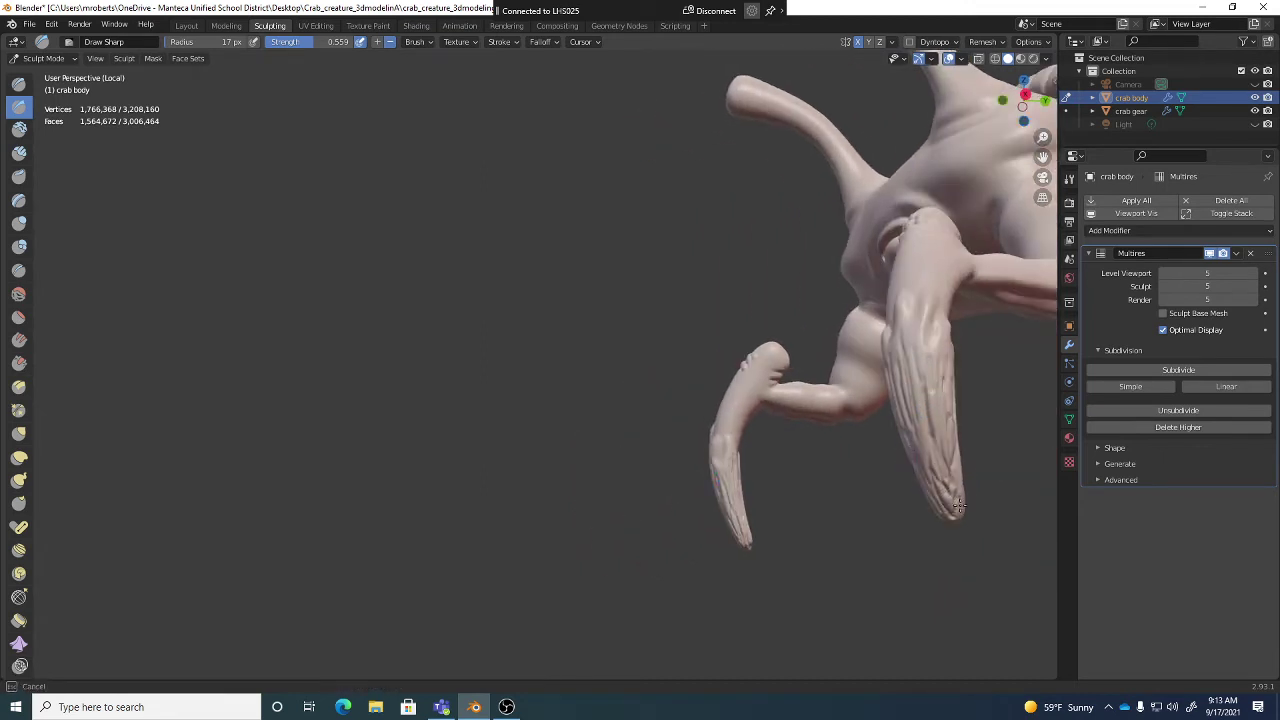
middle_click_drag(943, 453, 893, 389)
left_click_drag(875, 407, 862, 386)
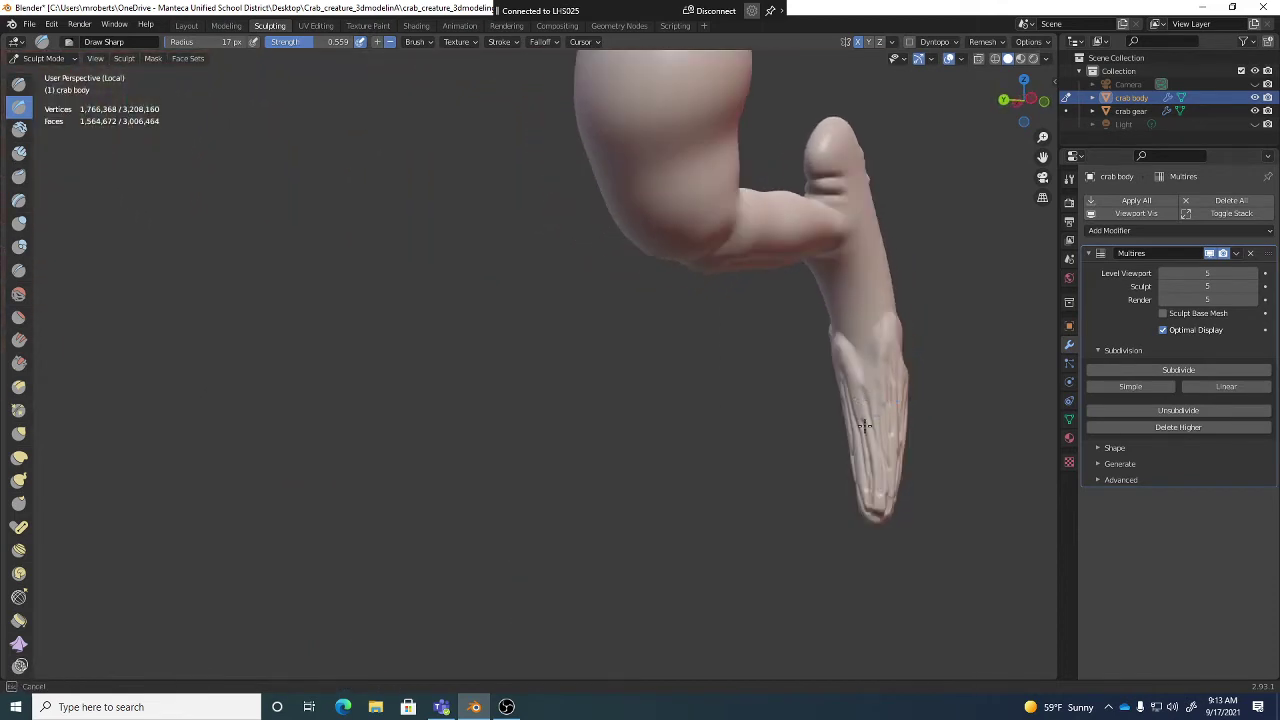
middle_click_drag(864, 425, 673, 362)
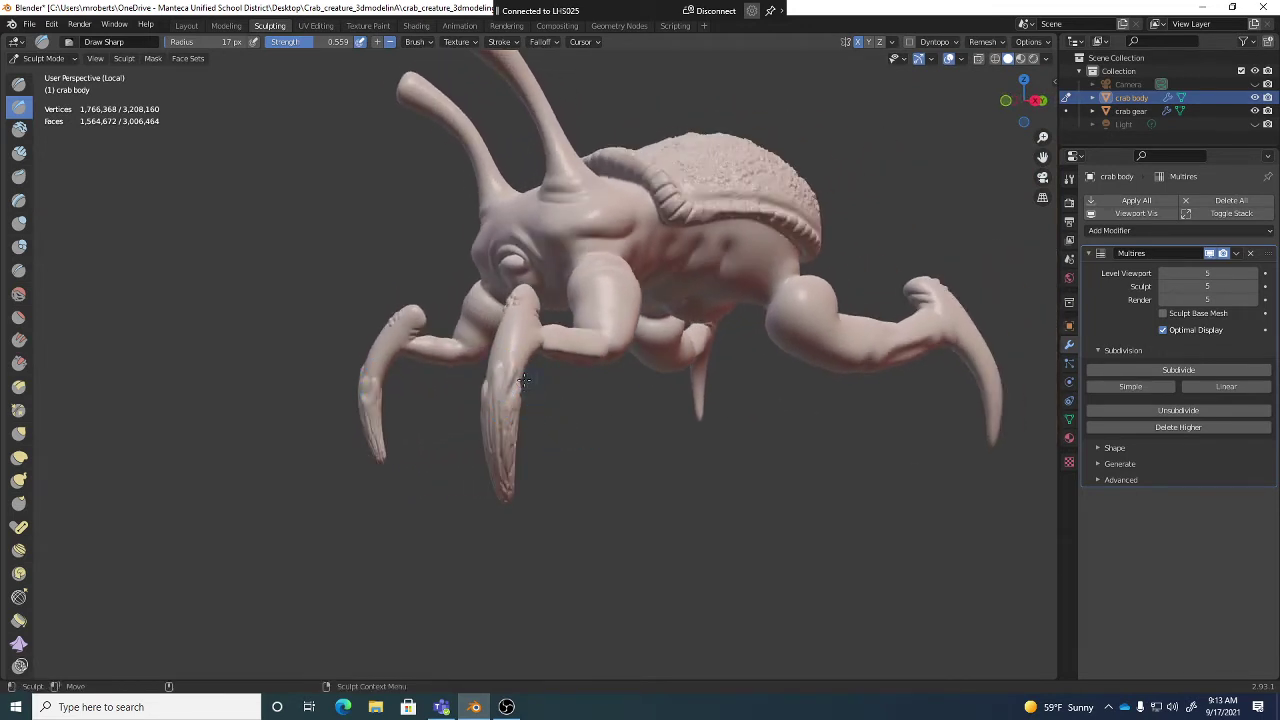
key("ctrl+s")
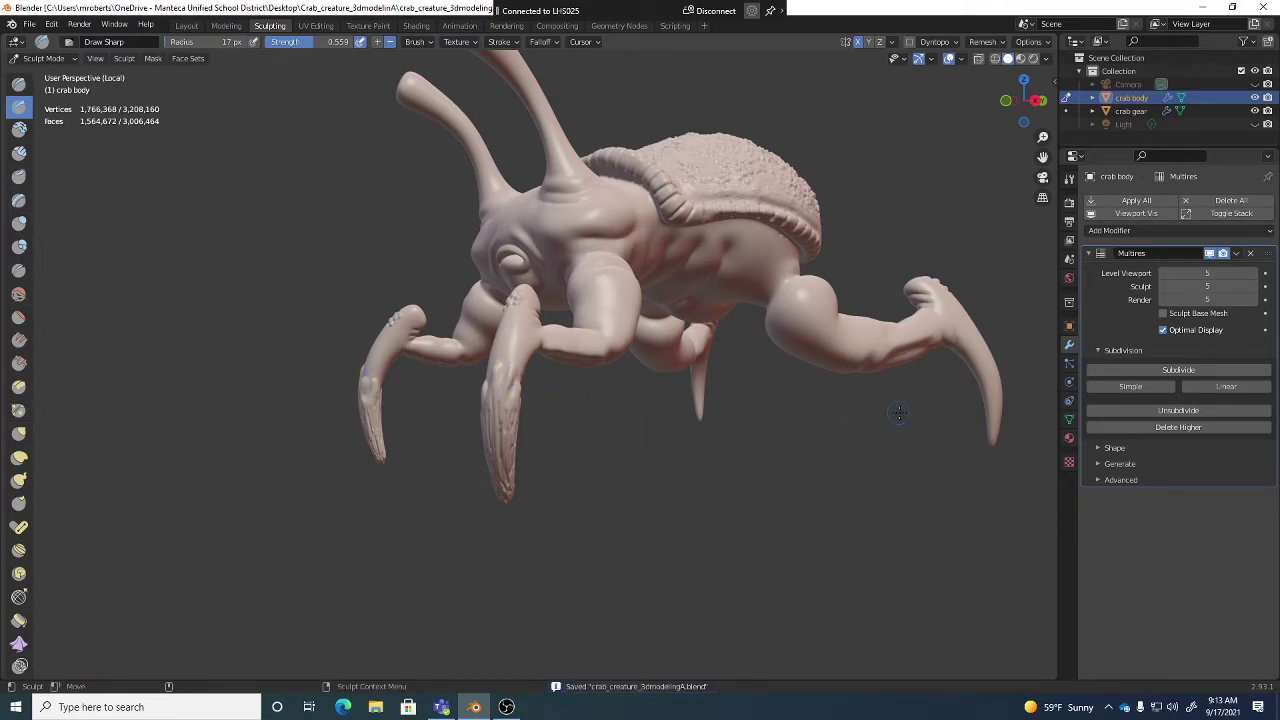
Step: Examine the grooved front claws and the smooth rear claws from several sides
middle_click_drag(898, 412, 151, 219)
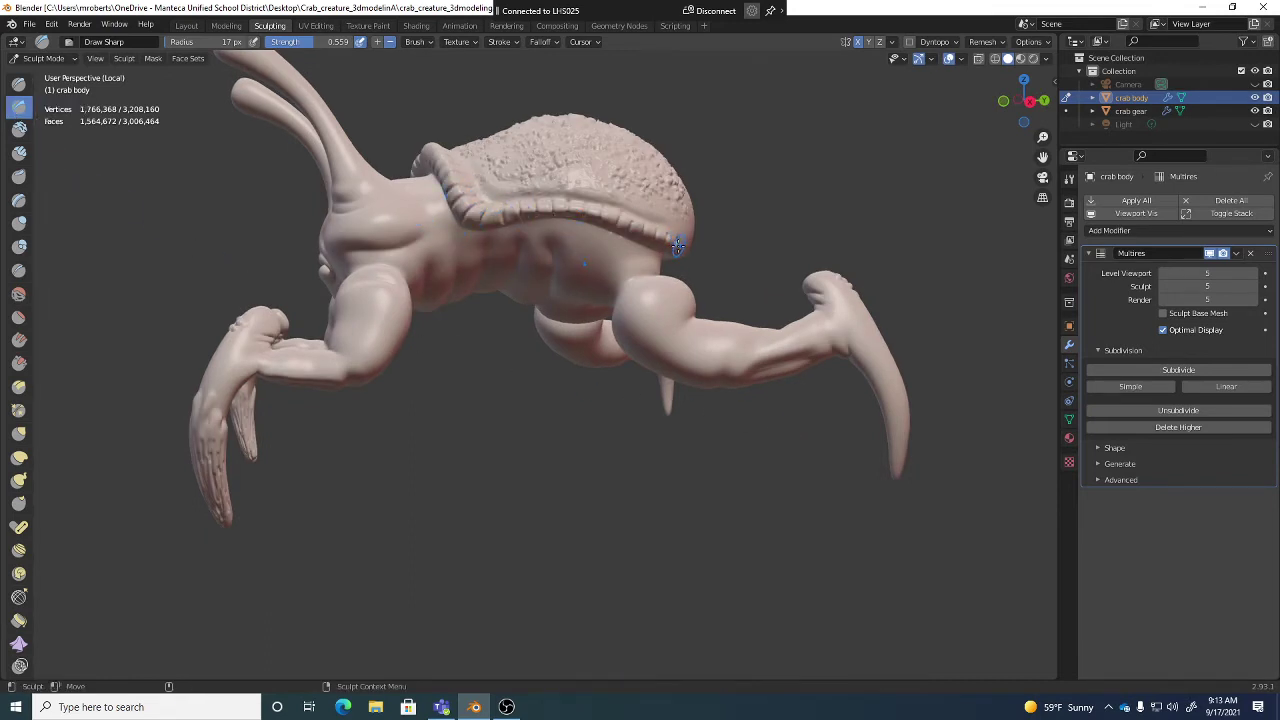
middle_click_drag(678, 245, 212, 440)
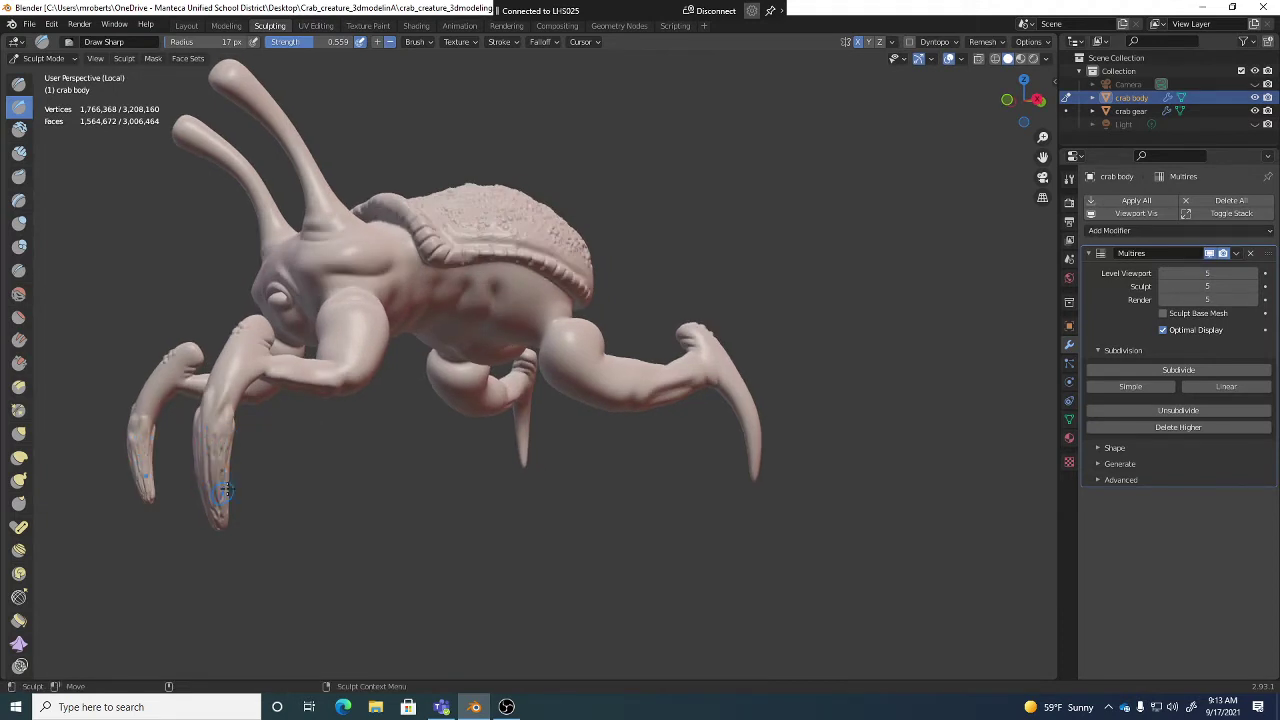
middle_click_drag(218, 480, 205, 500)
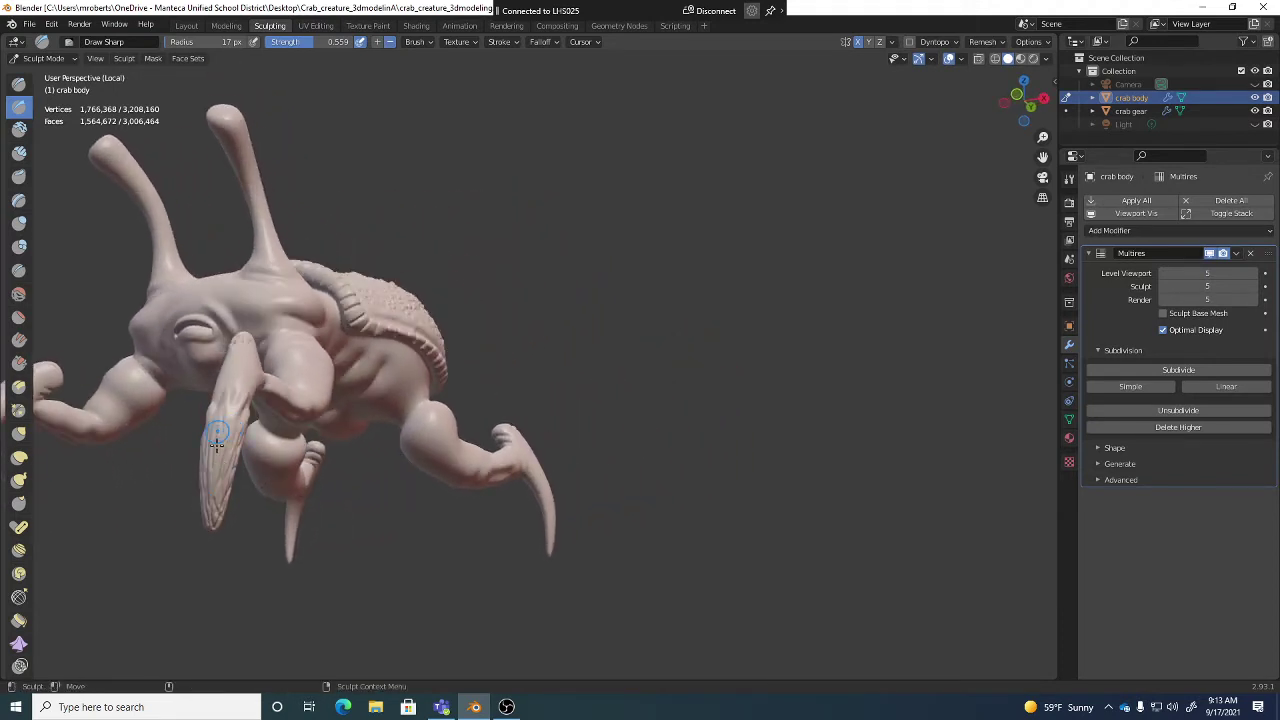
middle_click_drag(220, 462, 213, 487)
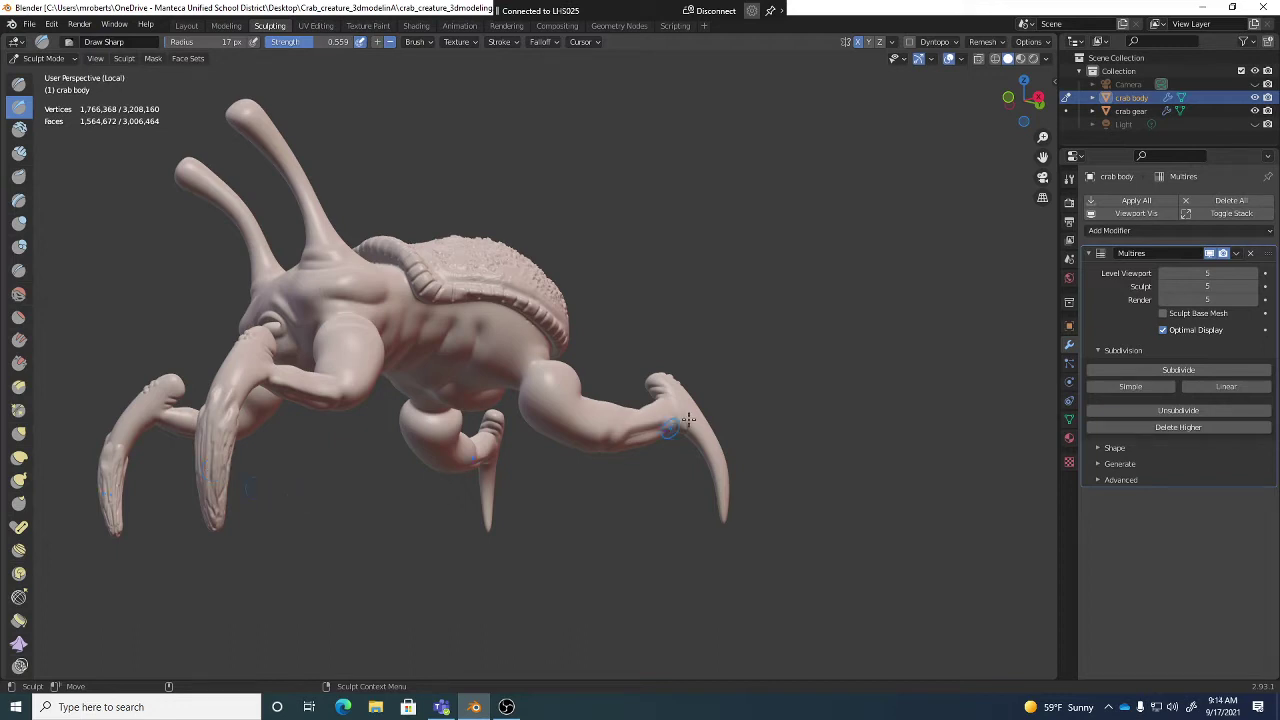
middle_click_drag(666, 431, 187, 391)
scroll(645, 418, "up", 3)
scroll(645, 418, "down", 3)
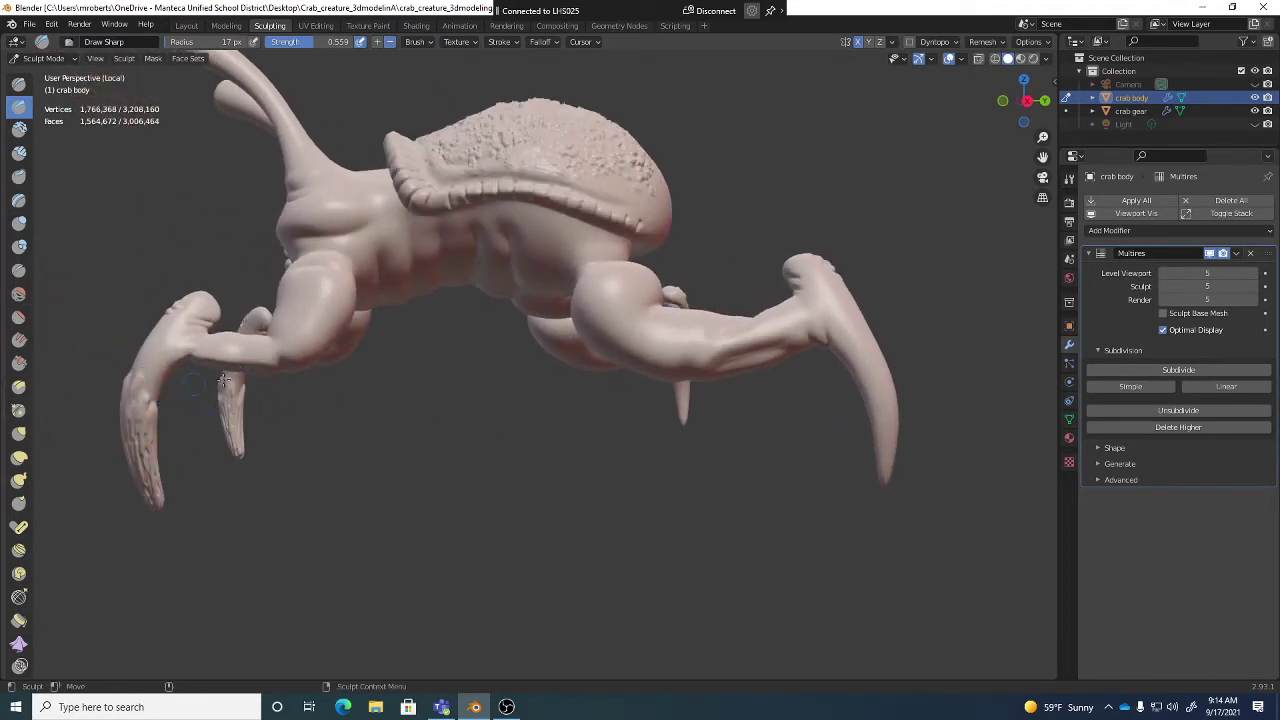
middle_click_drag(835, 361, 828, 388)
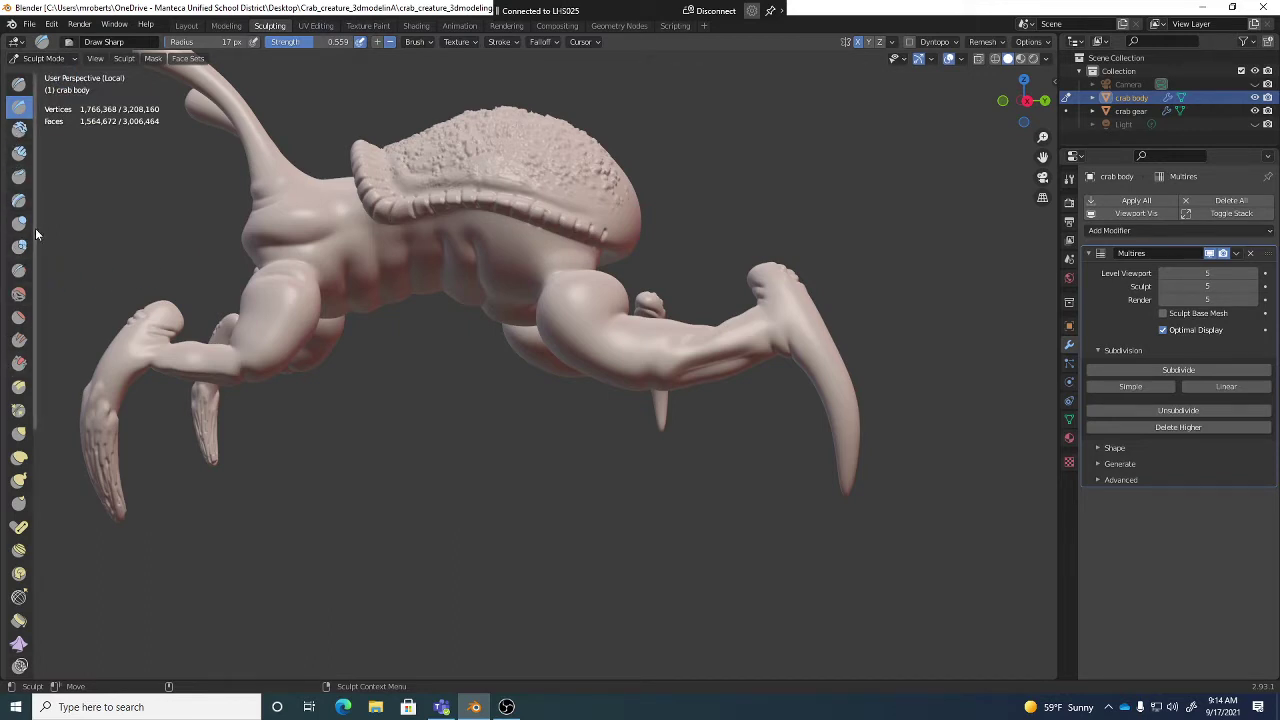
Step: Mask the lower half of both rear claws with the Box Mask tool
scroll(34, 259, "down", 2)
scroll(35, 240, "up", 2)
scroll(17, 197, "down", 4)
scroll(17, 197, "down", 4)
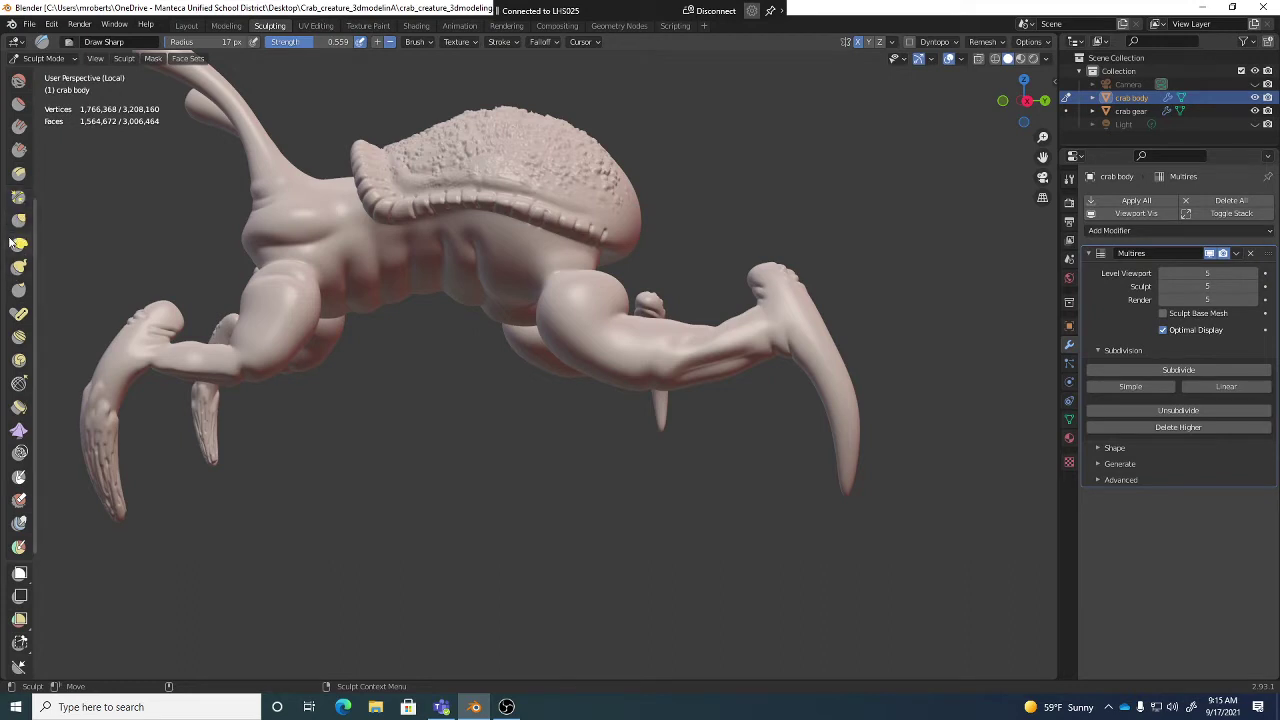
scroll(16, 242, "down", 1)
scroll(18, 290, "down", 3)
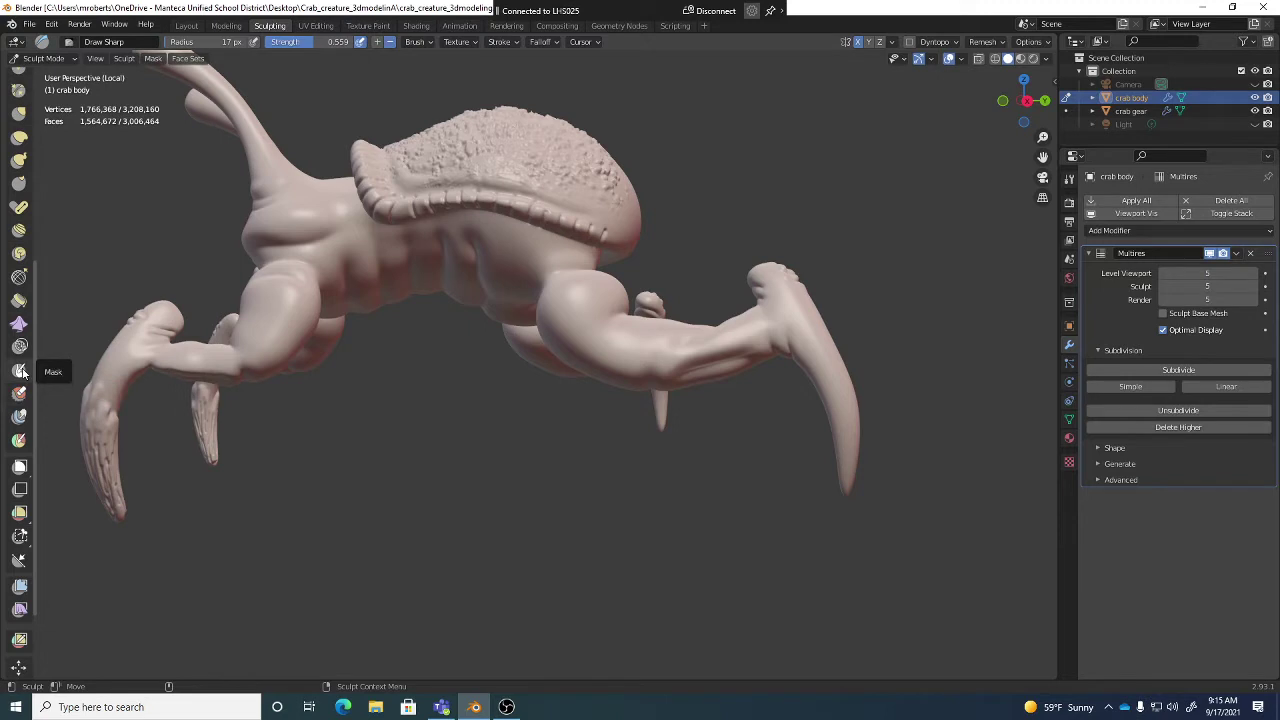
left_click(25, 470)
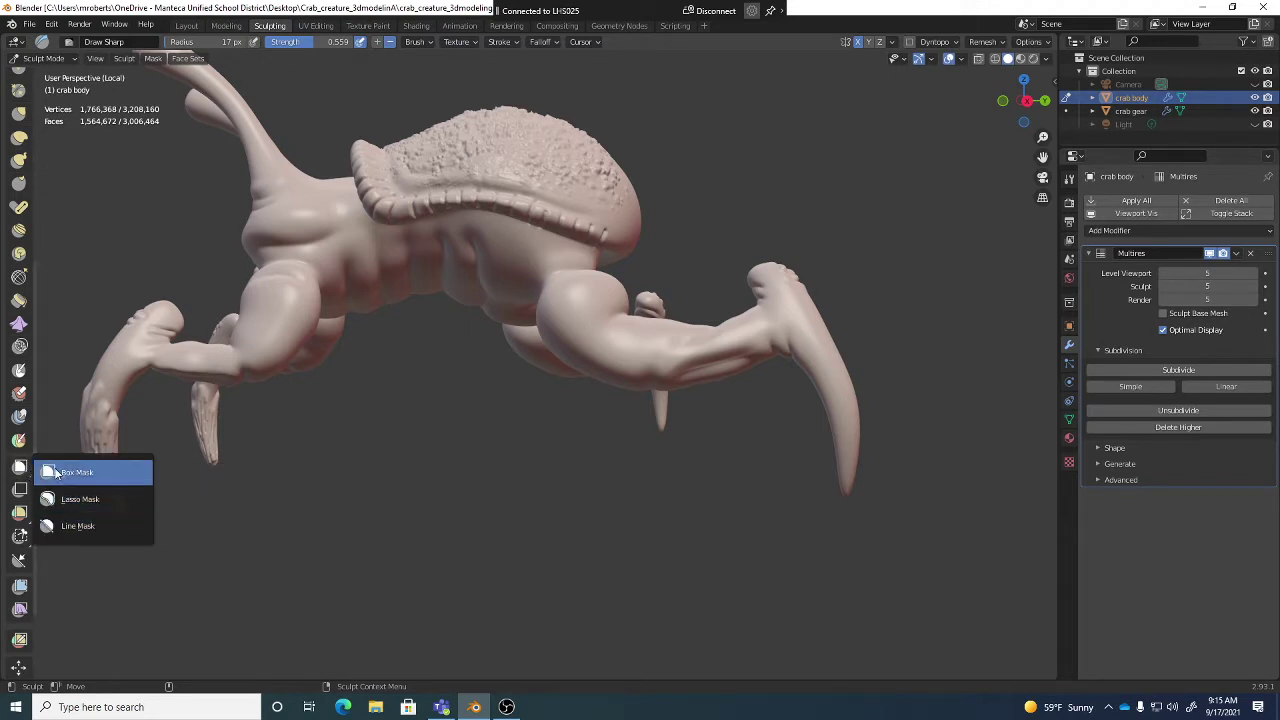
left_click(55, 473)
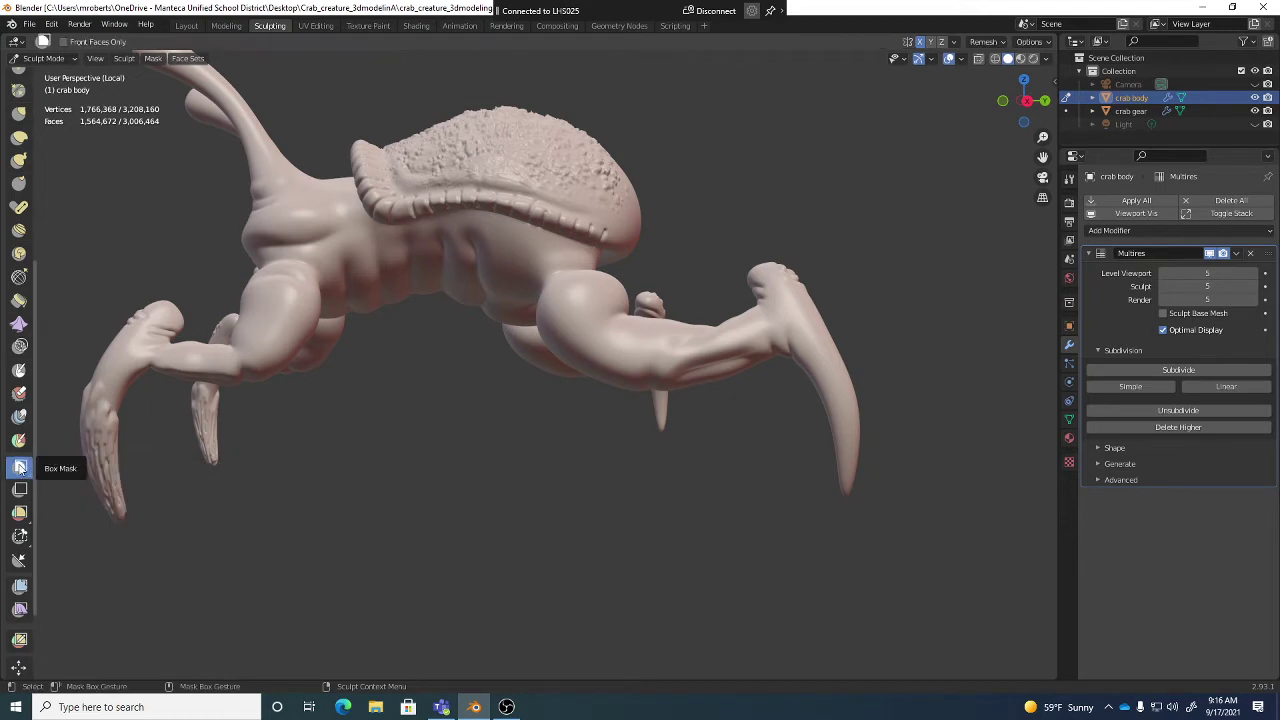
mouse_move(690, 484)
middle_mouse_down()
mouse_move(787, 465)
mouse_move(740, 472)
middle_mouse_up()
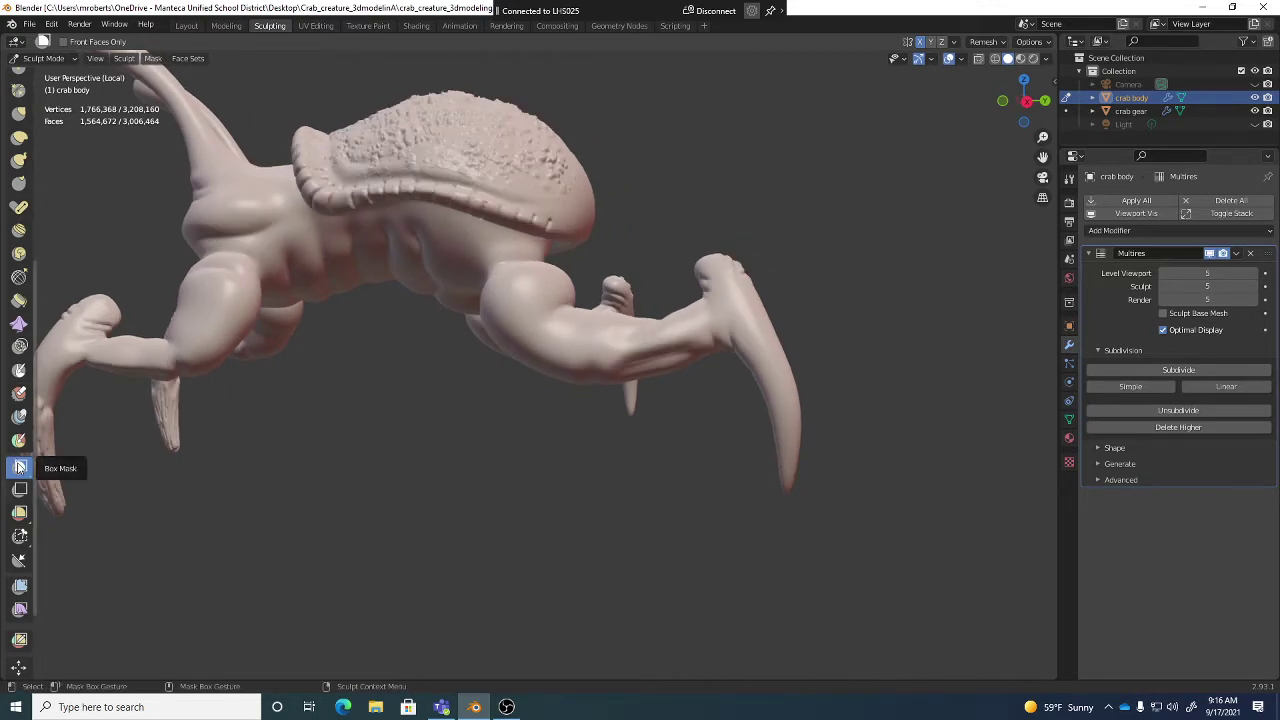
left_click(20, 467)
middle_click_drag(90, 390, 136, 343)
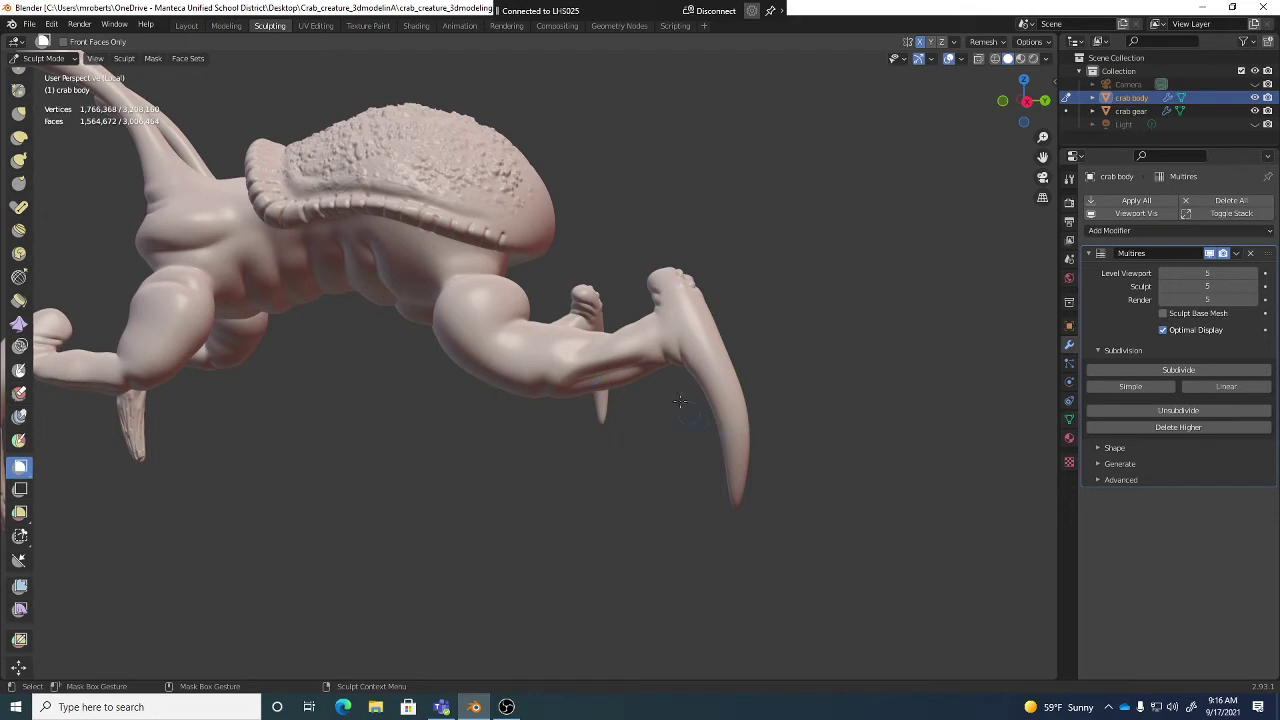
left_click_drag(656, 399, 845, 555)
middle_click_drag(860, 505, 800, 460)
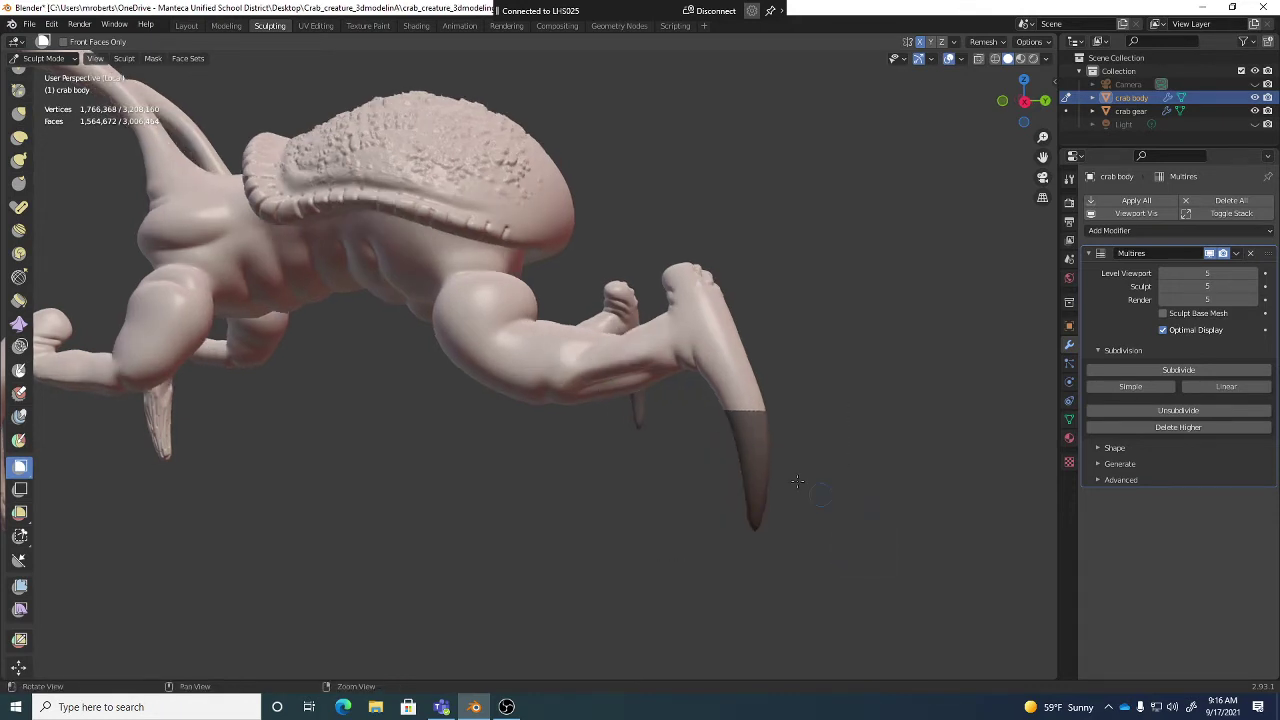
left_click_drag(697, 387, 763, 526)
scroll(763, 526, "down", 6)
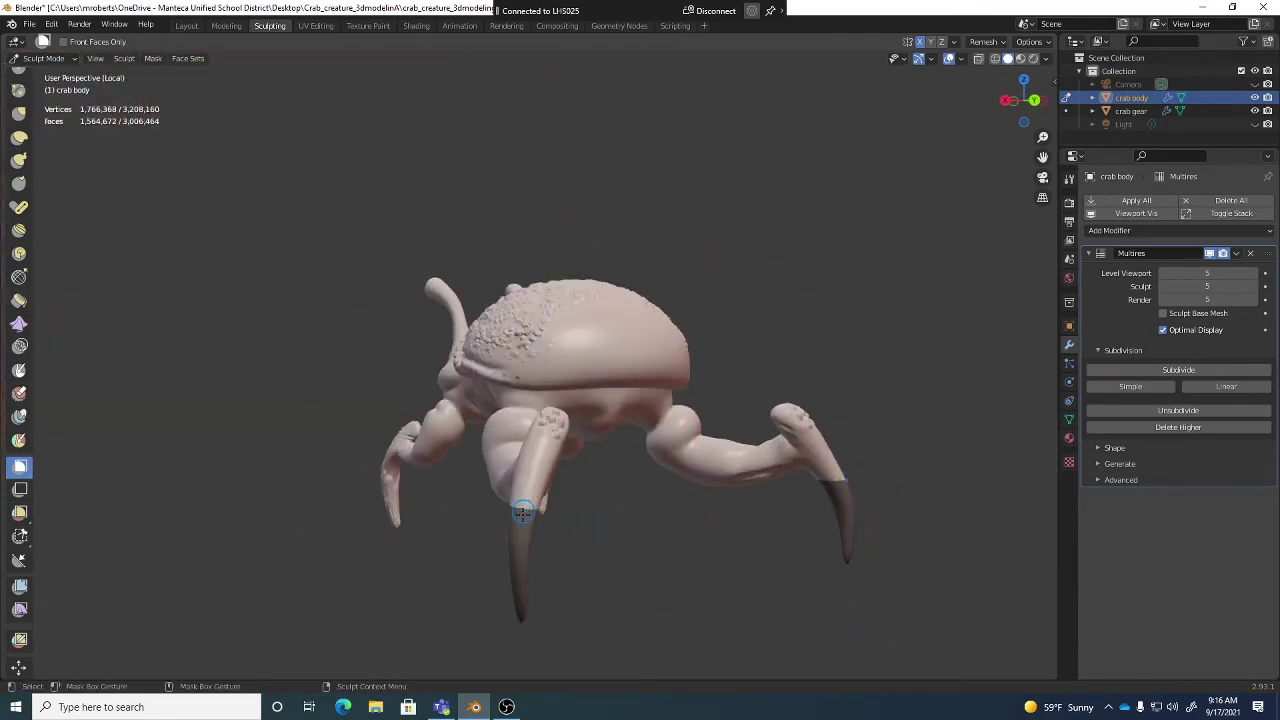
left_click_drag(520, 505, 418, 502, "alt")
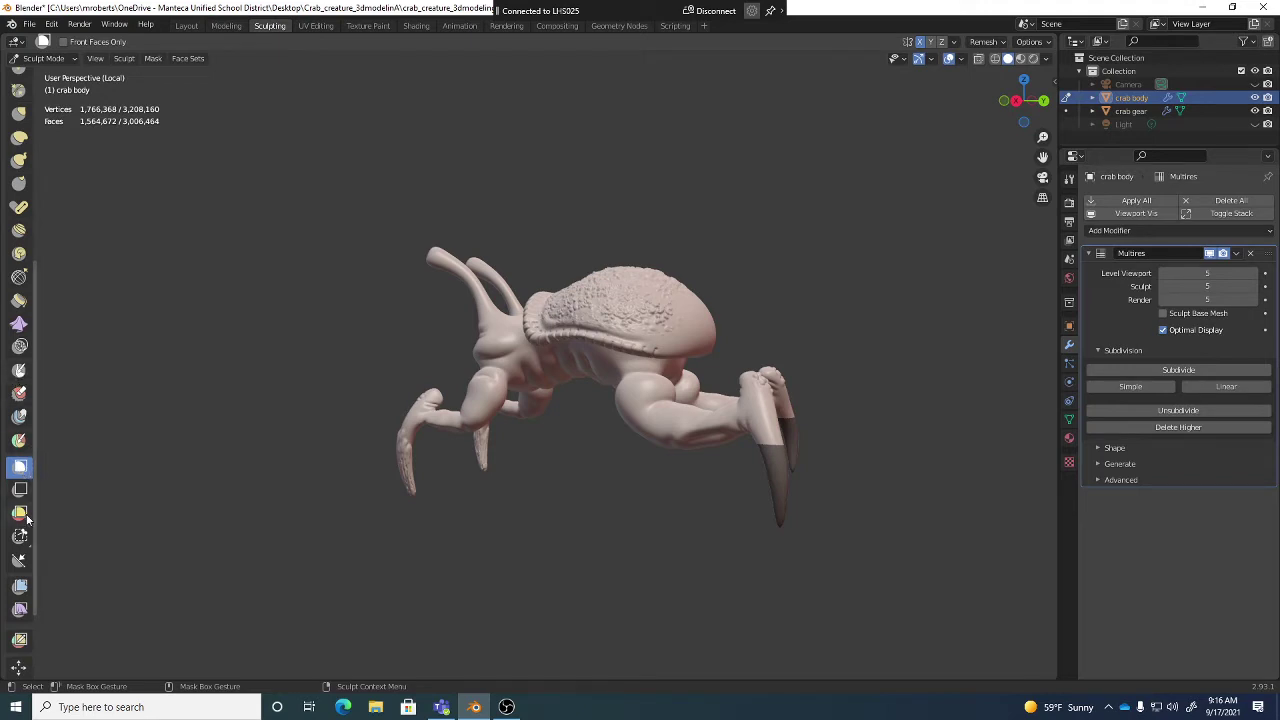
Step: Paint jagged spikes with the 20 px Mask brush along the mask's upper edge on the back and inner side of the rear claw
left_click(20, 372)
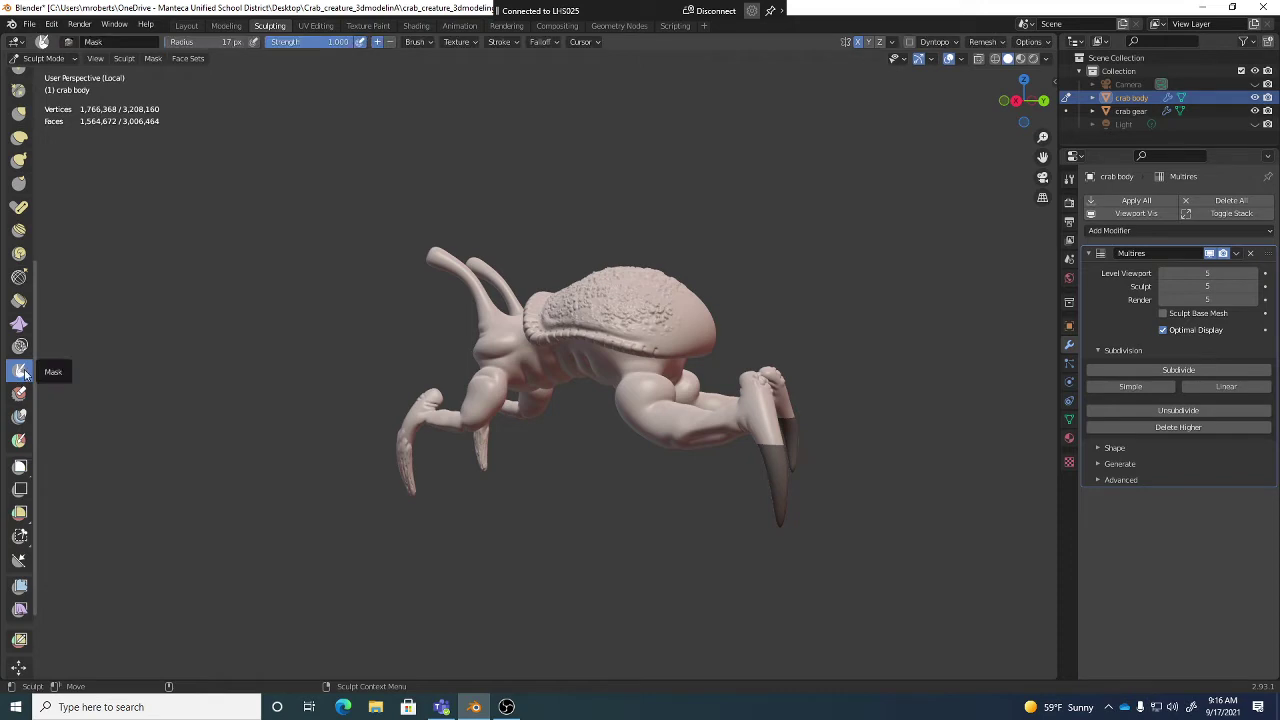
mouse_move(651, 477)
middle_mouse_down()
mouse_move(741, 479)
mouse_move(709, 463)
mouse_move(722, 430)
mouse_move(740, 463)
middle_mouse_up()
mouse_move(627, 406)
left_mouse_down()
mouse_move(618, 355)
mouse_move(611, 395)
mouse_move(628, 310)
mouse_move(610, 375)
left_mouse_up()
middle_click_drag(610, 375, 580, 381)
mouse_move(609, 371)
left_mouse_down()
mouse_move(634, 356)
mouse_move(658, 376)
left_mouse_up()
mouse_move(644, 381)
left_mouse_down()
mouse_move(672, 335)
mouse_move(652, 360)
mouse_move(640, 330)
mouse_move(630, 348)
left_mouse_up()
mouse_move(630, 348)
middle_mouse_down()
mouse_move(673, 391)
mouse_move(690, 373)
mouse_move(742, 376)
mouse_move(745, 393)
mouse_move(689, 371)
middle_mouse_up()
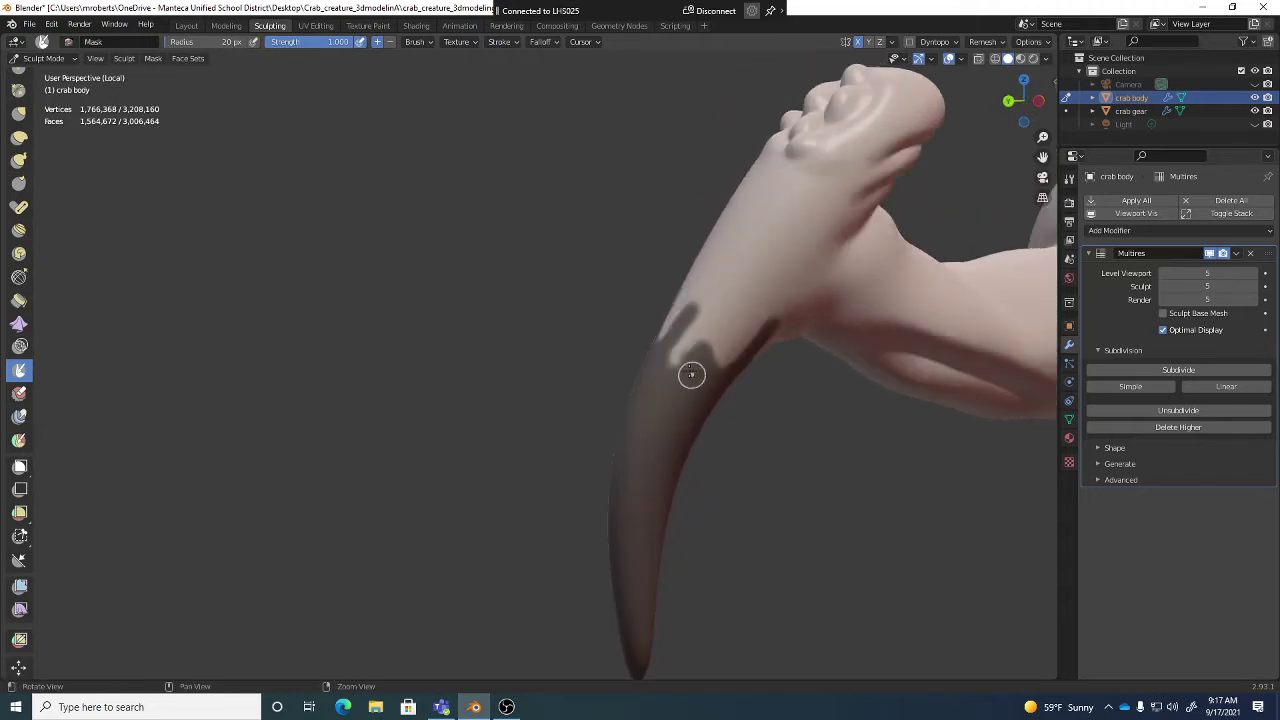
left_click_drag(689, 371, 728, 316)
middle_click_drag(686, 354, 686, 331)
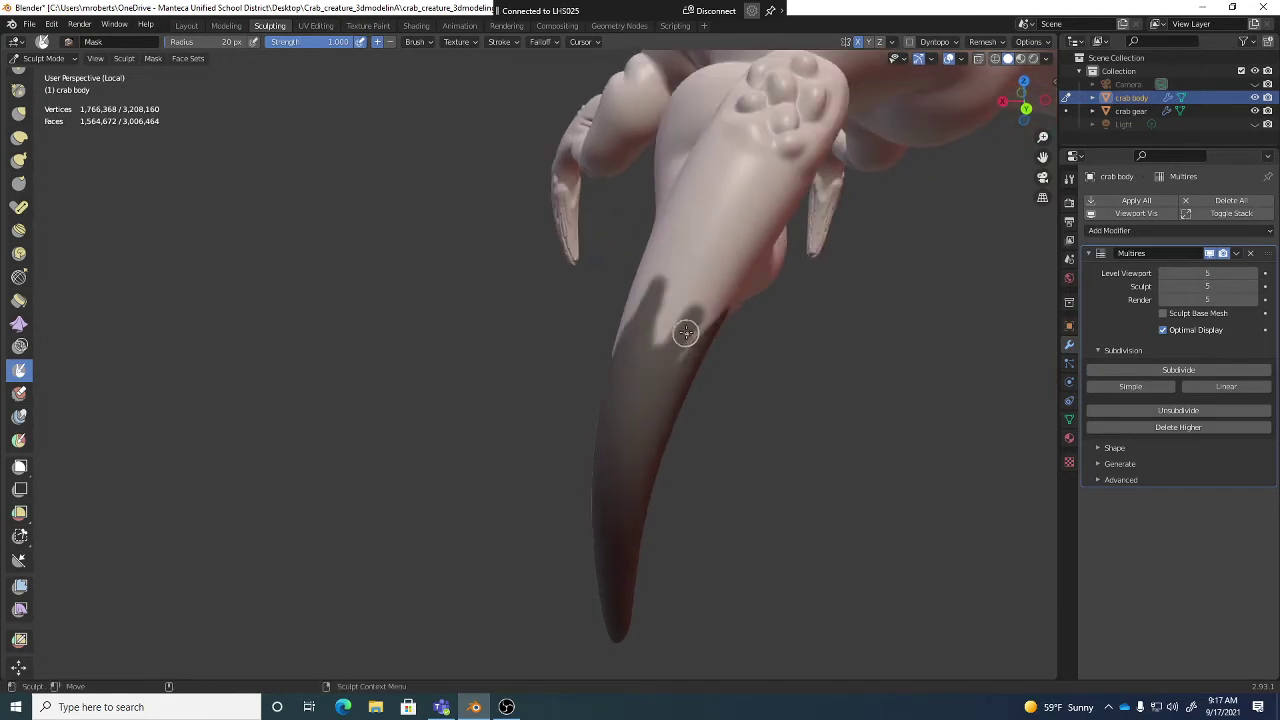
Step: Extend the jagged mask edge across the back and outer side of the rear claw
key("b")
left_click_drag(672, 335, 645, 355)
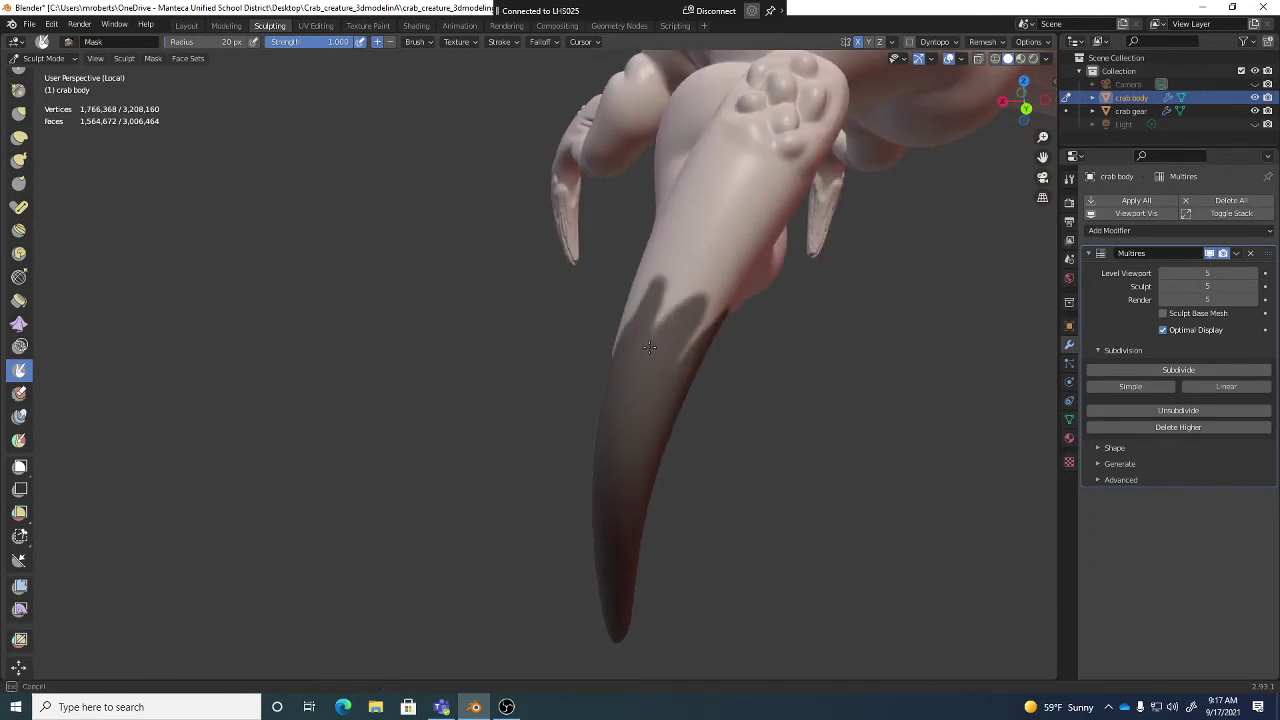
middle_click_drag(645, 355, 637, 391)
mouse_move(637, 391)
left_mouse_down()
mouse_move(603, 345)
mouse_move(598, 385)
left_mouse_up()
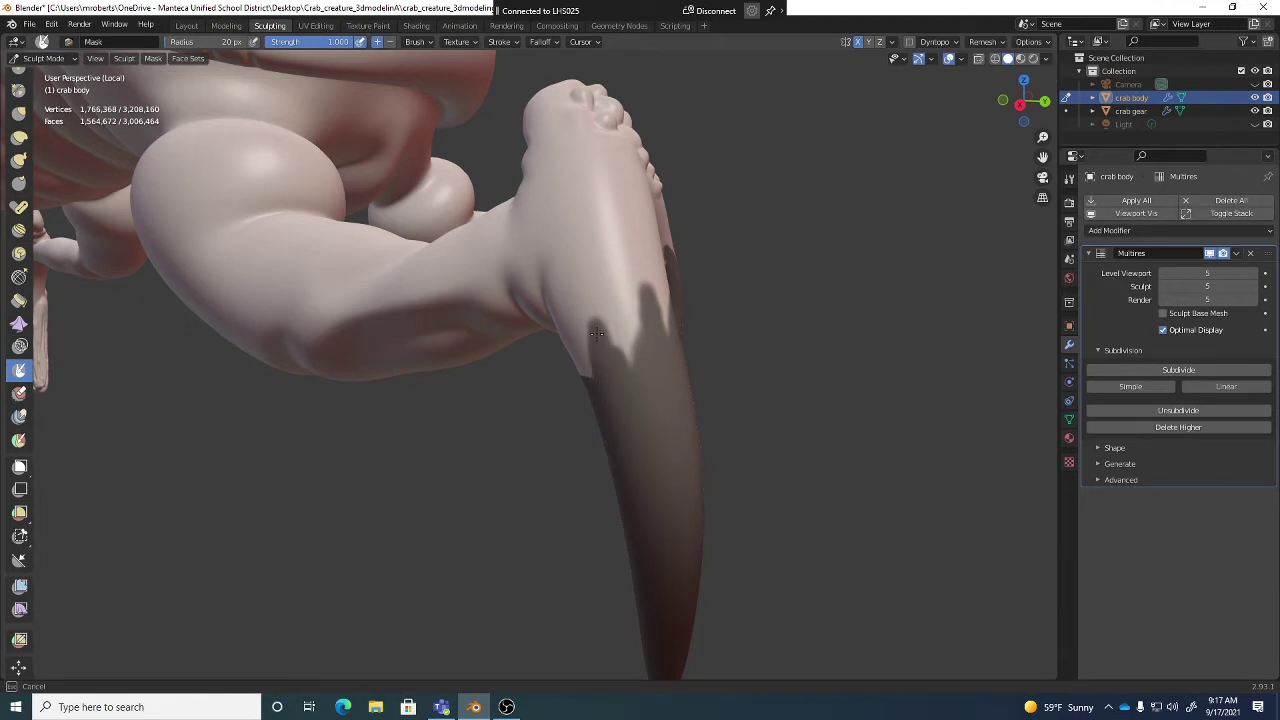
left_click_drag(596, 333, 608, 360)
middle_click_drag(608, 360, 657, 377)
Step: Continue the mask spikes around the front of the rear claw, just beneath the leg joint
mouse_move(657, 377)
left_mouse_down()
mouse_move(660, 363)
mouse_move(668, 373)
left_mouse_up()
middle_click_drag(670, 376, 628, 340)
mouse_move(623, 337)
left_mouse_down()
mouse_move(627, 373)
mouse_move(594, 363)
left_mouse_up()
middle_click_drag(594, 363, 614, 389)
left_click_drag(614, 389, 595, 377)
middle_click_drag(595, 377, 631, 380)
left_click_drag(631, 380, 576, 381)
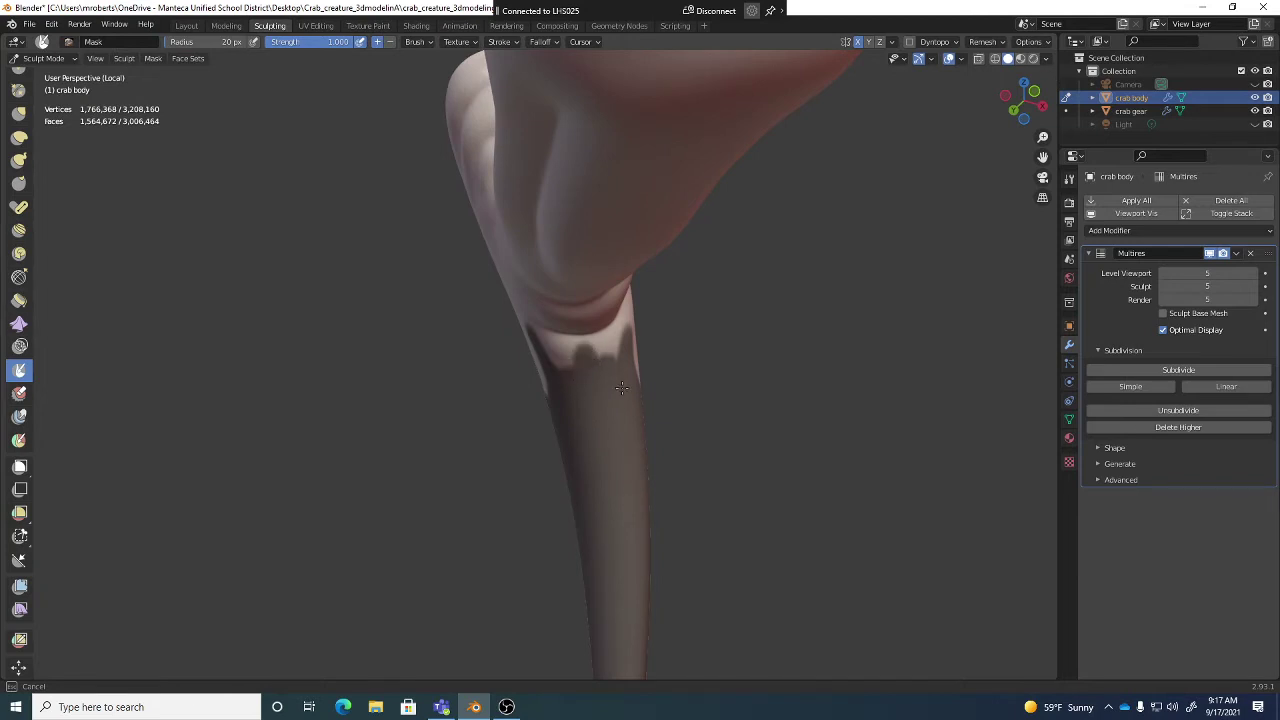
mouse_move(635, 383)
middle_mouse_down()
mouse_move(631, 351)
mouse_move(631, 378)
middle_mouse_up()
mouse_move(631, 378)
left_mouse_down()
mouse_move(612, 265)
mouse_move(645, 325)
mouse_move(610, 368)
mouse_move(595, 335)
mouse_move(629, 376)
mouse_move(585, 323)
left_mouse_up()
Step: Lengthen and fill in the mask spikes on the back of the rear claw, below the knuckle bumps
middle_click_drag(585, 323, 644, 366)
right_click_drag(655, 366, 725, 330, "alt")
mouse_move(765, 305)
left_mouse_down("alt")
mouse_move(722, 297)
mouse_move(677, 335)
mouse_move(662, 325)
mouse_move(698, 320)
left_mouse_up("alt")
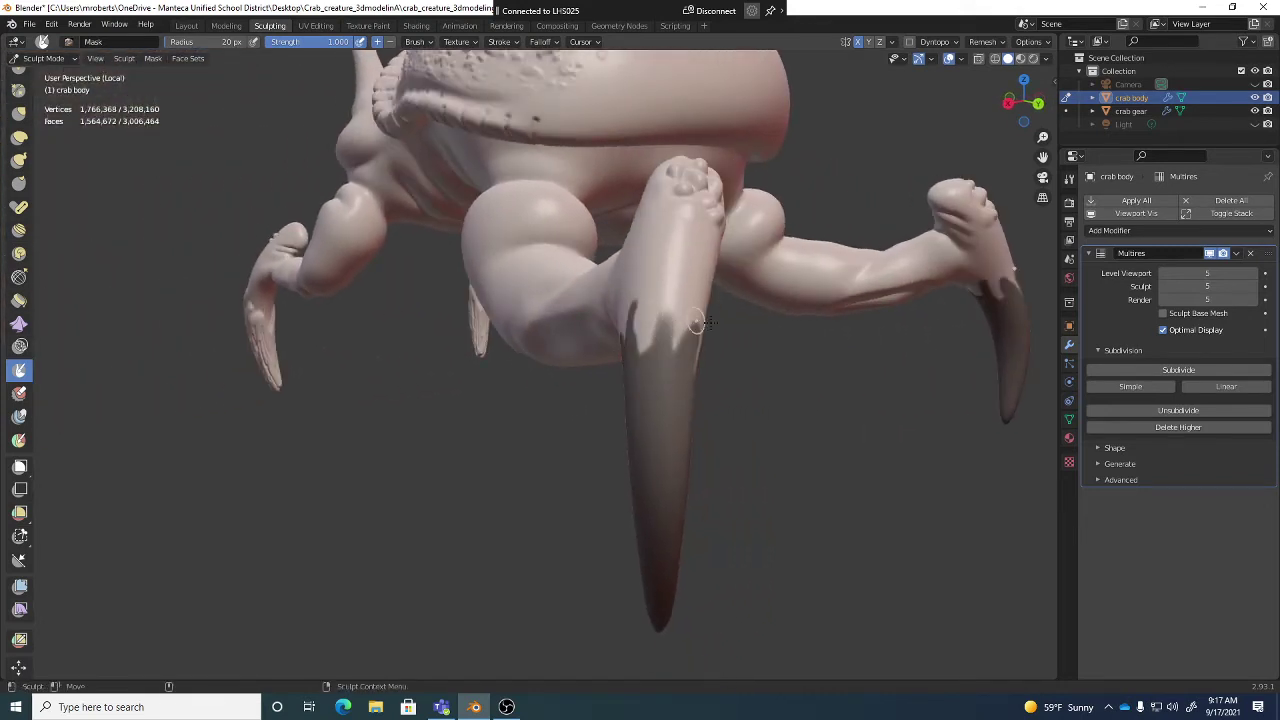
middle_click_drag(698, 320, 683, 327)
right_click_drag(684, 326, 703, 334, "alt")
left_click_drag(692, 316, 712, 329)
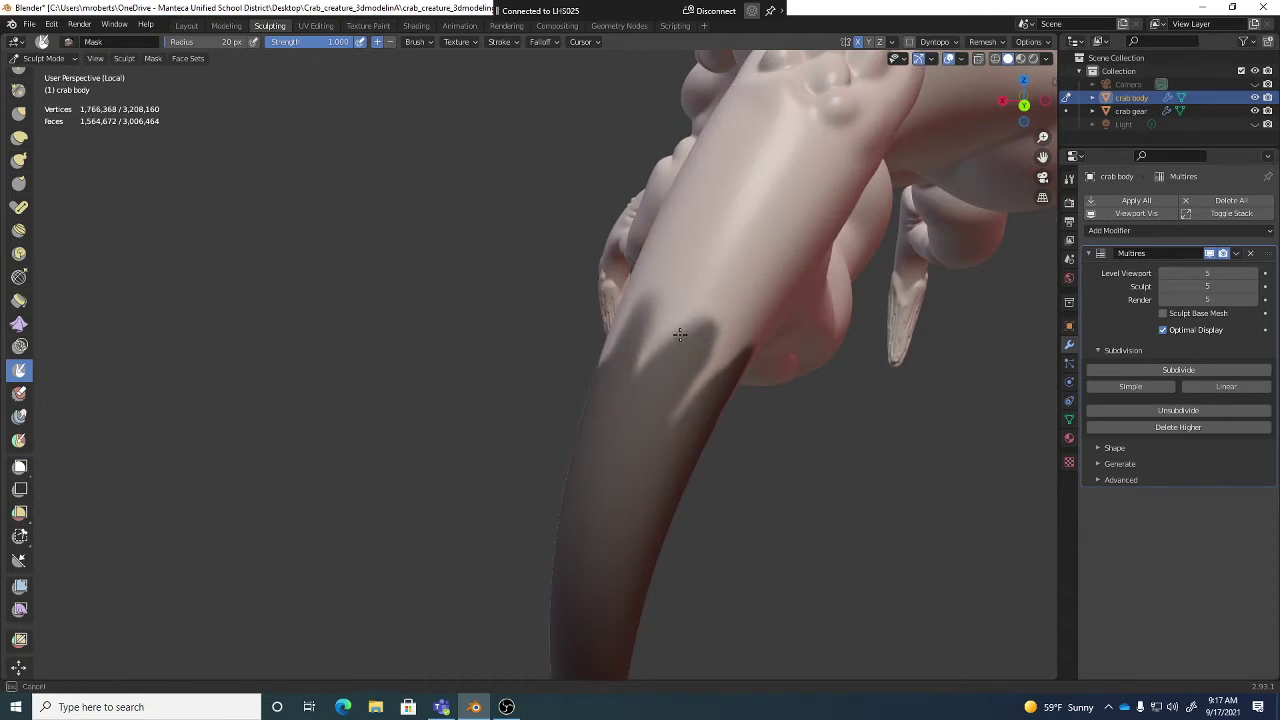
right_click_drag(718, 333, 700, 336, "alt")
left_click_drag(701, 331, 689, 350)
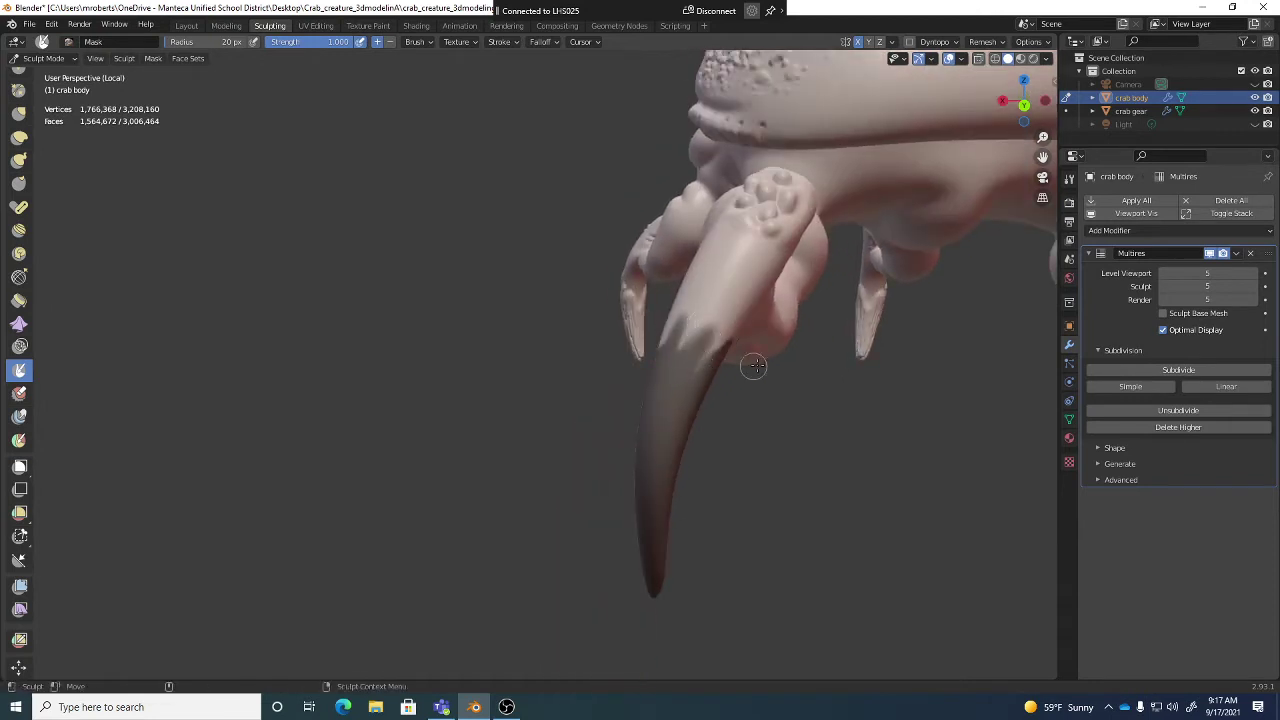
Step: Add mask strokes on the inner side of the rear claw and in the unmasked gap under the joint
middle_click_drag(751, 366, 691, 354)
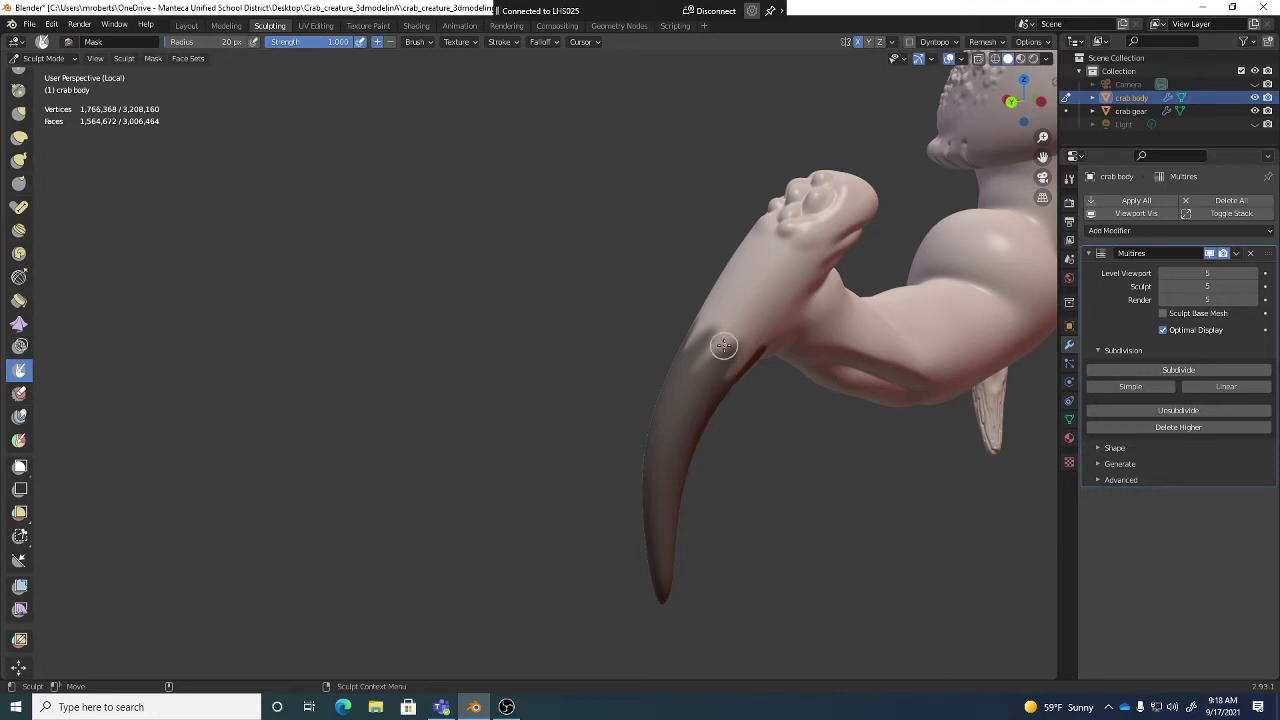
middle_click_drag(749, 337, 741, 349)
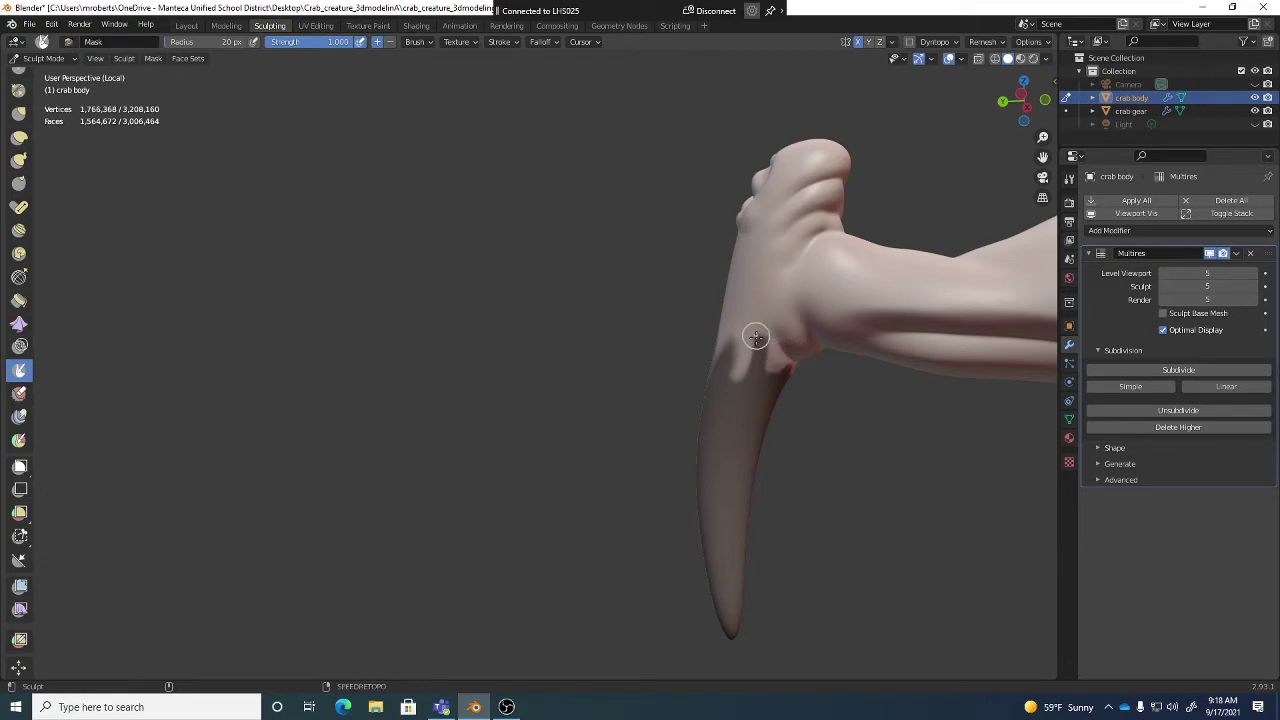
left_click_drag(755, 337, 786, 382)
middle_click_drag(840, 382, 734, 354)
scroll(735, 354, "up", 5)
scroll(797, 301, "down", 4)
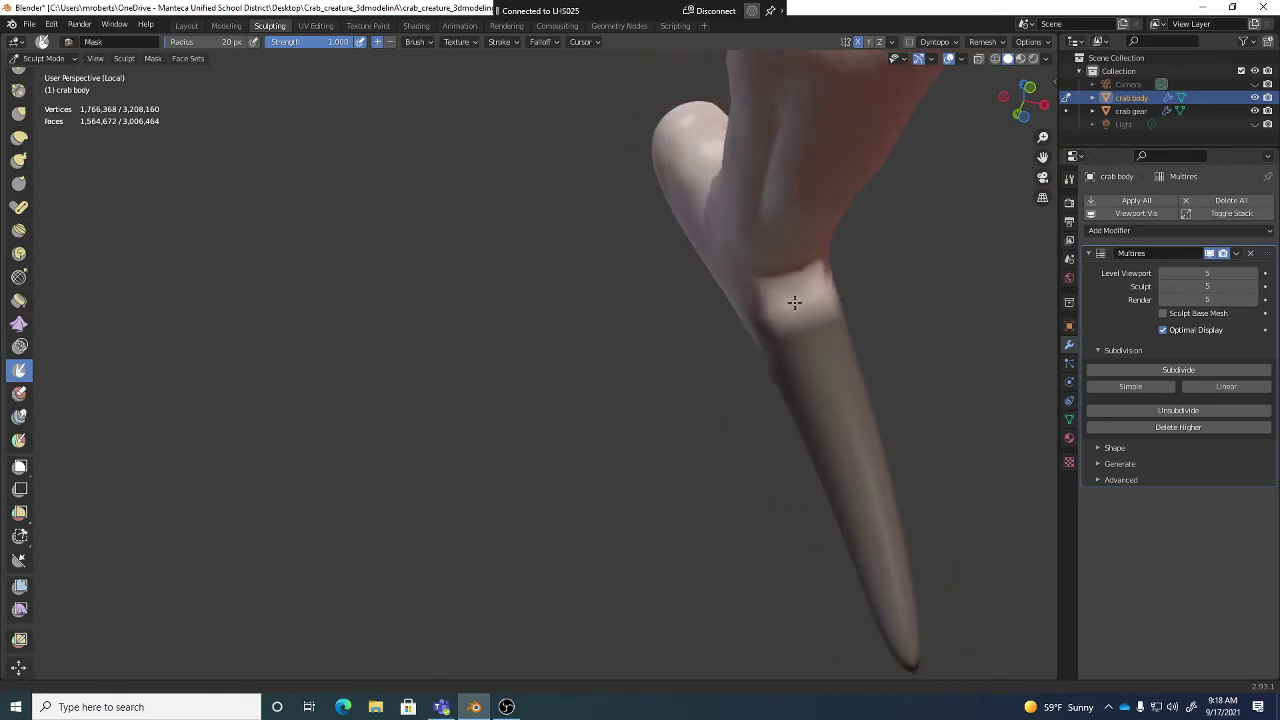
left_click_drag(794, 320, 809, 315)
mouse_move(845, 324)
middle_mouse_down()
mouse_move(768, 349)
mouse_move(762, 374)
middle_mouse_up()
mouse_move(824, 311)
left_mouse_down()
mouse_move(819, 283)
mouse_move(838, 298)
left_mouse_up()
Step: Finish the jagged mask edge from under the joint round toward the outer side of the rear claw
middle_click_drag(848, 304, 863, 286)
mouse_move(863, 286)
left_mouse_down()
mouse_move(845, 268)
mouse_move(888, 284)
left_mouse_up()
middle_click_drag(902, 281, 838, 294)
scroll(866, 283, "down", 2)
mouse_move(864, 268)
left_mouse_down()
mouse_move(866, 243)
mouse_move(900, 280)
mouse_move(954, 277)
left_mouse_up()
mouse_move(954, 277)
middle_mouse_down()
mouse_move(863, 286)
mouse_move(934, 280)
mouse_move(917, 297)
middle_mouse_up()
left_click_drag(917, 298, 891, 318, "alt")
right_click_drag(891, 318, 886, 345, "alt")
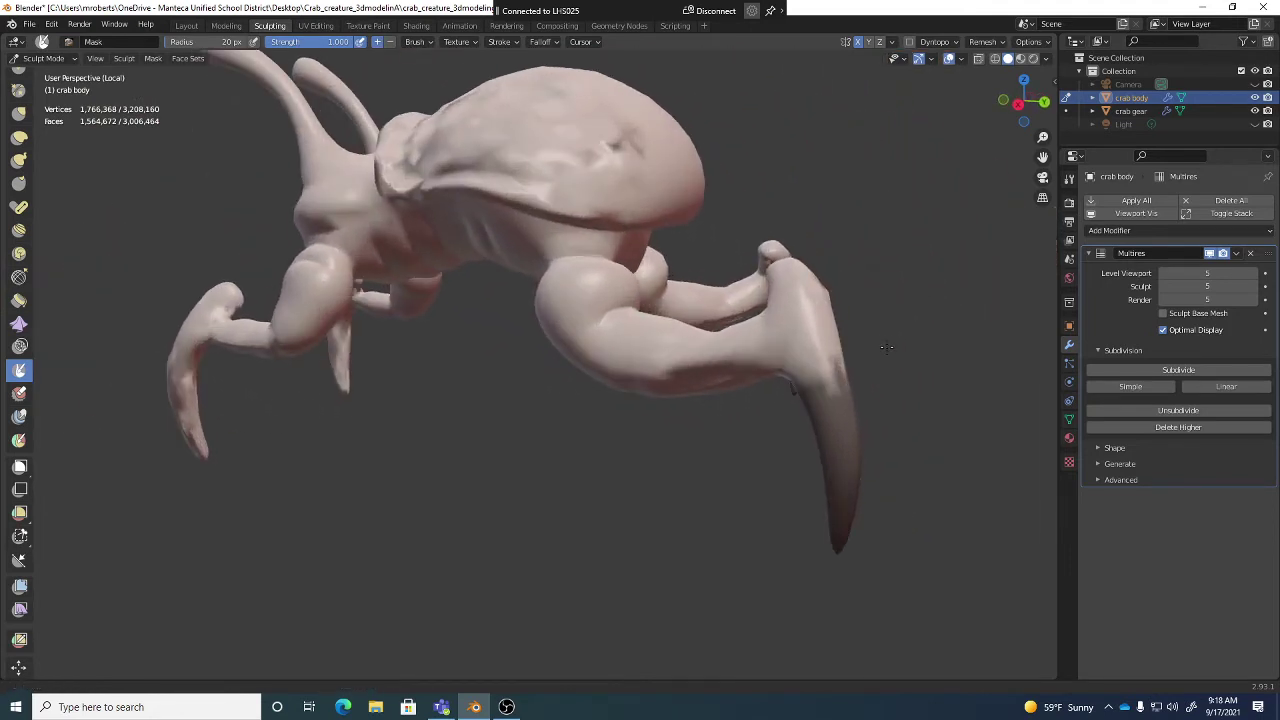
left_click_drag(886, 345, 882, 342, "alt")
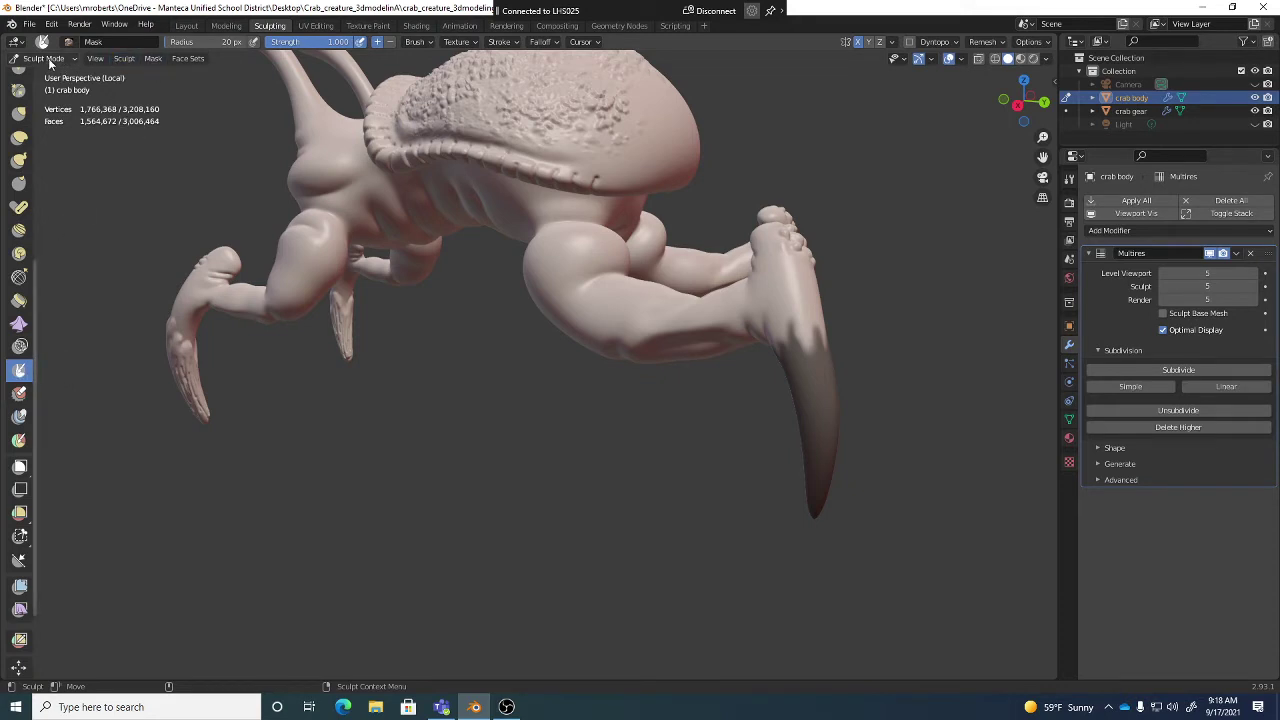
Step: Review the available mask operations and check the masked rear claws from the side
left_click(19, 323)
left_click(19, 371)
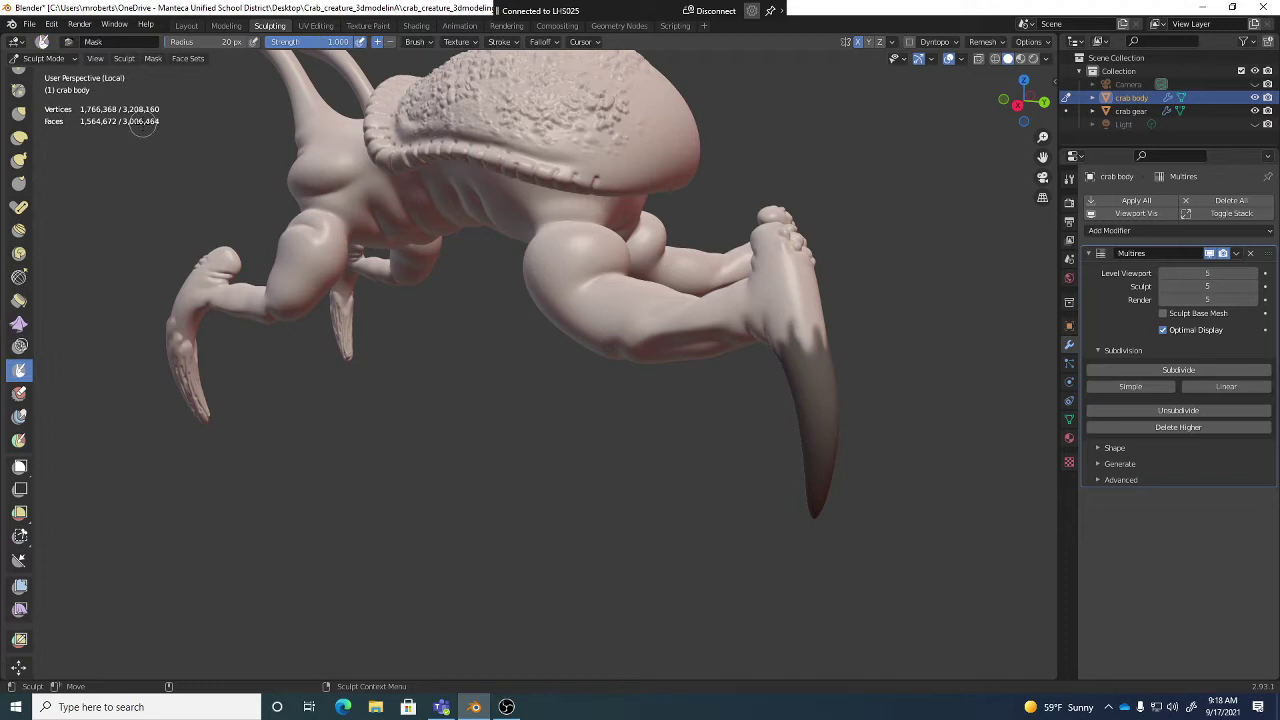
left_click(152, 58)
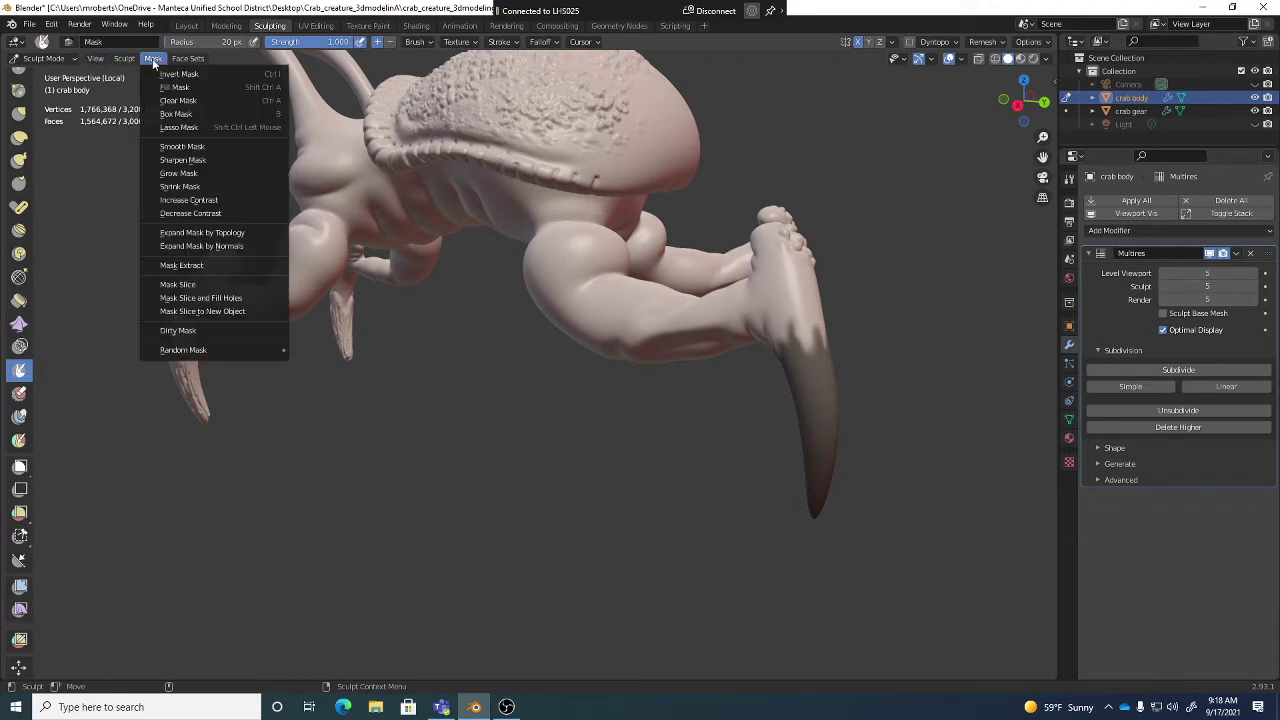
mouse_move(93, 60)
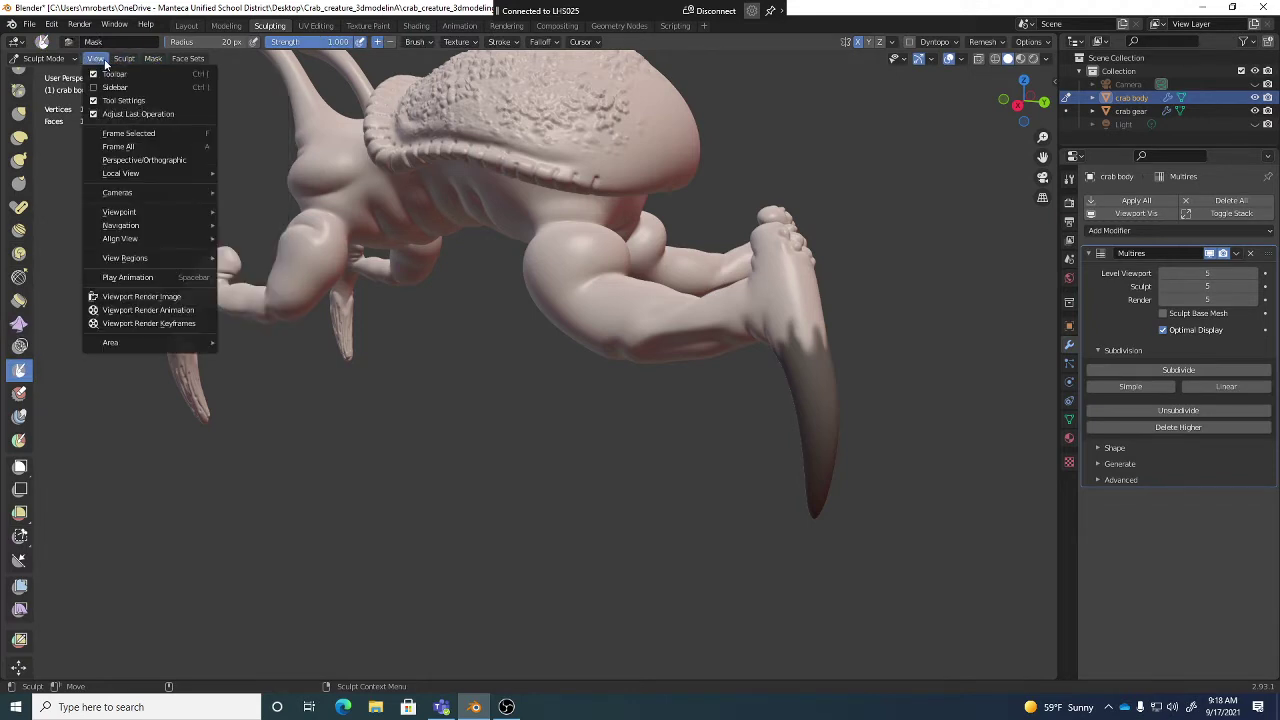
mouse_move(174, 61)
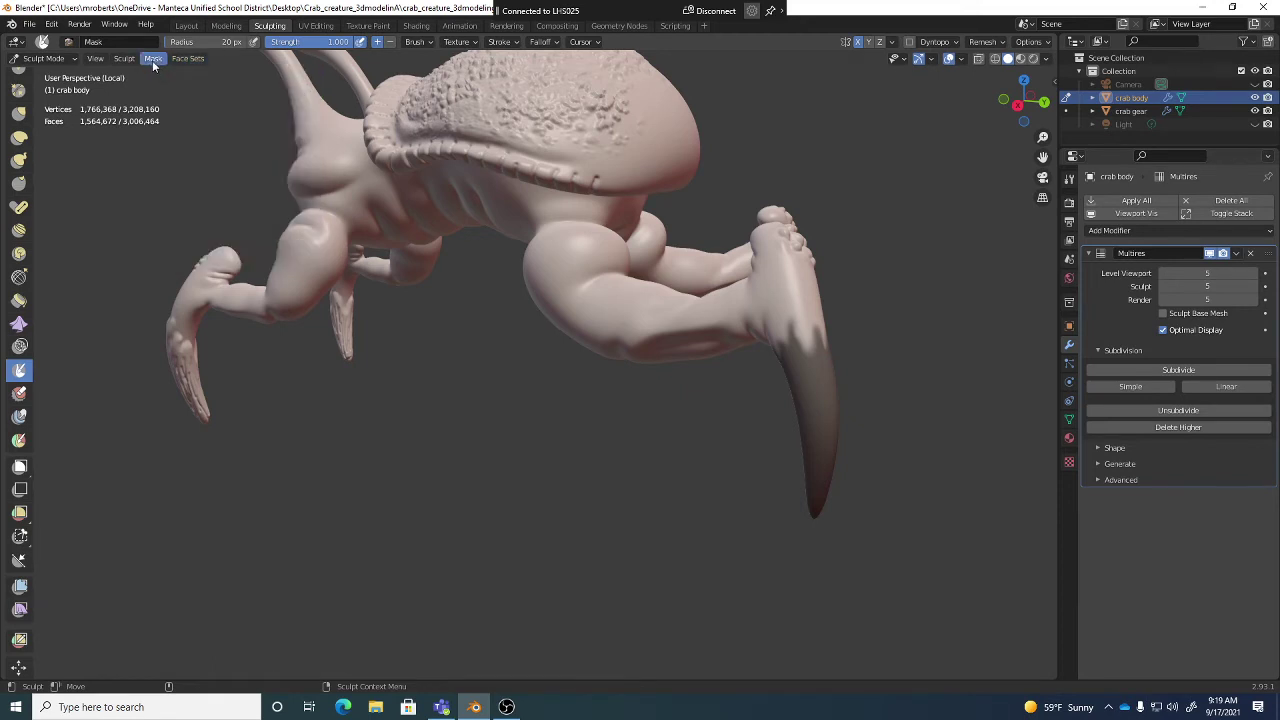
left_click(152, 60)
middle_click_drag(857, 357, 811, 379)
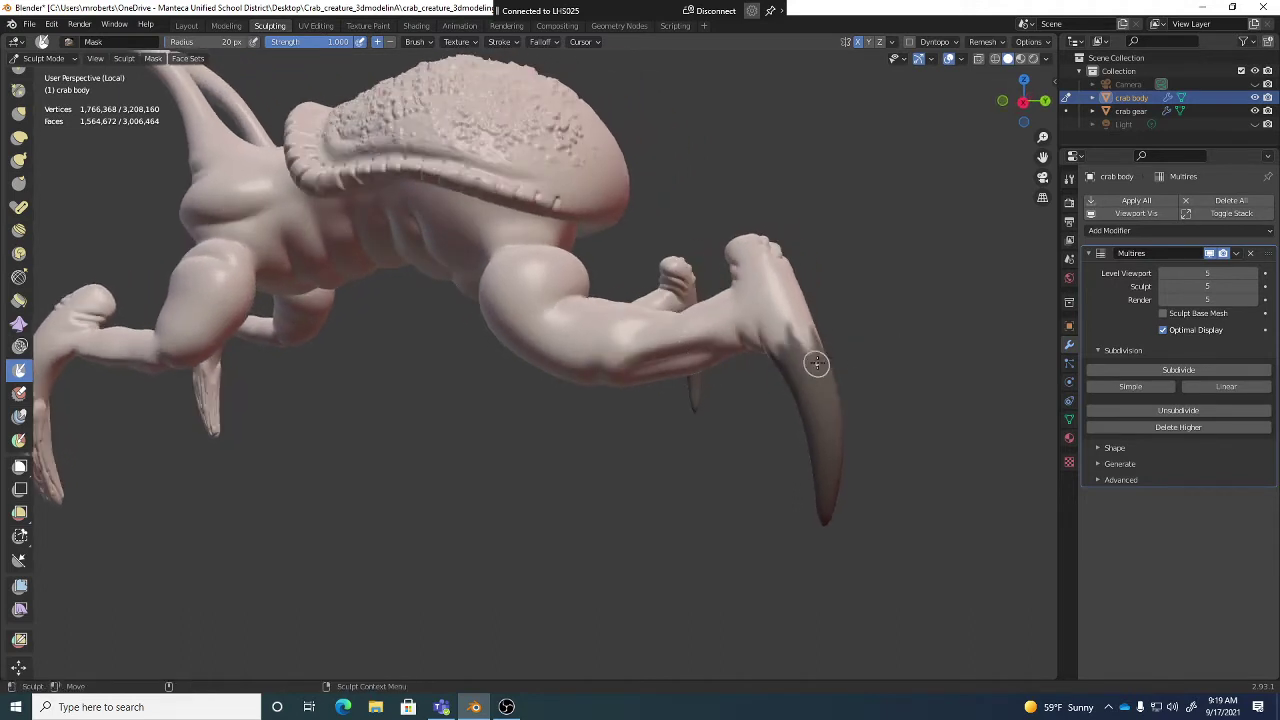
scroll(814, 399, "down", 3)
middle_click_drag(828, 406, 857, 386)
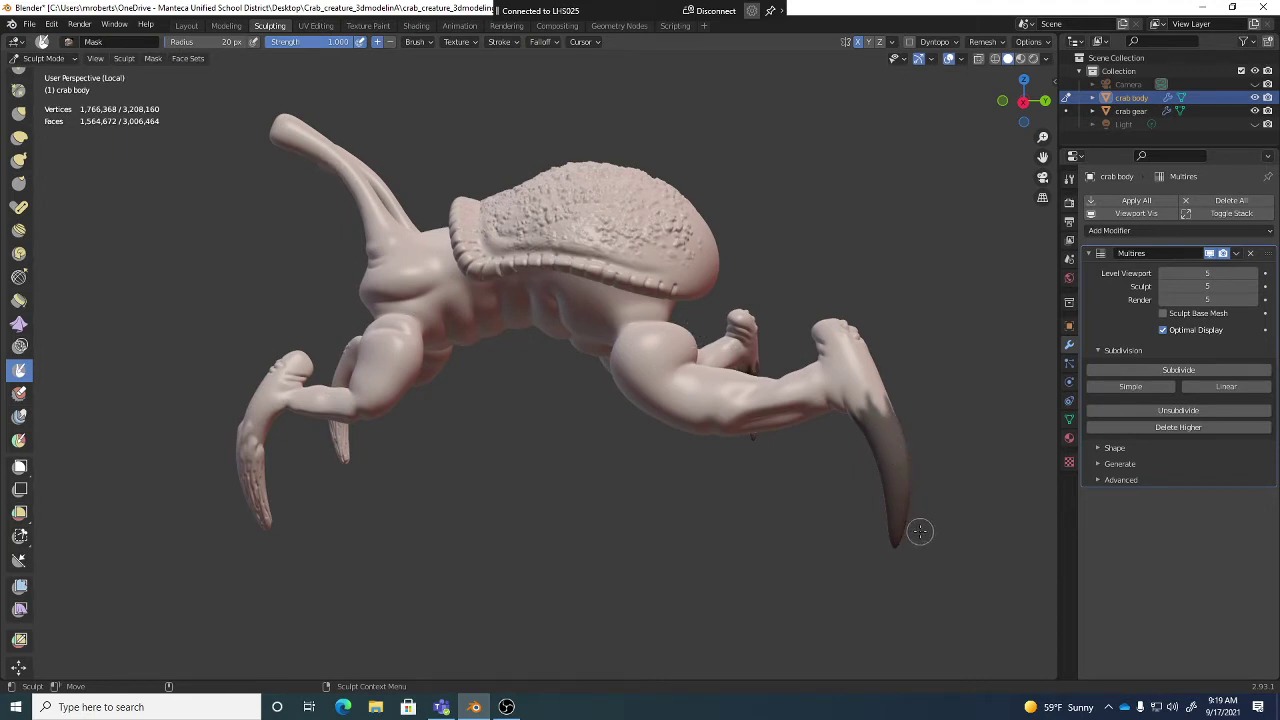
Step: Invert the mask so only the lower parts of the rear claws are left unmasked
left_click(153, 58)
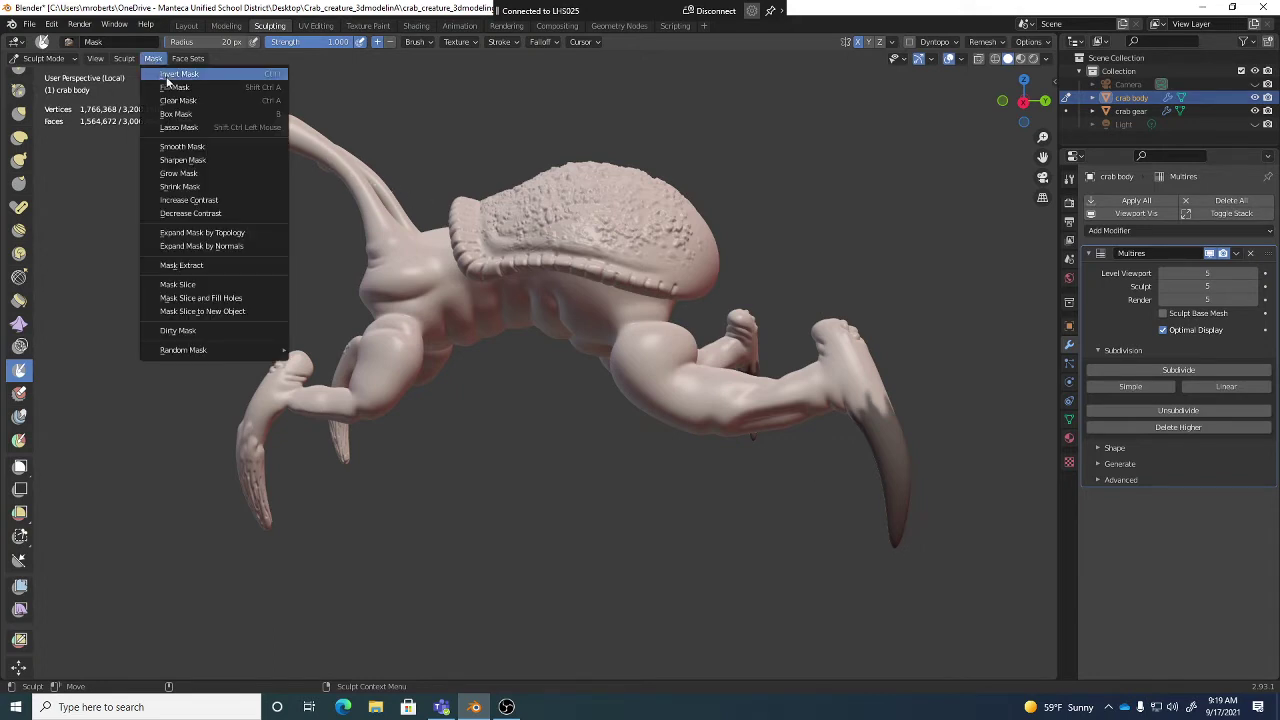
left_click(168, 76)
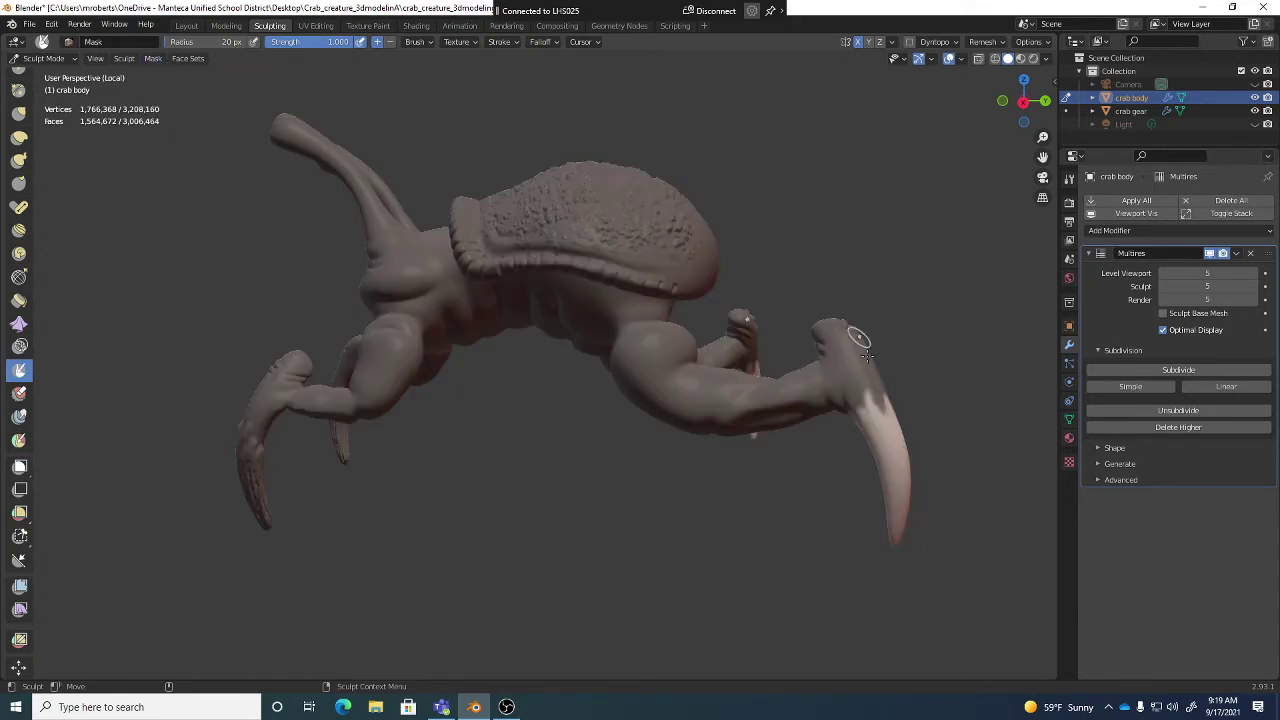
middle_click_drag(880, 448, 745, 338, "alt")
left_click_drag(835, 362, 763, 380, "alt")
scroll(755, 370, "up", 2)
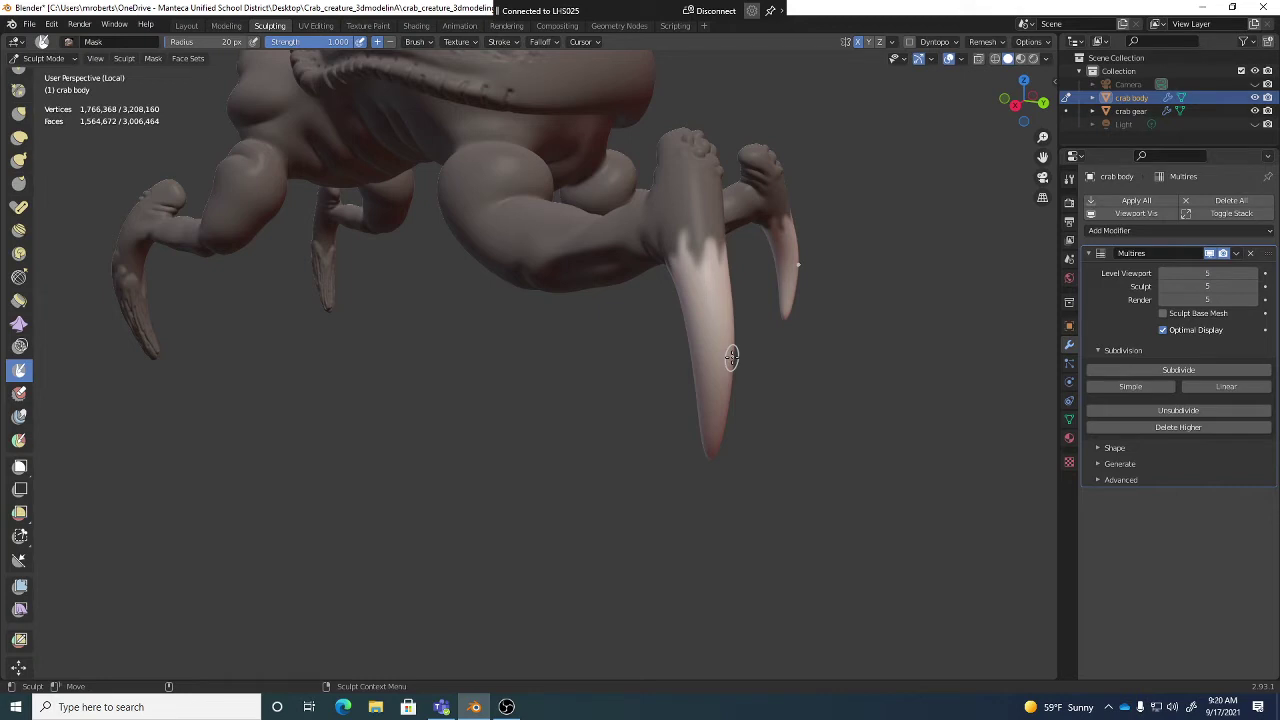
Step: Activate the Mesh Filter tool for the unmasked rear claws
left_click(153, 58)
middle_click_drag(802, 399, 794, 406, "shift")
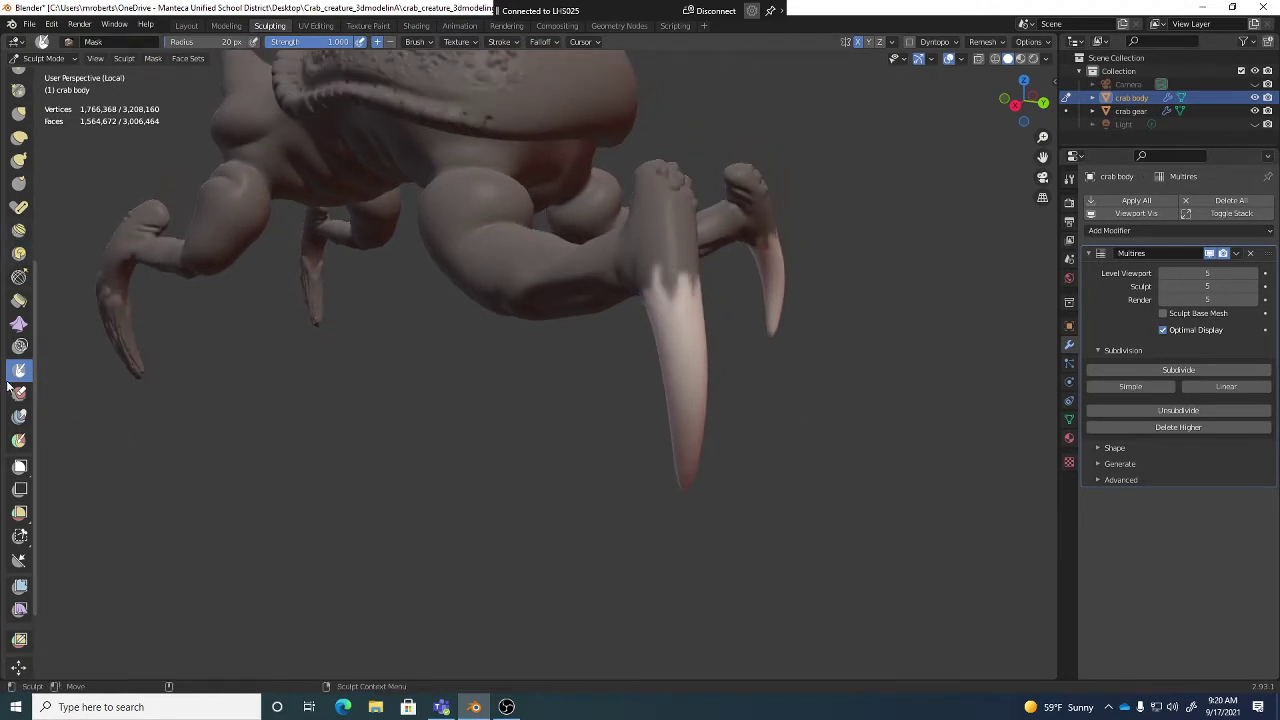
scroll(13, 360, "down", 2)
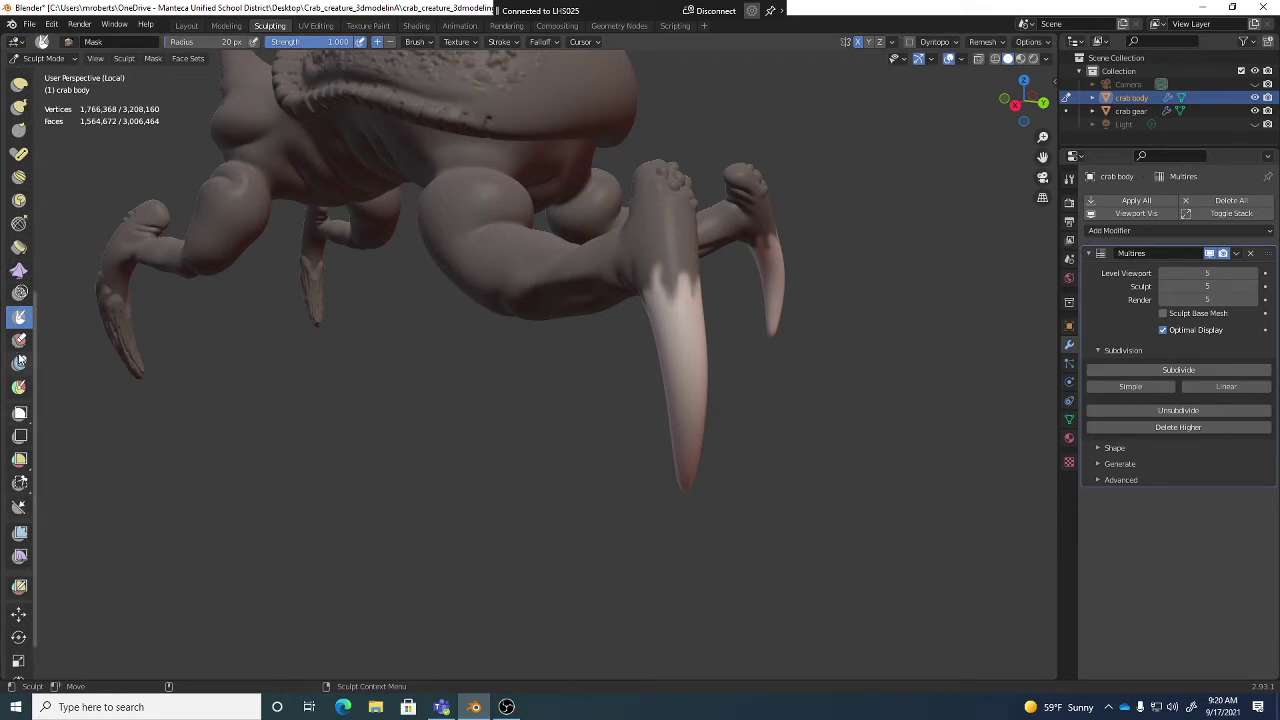
scroll(22, 450, "down", 1)
scroll(30, 457, "down", 1)
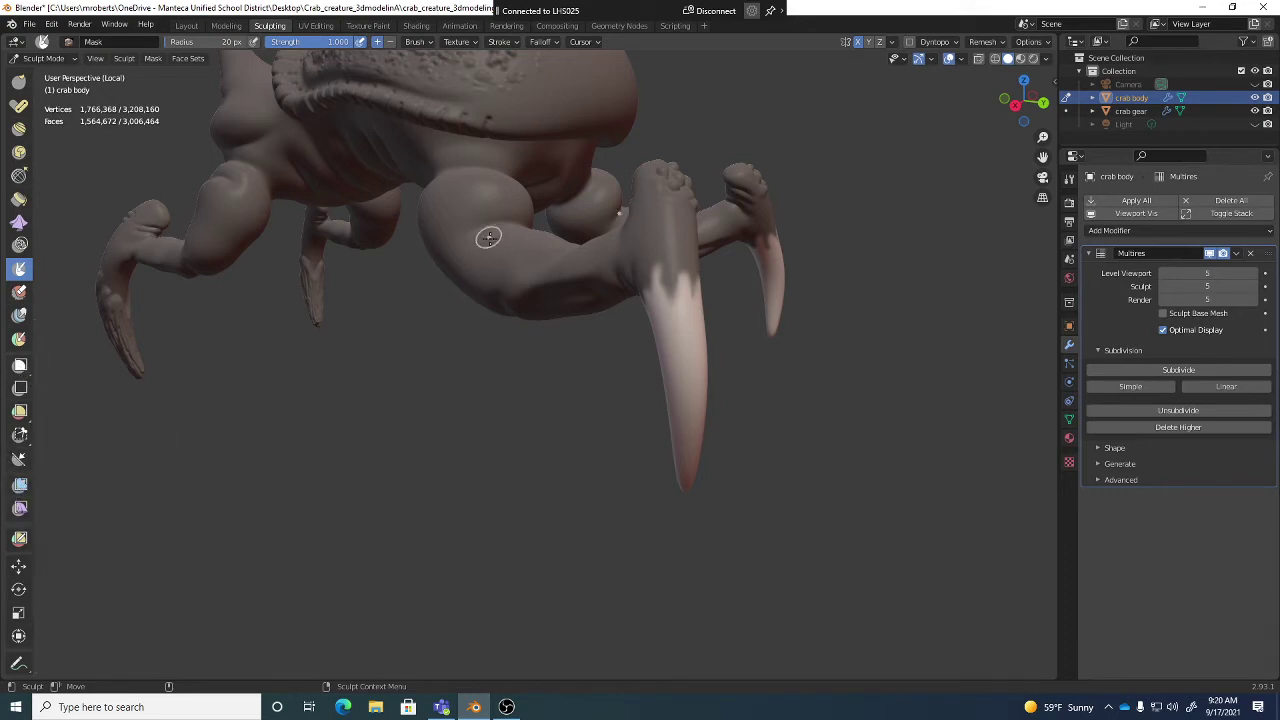
middle_click_drag(510, 264, 517, 271)
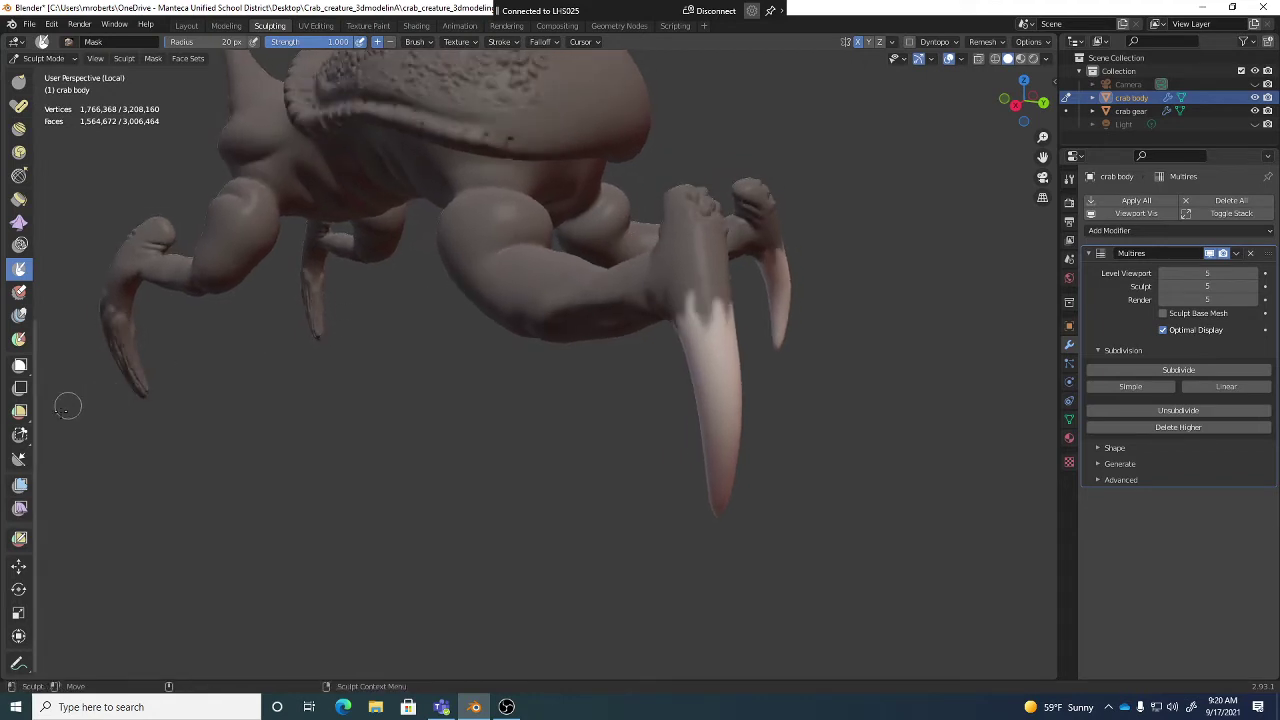
left_click(21, 486)
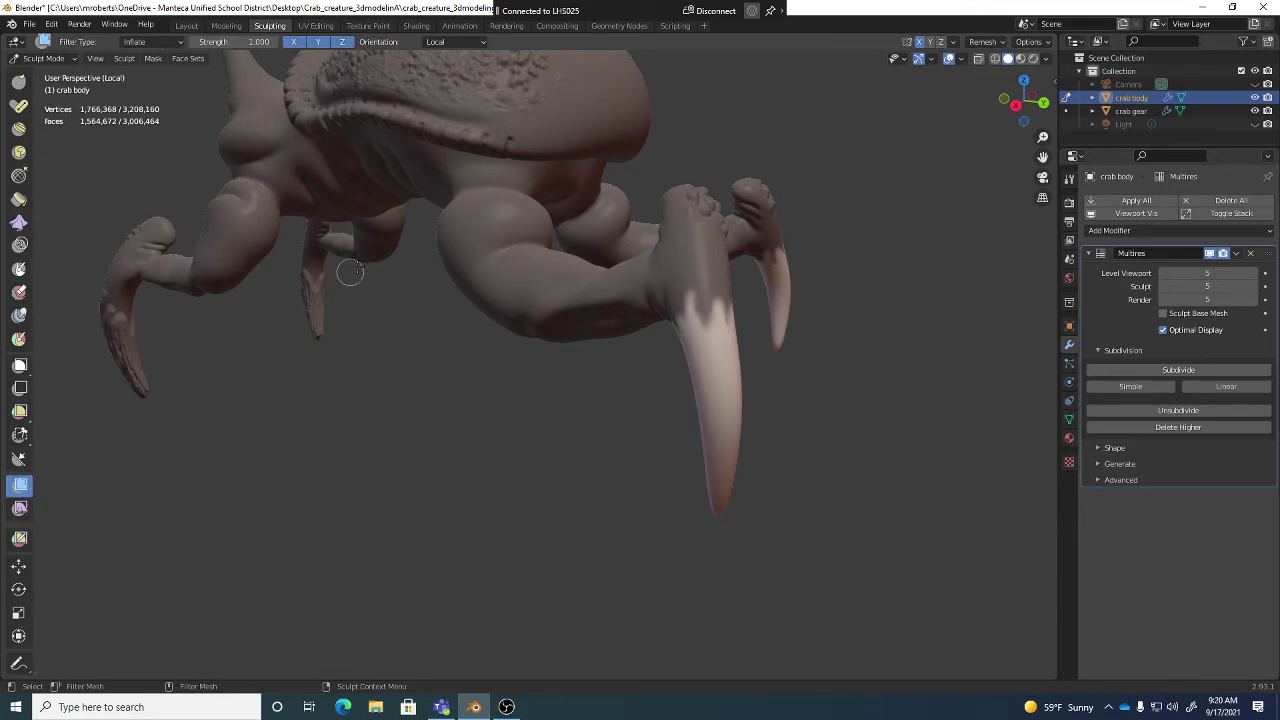
left_click_drag(555, 352, 607, 341)
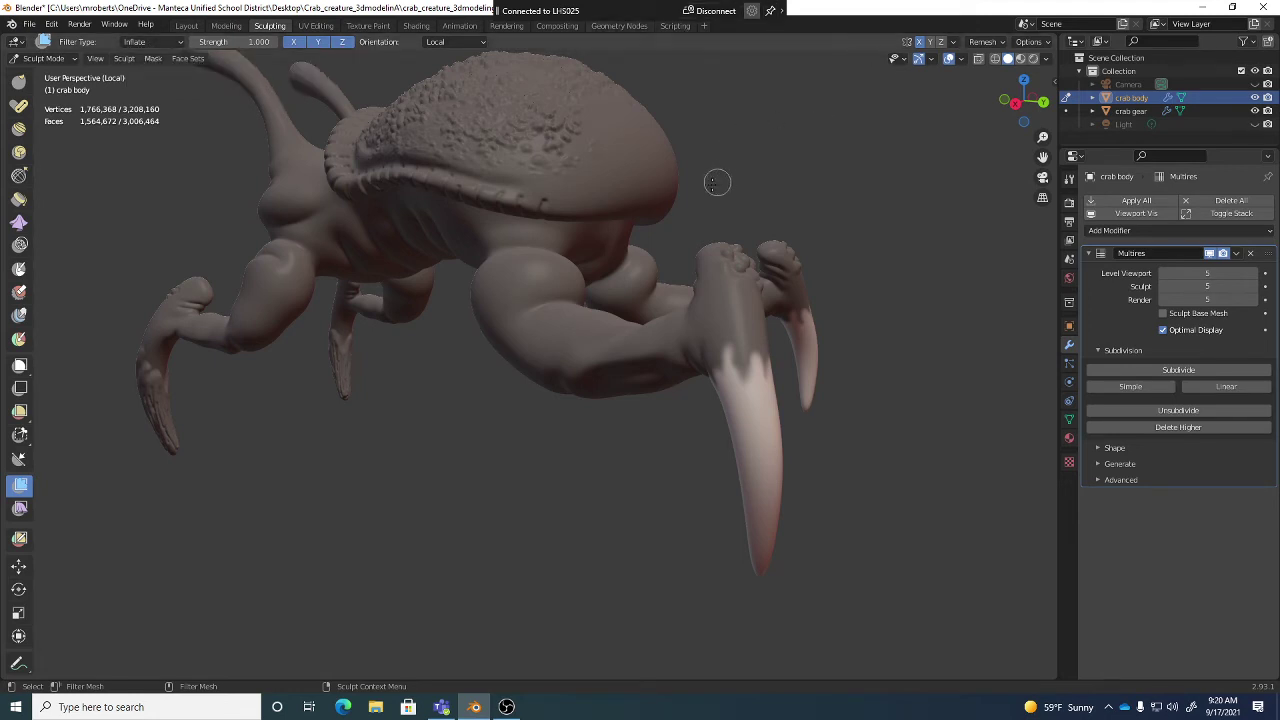
Step: Swell the unmasked lower rear claws slightly with the Inflate mesh filter at strength 1.000
middle_click_drag(686, 191, 631, 214)
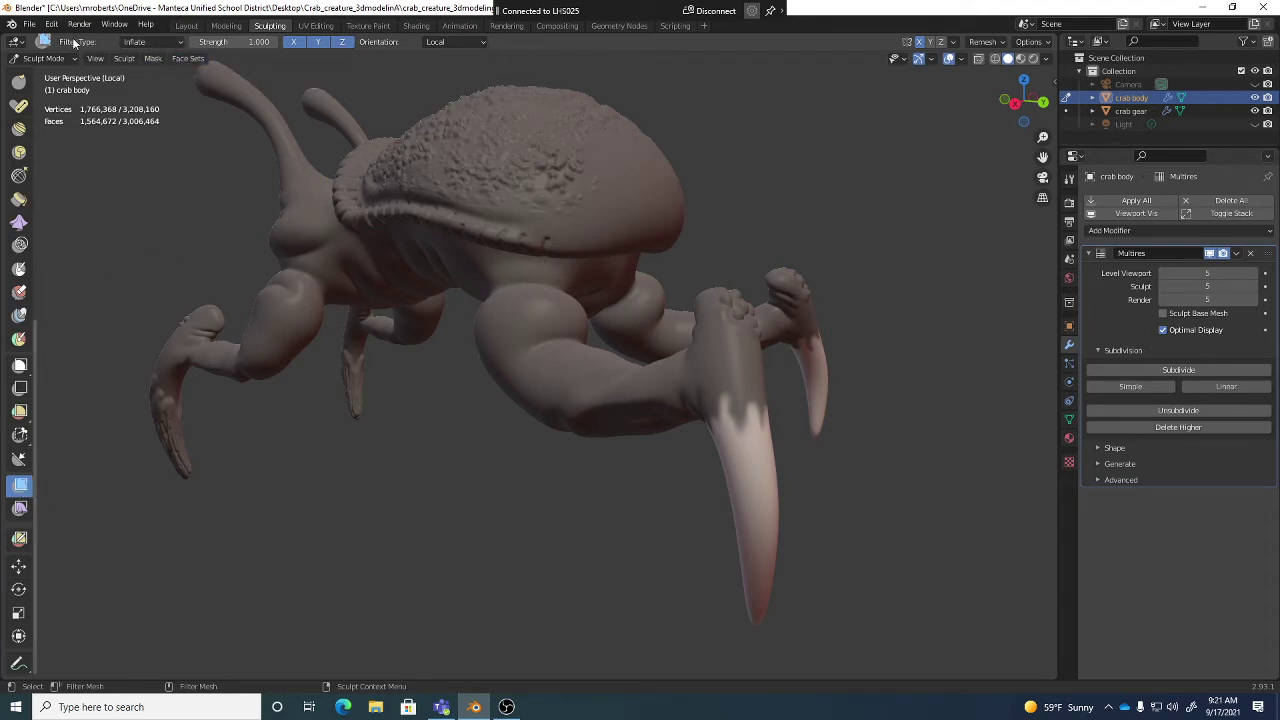
left_click(151, 40)
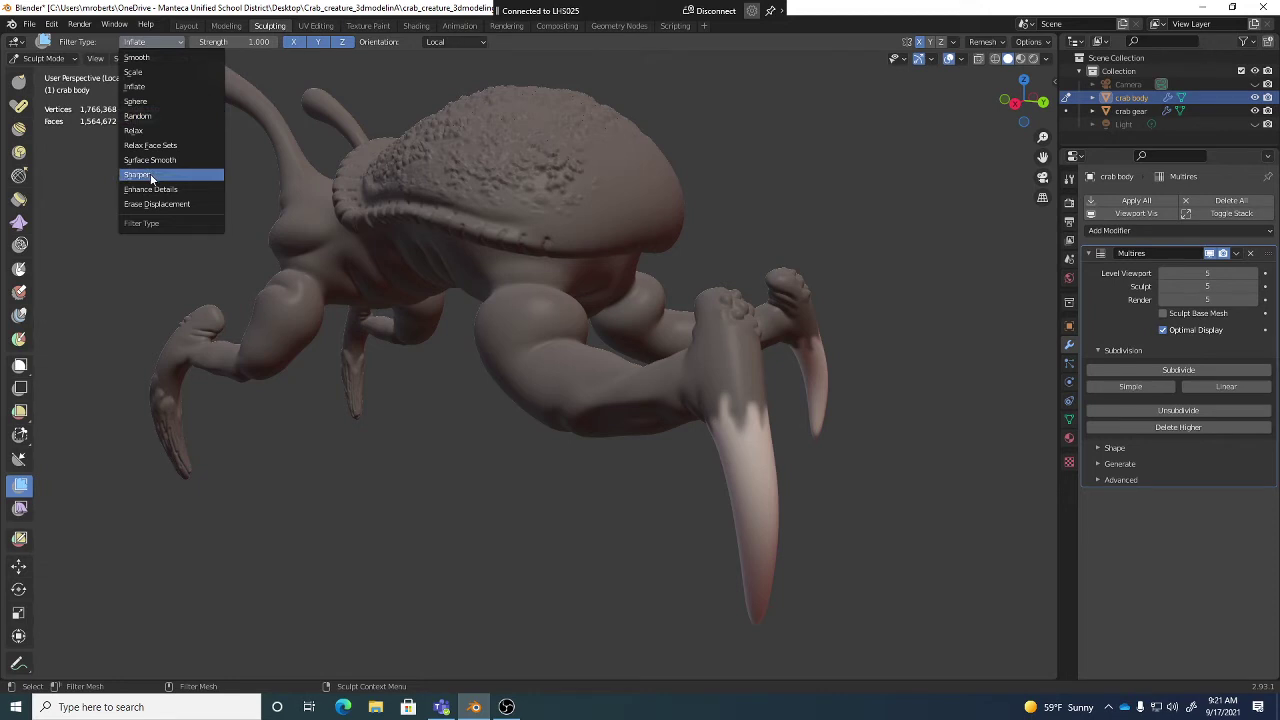
left_click(143, 88)
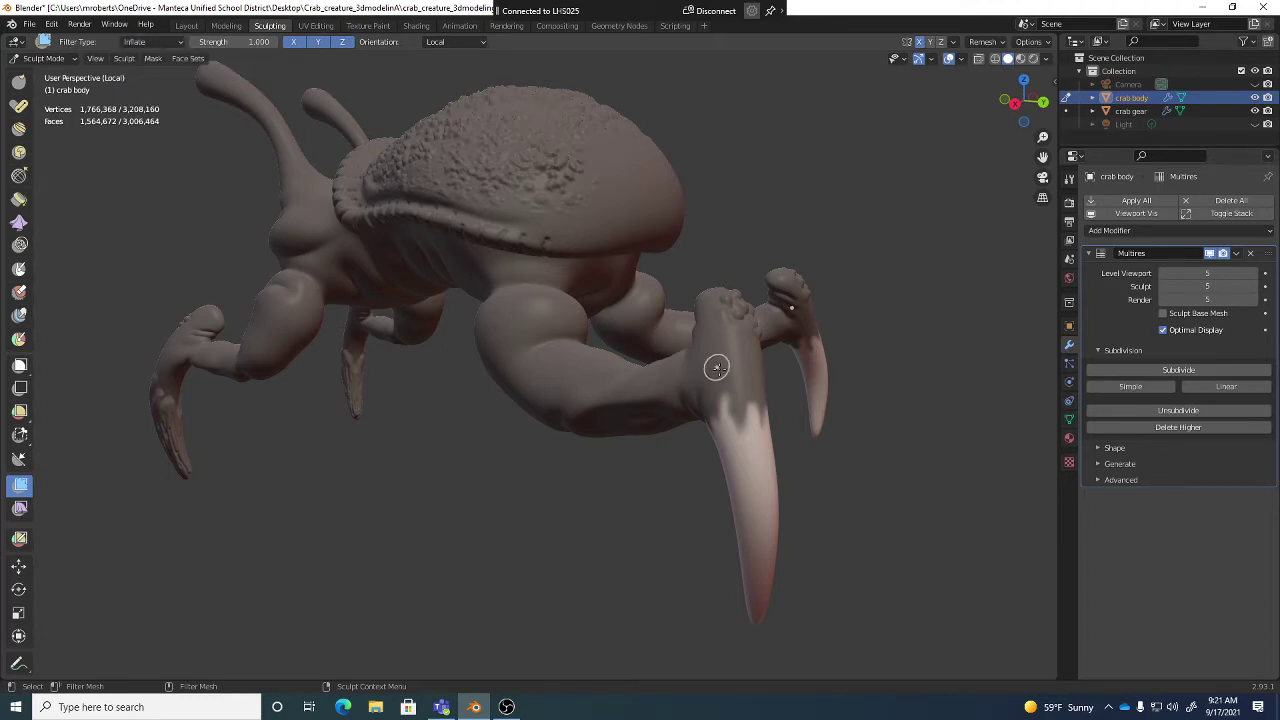
middle_click_drag(795, 419, 739, 384, "shift")
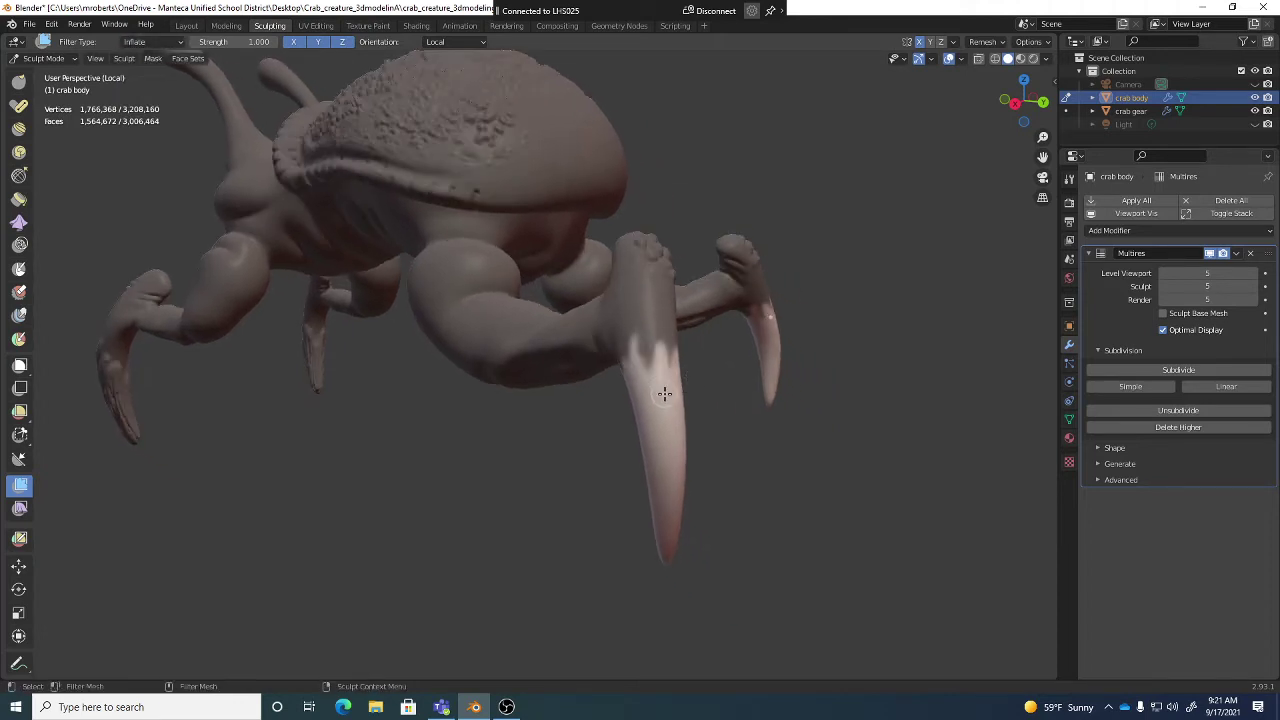
left_click_drag(670, 400, 703, 407)
Step: Examine the inflated rear claw and its jagged upper edge from the outer side, back, above and inner side
middle_click_drag(706, 407, 836, 394)
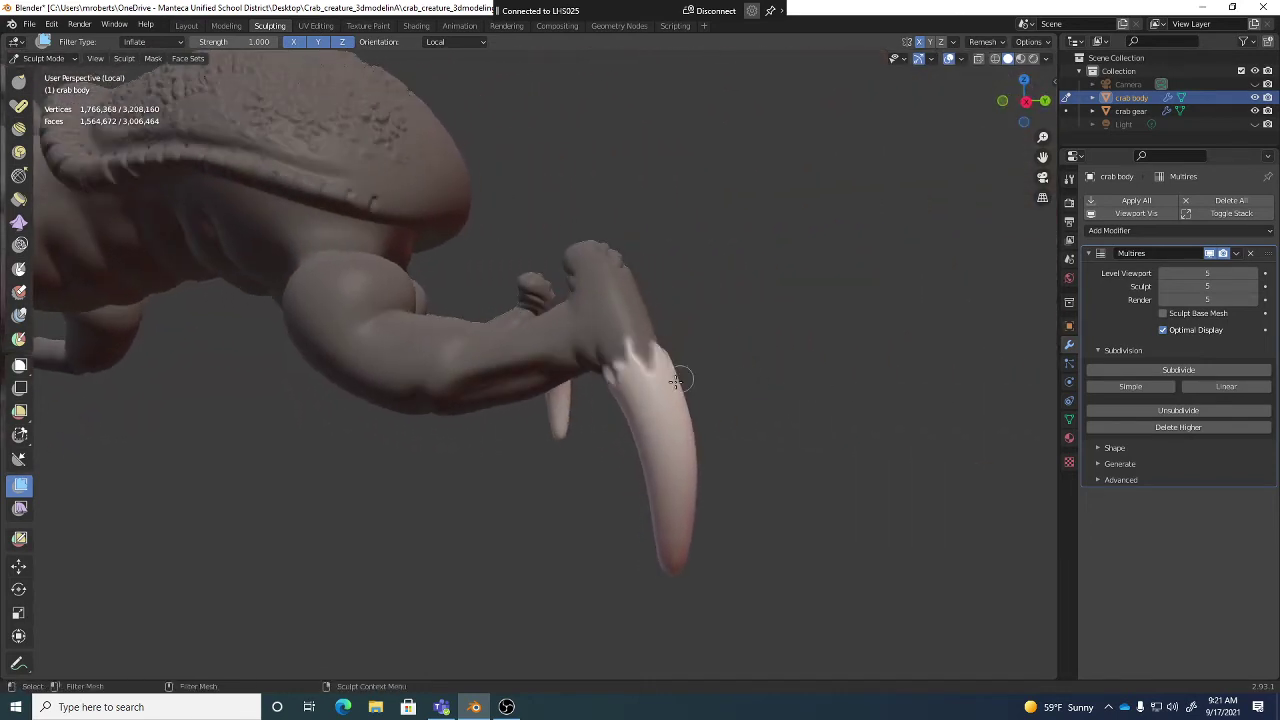
middle_click_drag(680, 377, 657, 395)
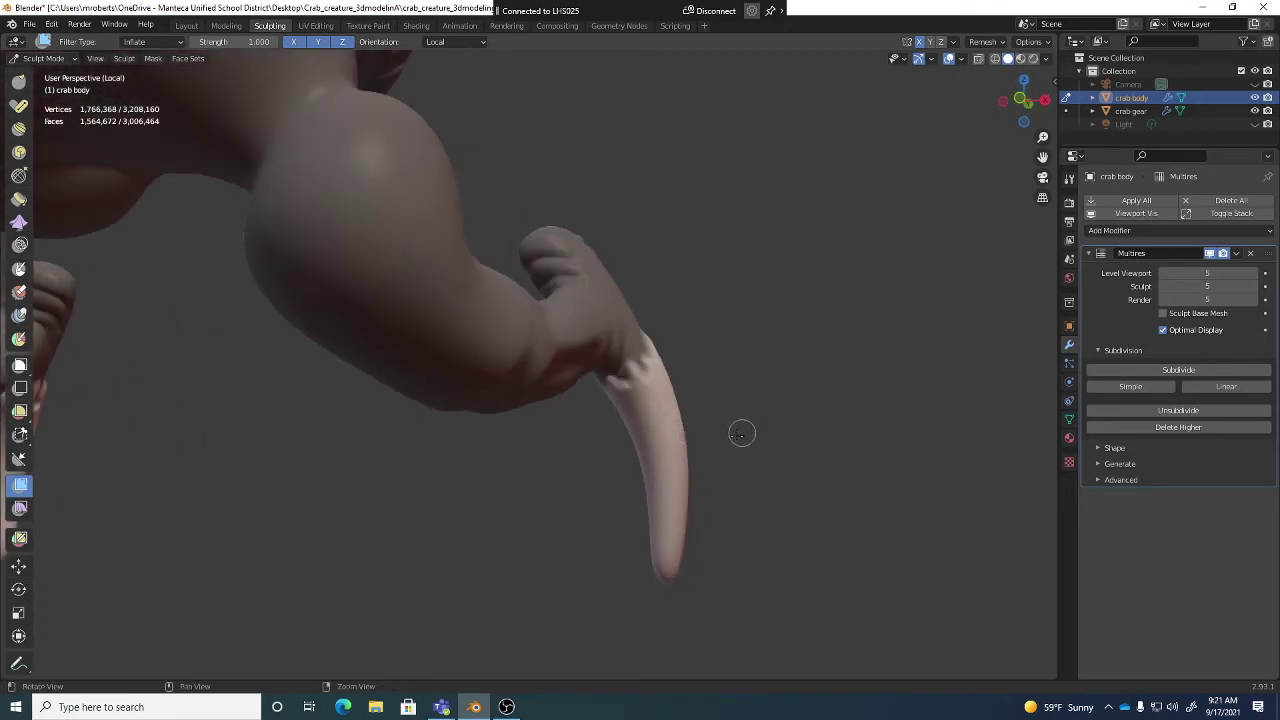
middle_click_drag(740, 434, 647, 392)
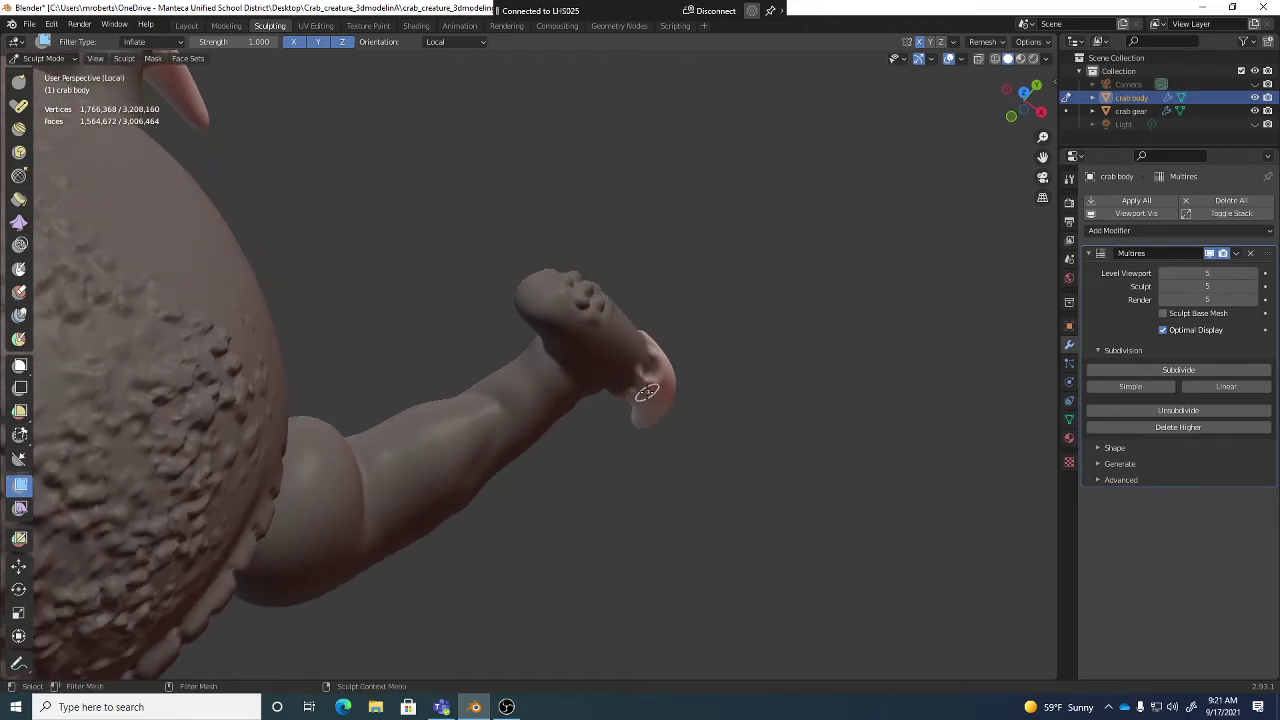
middle_click_drag(717, 431, 667, 370)
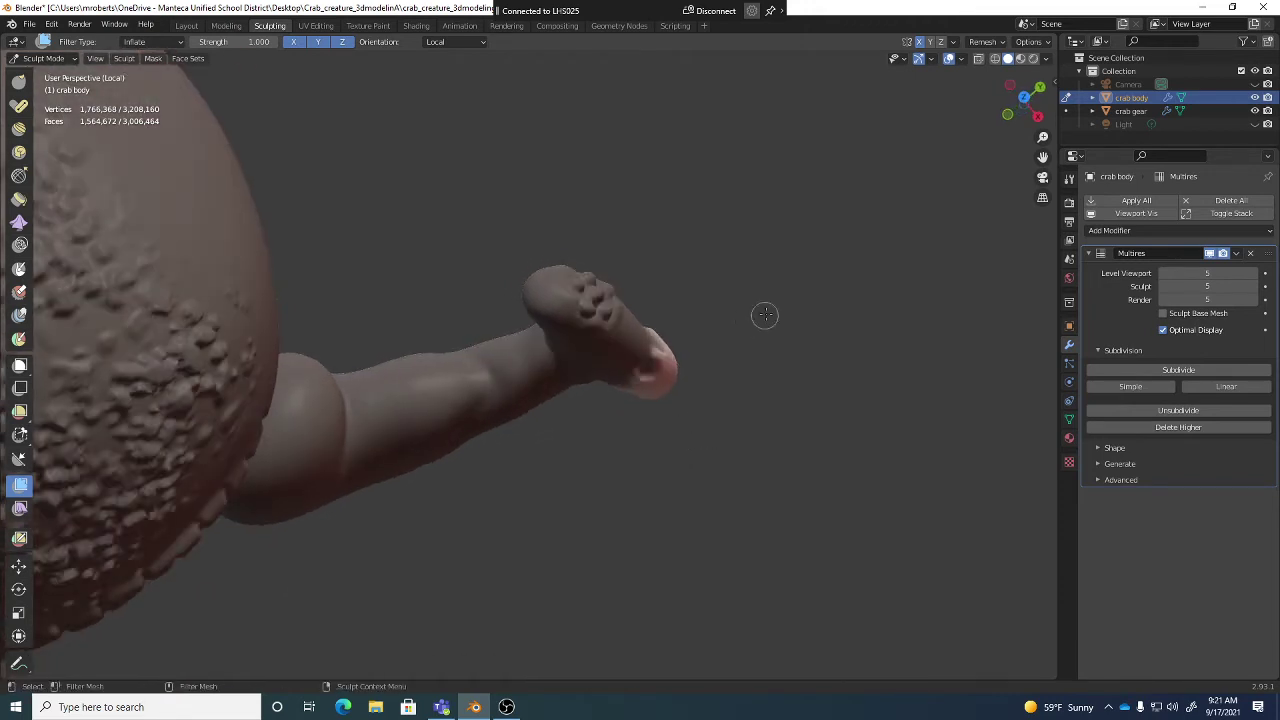
middle_click_drag(814, 311, 694, 378)
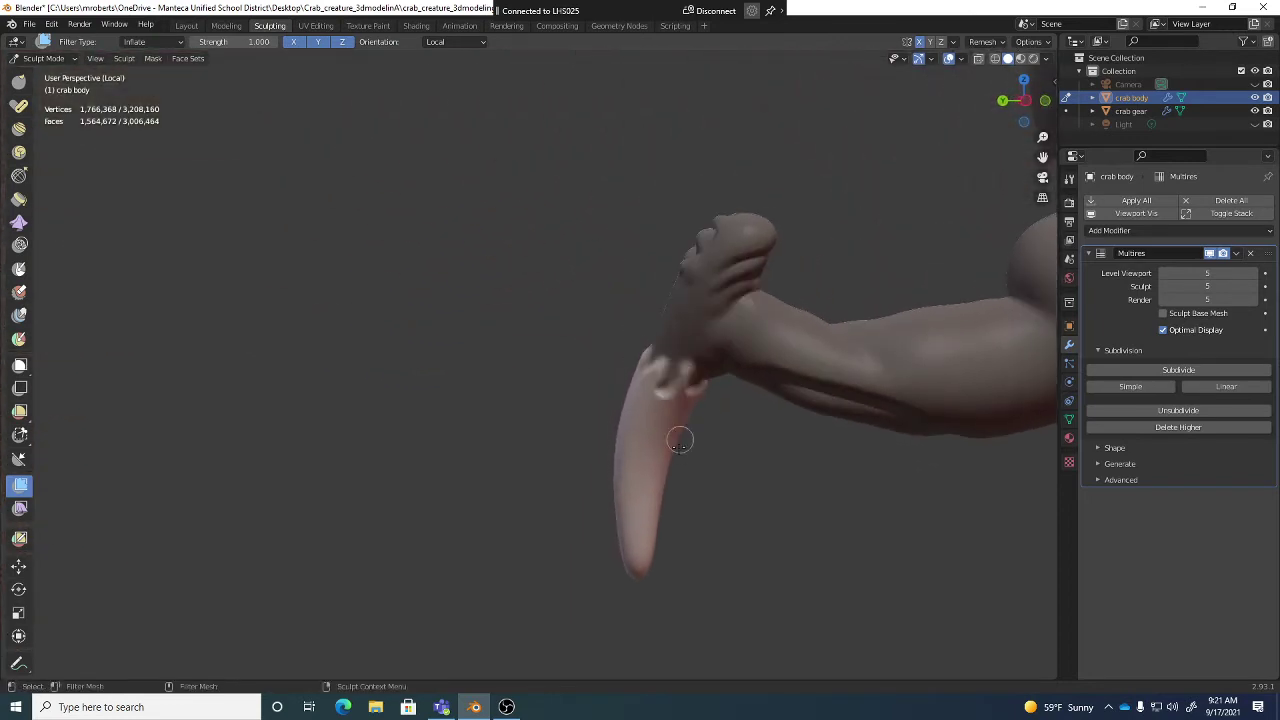
middle_click_drag(660, 455, 661, 380)
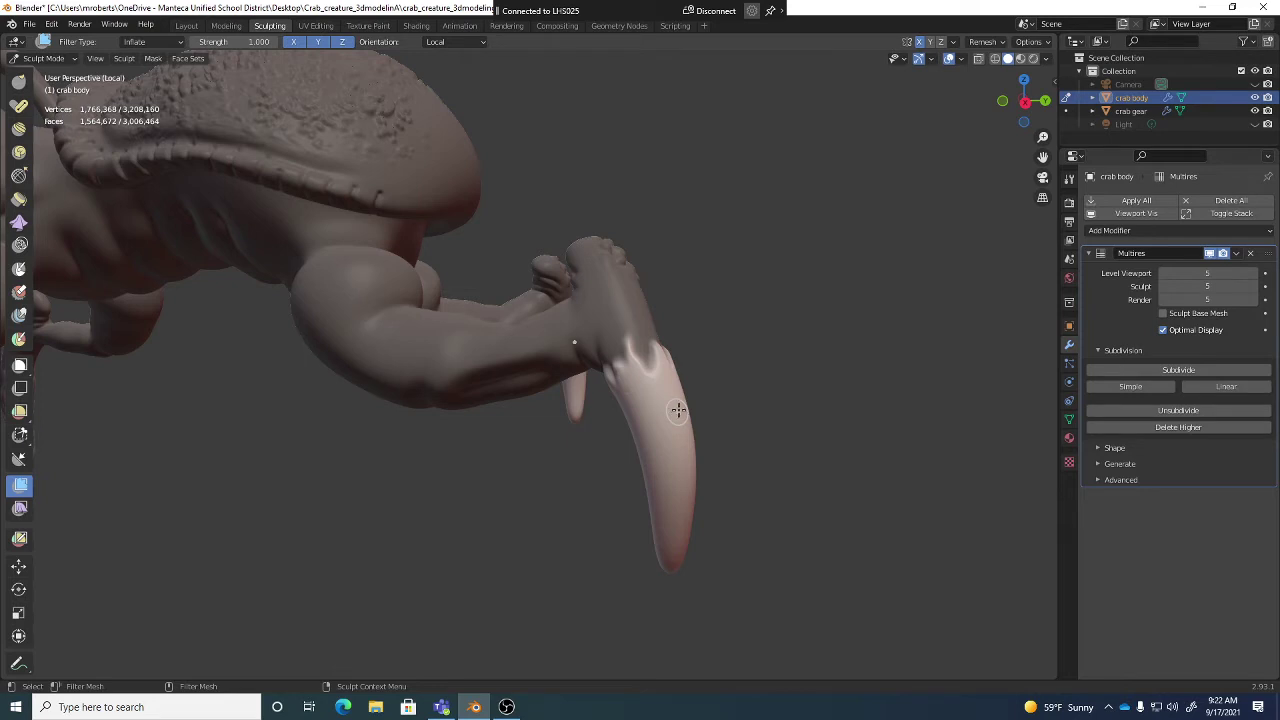
middle_click_drag(714, 449, 757, 449)
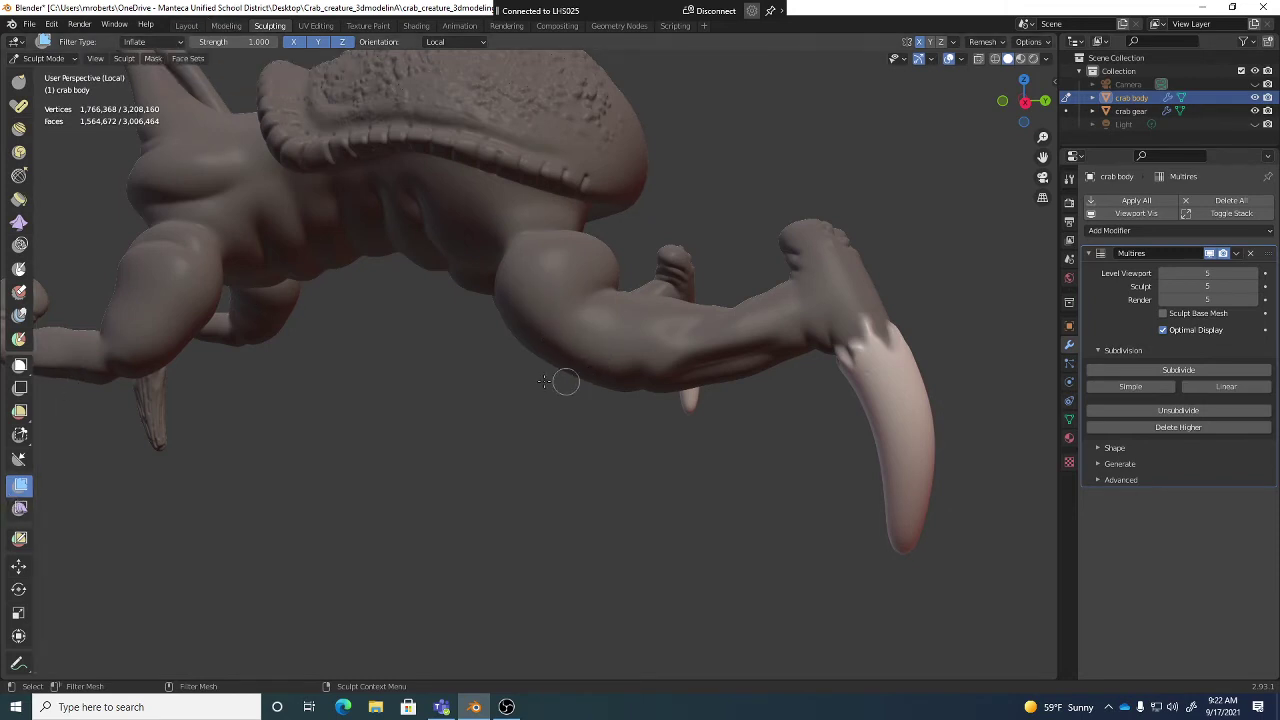
Step: Switch to the Draw Sharp sculpting brush for working on the rear claw
scroll(20, 232, "up", 6)
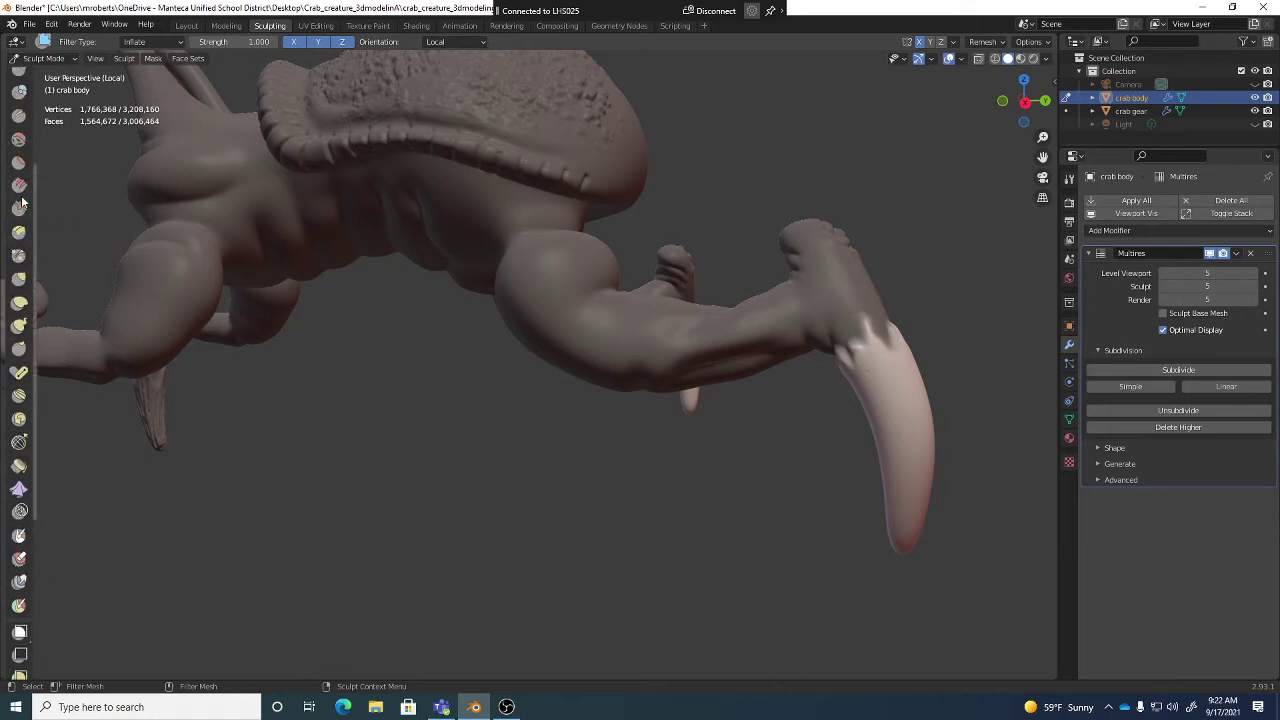
scroll(13, 204, "up", 3)
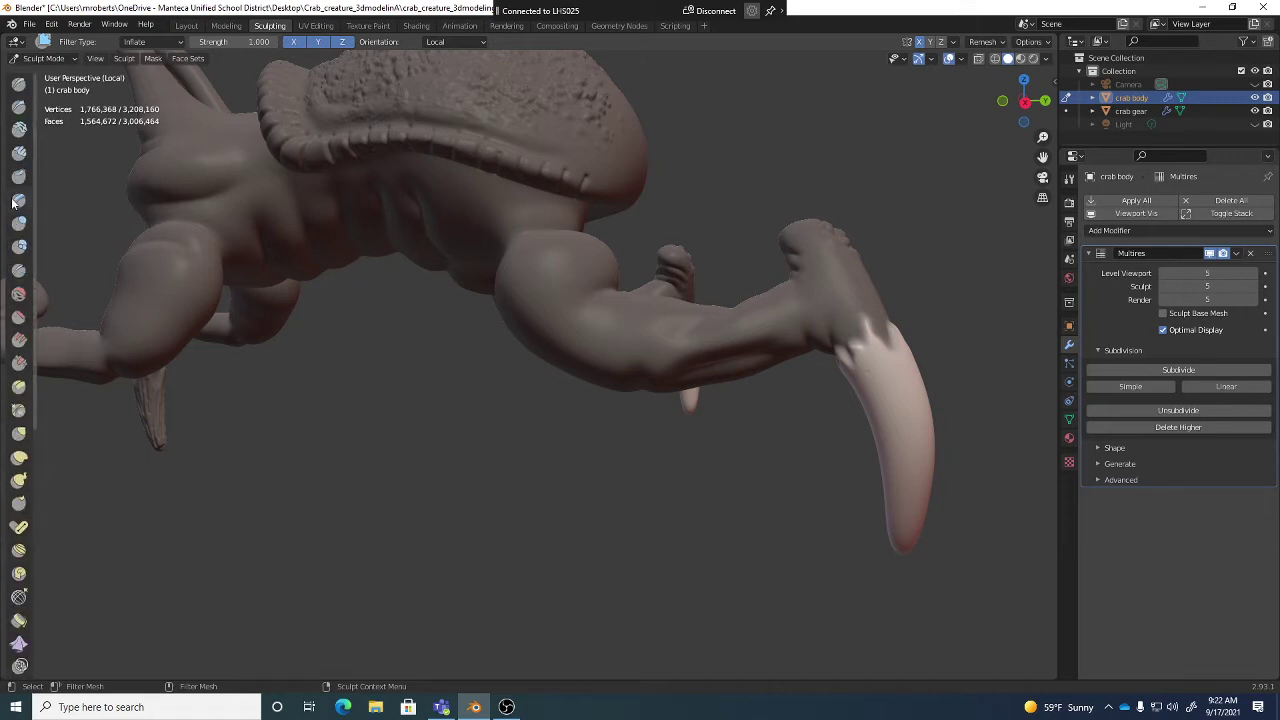
left_click(20, 107)
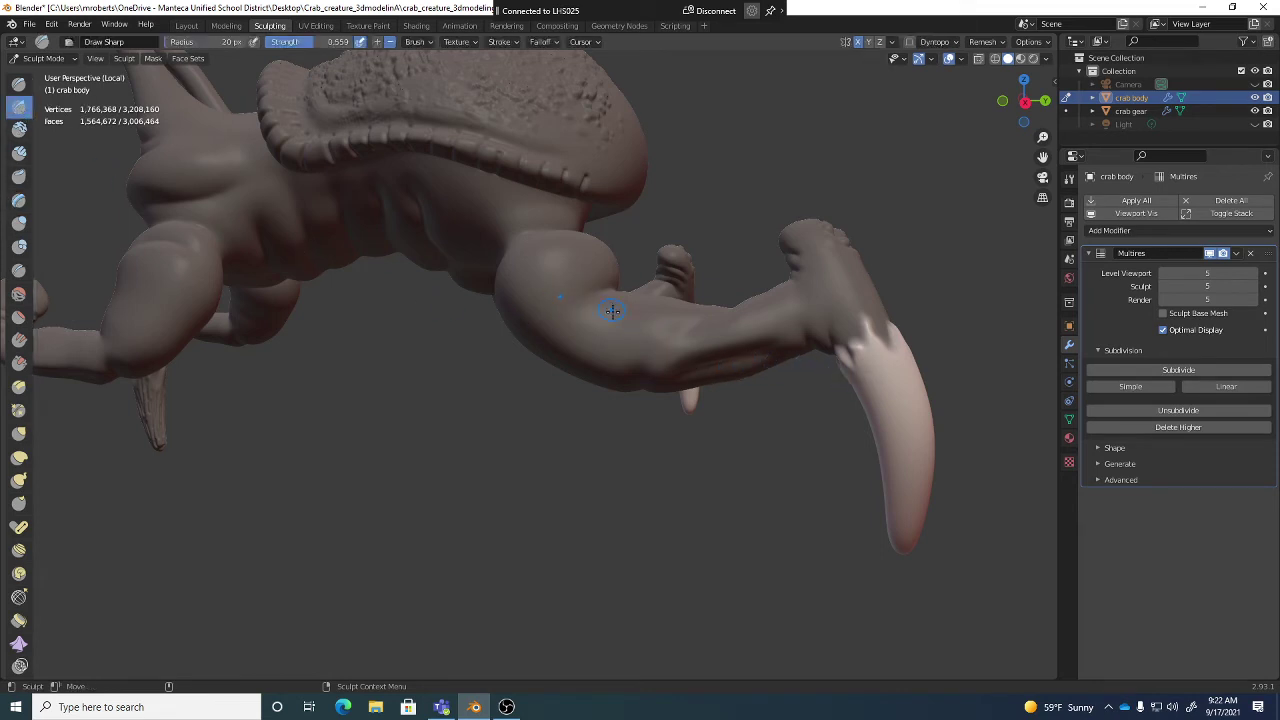
middle_click_drag(880, 386, 720, 323)
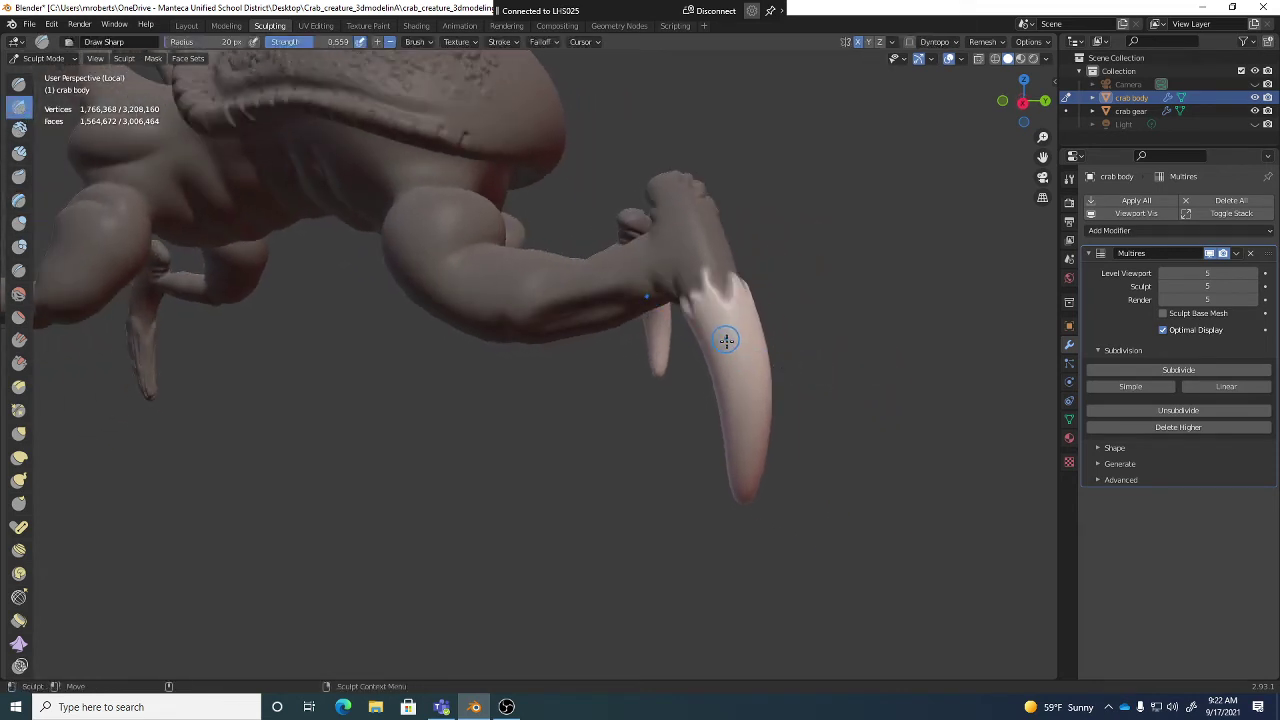
Step: Clear the mask from the crab body and save the file
left_click(152, 58)
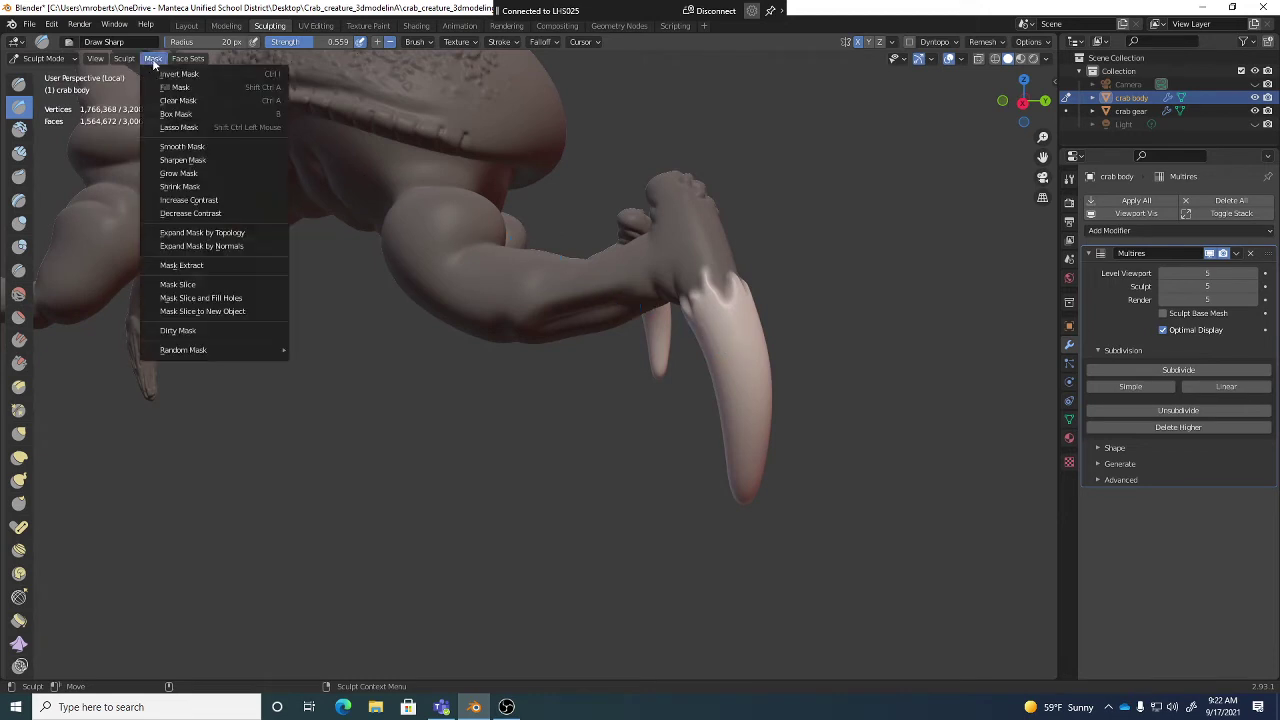
left_click(178, 101)
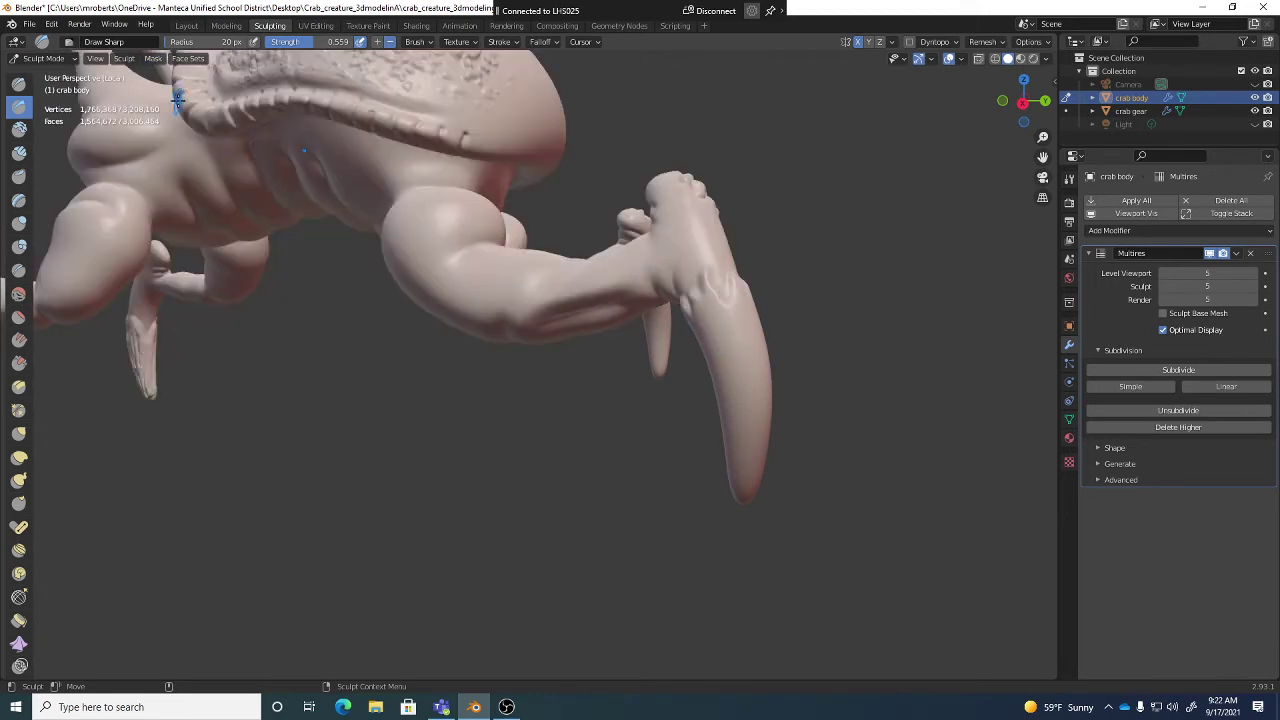
middle_click_drag(777, 350, 686, 355, "shift")
scroll(686, 355, "up", 2)
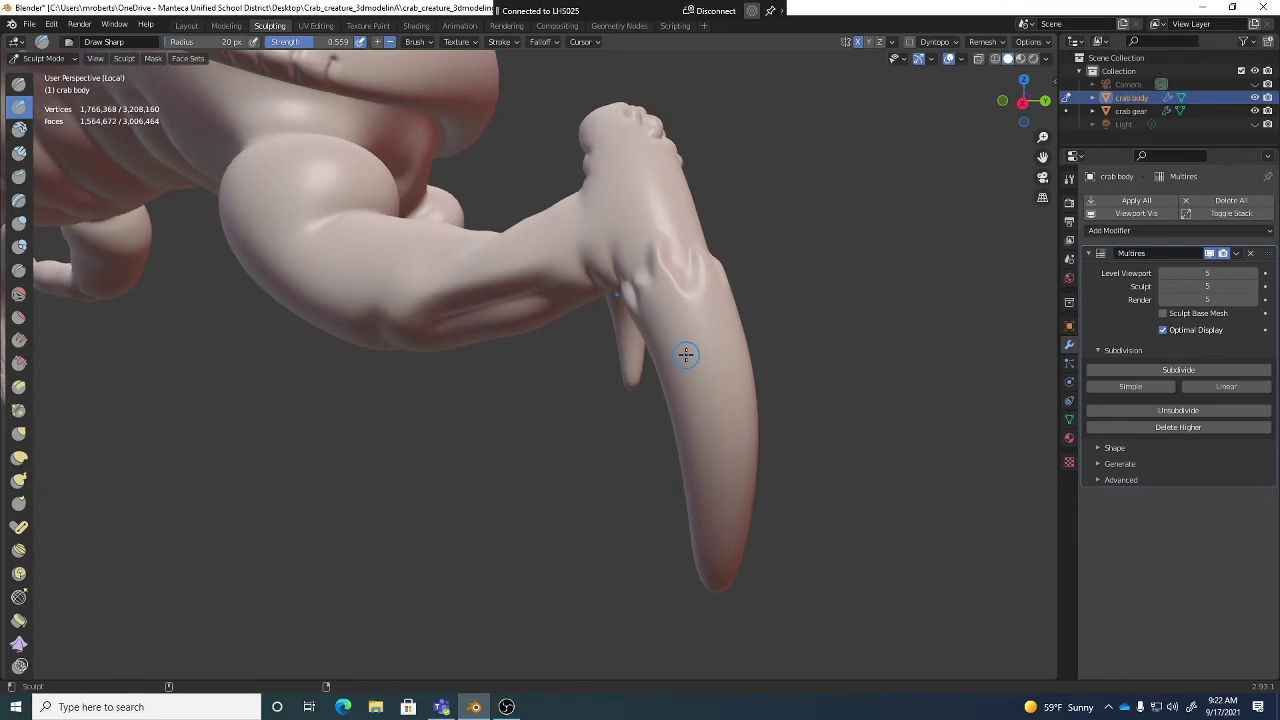
key("ctrl+s")
scroll(660, 314, "up", 2)
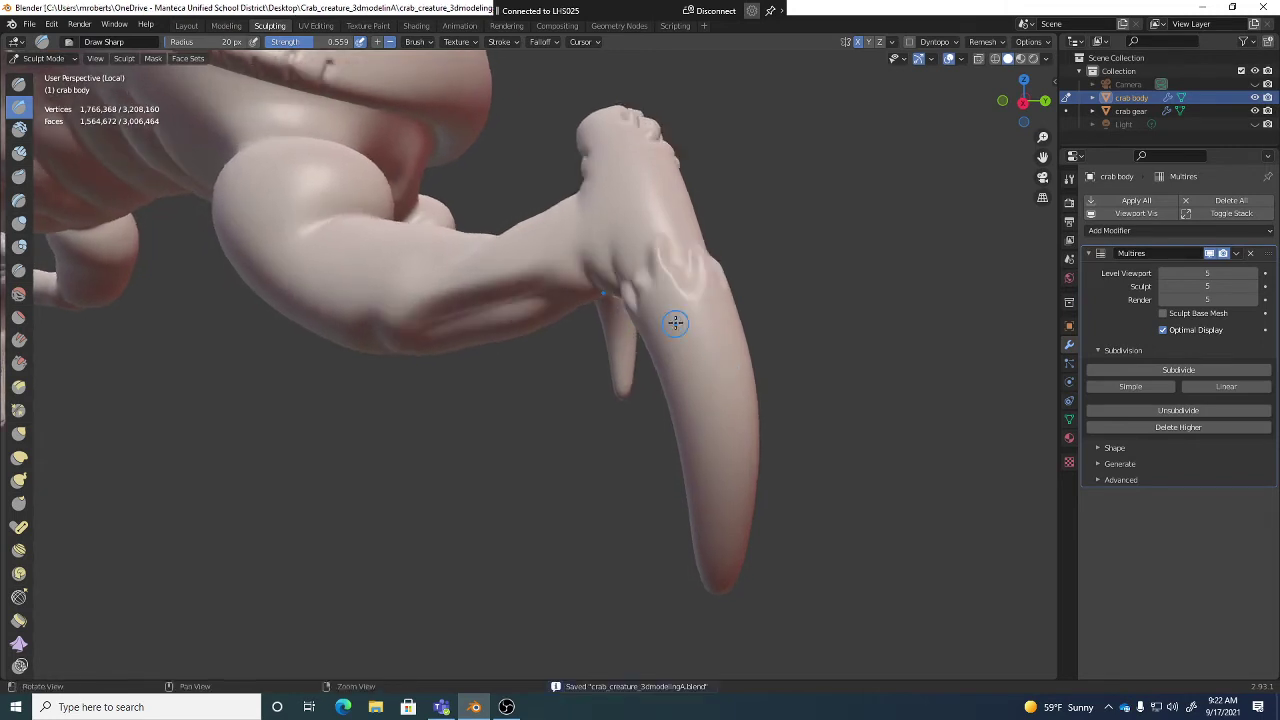
Step: Carve long Draw Sharp grooves down the outer side of the rear claw from the jagged edge toward the tip
left_click_drag(657, 279, 724, 446)
scroll(714, 401, "down", 1)
mouse_move(672, 331)
left_mouse_down()
mouse_move(720, 473)
mouse_move(722, 438)
mouse_move(714, 562)
mouse_move(694, 364)
mouse_move(701, 393)
left_mouse_up()
middle_click_drag(741, 364, 720, 334)
left_click_drag(728, 326, 726, 487)
middle_click_drag(729, 462, 704, 450)
left_click_drag(740, 332, 741, 574)
middle_click_drag(760, 443, 714, 418)
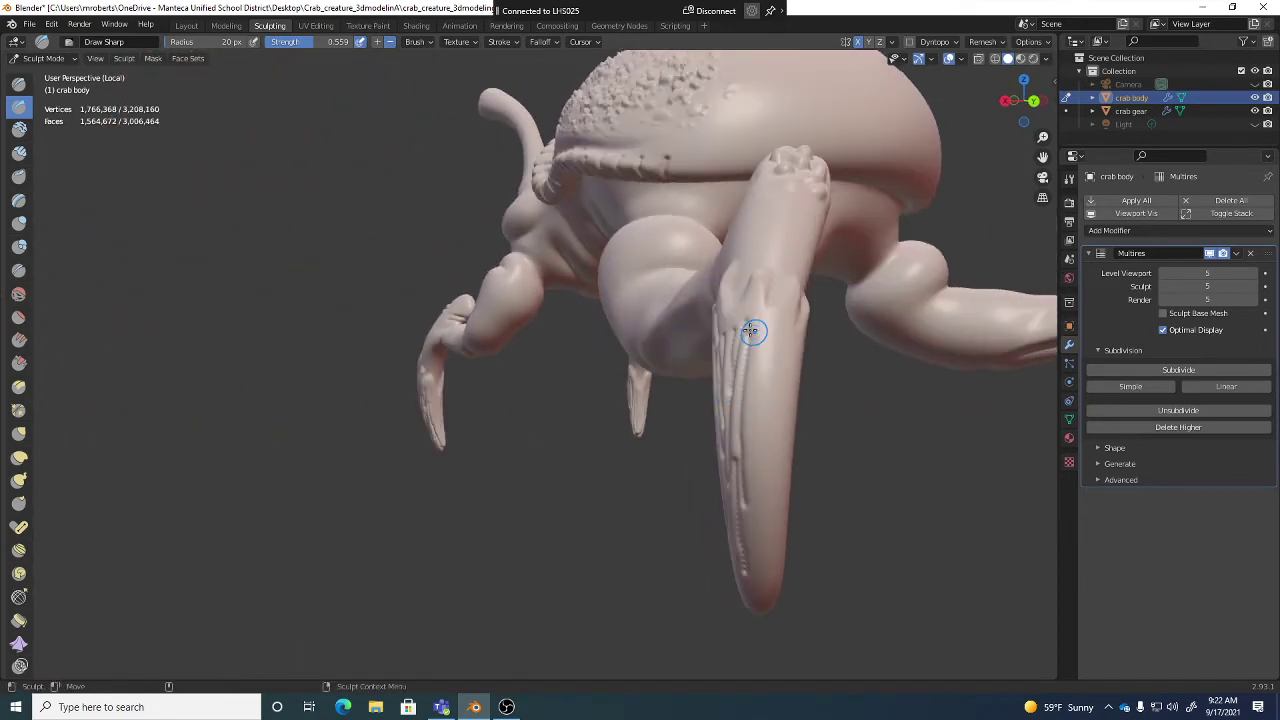
Step: Continue the lengthwise grooves across the back and onto the inner side of the rear claw, down to the tip
mouse_move(780, 314)
left_mouse_down()
mouse_move(762, 373)
mouse_move(756, 602)
left_mouse_up()
middle_click_drag(756, 602, 743, 496)
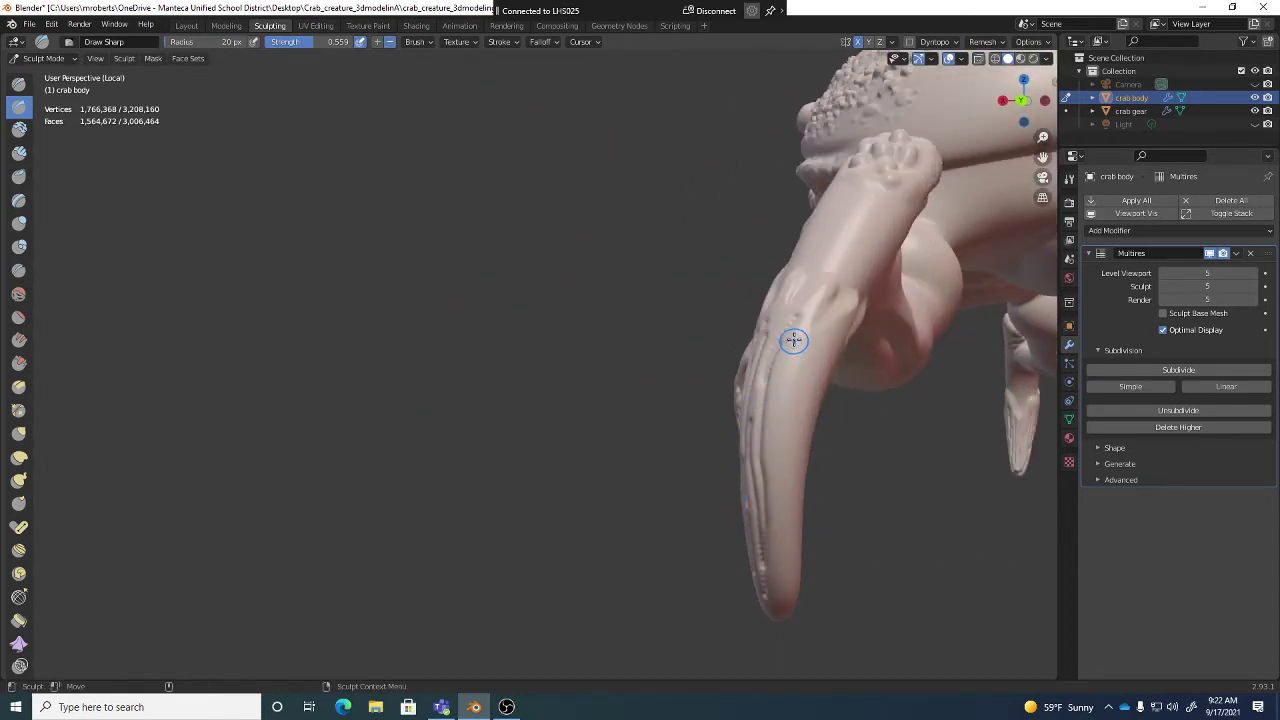
left_click_drag(799, 335, 783, 496)
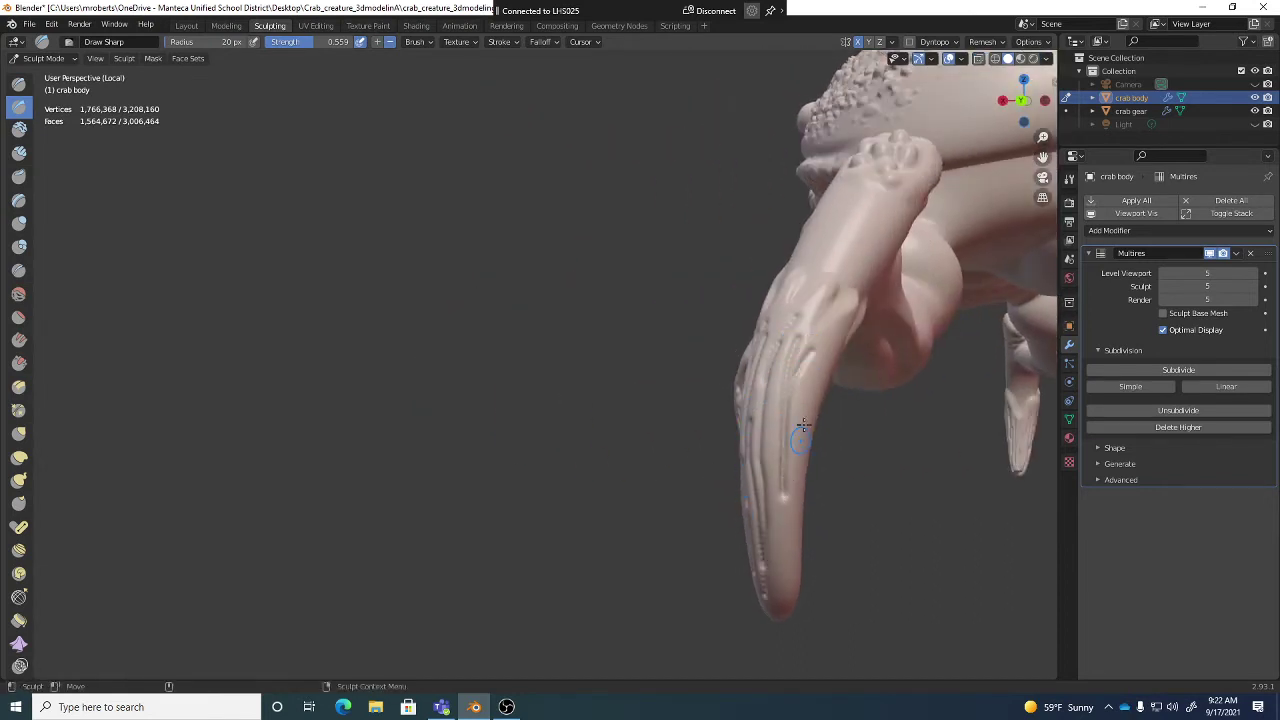
mouse_move(802, 382)
left_mouse_down()
mouse_move(783, 427)
mouse_move(793, 524)
left_mouse_up()
middle_click_drag(797, 537, 768, 520)
left_click_drag(787, 503, 800, 620)
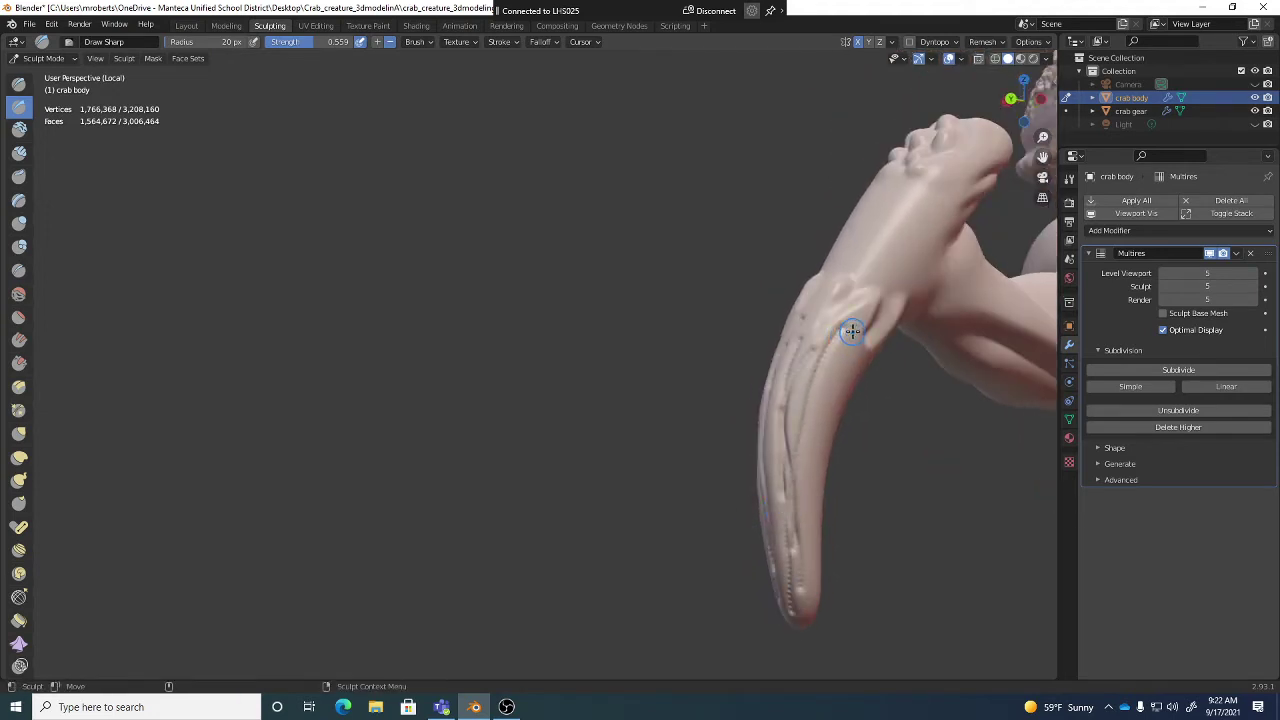
middle_click_drag(820, 445, 829, 429)
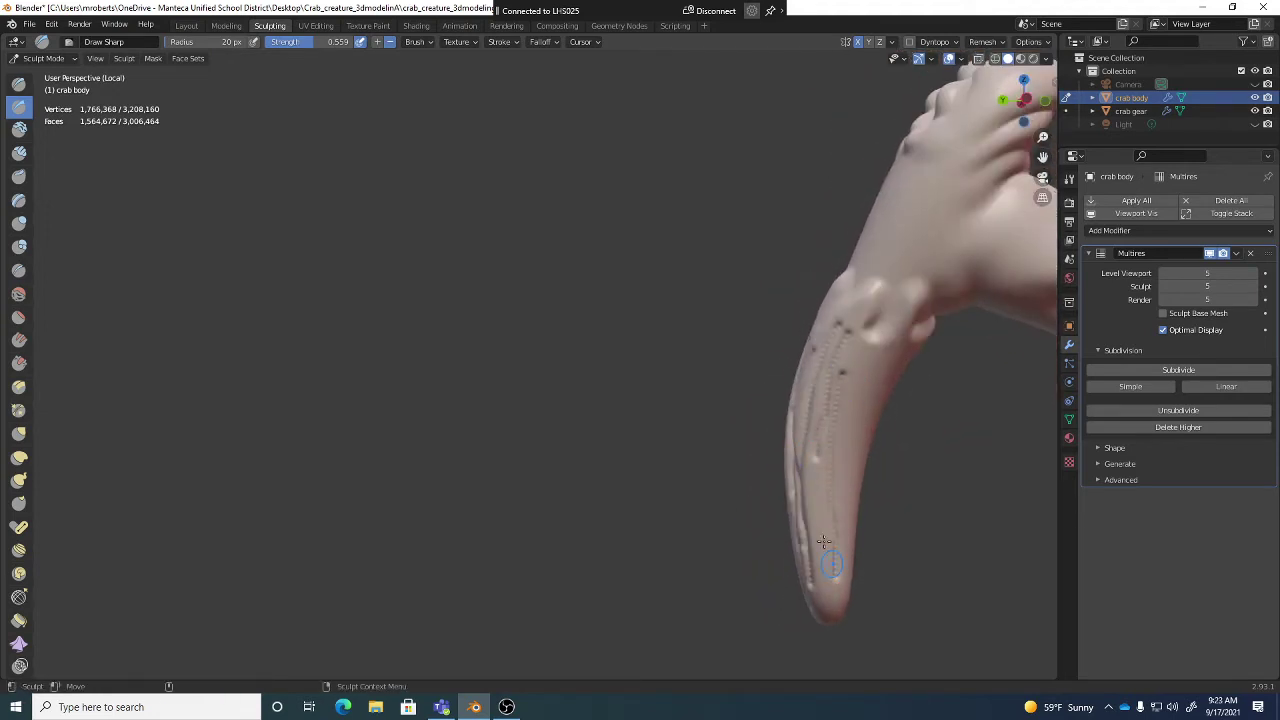
middle_click_drag(808, 500, 885, 386)
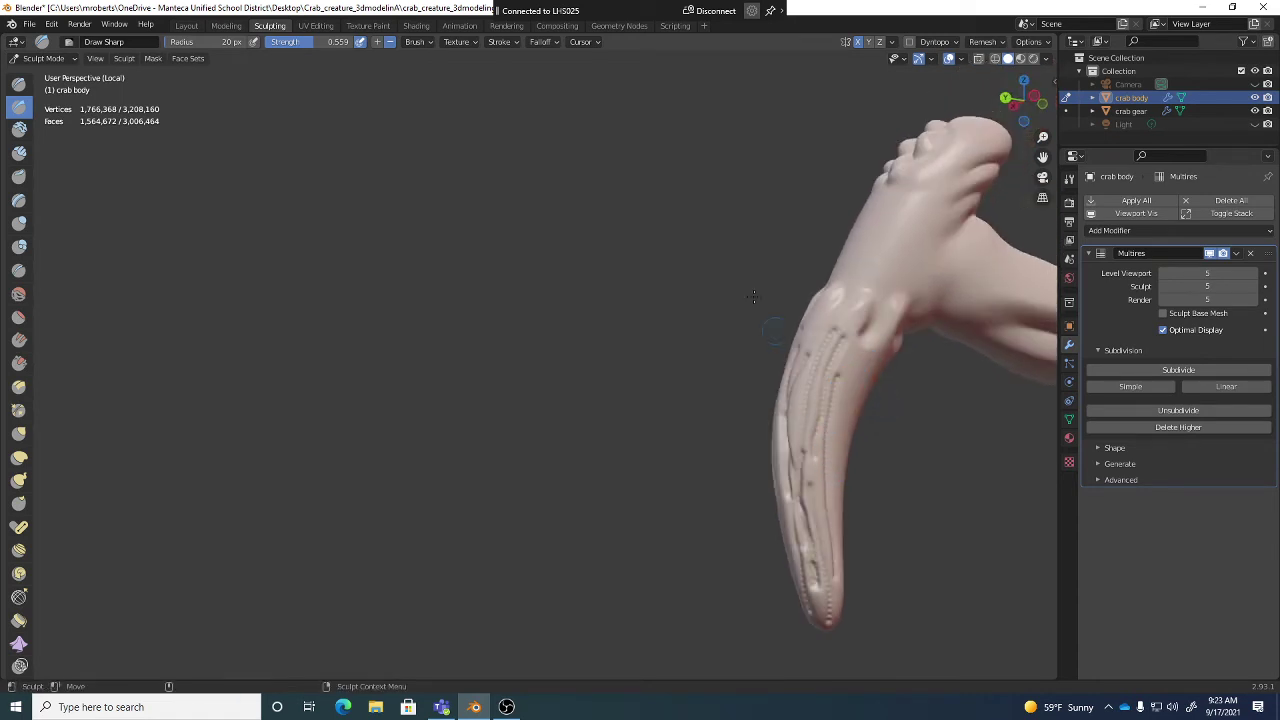
Step: Edit the Draw Sharp brush's stroke spacing and carve long grooves down the inner side of the rear claw
left_click(497, 41)
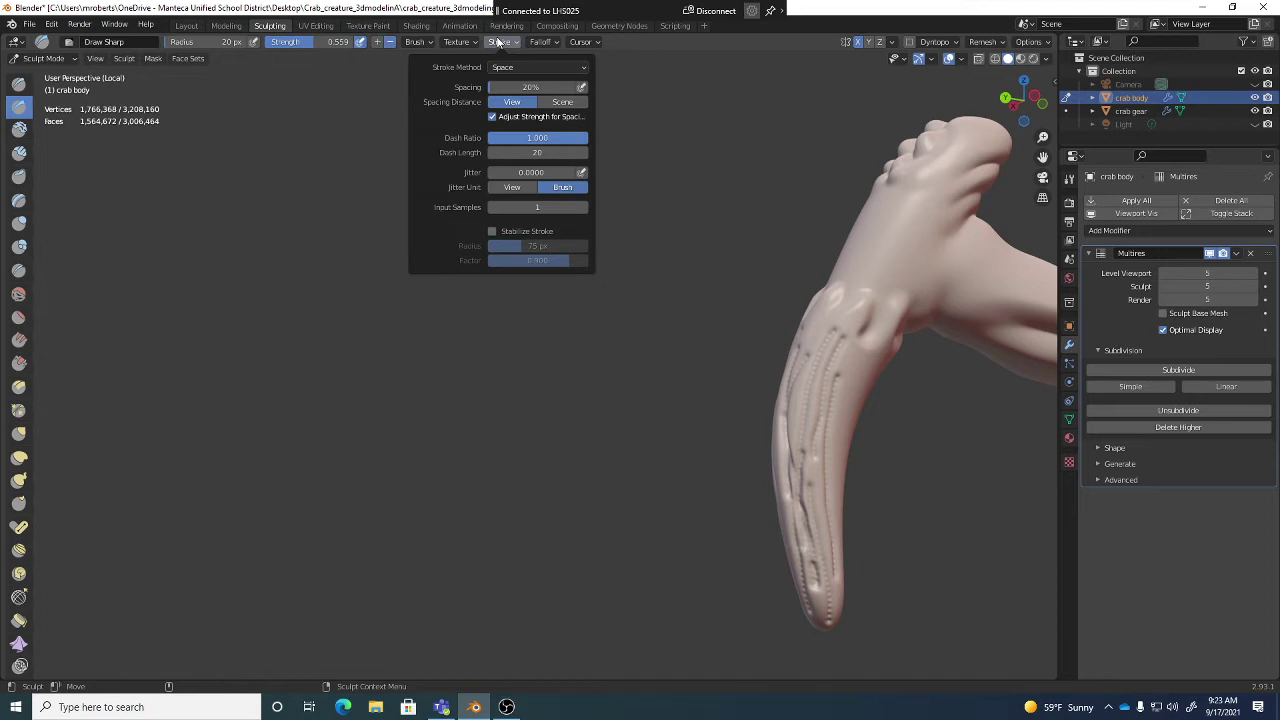
left_click(529, 88)
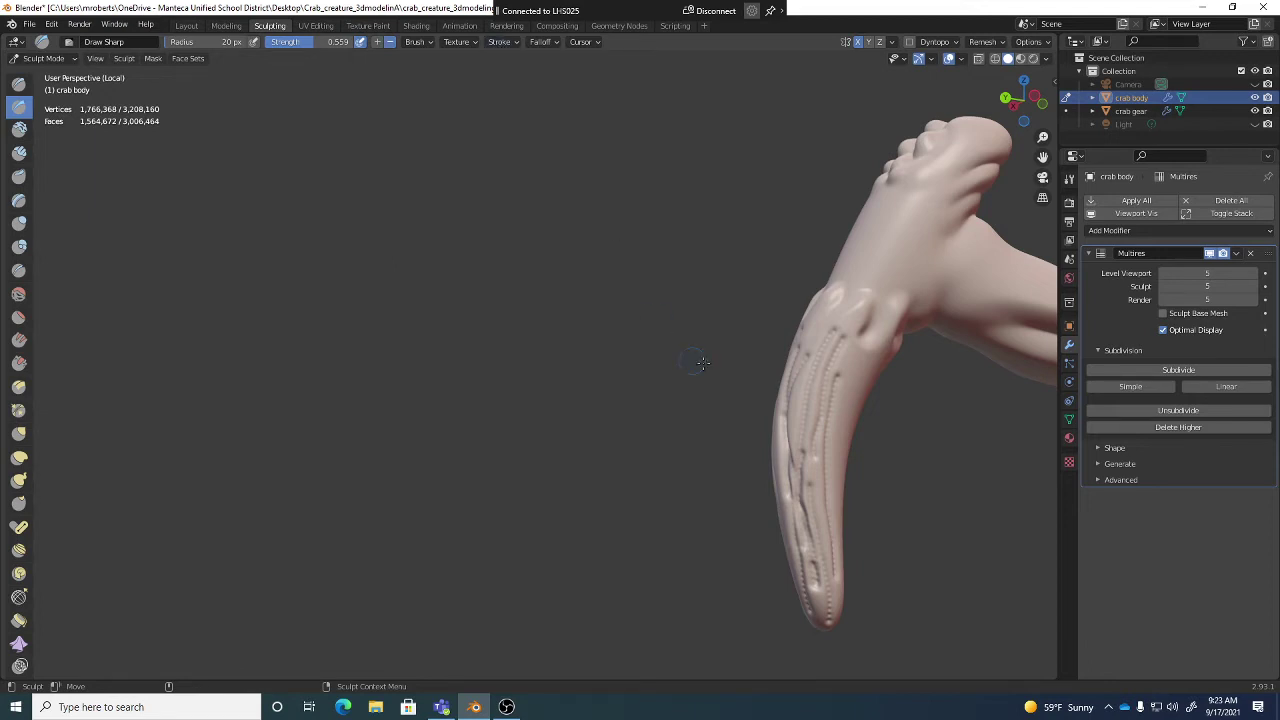
middle_click_drag(705, 335, 731, 360)
left_click_drag(732, 322, 701, 540)
middle_click_drag(672, 328, 722, 354)
left_click_drag(729, 332, 716, 578)
middle_click_drag(680, 350, 690, 362)
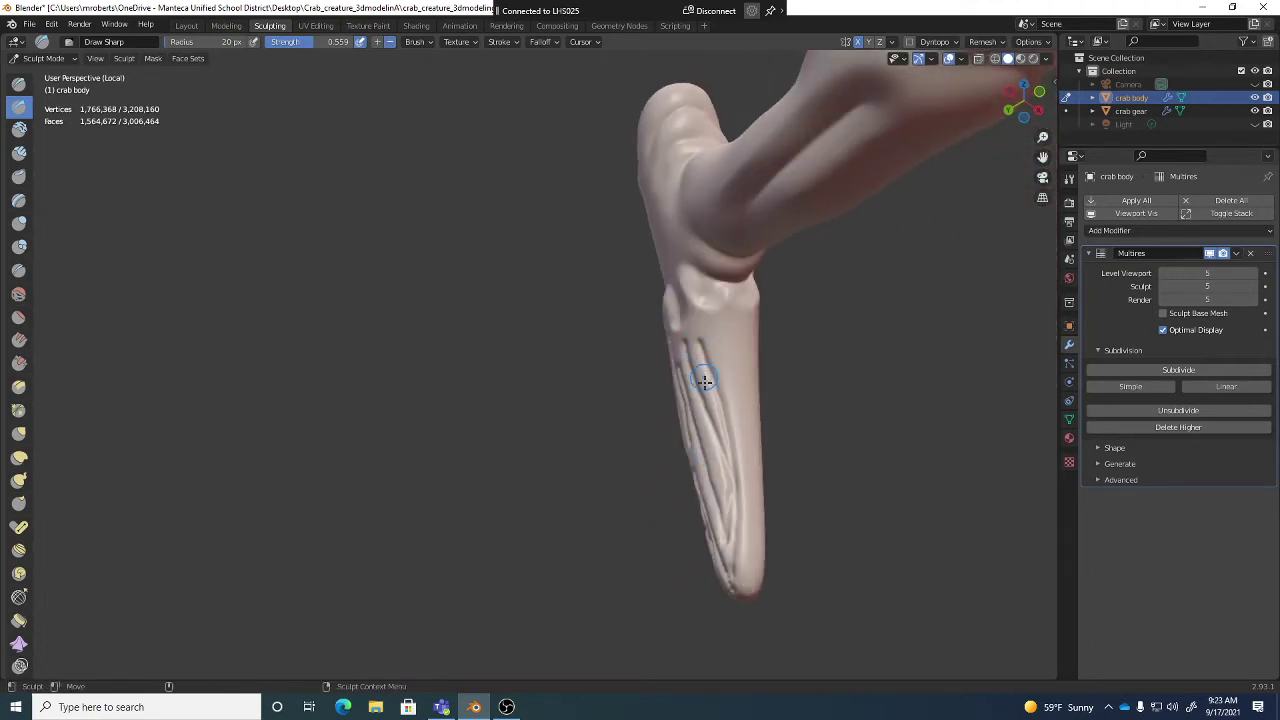
mouse_move(706, 324)
left_mouse_down()
mouse_move(737, 451)
mouse_move(745, 578)
left_mouse_up()
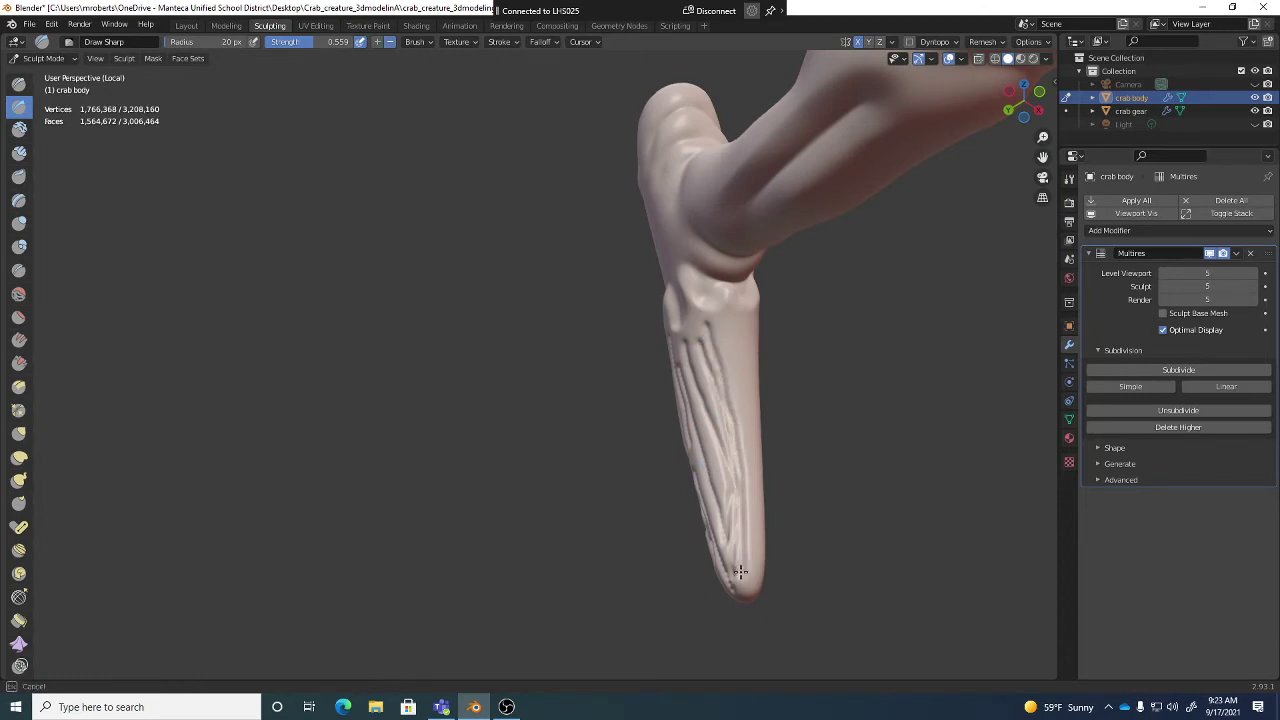
Step: Carve further lengthwise grooves beside the existing ones, filling the smooth strip of the rear claw below the jagged edge
middle_click_drag(740, 450, 731, 400)
mouse_move(712, 318)
left_mouse_down()
mouse_move(746, 420)
mouse_move(766, 557)
left_mouse_up()
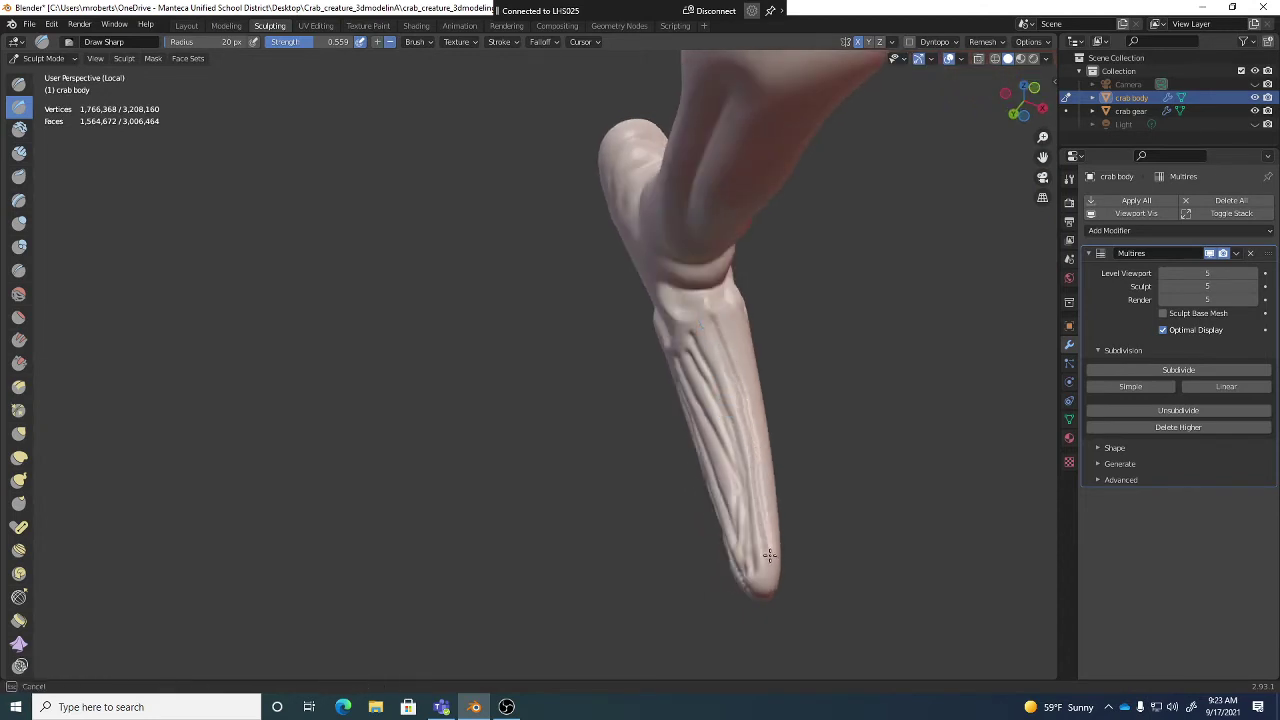
mouse_move(766, 557)
middle_mouse_down()
mouse_move(766, 503)
mouse_move(721, 334)
middle_mouse_up()
left_click_drag(723, 323, 777, 537)
middle_click_drag(777, 540, 718, 334)
left_click_drag(724, 320, 781, 425)
mouse_move(781, 450)
middle_mouse_down()
mouse_move(763, 431)
mouse_move(746, 330)
middle_mouse_up()
Step: Extend the grooves around the remaining side of the rear claw to its tip and add short strokes near the jagged edge
left_click_drag(746, 330, 800, 560)
left_click_drag(780, 391, 803, 565)
mouse_move(803, 565)
middle_mouse_down()
mouse_move(801, 503)
mouse_move(778, 473)
middle_mouse_up()
left_click_drag(805, 450, 836, 568)
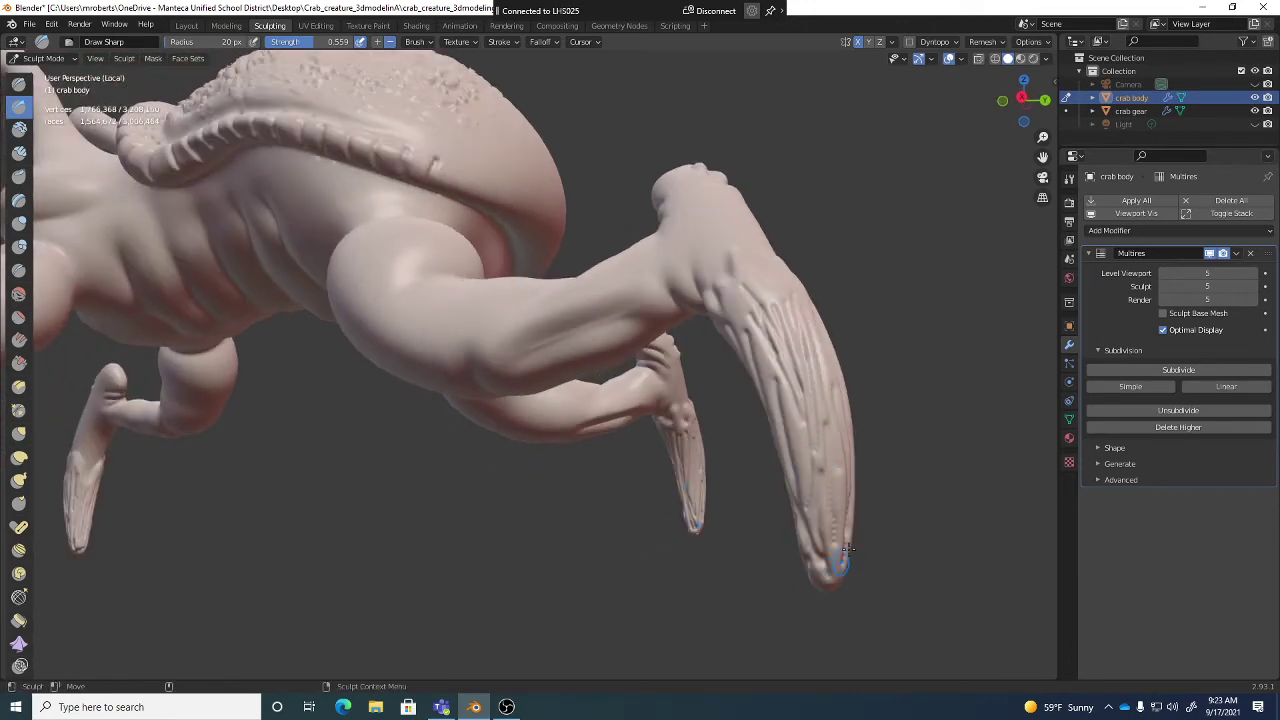
middle_click_drag(836, 568, 793, 378)
left_click_drag(763, 287, 759, 290)
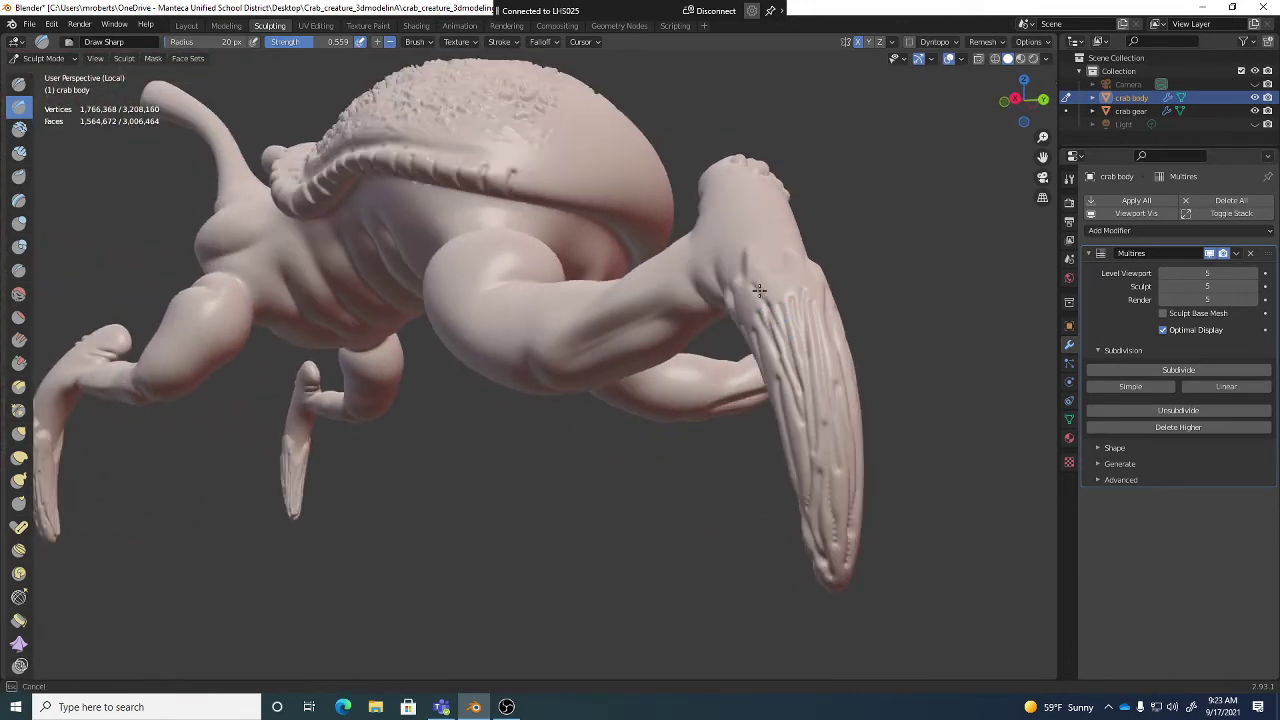
left_click_drag(770, 335, 813, 407)
Step: Touch up the rear claw from all sides with additional Draw Sharp grooves in the gaps between the existing ones
mouse_move(847, 444)
middle_mouse_down()
mouse_move(823, 429)
mouse_move(840, 494)
middle_mouse_up()
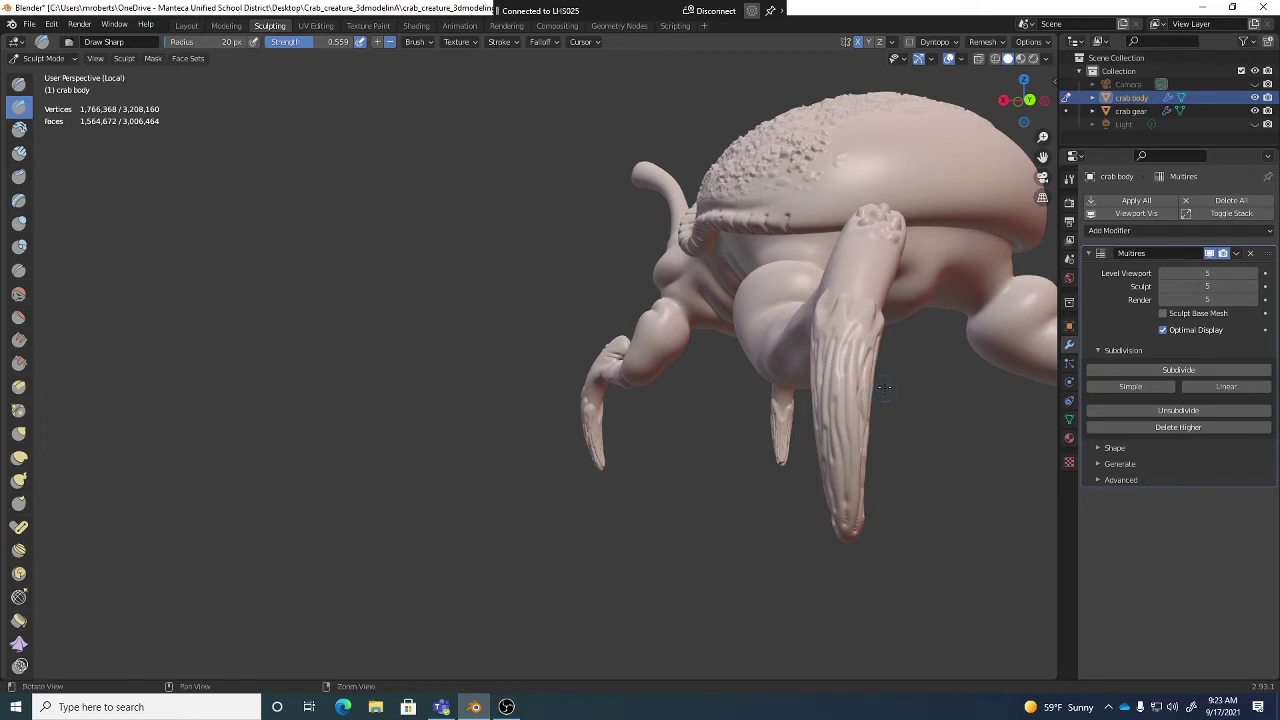
middle_click_drag(860, 352, 889, 531)
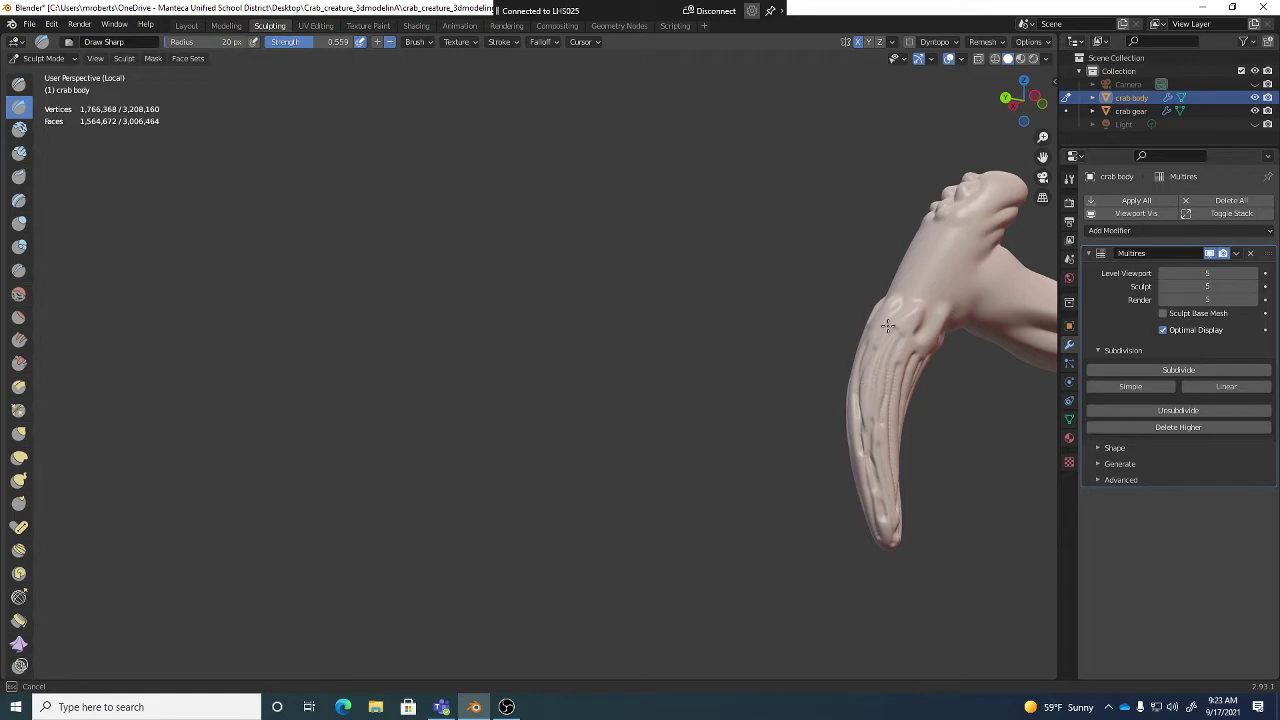
middle_click_drag(888, 326, 871, 357)
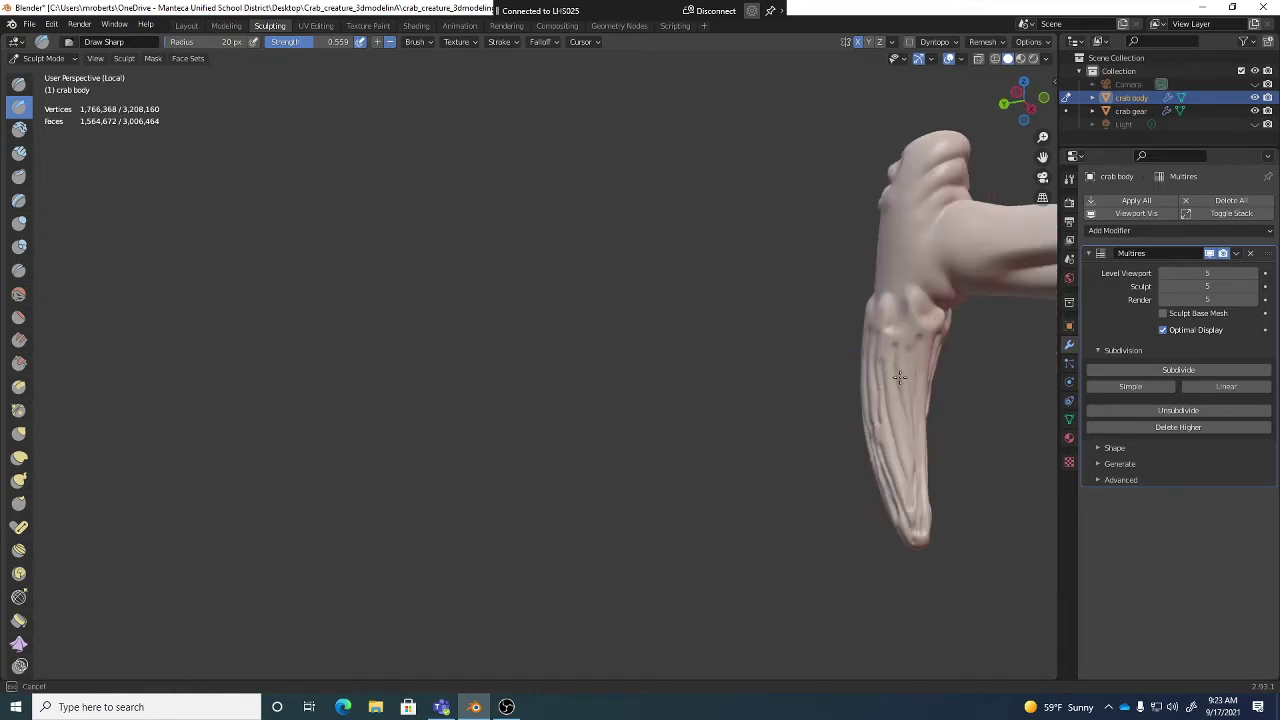
middle_click_drag(899, 376, 899, 330)
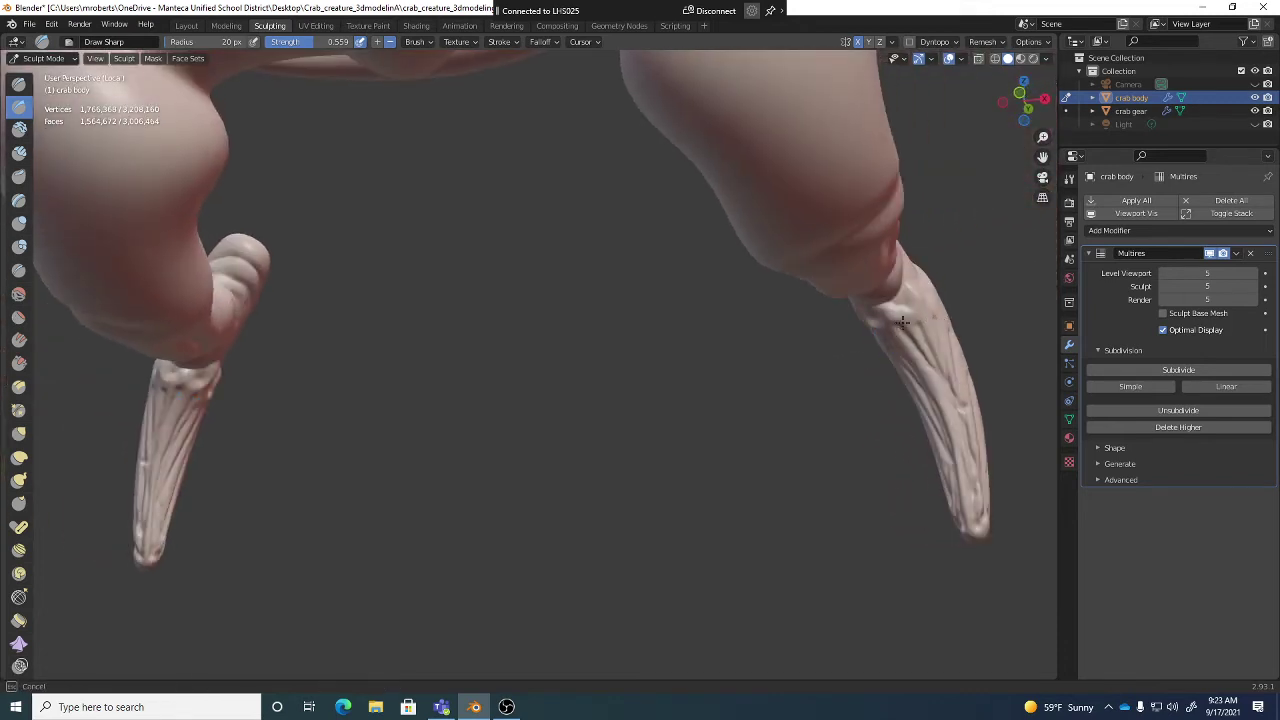
middle_click_drag(934, 378, 932, 342)
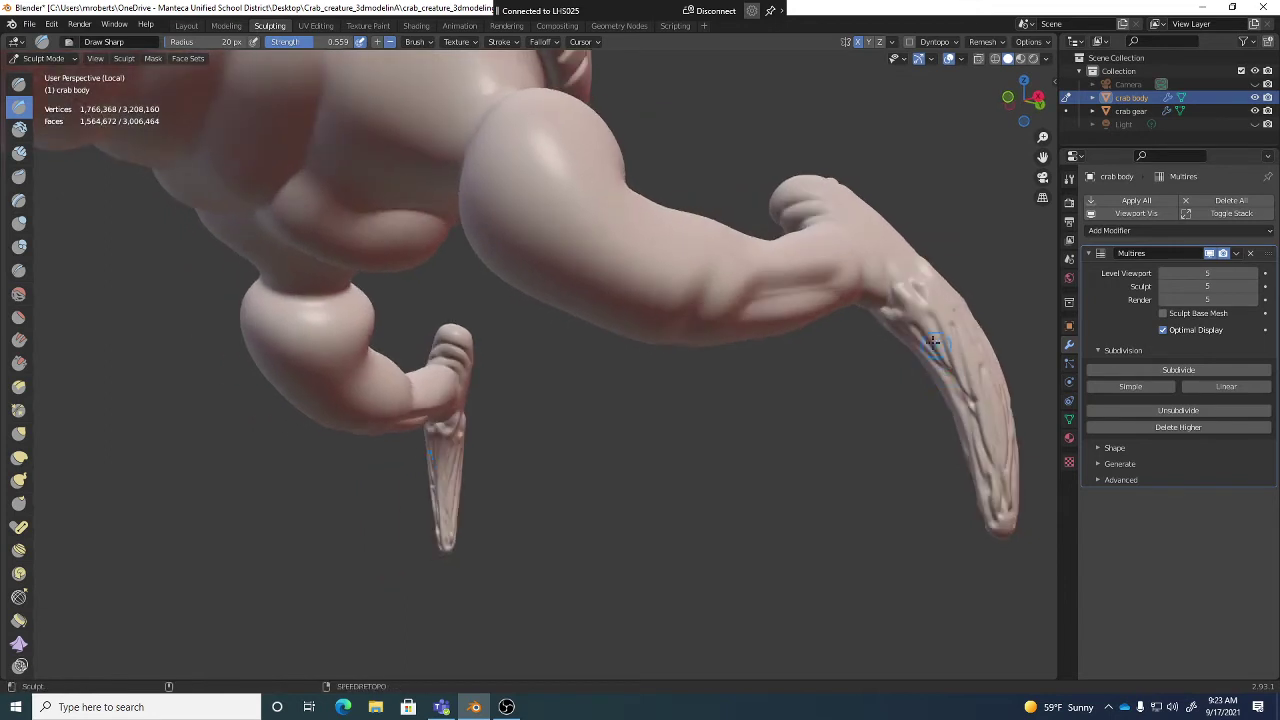
mouse_move(932, 341)
left_mouse_down()
mouse_move(914, 315)
mouse_move(989, 422)
mouse_move(950, 358)
left_mouse_up()
Step: Check the grooved claws on the whole crab creature and save the file
scroll(941, 360, "down", 10)
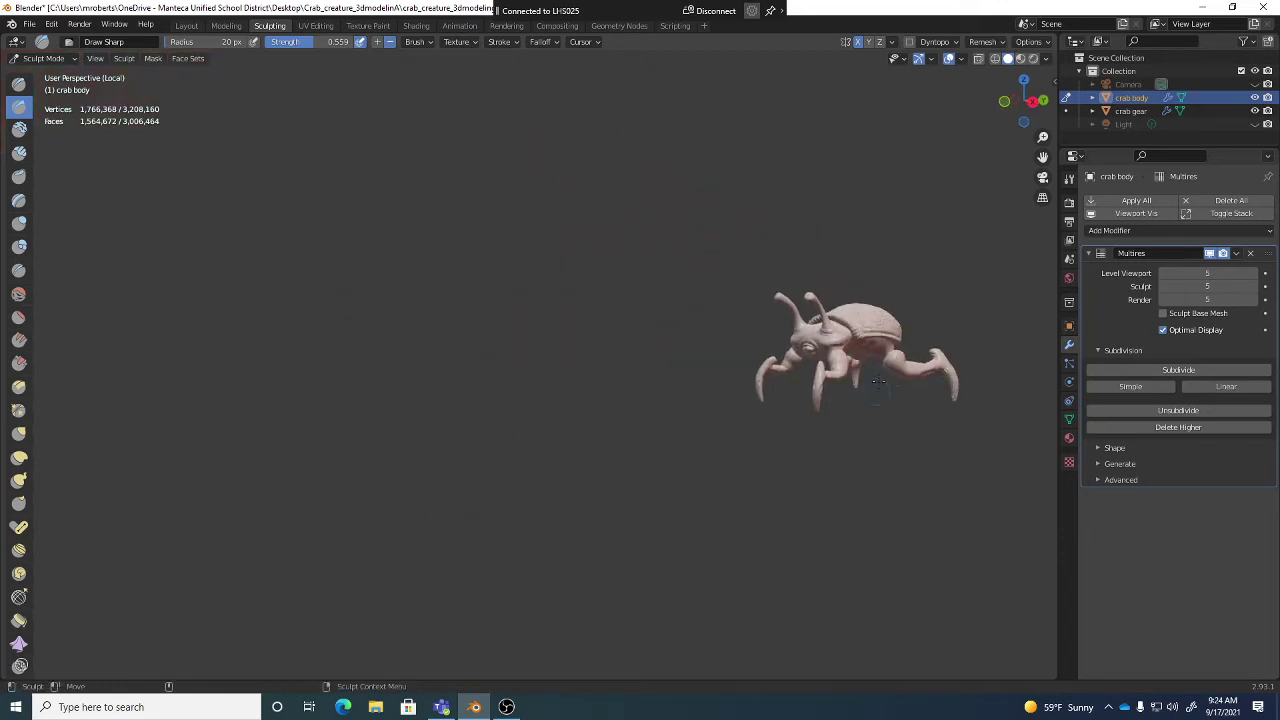
middle_click_drag(882, 381, 723, 368, "shift")
scroll(748, 340, "up", 7)
middle_click_drag(753, 325, 803, 380, "shift")
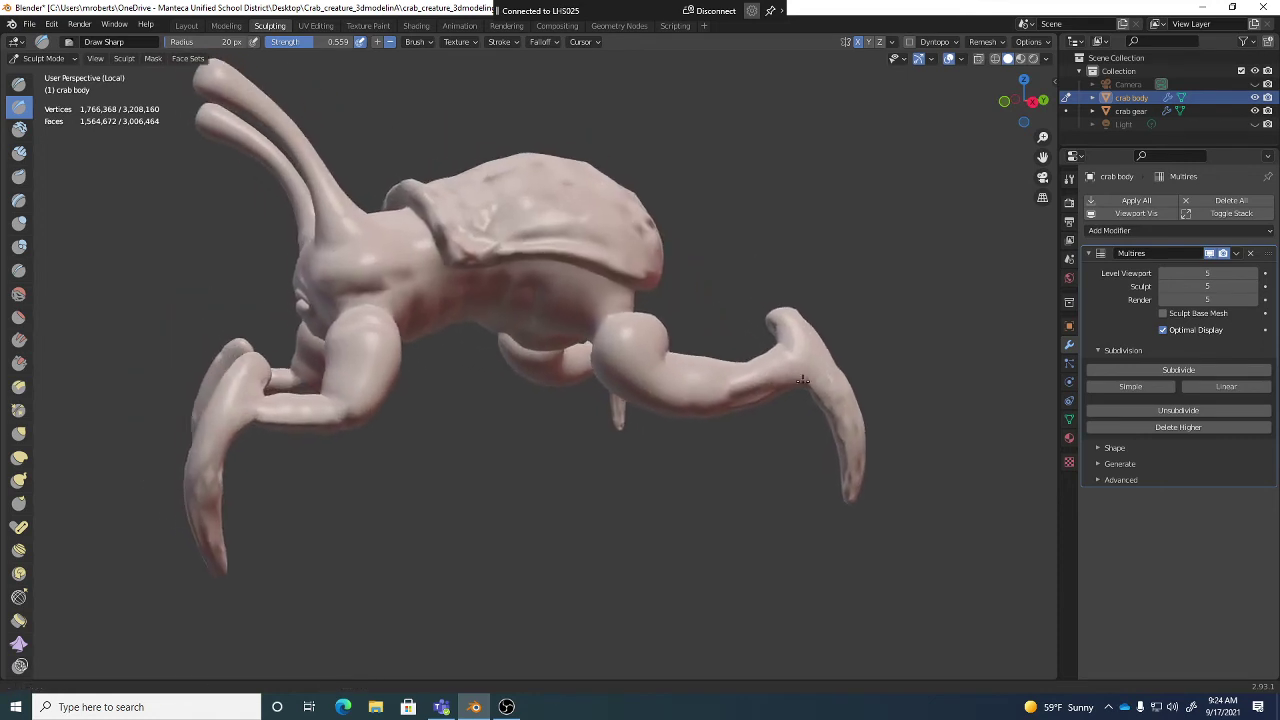
scroll(780, 372, "up", 2)
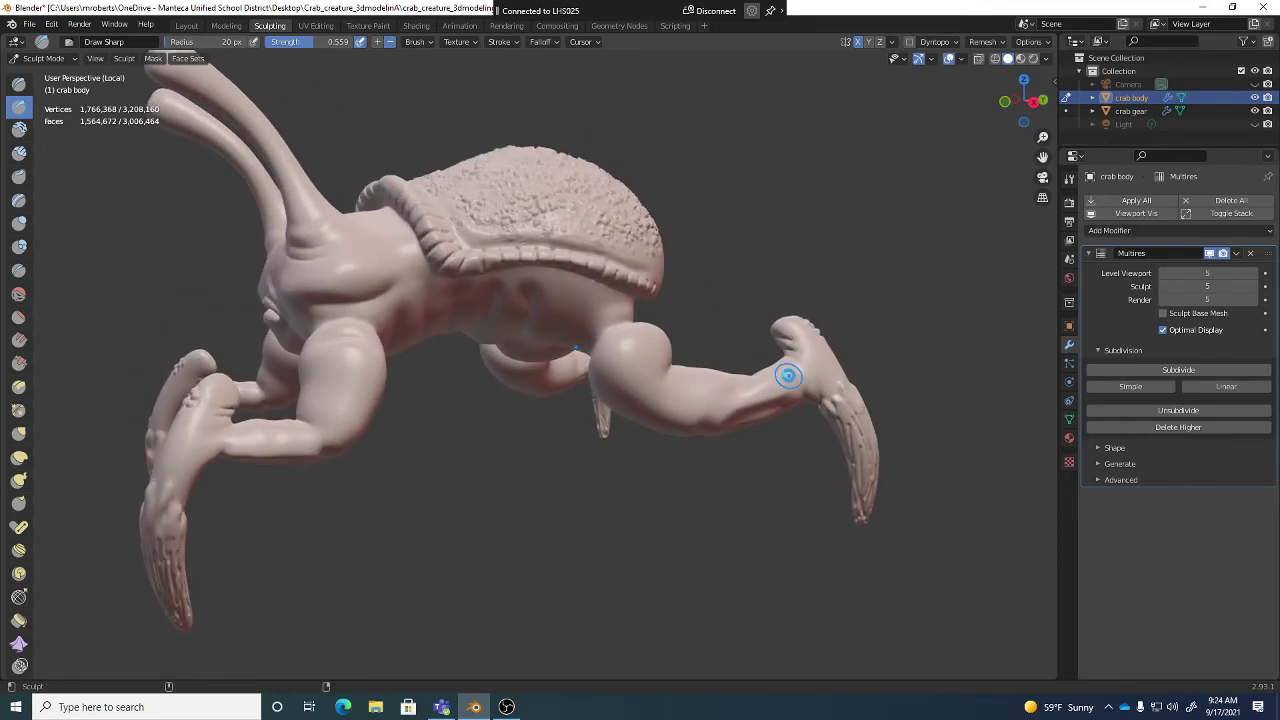
key("ctrl+s")
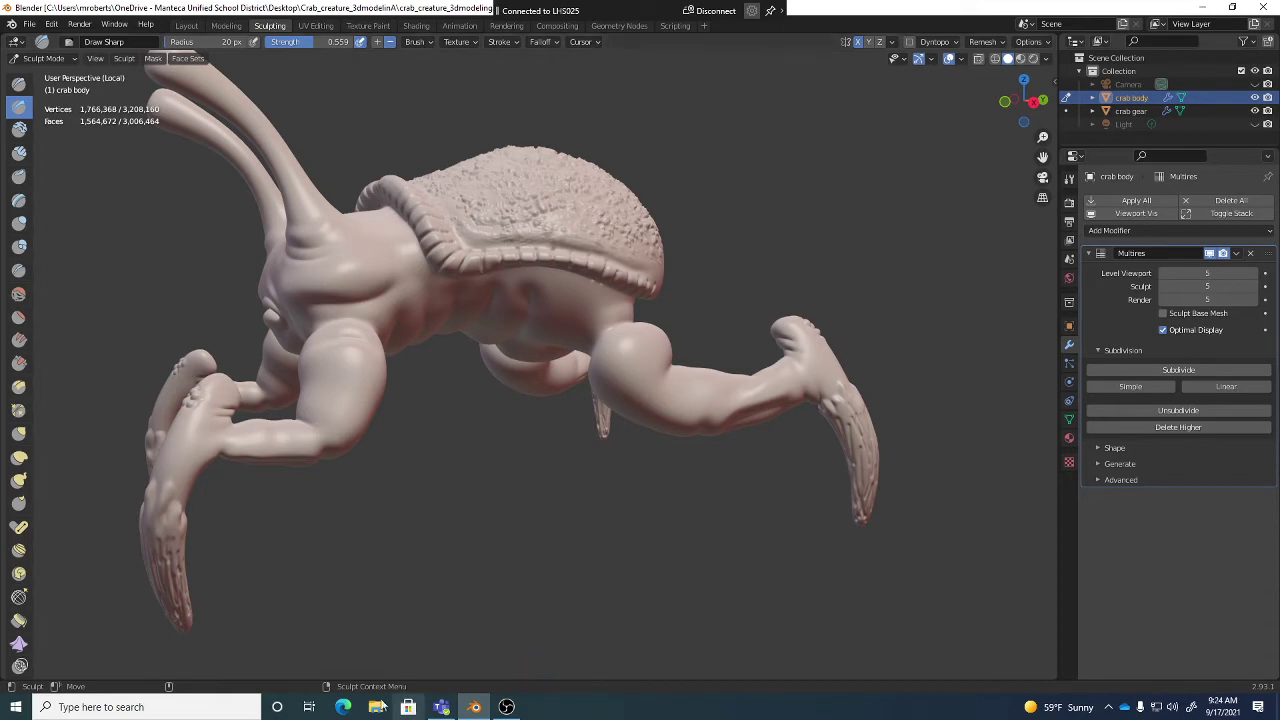
Step: Switch to the Edge browser and search the web for "textools blender"
left_click(343, 707)
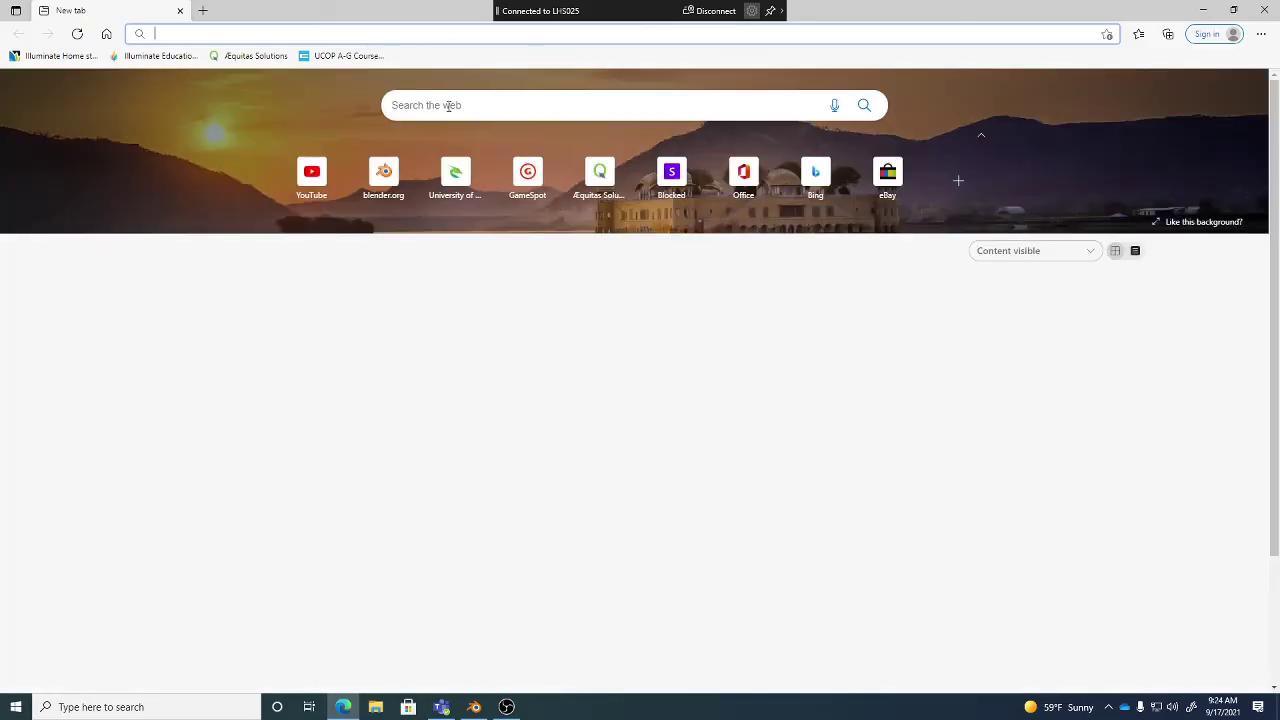
left_click(489, 108)
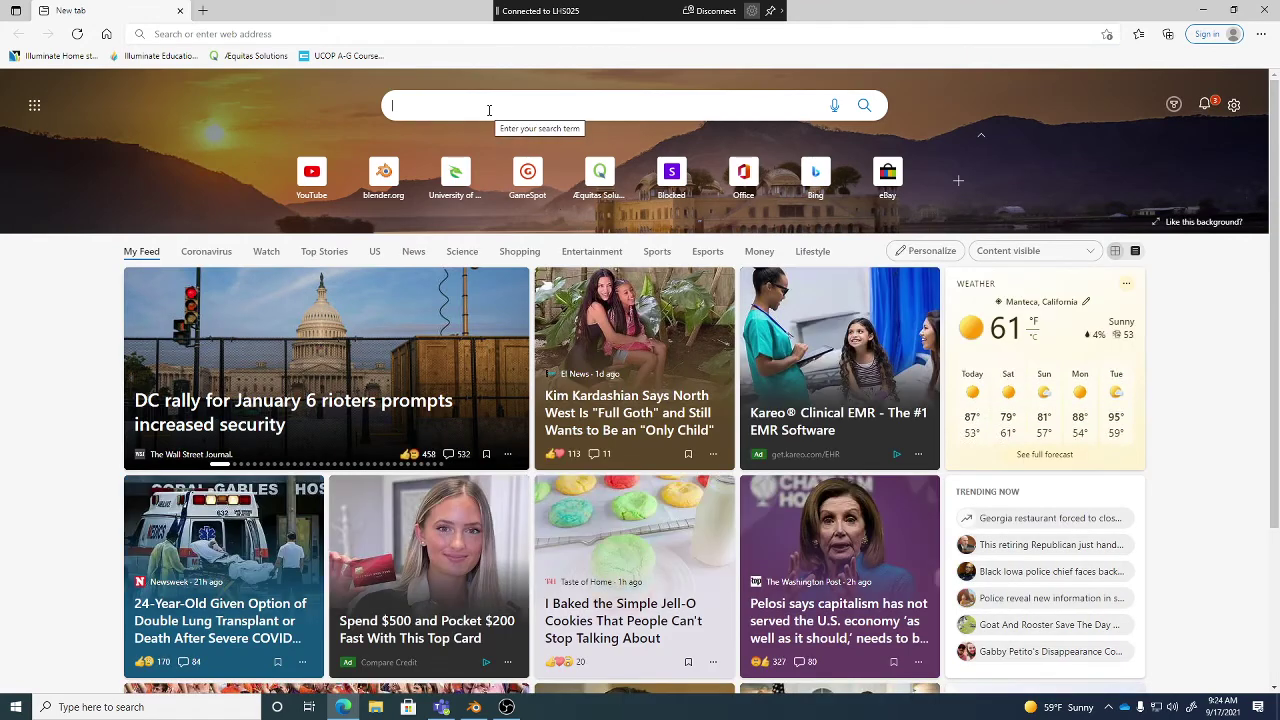
type("textoo")
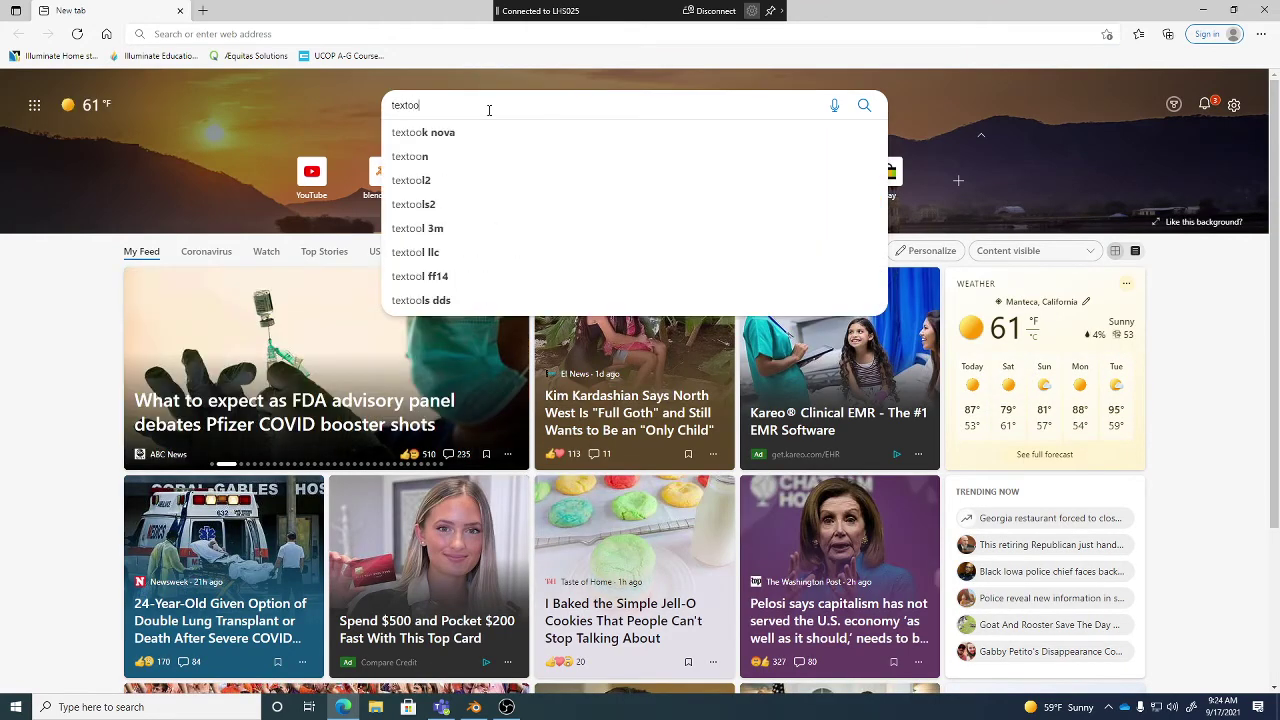
type("ls blender")
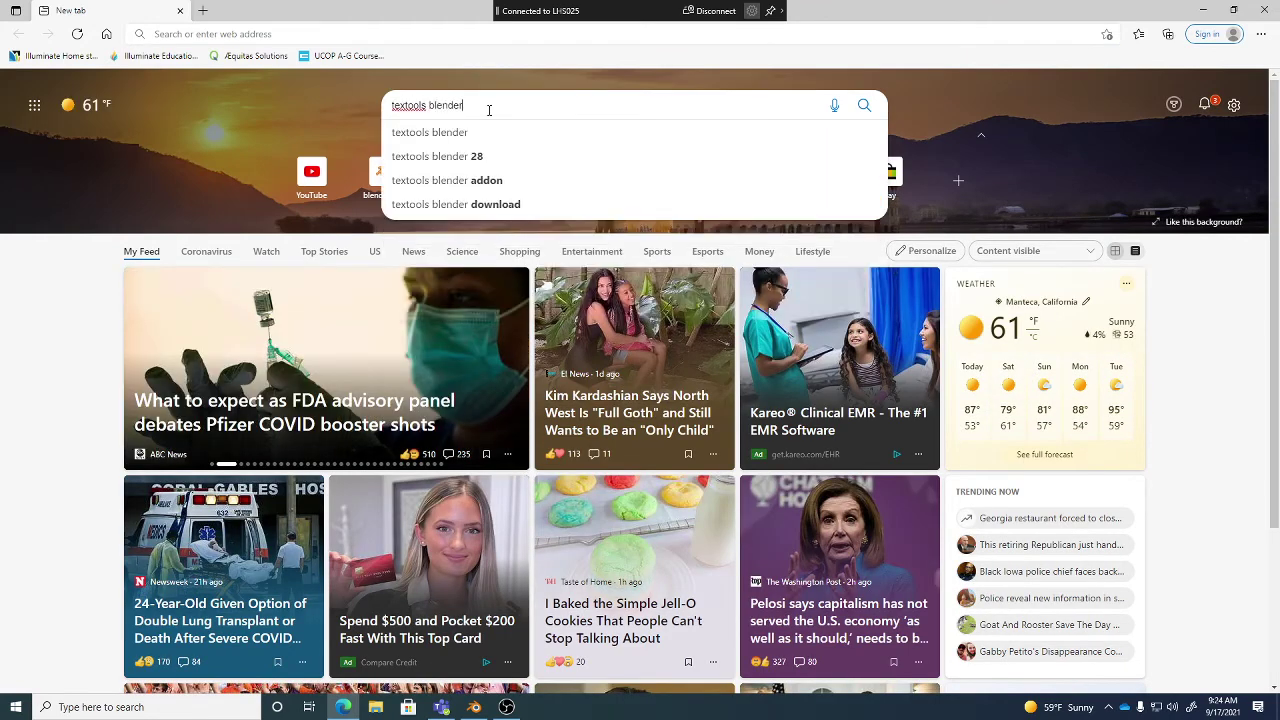
key("Return")
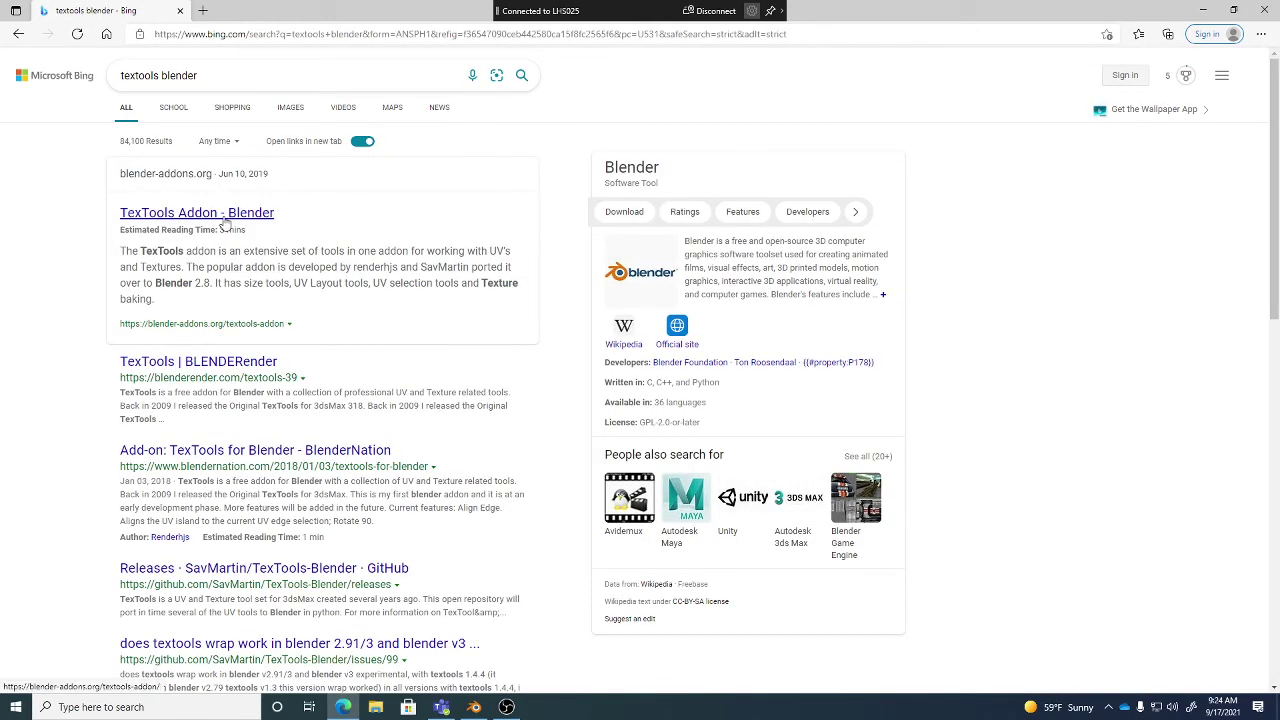
Step: Open the TexTools 1.4.4 release page on GitHub from the search results and locate the TexTools_1_4_4.zip download
scroll(347, 406, "down", 1)
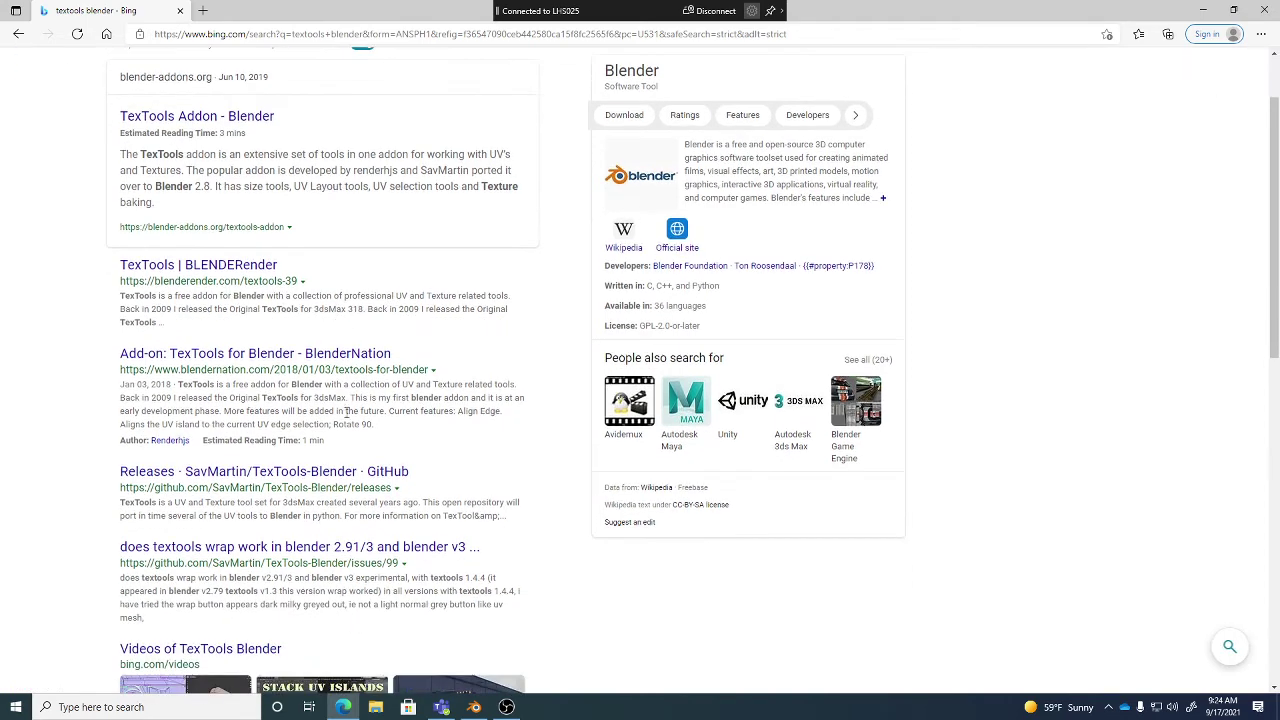
scroll(320, 472, "down", 2)
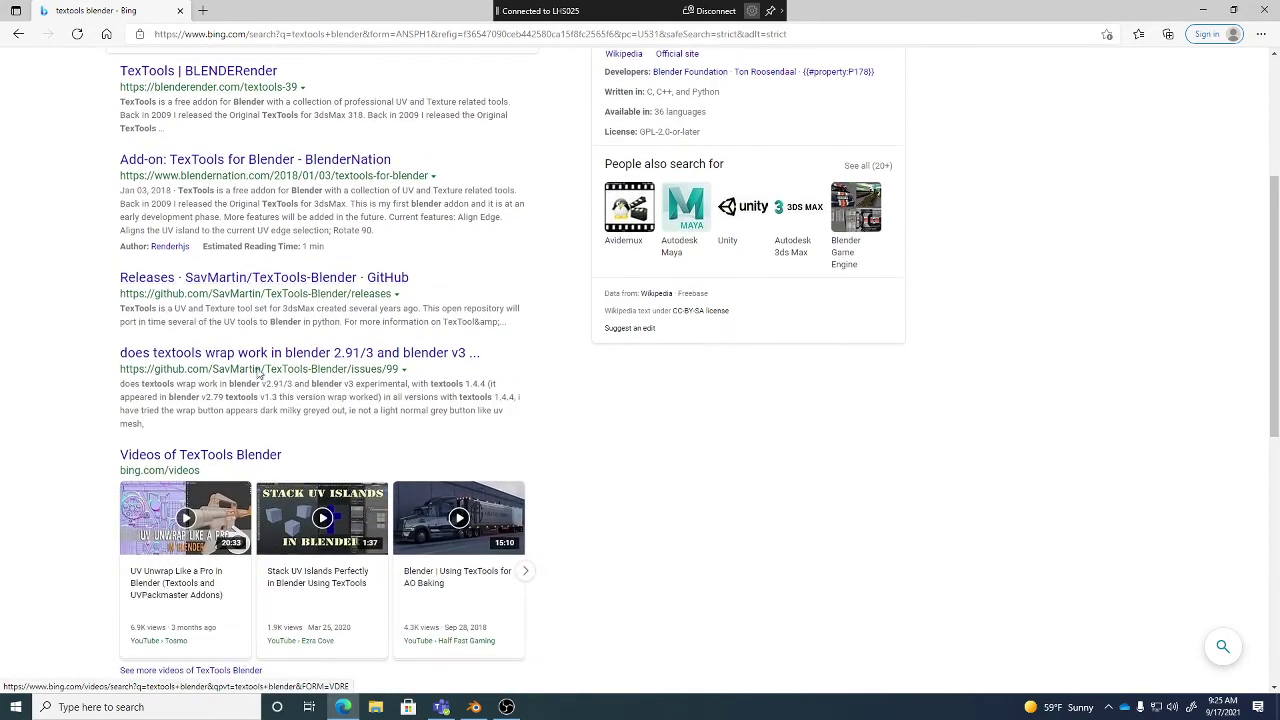
left_click(267, 284)
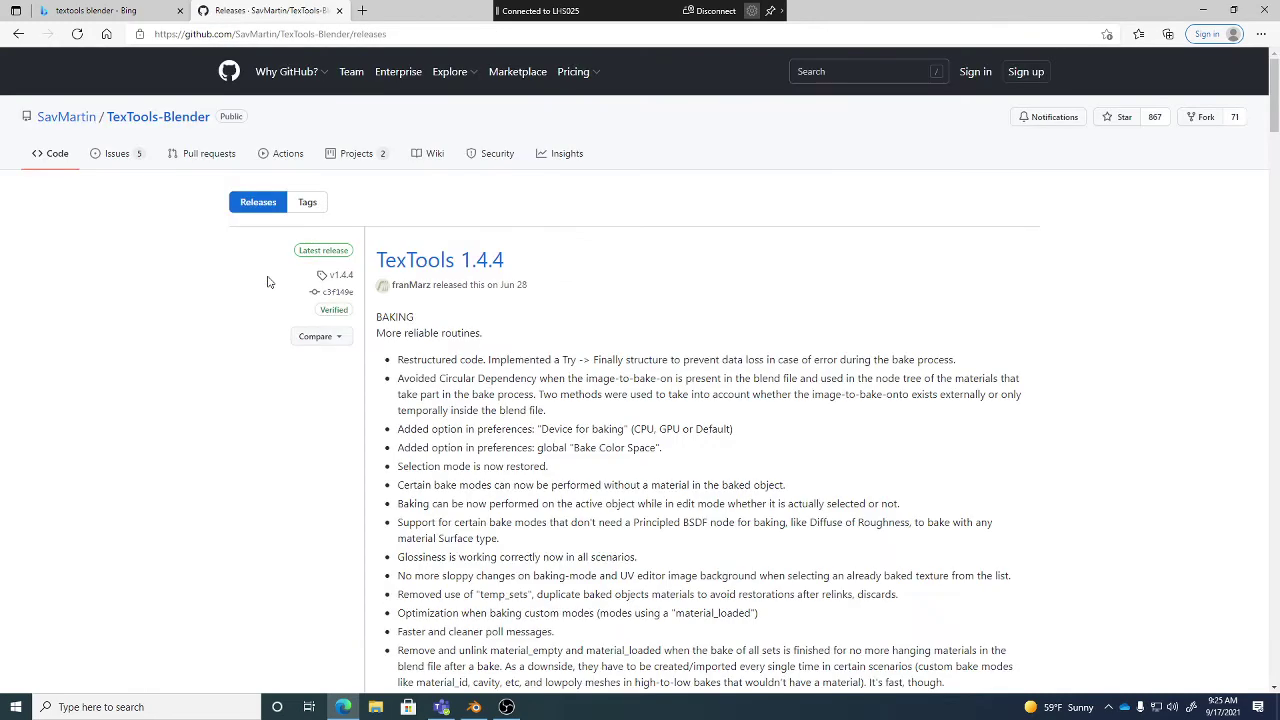
left_click(467, 262)
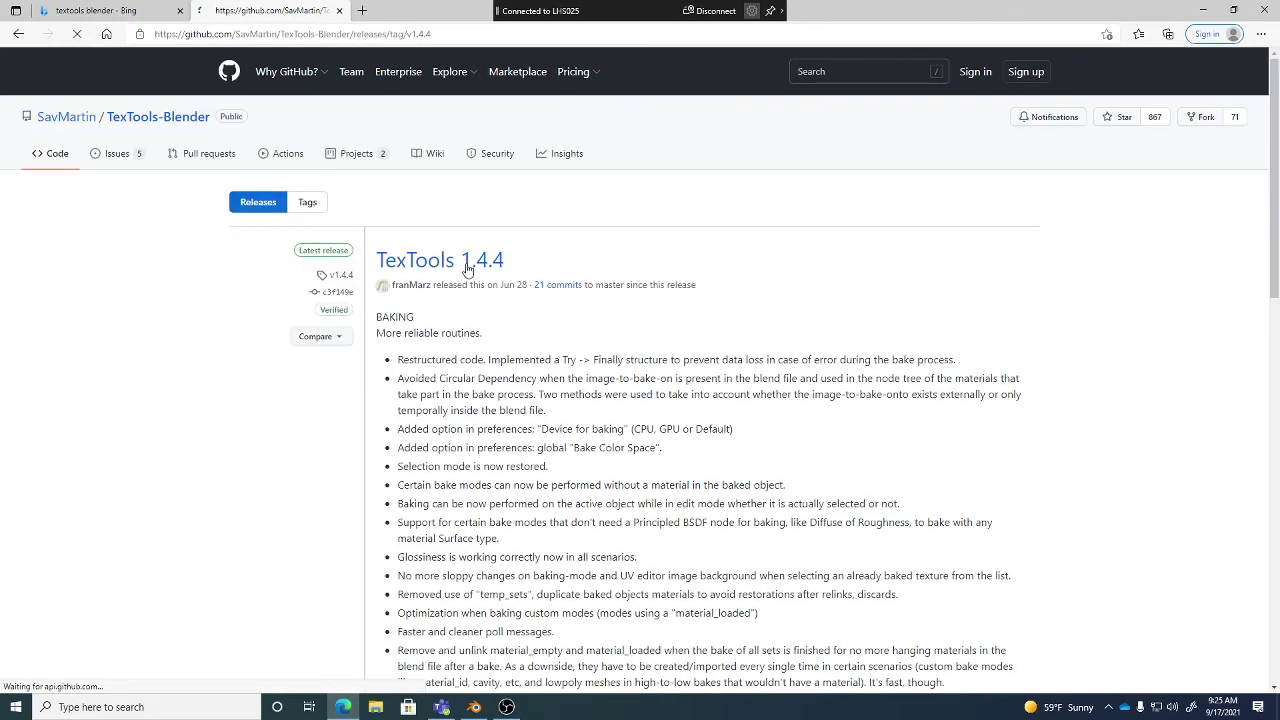
scroll(564, 346, "down", 15)
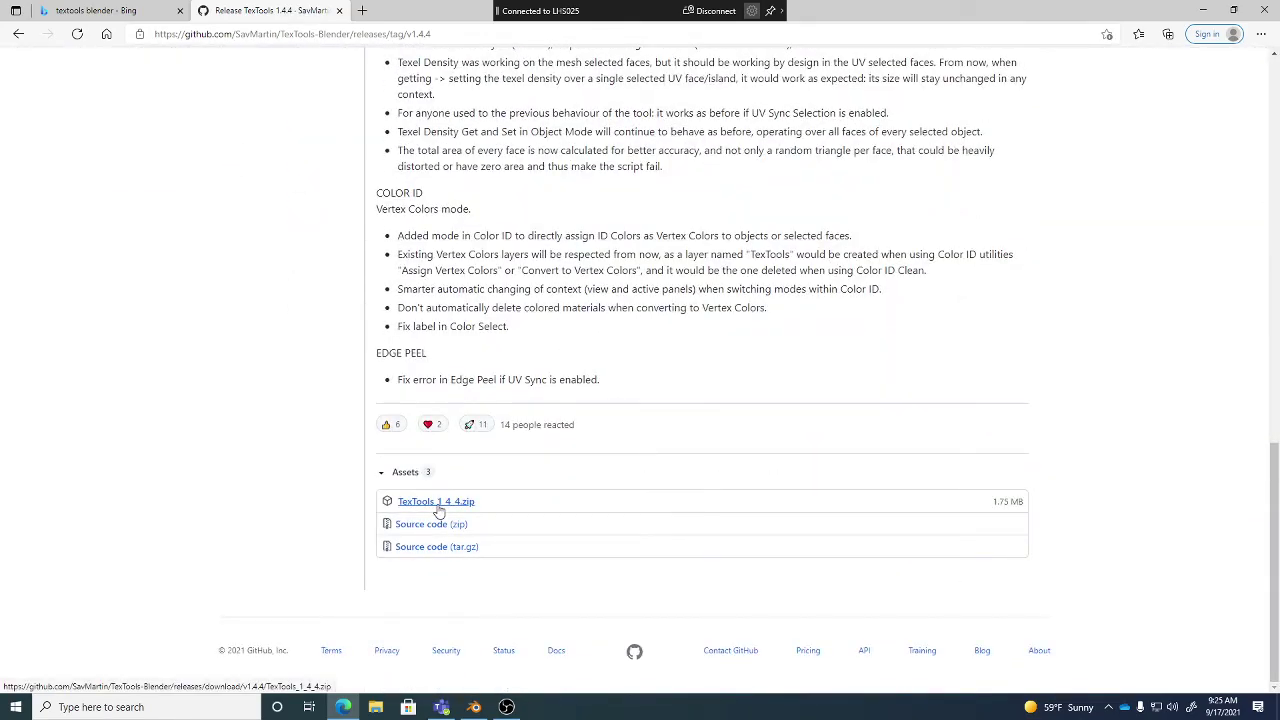
scroll(604, 484, "up", 2)
scroll(608, 478, "up", 15)
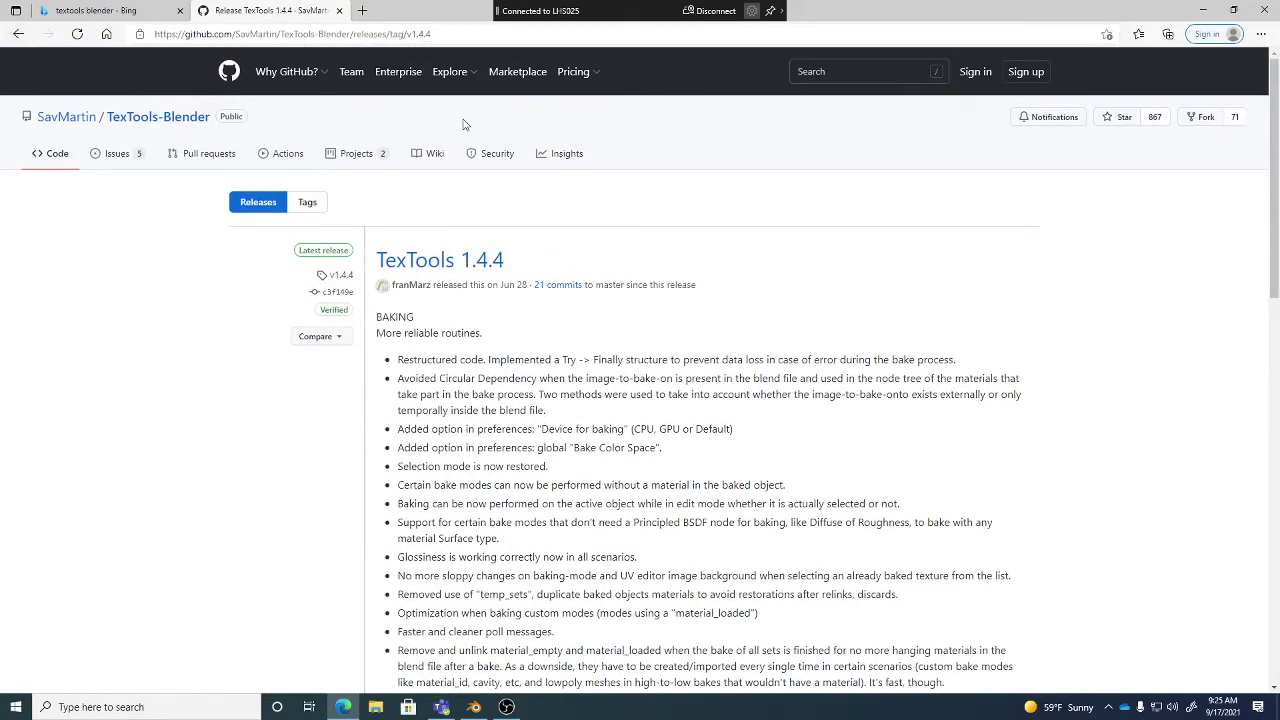
scroll(587, 297, "down", 17)
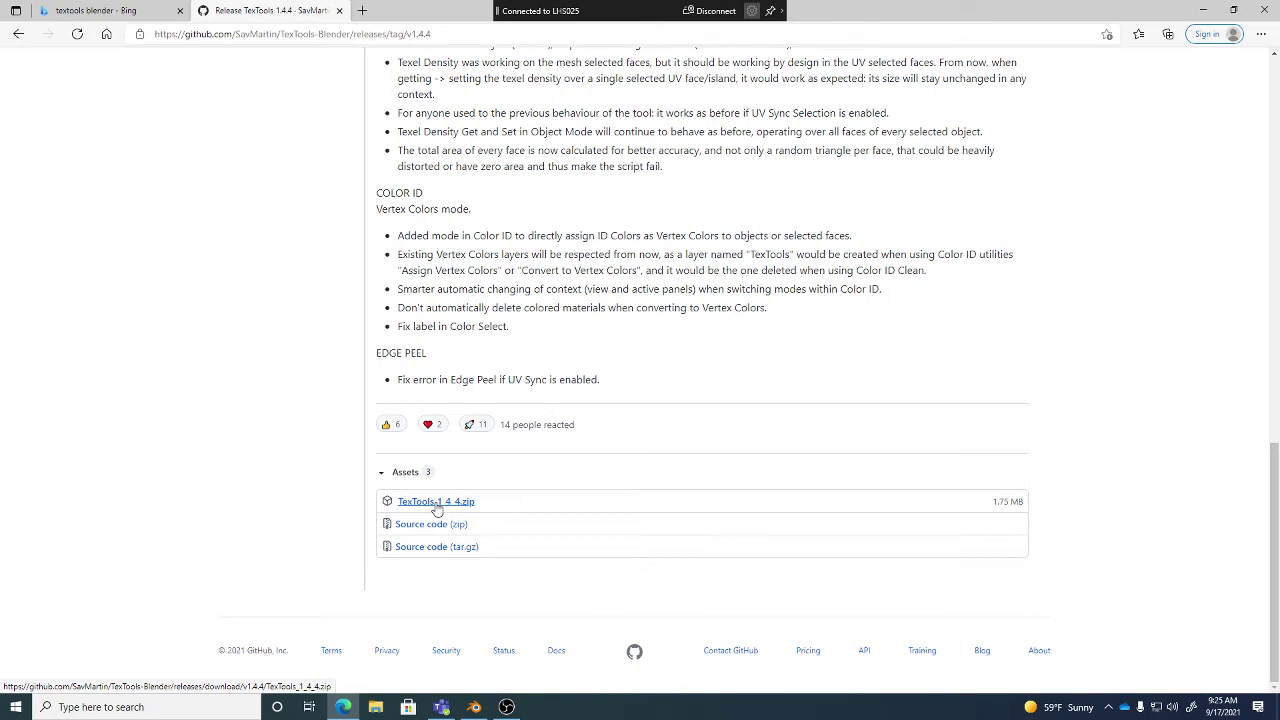
Step: Close the release page and reopen the TexTools-Blender releases page from the search results
left_click(339, 11)
scroll(403, 200, "up", 3)
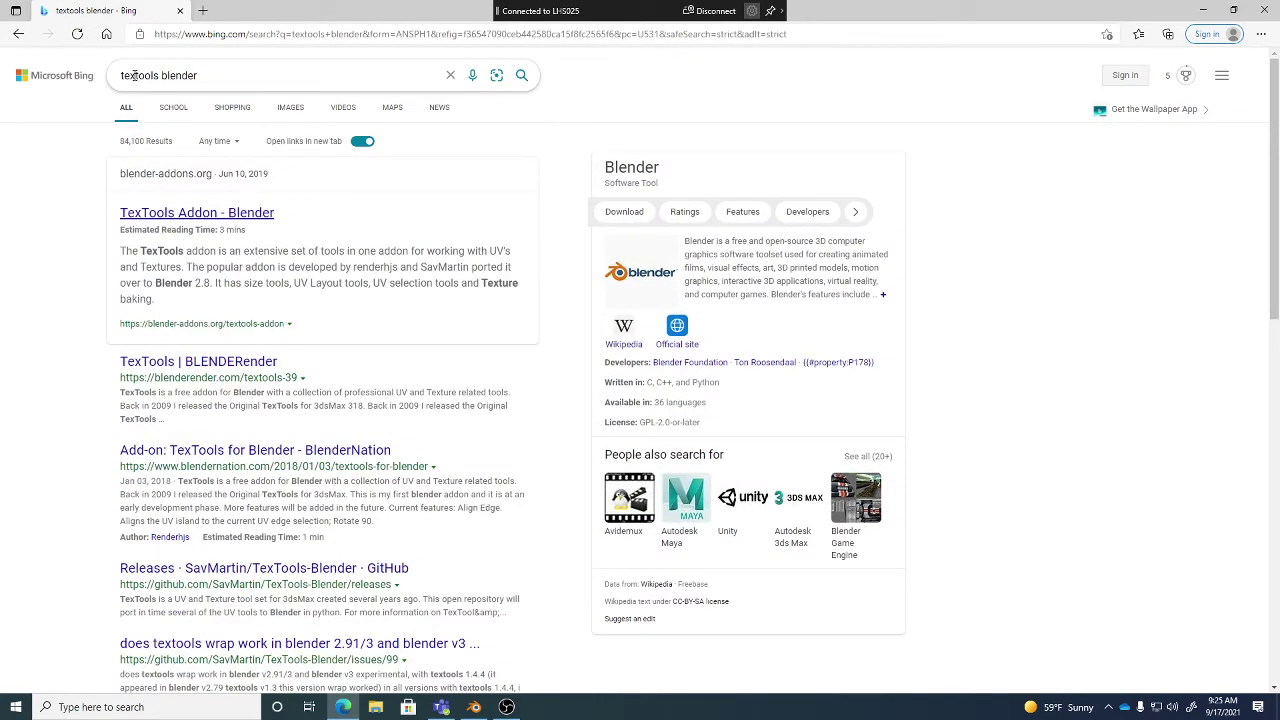
scroll(323, 229, "down", 5)
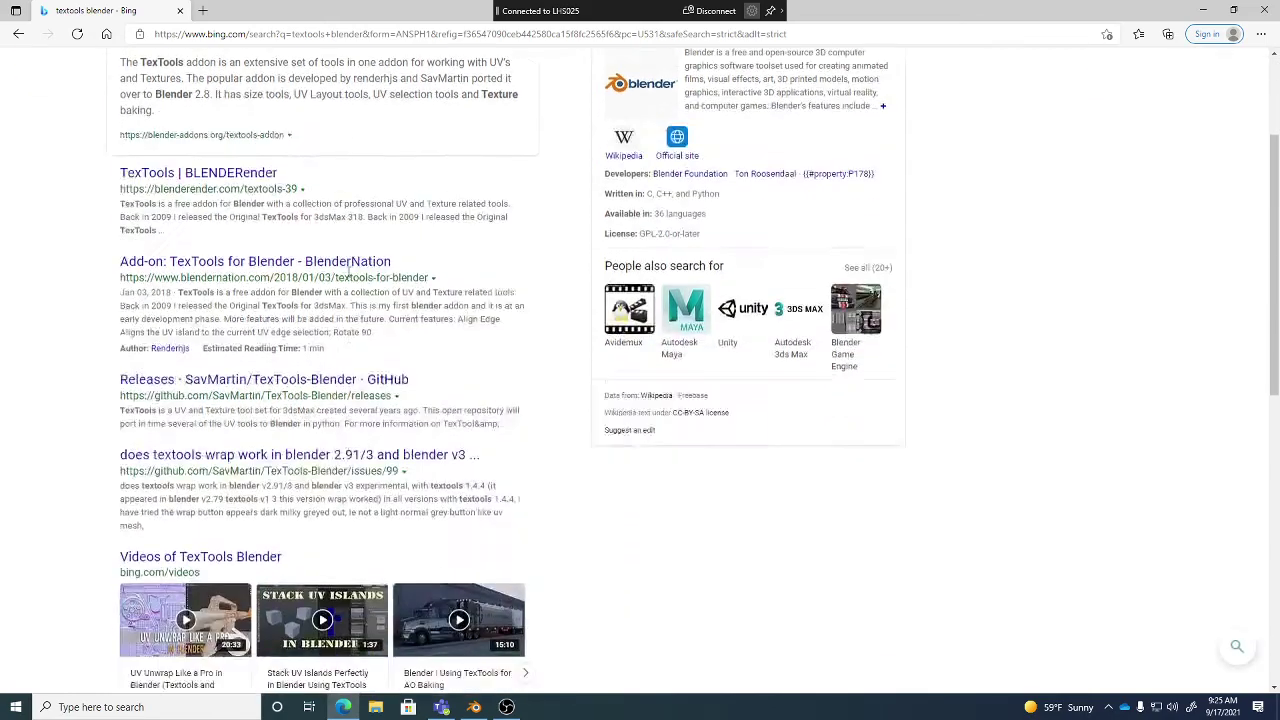
scroll(311, 287, "up", 2)
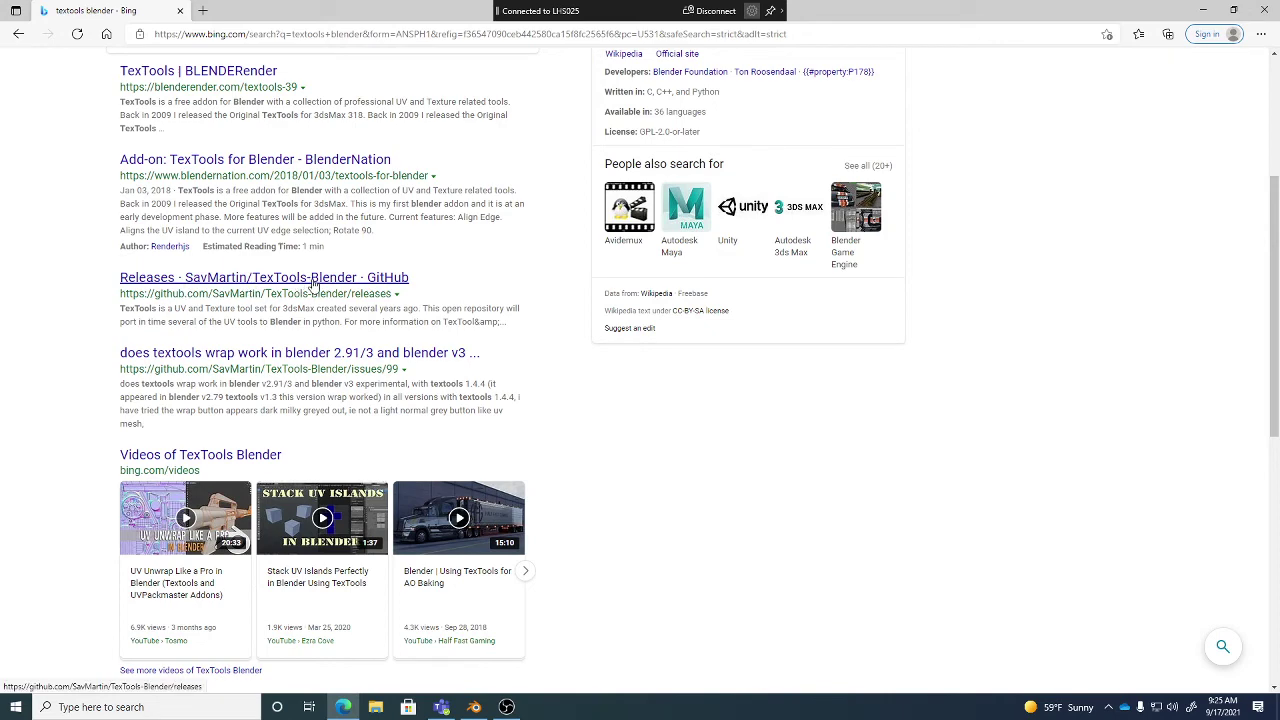
left_click(239, 286)
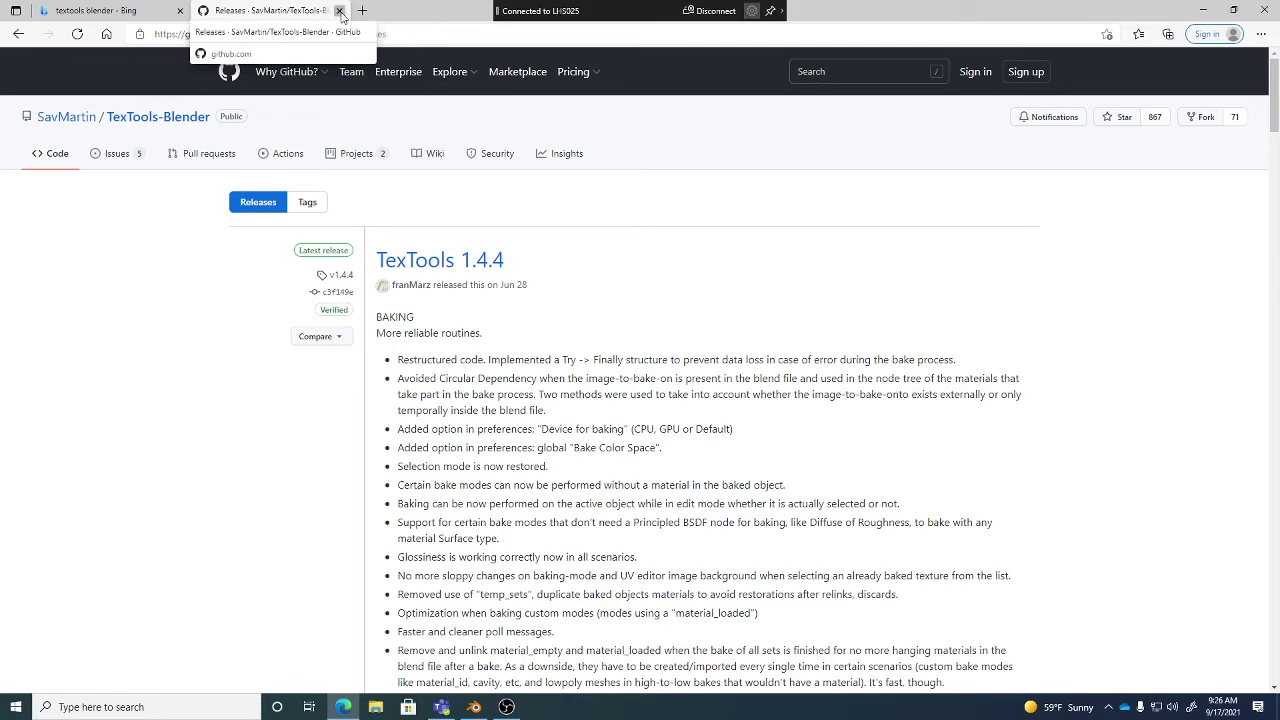
Step: Close the TexTools releases page and the search results, and return to the crab creature in Blender
left_click(340, 11)
left_click(181, 12)
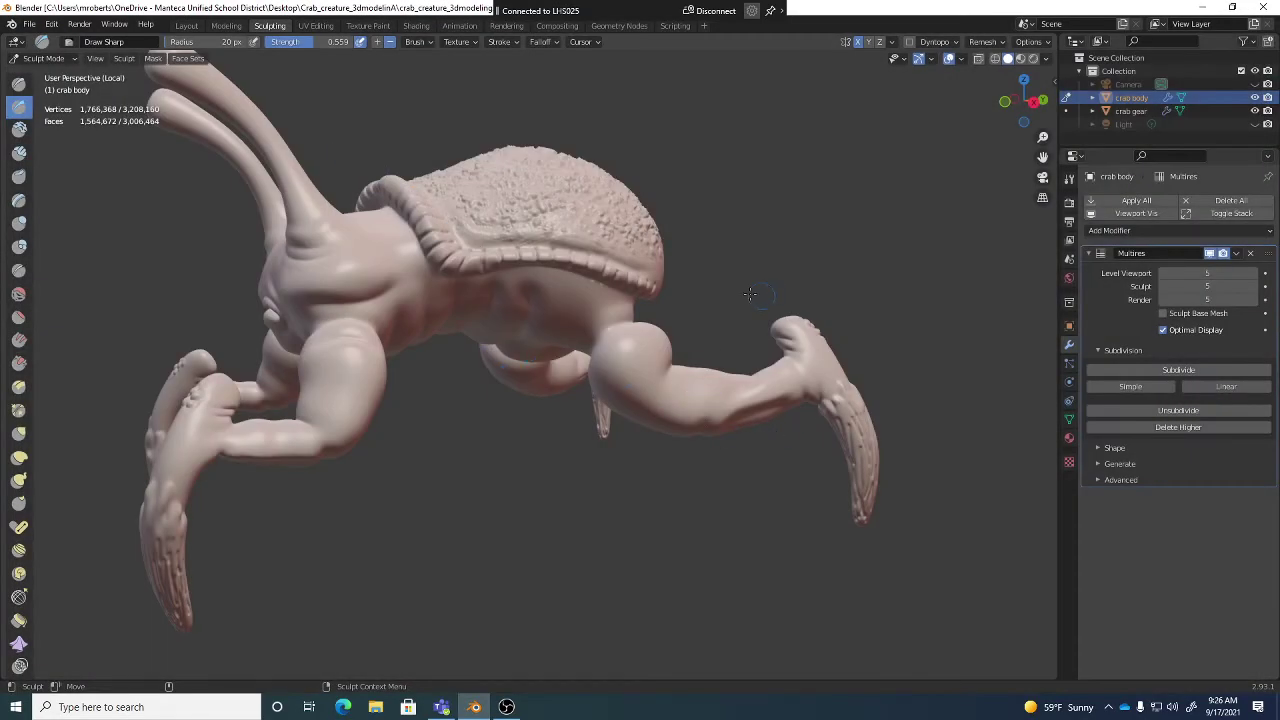
middle_click_drag(750, 294, 724, 292)
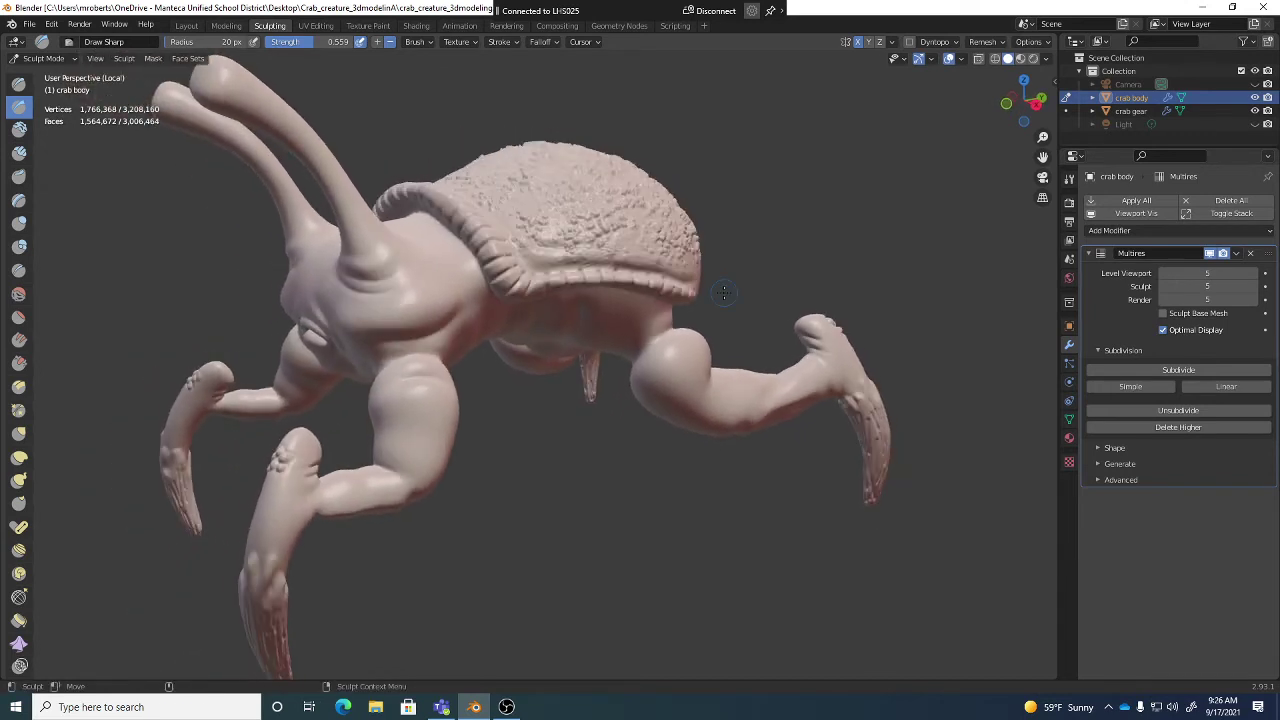
Step: Open the Blender preferences and review the Navigation settings and the available keymap presets
left_click(52, 25)
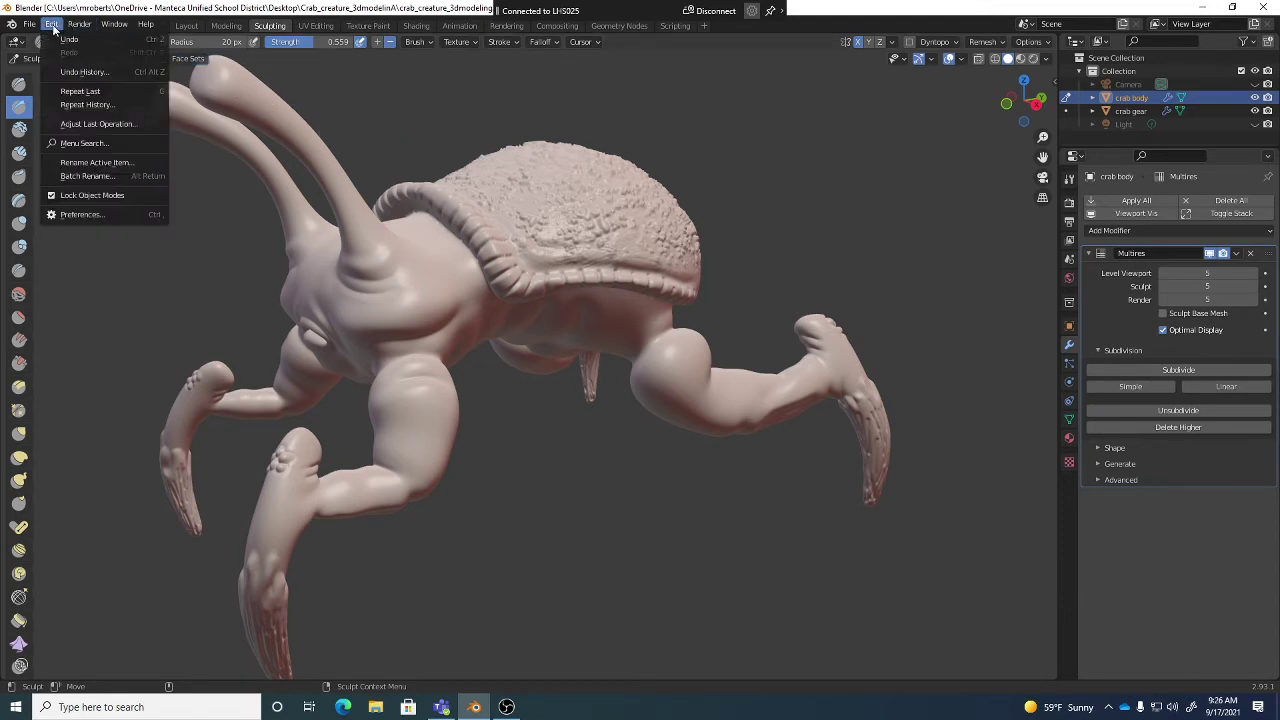
left_click(85, 215)
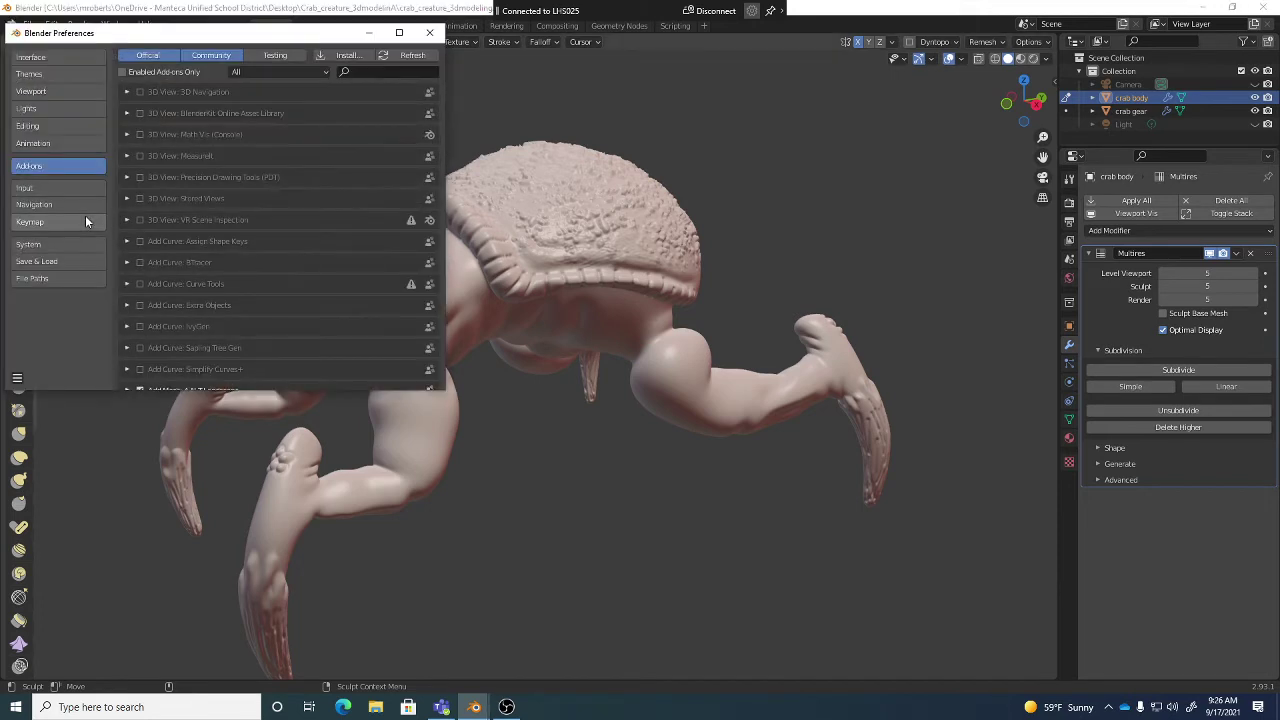
left_click(62, 205)
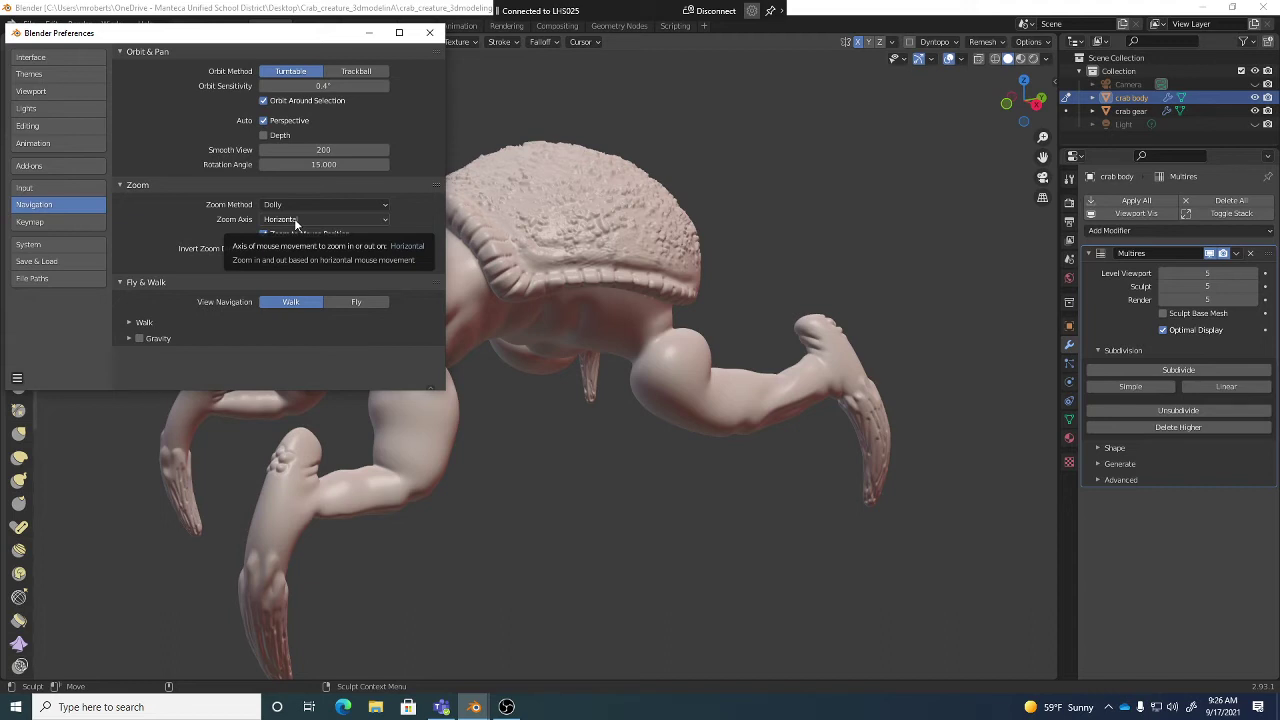
left_click(76, 220)
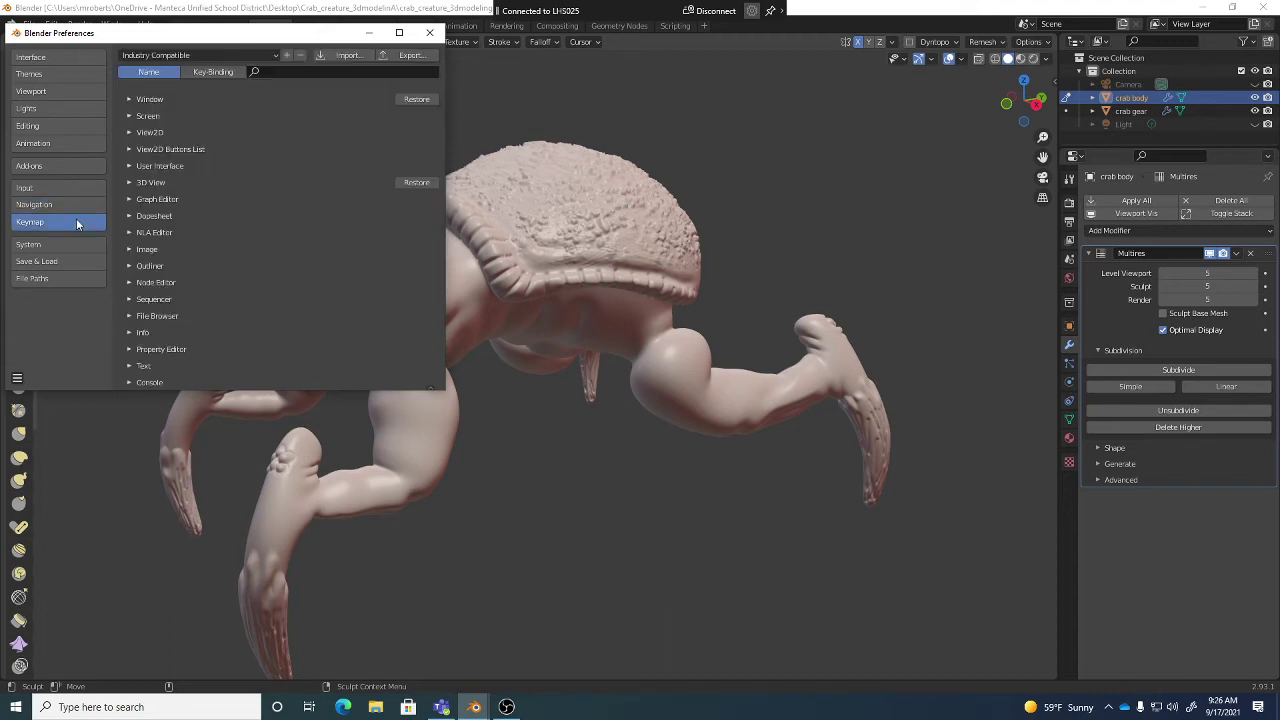
left_click(185, 58)
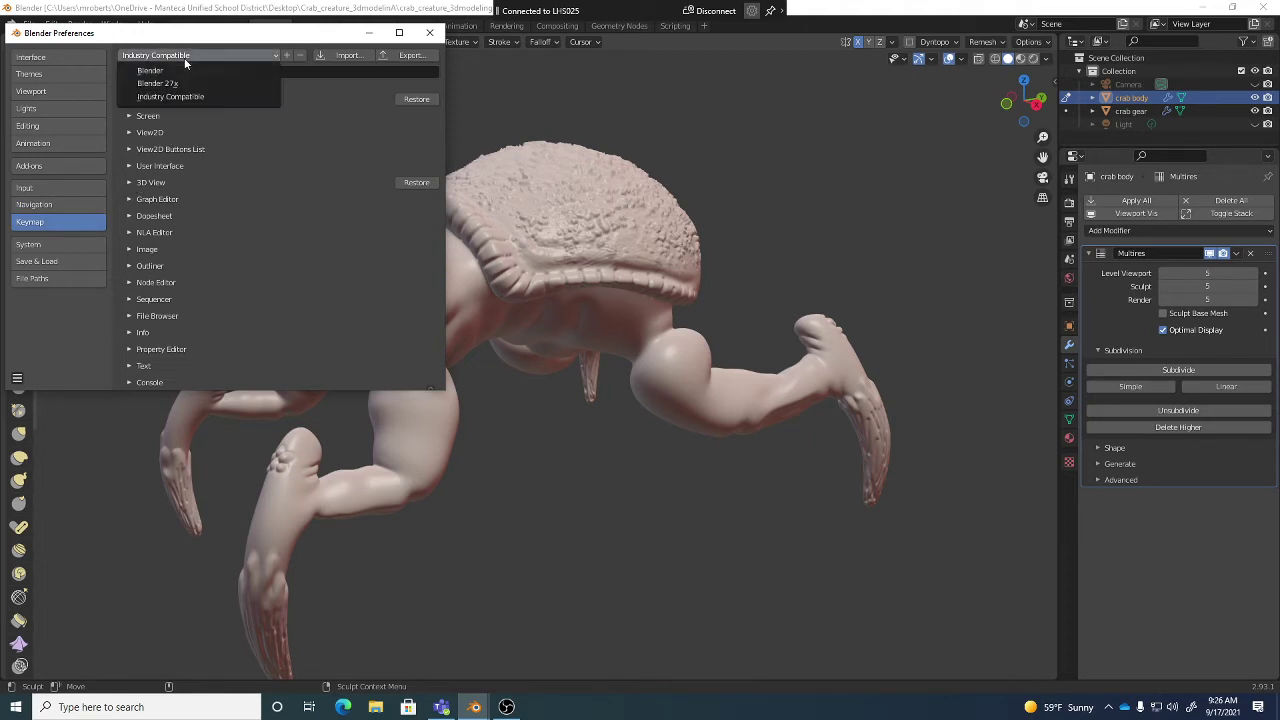
left_click(214, 50)
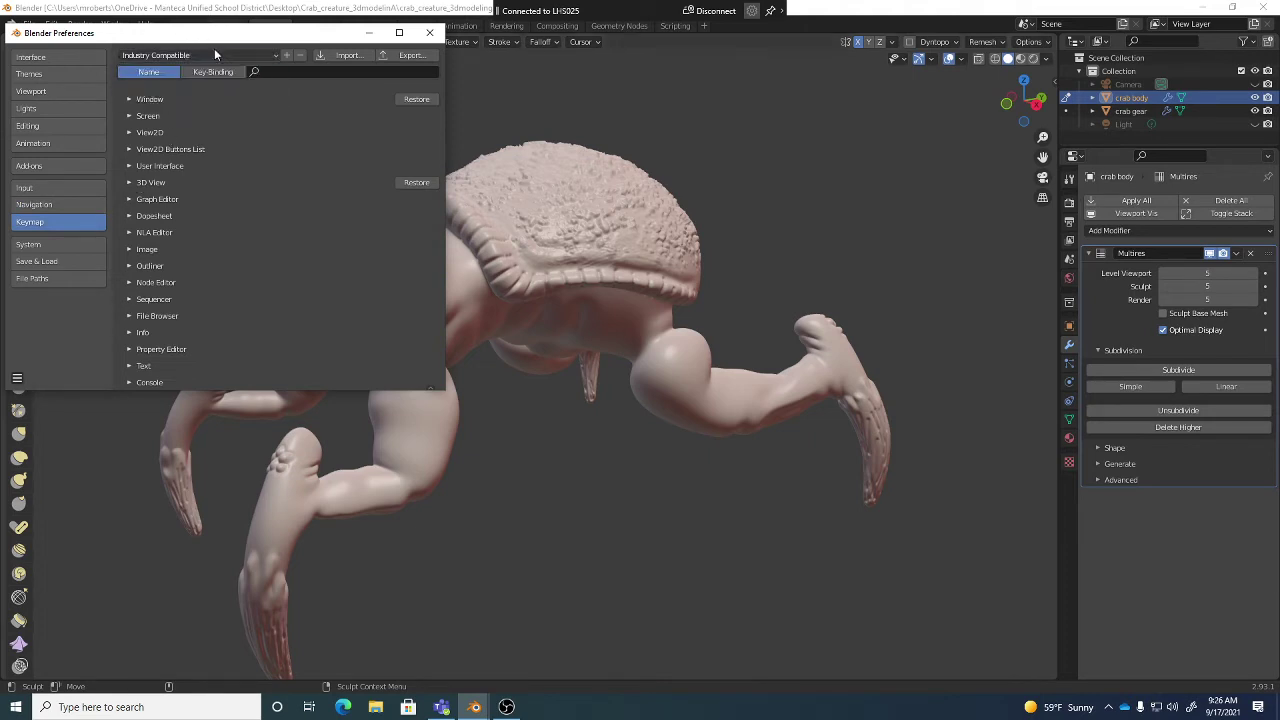
Step: Search the Blender add-ons in the preferences for "tex"
left_click(49, 167)
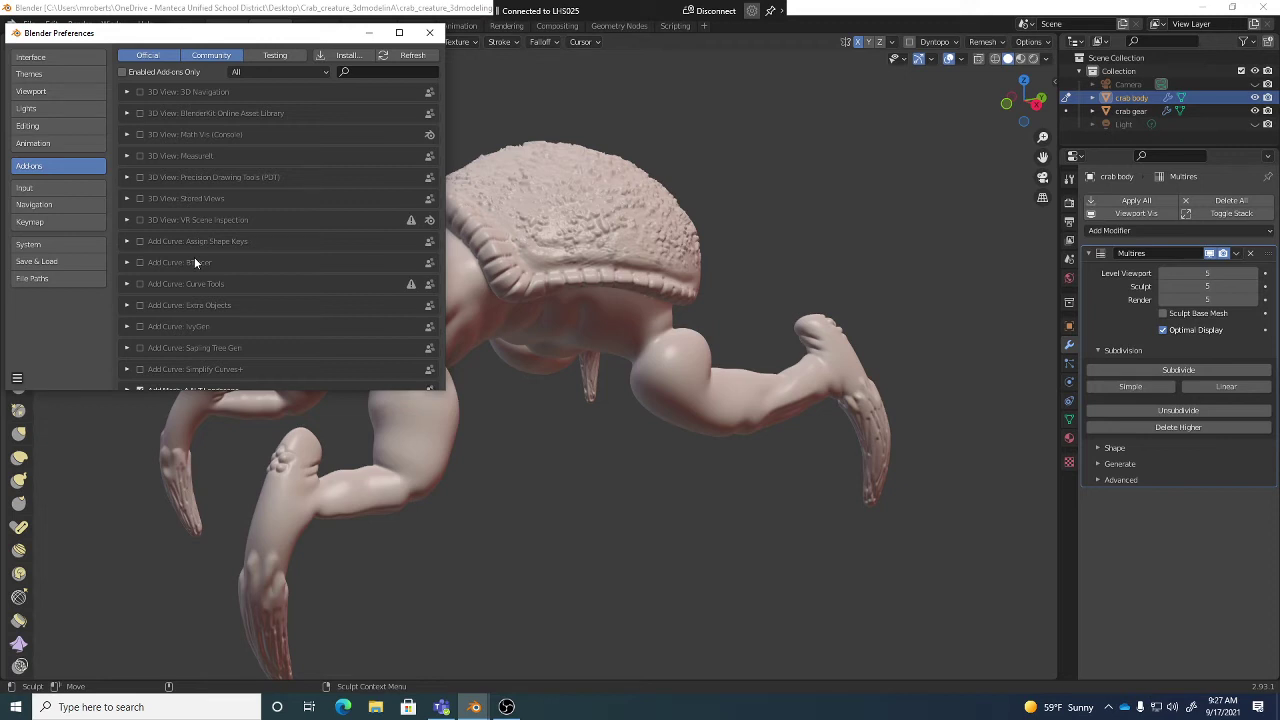
left_click(397, 72)
type("tex")
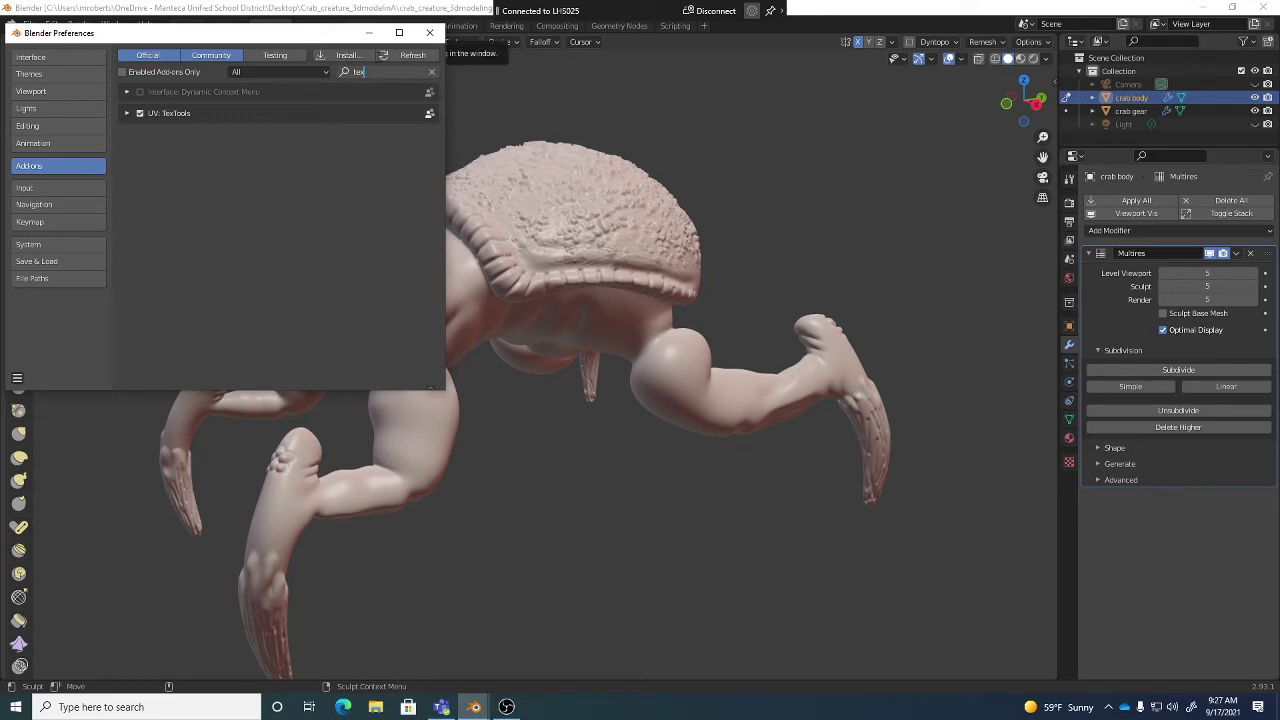
Step: Install the add-on from TexTools-Blender.2.8x_2.9x.zip in the Downloads folder and close the preferences
left_click(345, 55)
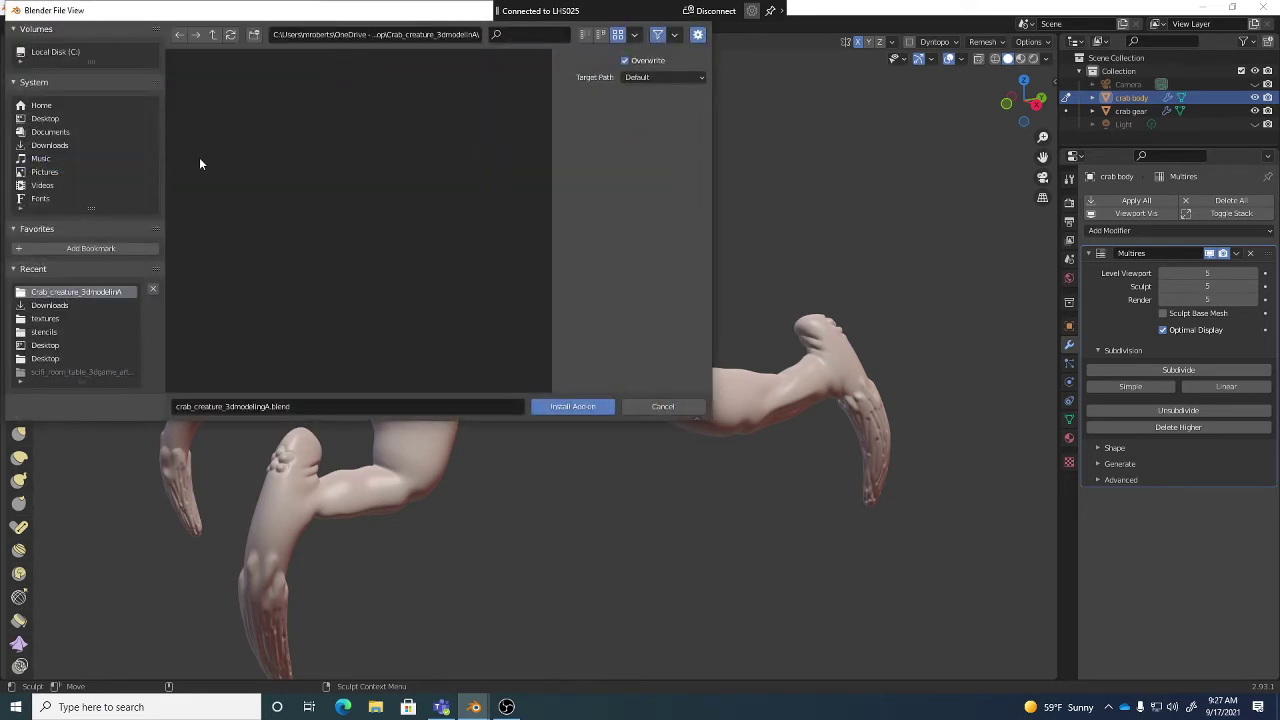
left_click(49, 145)
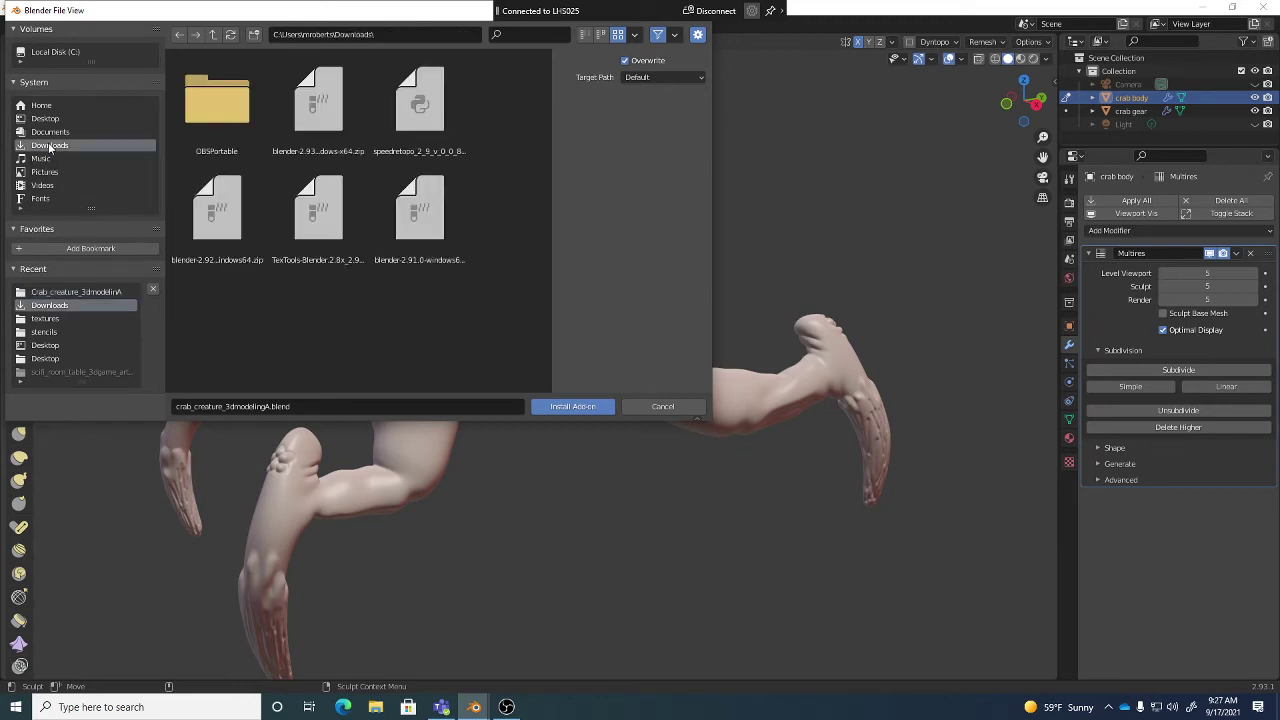
left_click(308, 222)
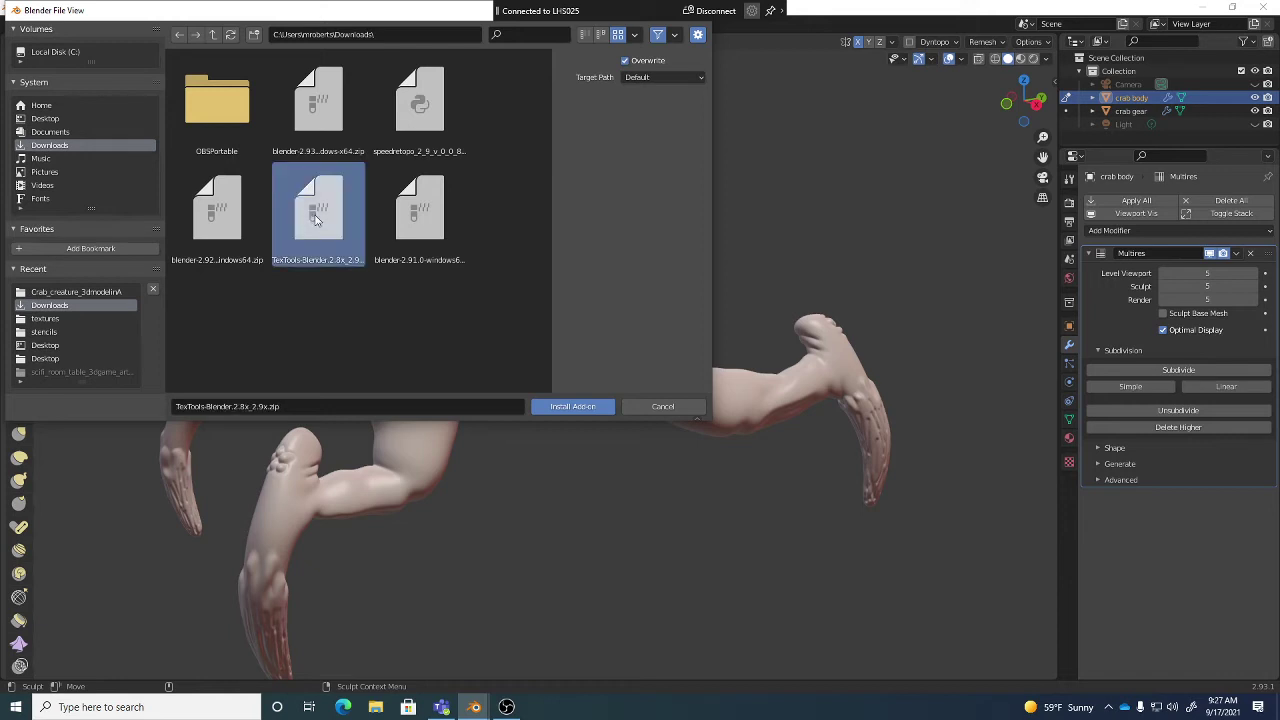
left_click(590, 407)
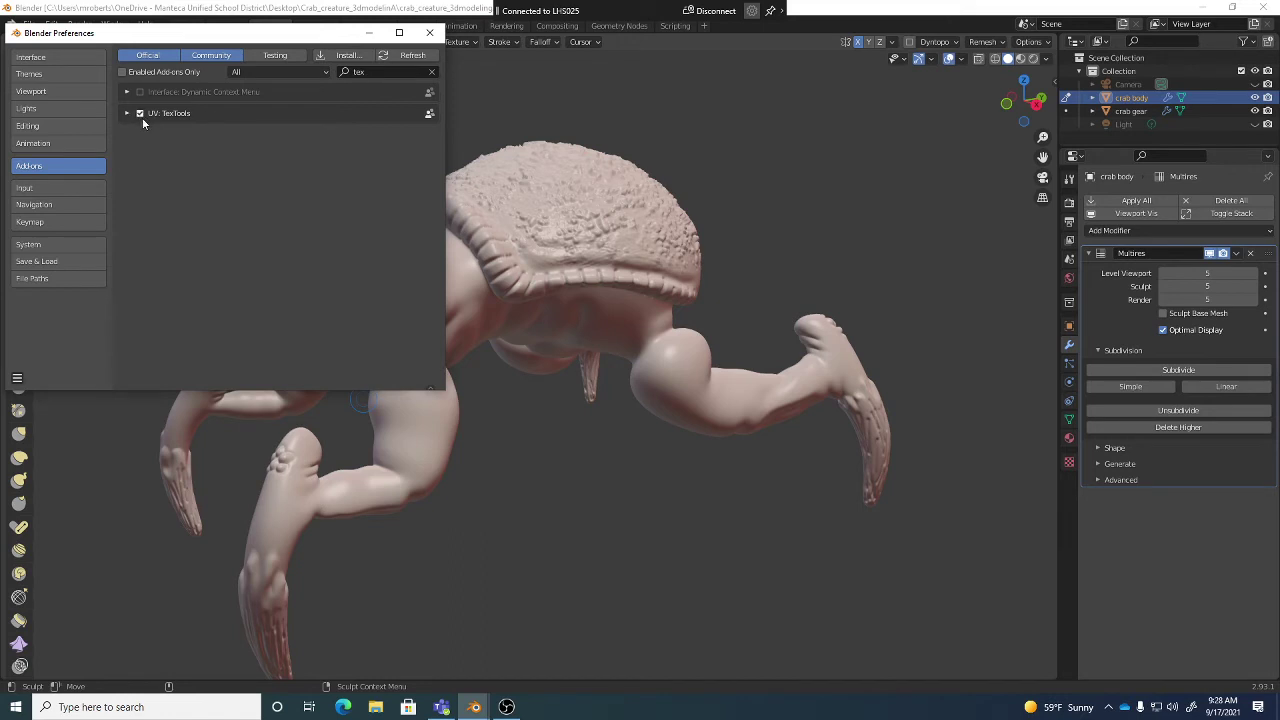
left_click(430, 34)
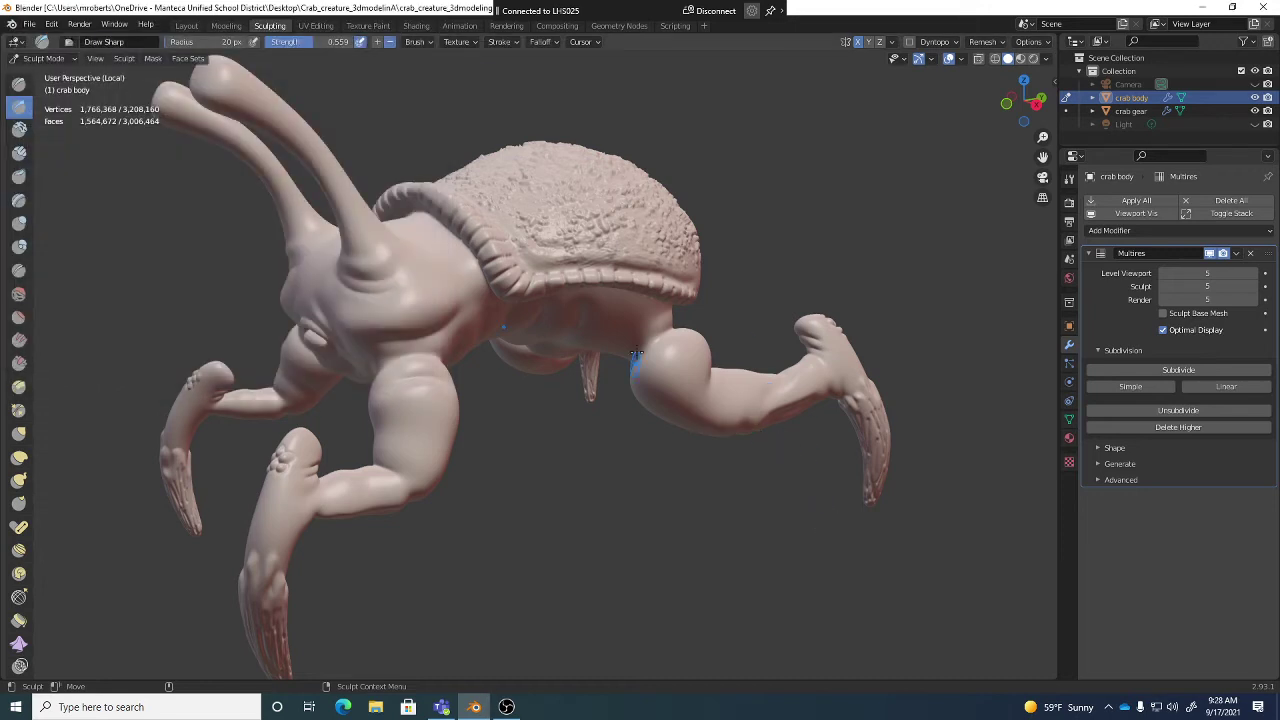
Step: Switch to the UV Editing workspace and collapse the Image settings in the UV editor
middle_click_drag(666, 281, 685, 282)
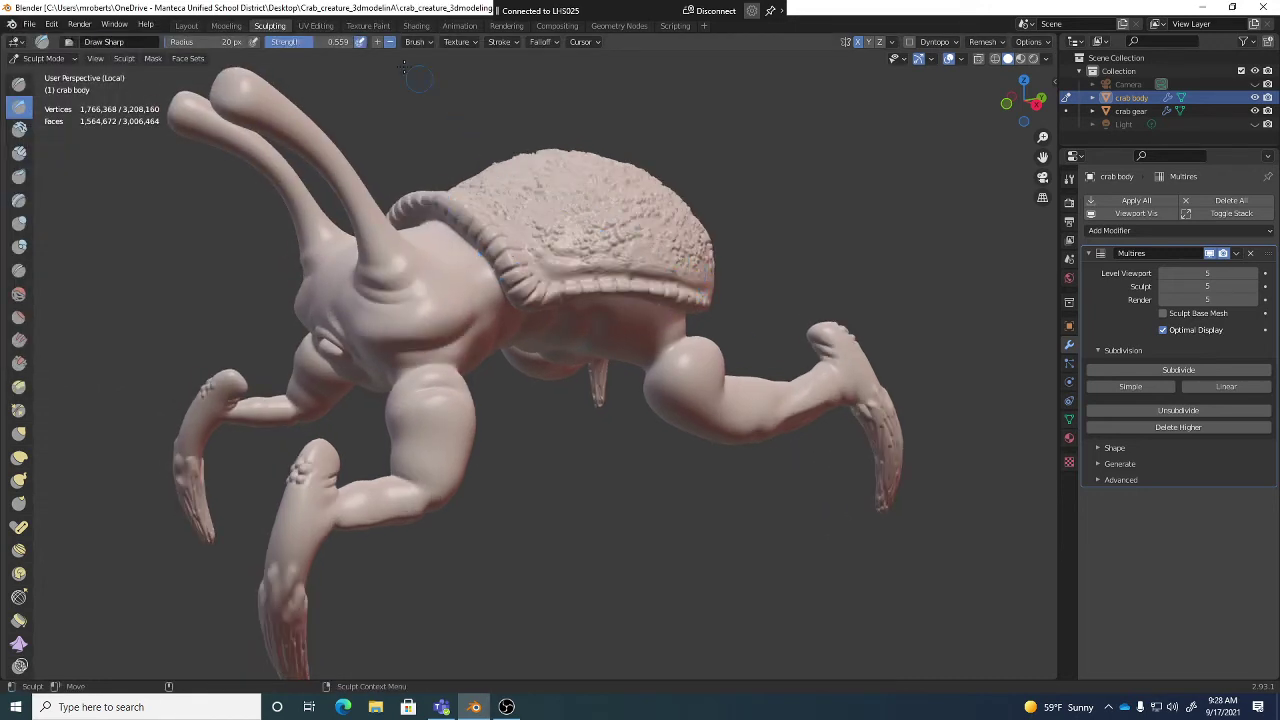
left_click(313, 26)
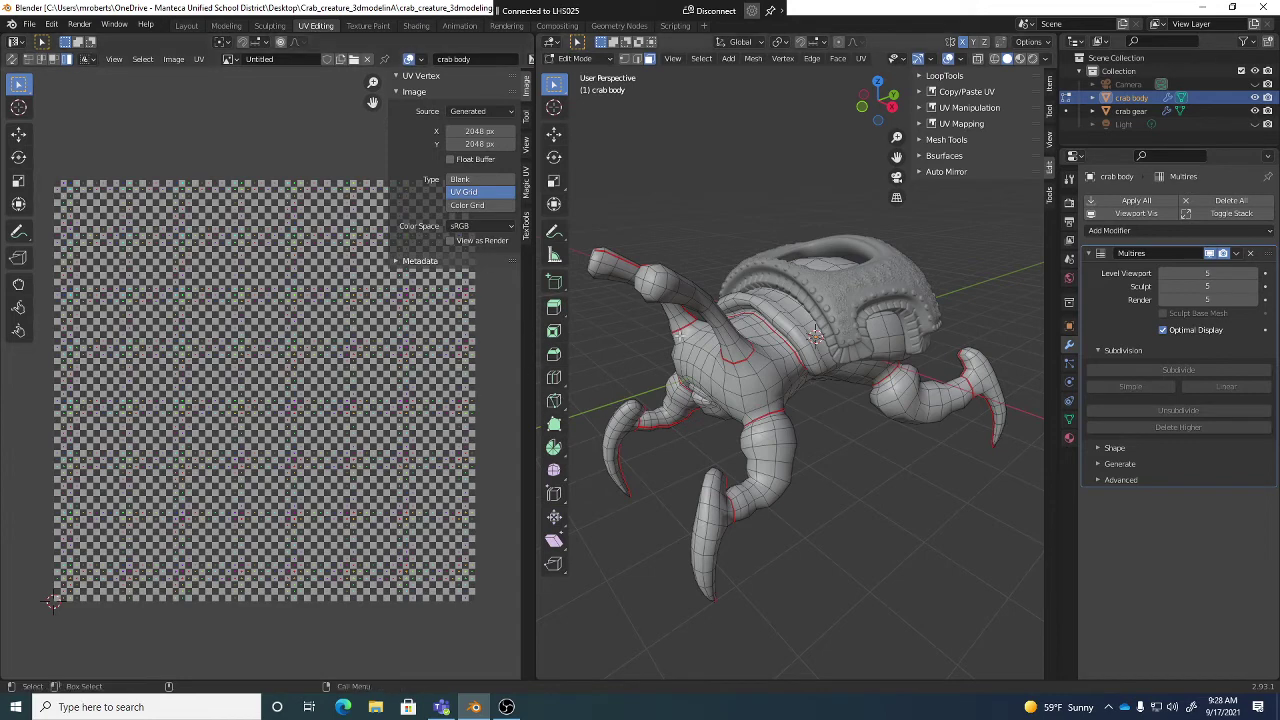
left_click(414, 91)
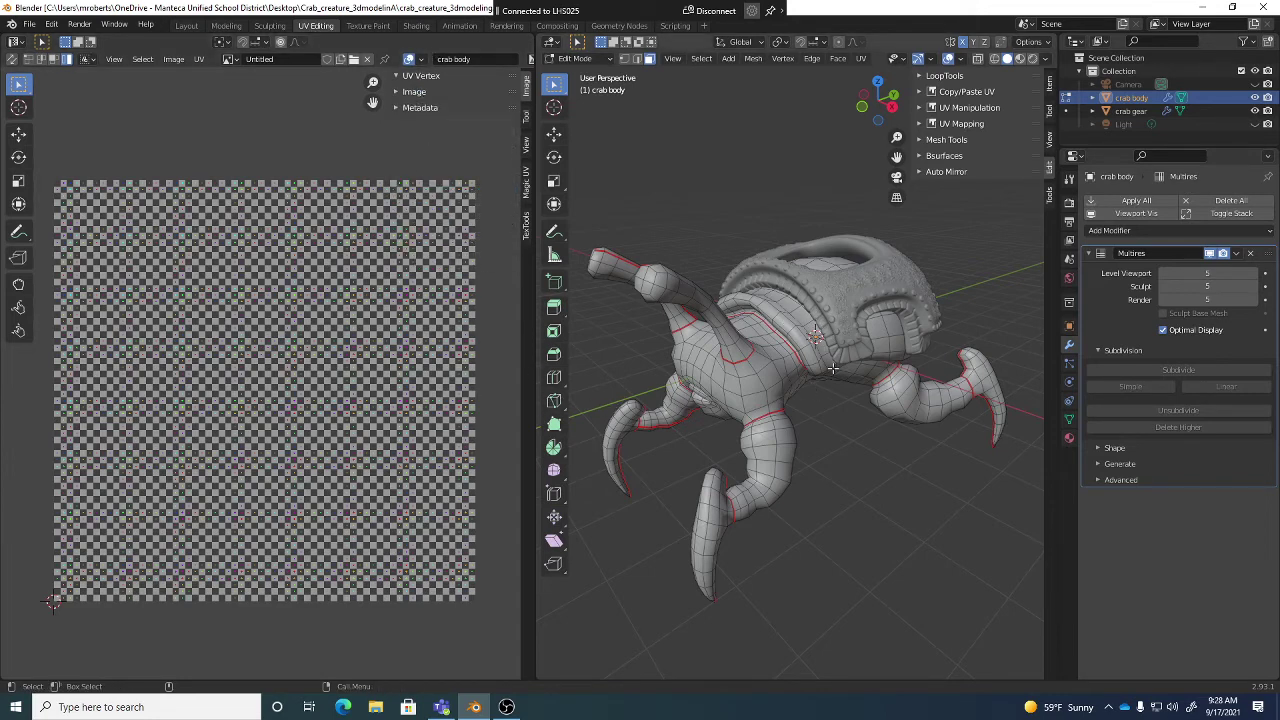
Step: Hide the crab gear and switch the crab body from Edit Mode to Object Mode
left_click(1255, 111)
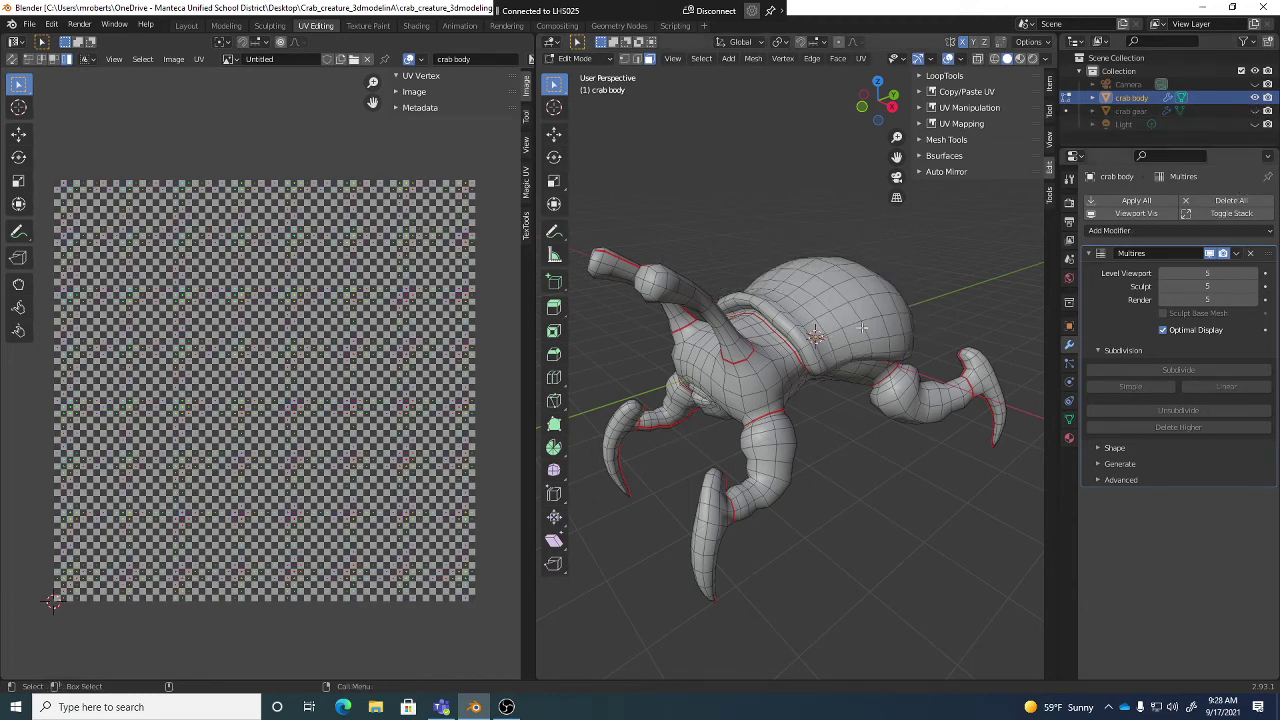
key("Tab")
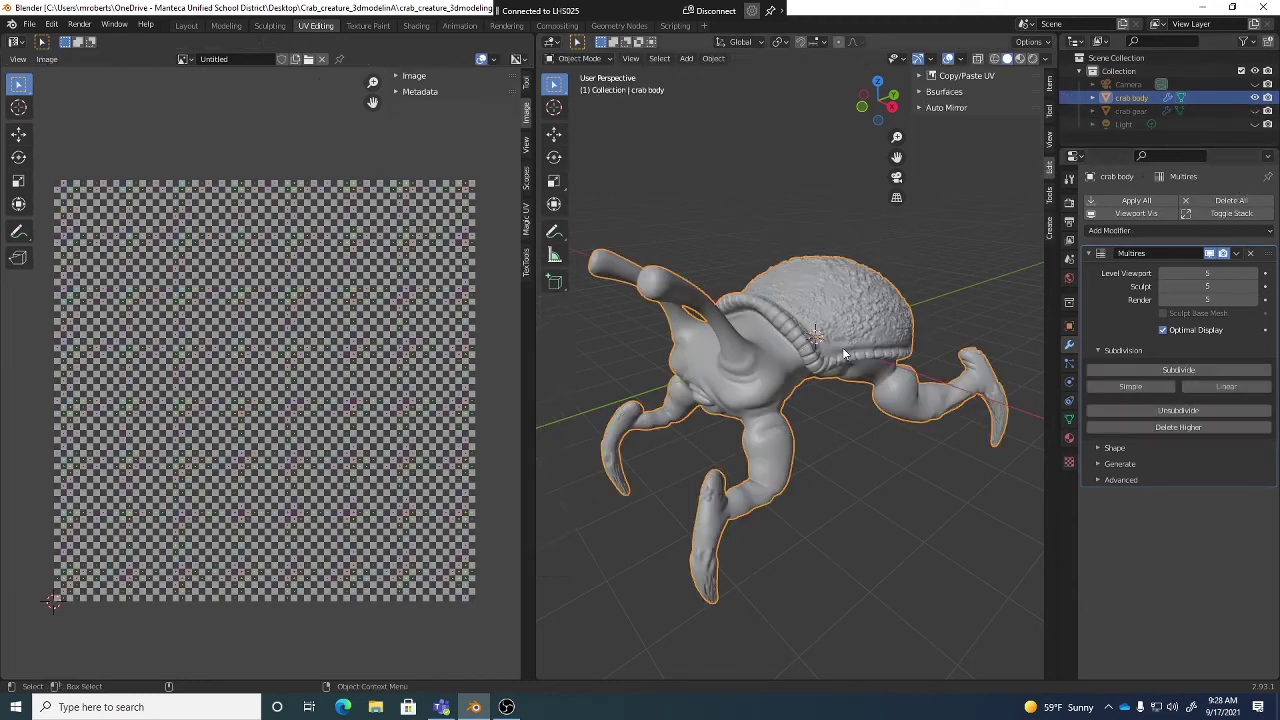
middle_click_drag(818, 343, 870, 338)
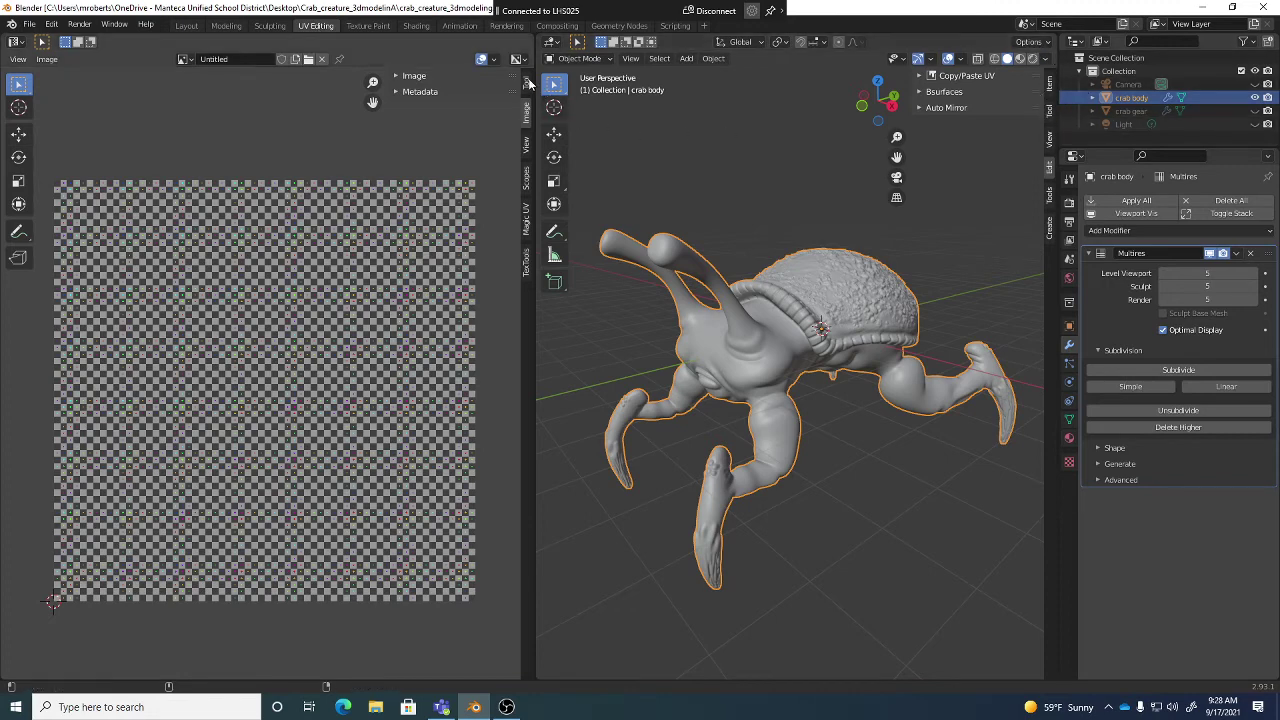
Step: Show the TexTools controls in the image editor and set the texture size to 2048
left_click(527, 263)
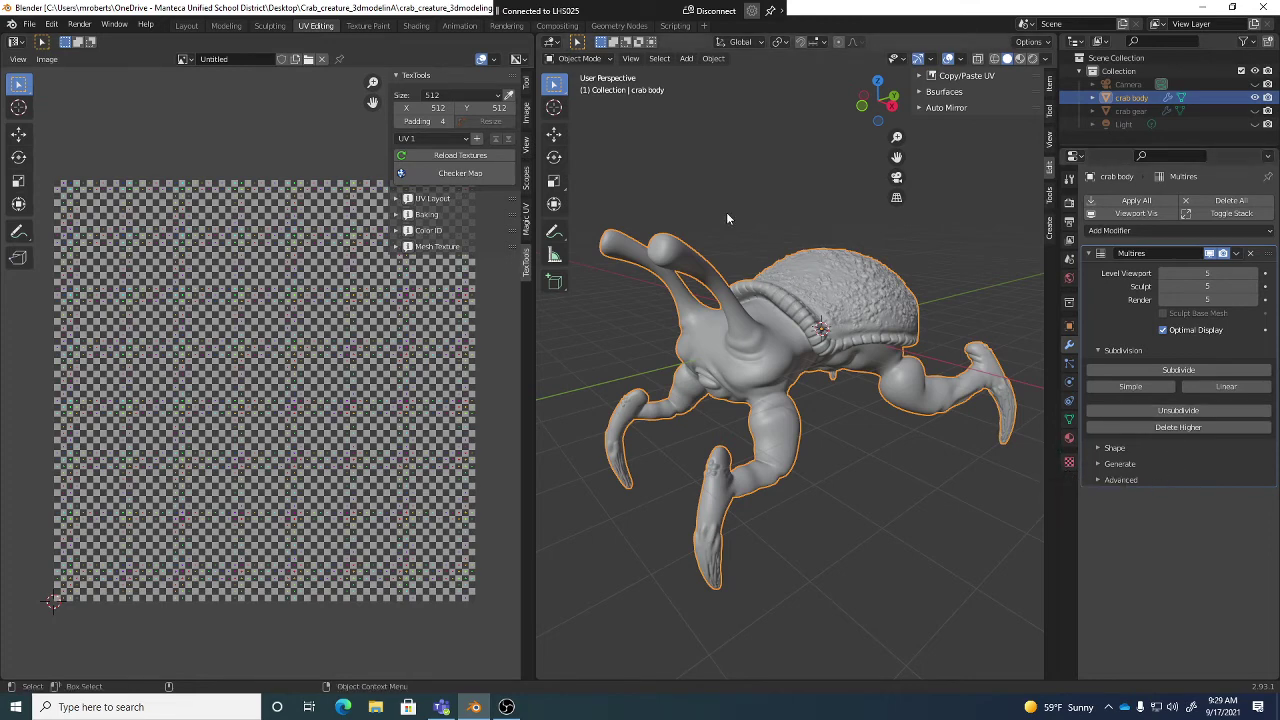
left_click(454, 96)
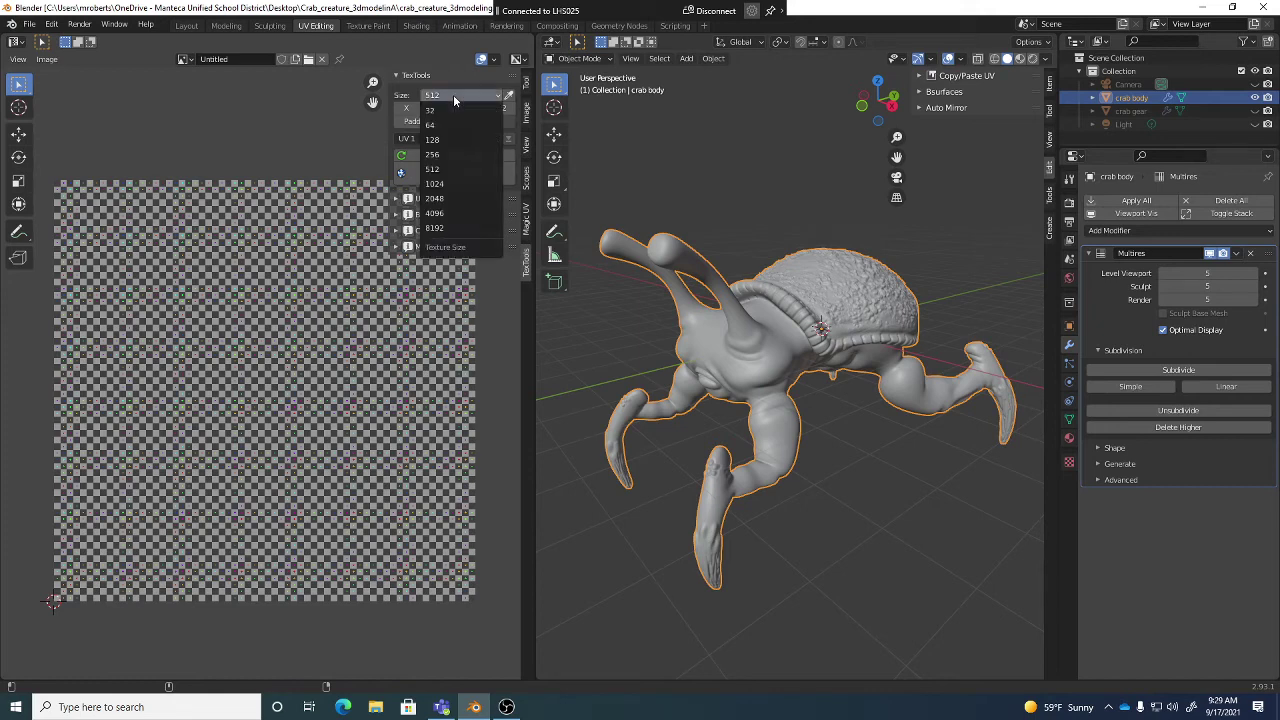
left_click(445, 201)
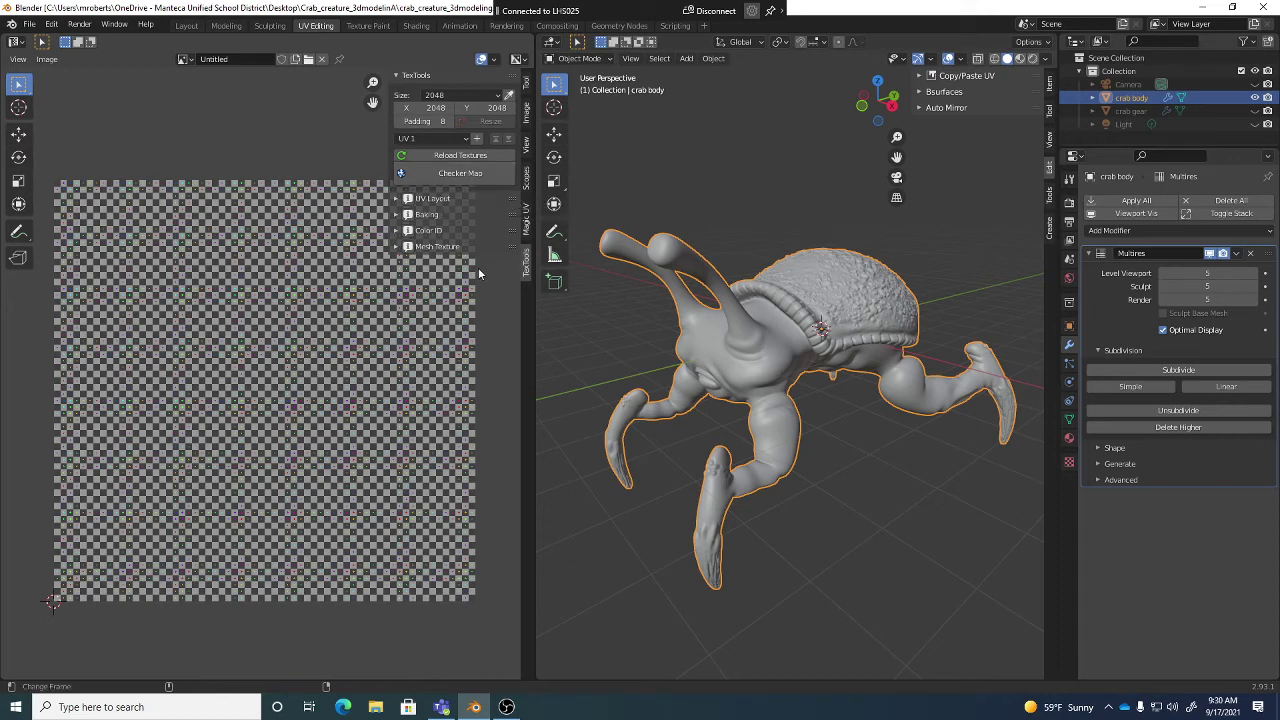
Step: Look through the TexTools UV Layout tools, collapse them and expand the Baking options
left_click(433, 199)
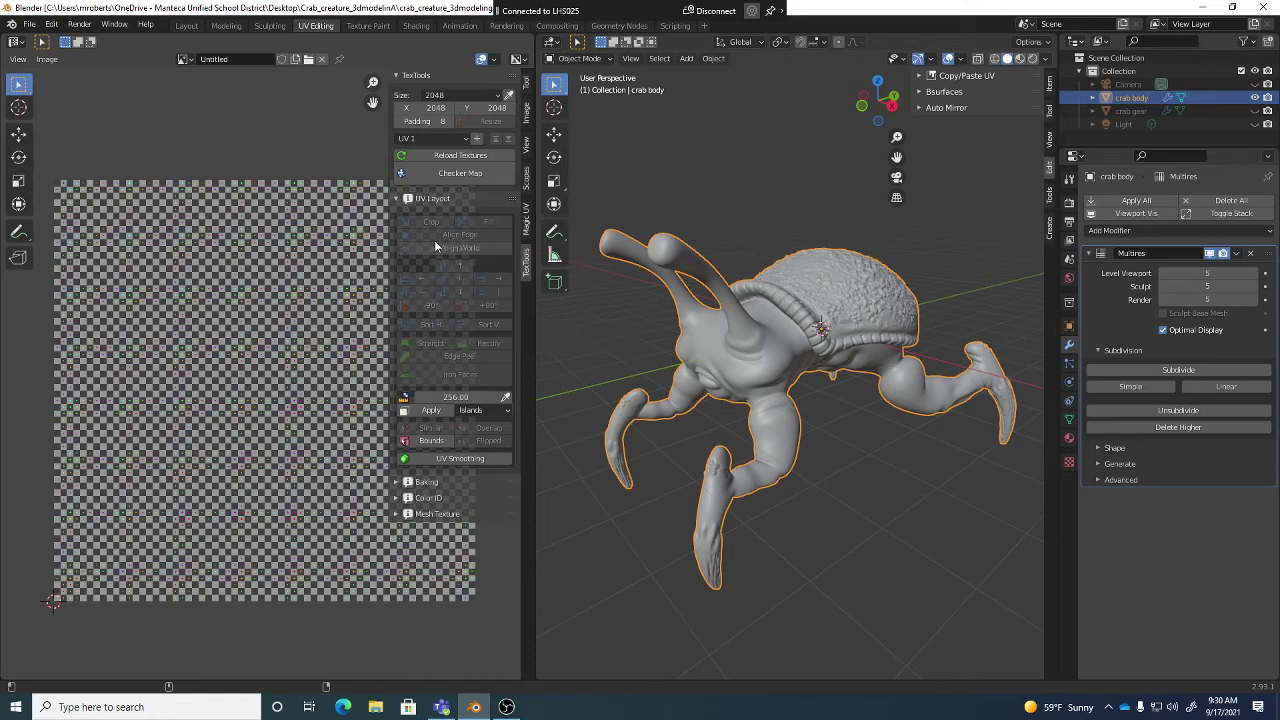
left_click(445, 198)
left_click(428, 215)
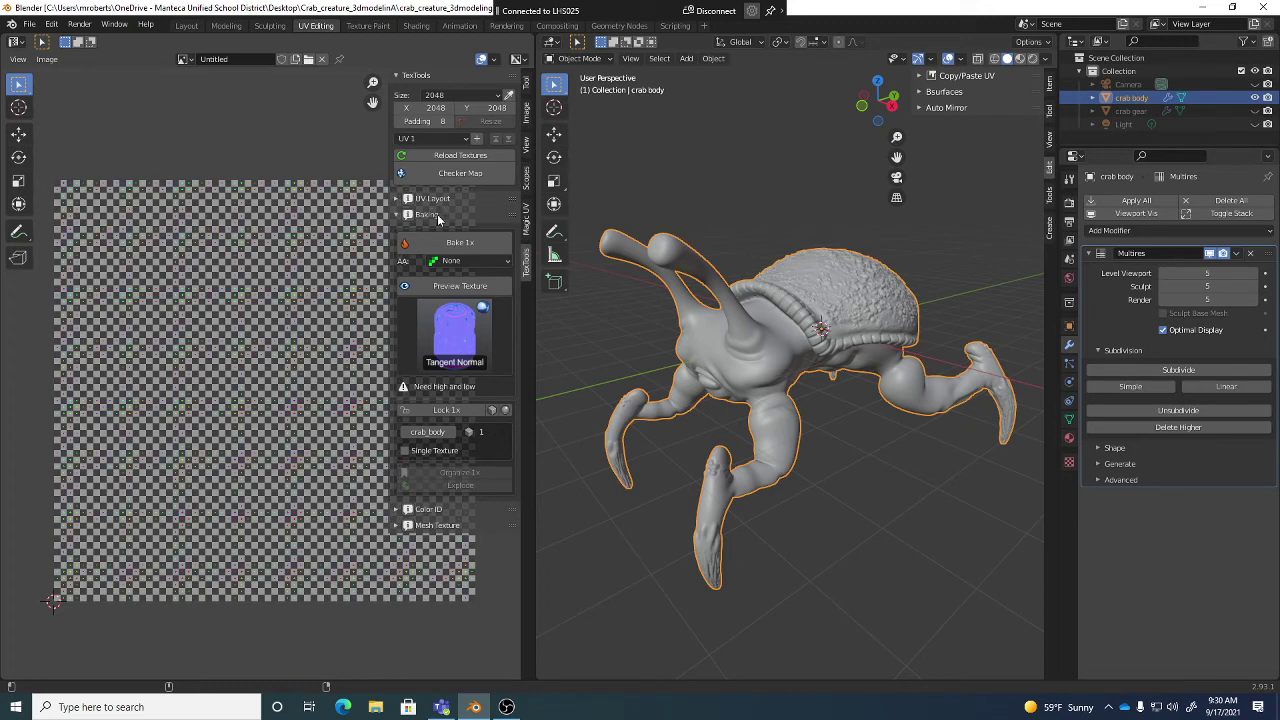
Step: Save the file and bake the crab body's Tangent Normal map with anti-aliasing set to None
left_click(464, 324)
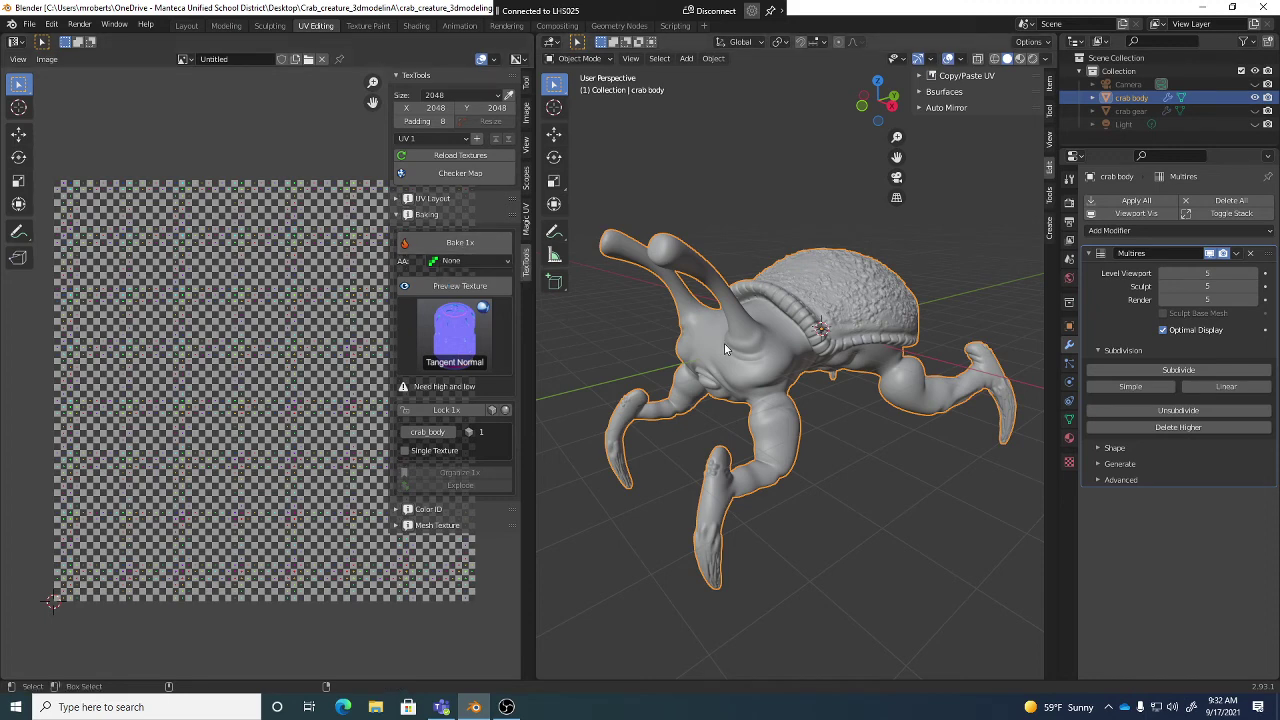
key("ctrl+s")
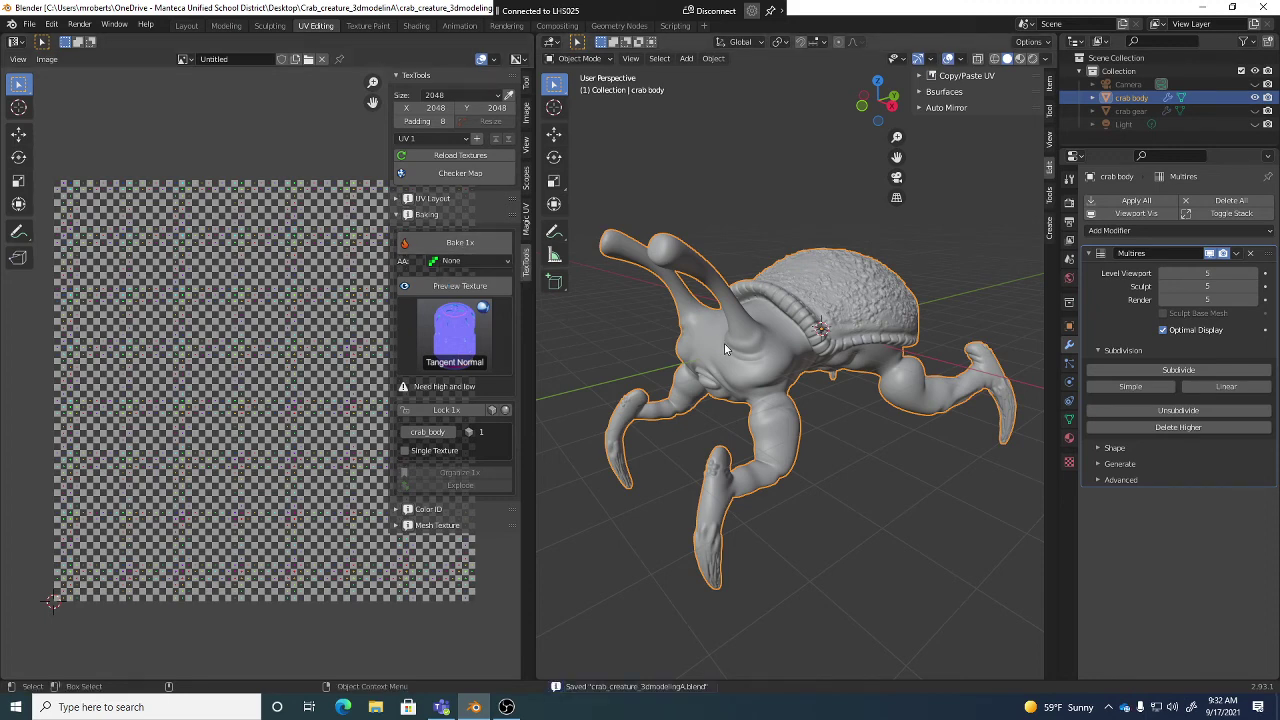
left_click(474, 246)
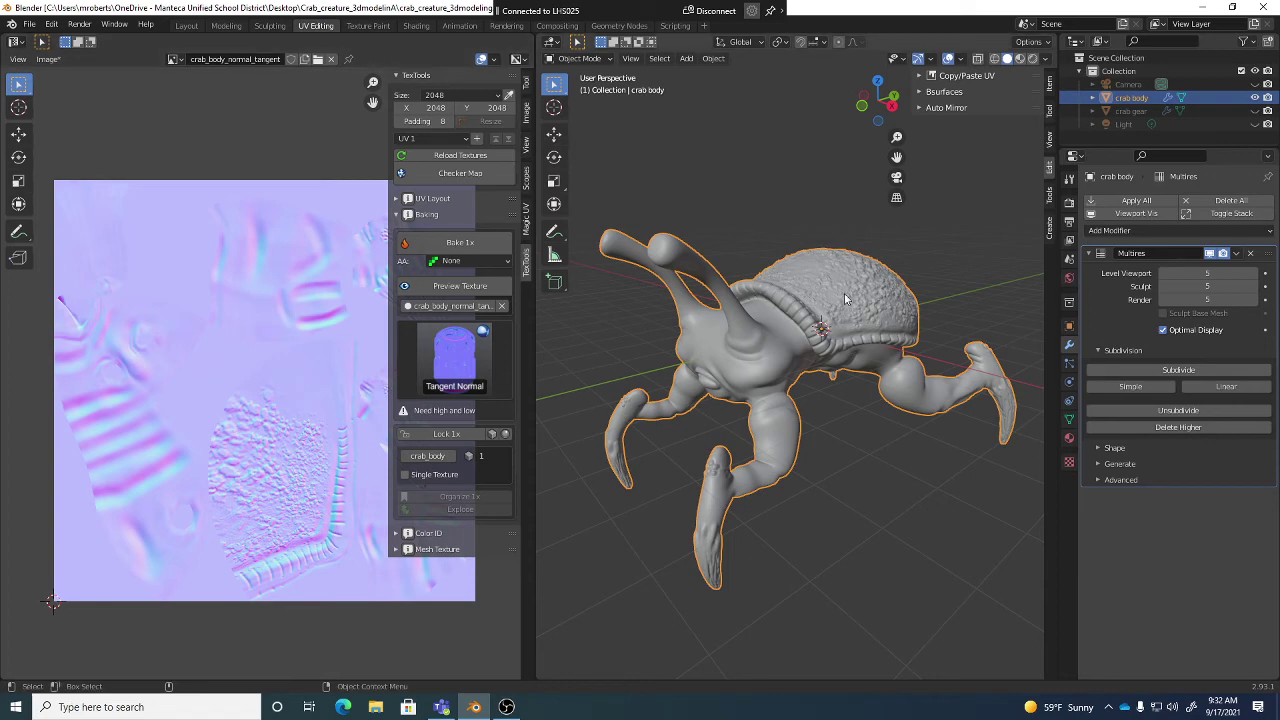
Step: Compare the sculpted shell texture and ridged rim on the crab body with their details in the baked normal map
middle_click_drag(876, 320, 846, 305)
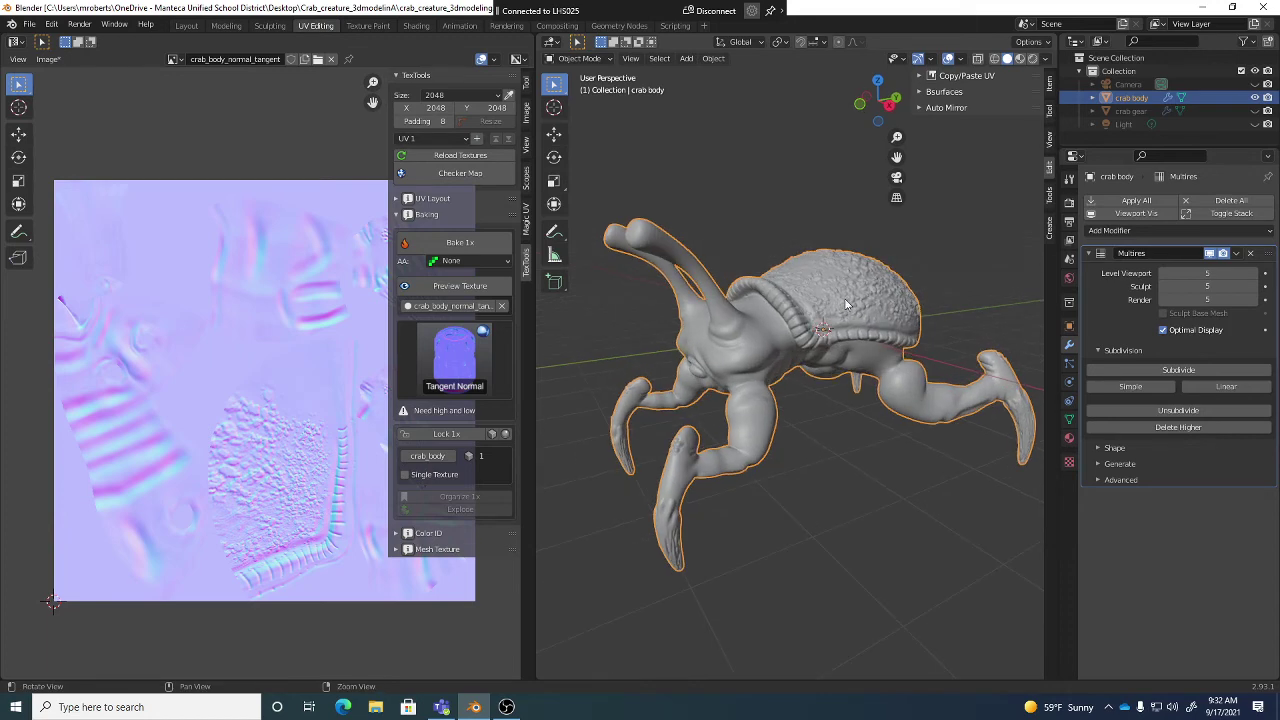
left_click_drag(846, 305, 811, 273, "alt")
right_click_drag(811, 273, 866, 299, "alt")
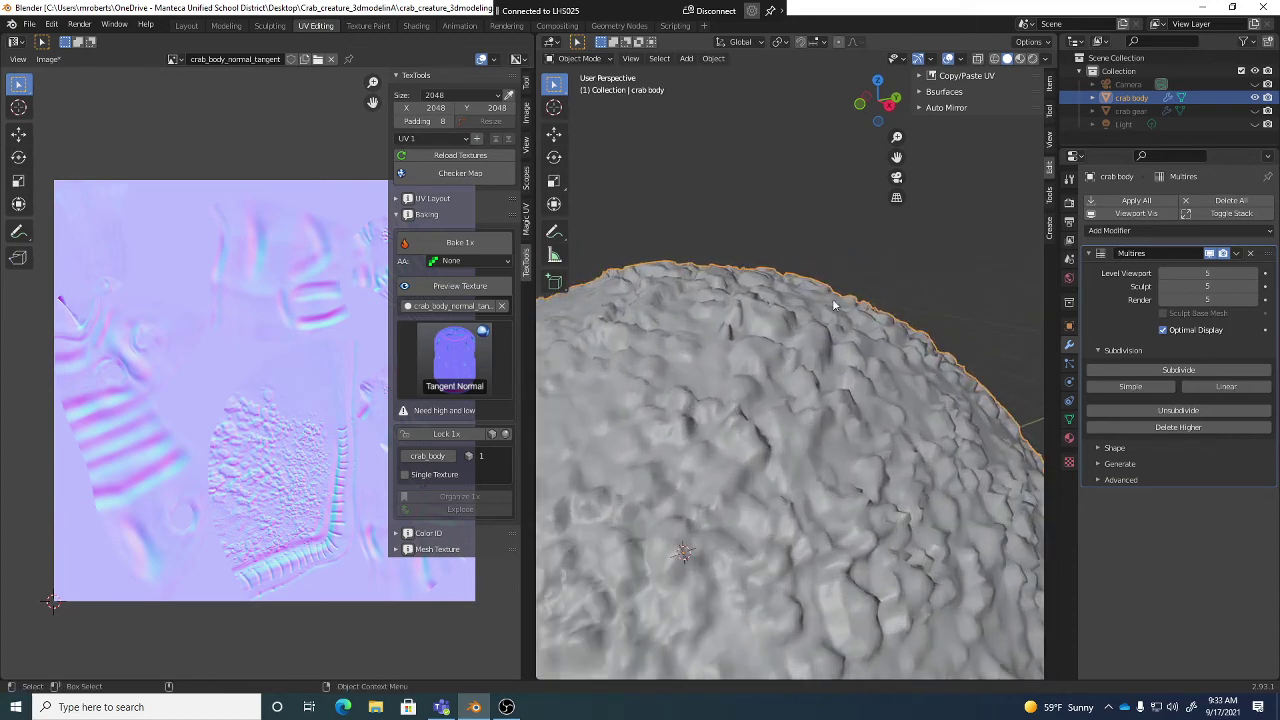
scroll(776, 297, "down", 6)
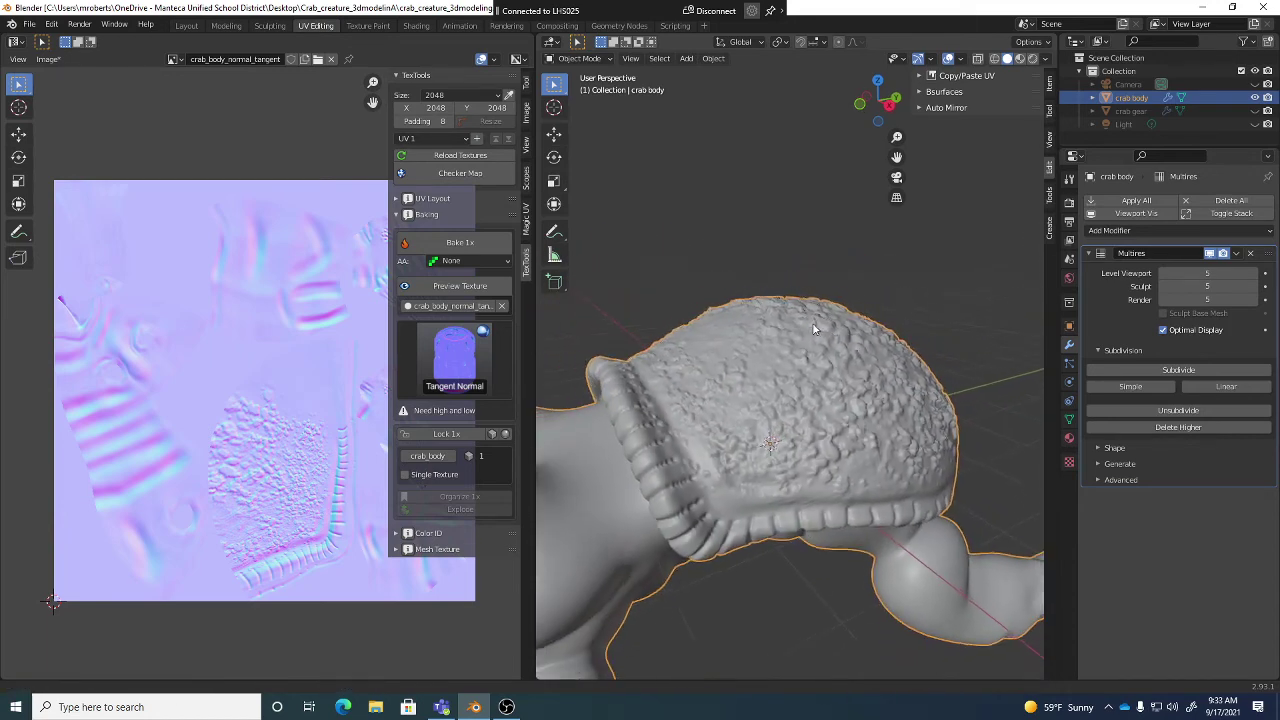
mouse_move(817, 329)
left_mouse_down("alt")
mouse_move(795, 334)
mouse_move(808, 330)
left_mouse_up("alt")
middle_click_drag(808, 330, 865, 308, "alt")
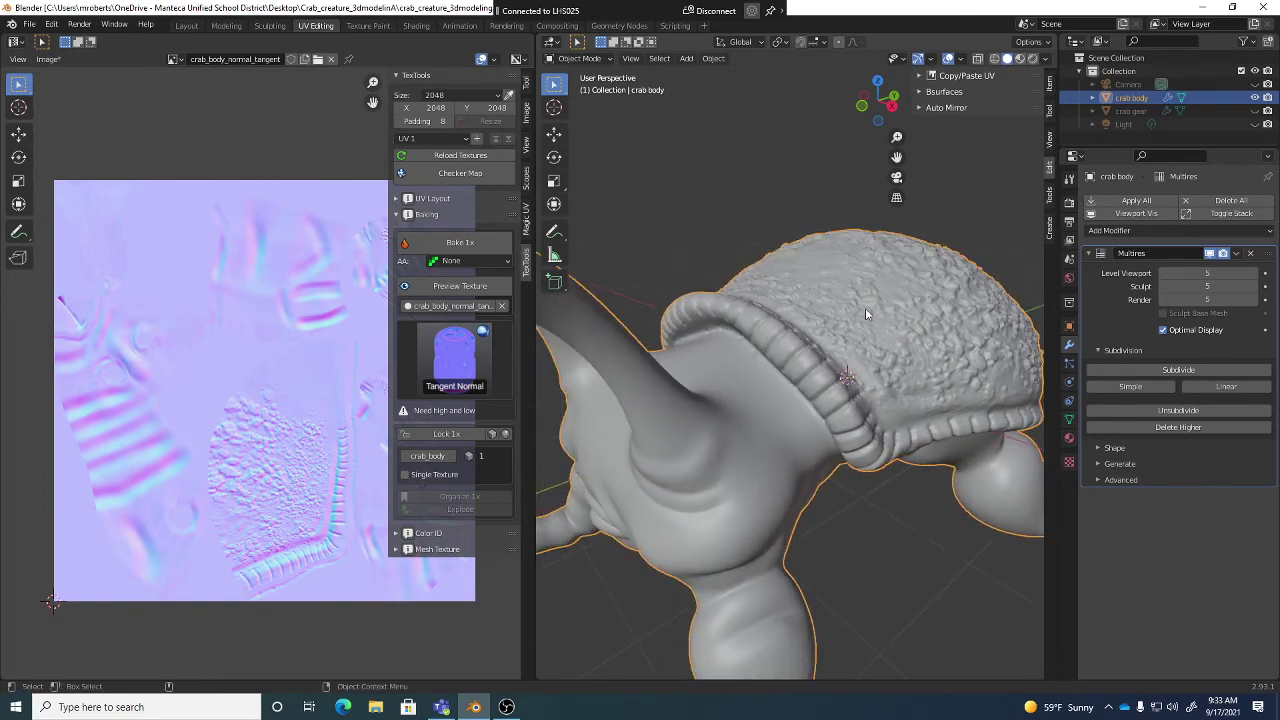
scroll(255, 372, "up", 4)
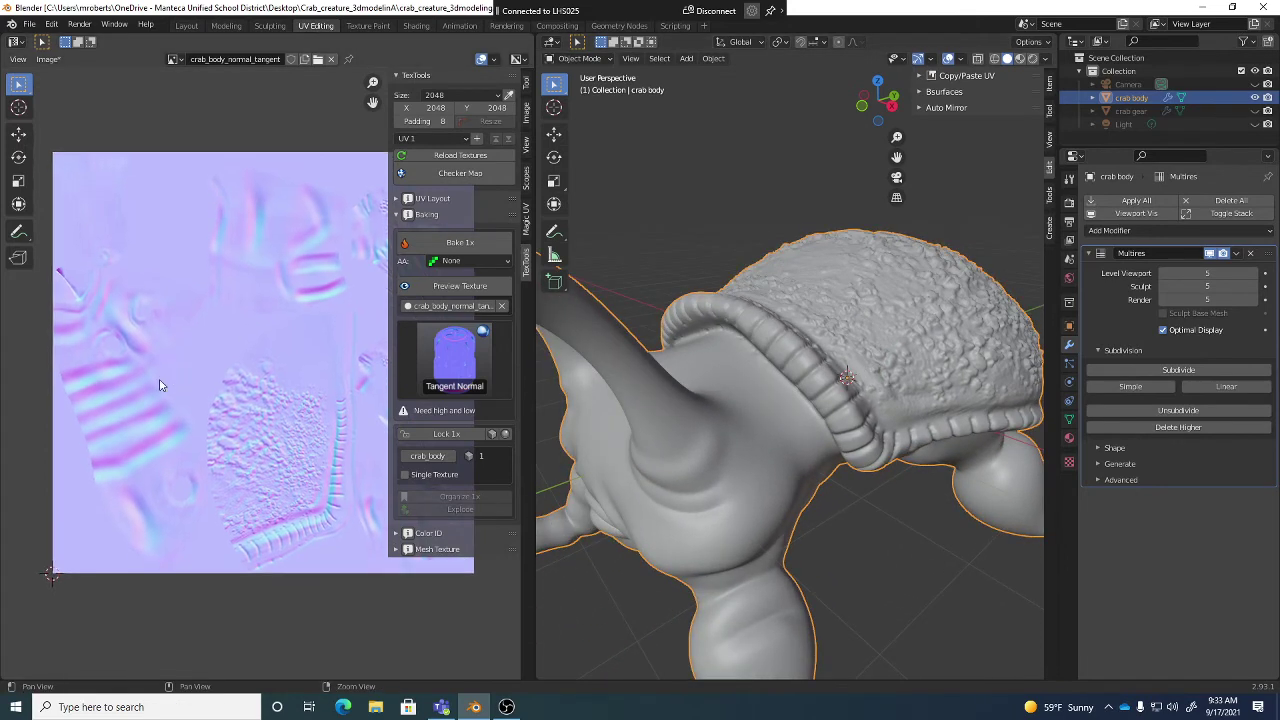
middle_click_drag(286, 363, 194, 334, "alt")
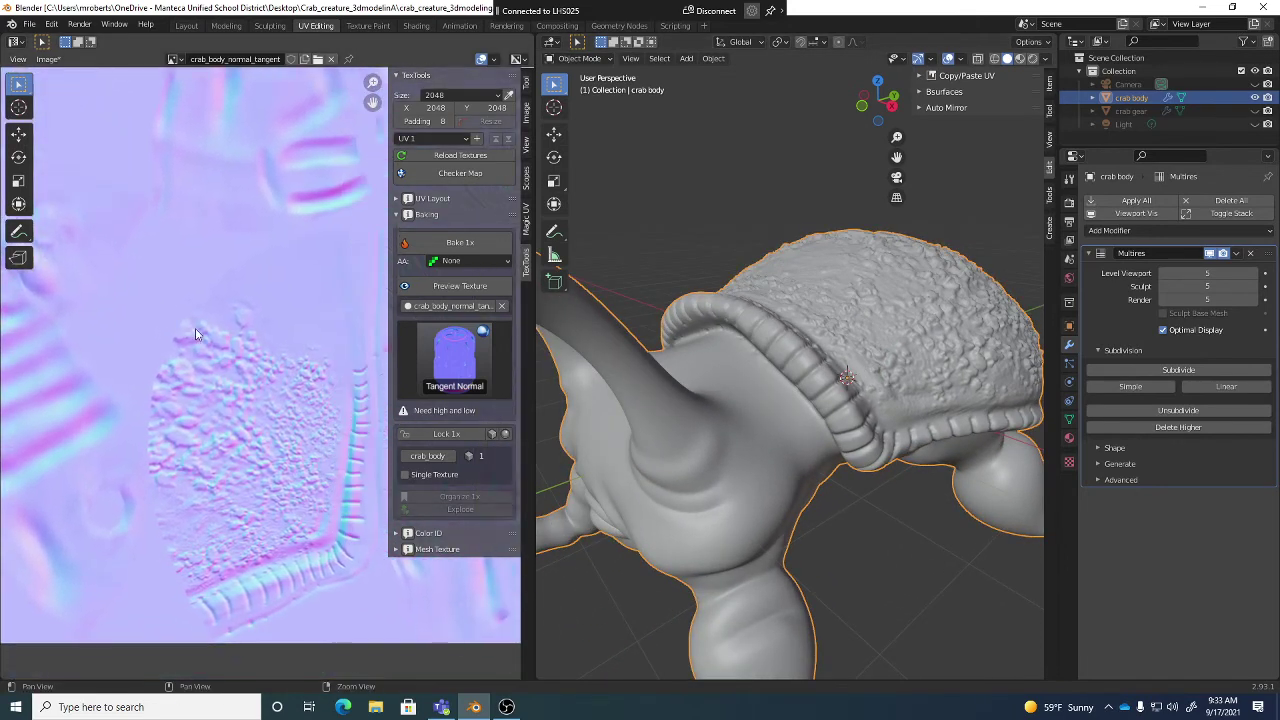
Step: Examine the shell and rim detail in the baked normal map up close, then view the whole map and the full crab model
right_click_drag(198, 337, 275, 367, "alt")
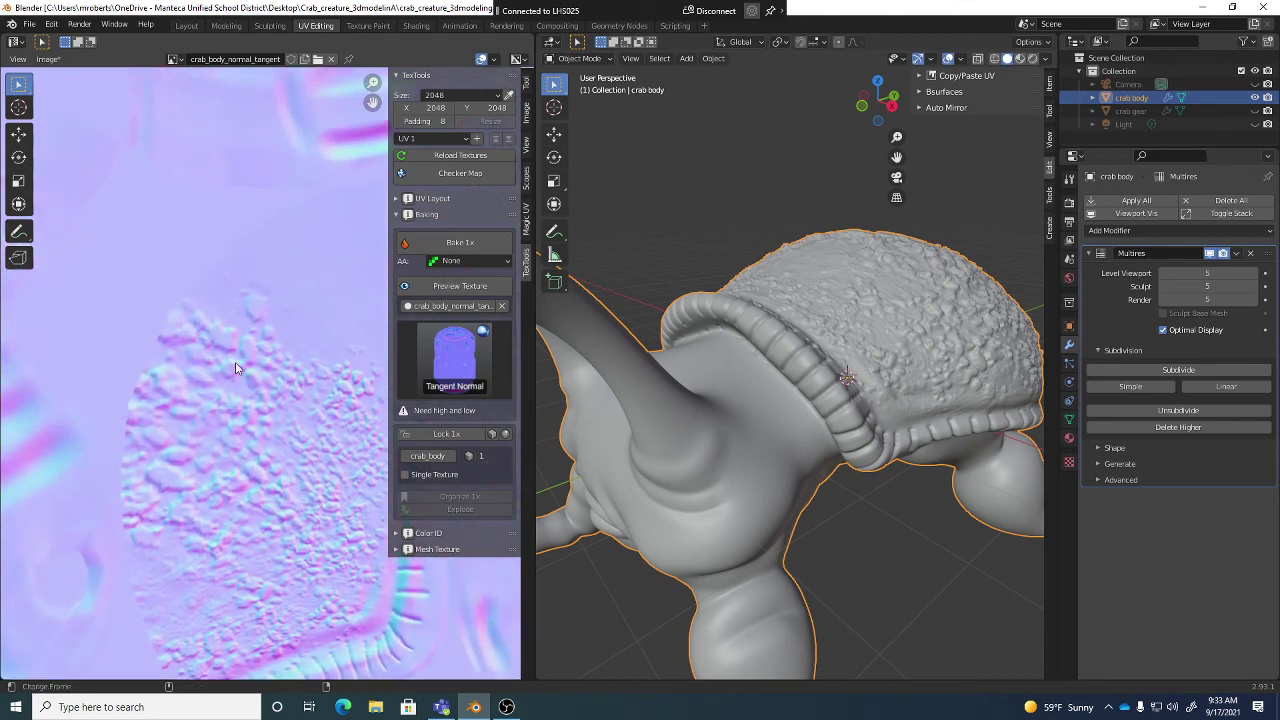
middle_click_drag(314, 400, 243, 478)
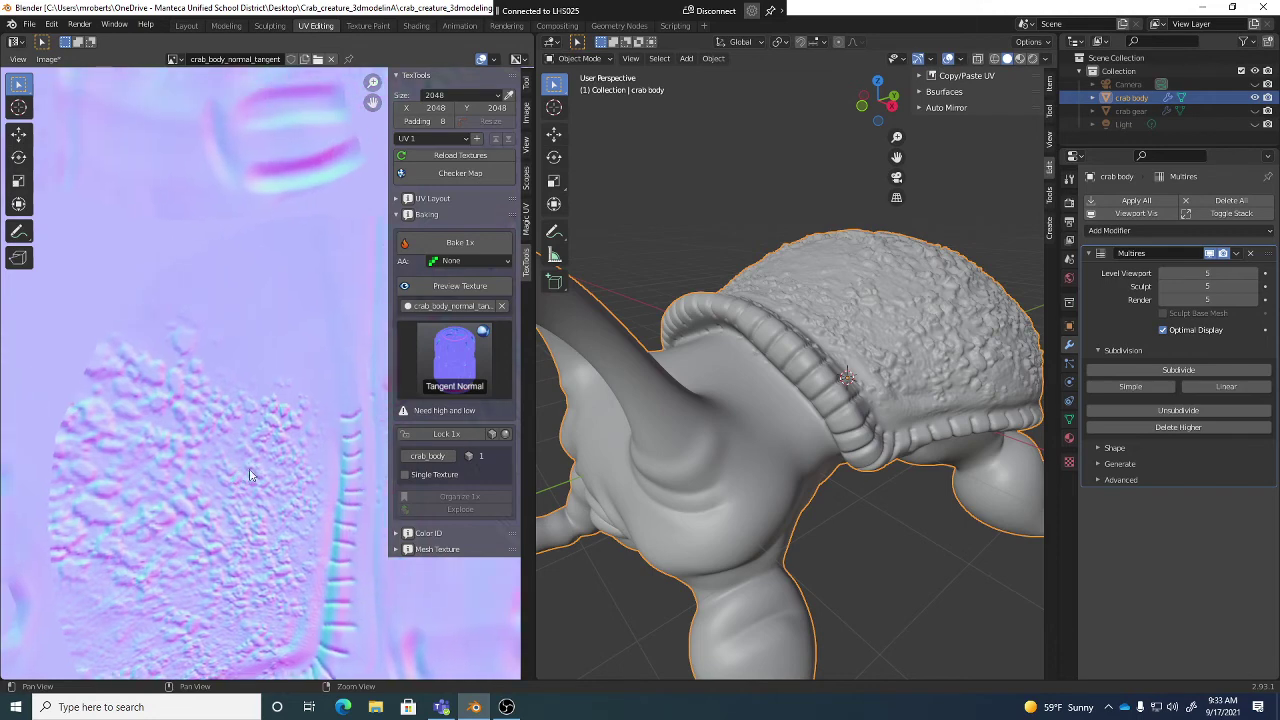
middle_click_drag(338, 261, 311, 315, "alt")
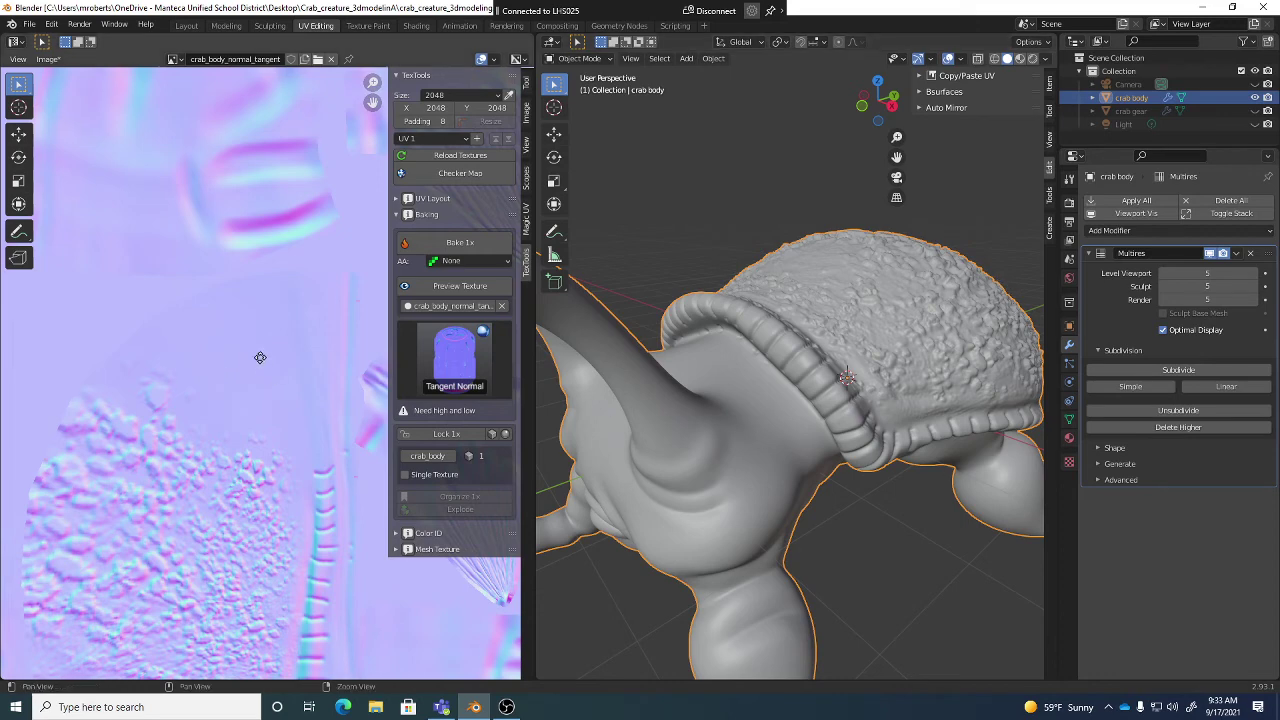
scroll(260, 357, "down", 8)
scroll(229, 380, "up", 3)
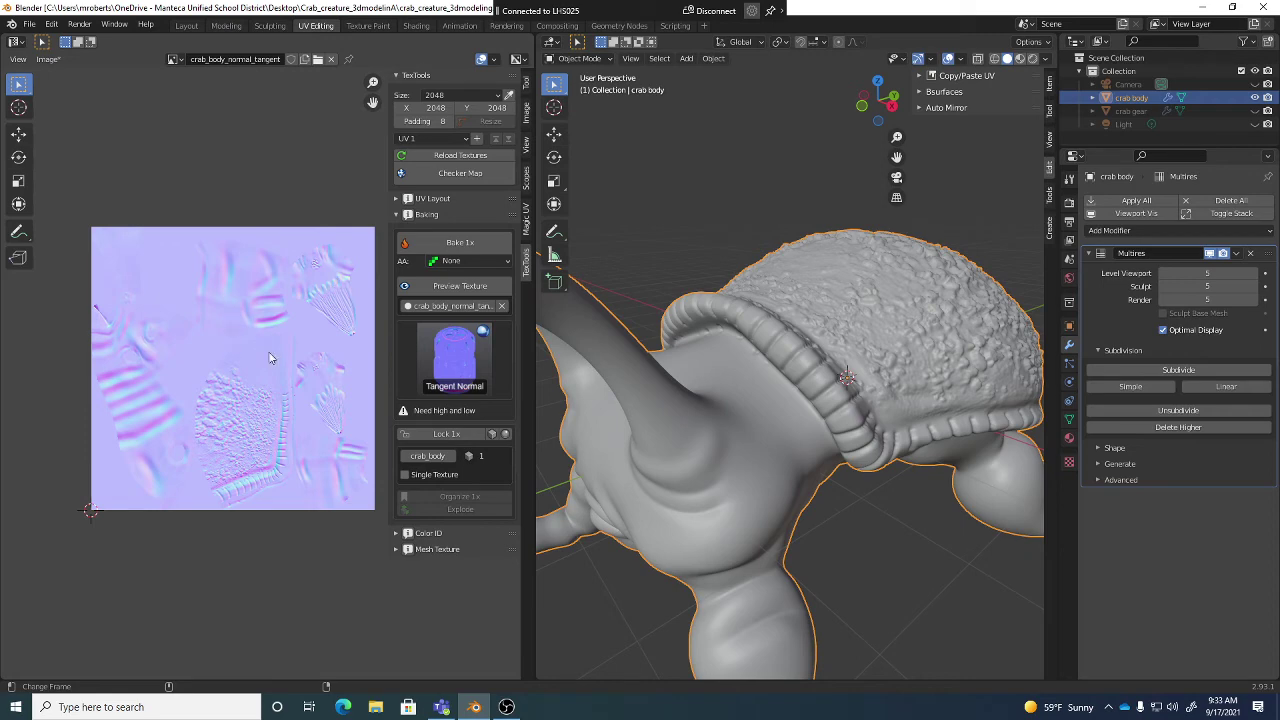
middle_click_drag(748, 354, 774, 344)
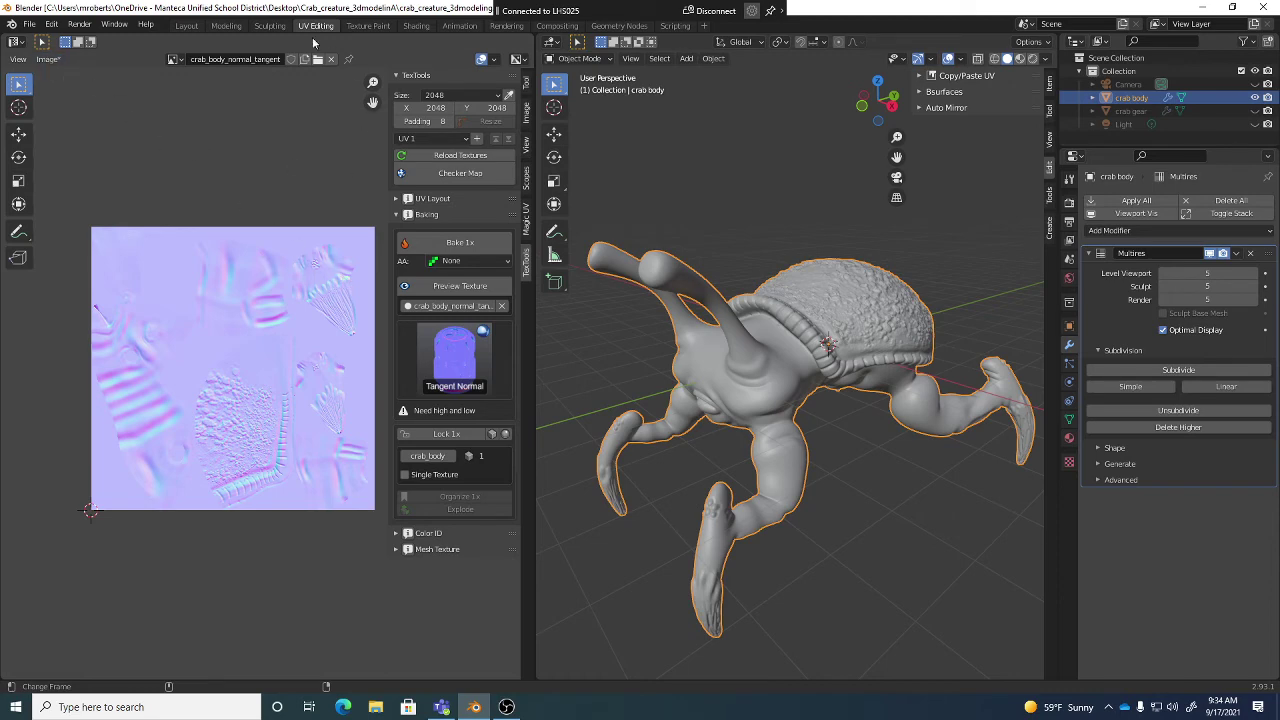
Step: Save the baked normal map as the PNG image crab_body_normal_tangent.png in the Crab_creature_3dmodelinA folder
left_click(48, 59)
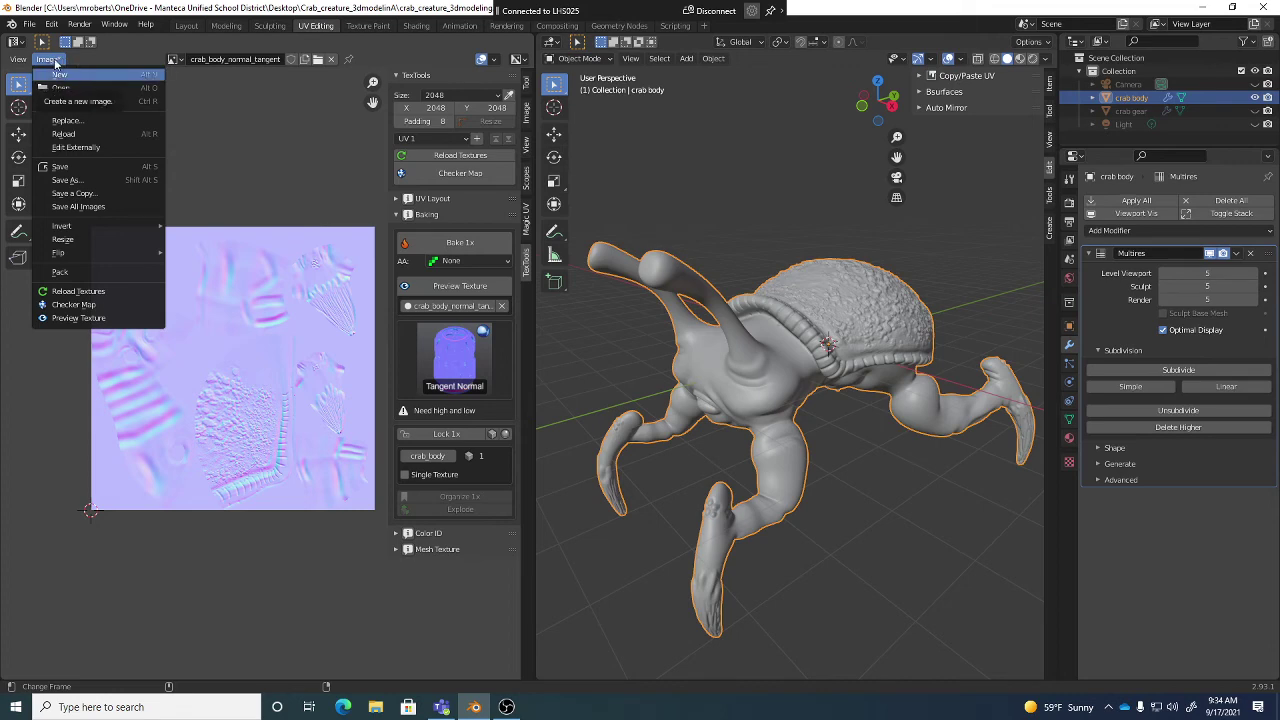
left_click(64, 180)
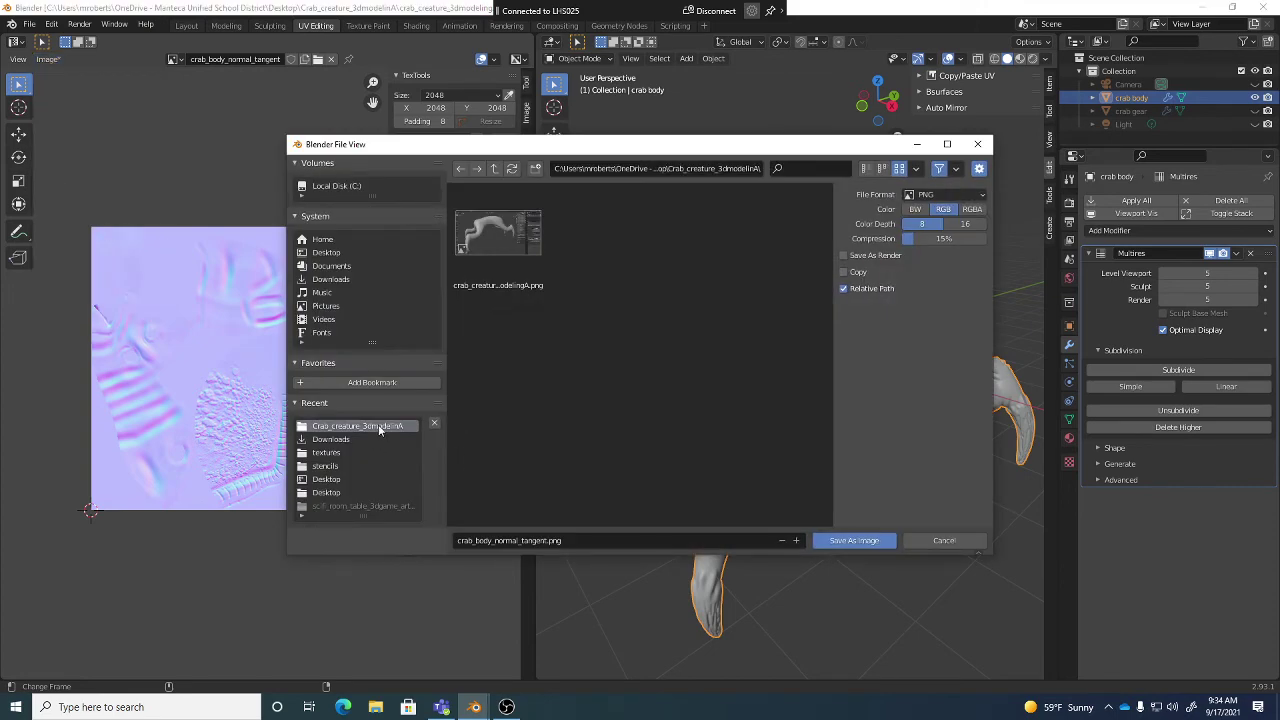
left_click(585, 535)
left_click(599, 539)
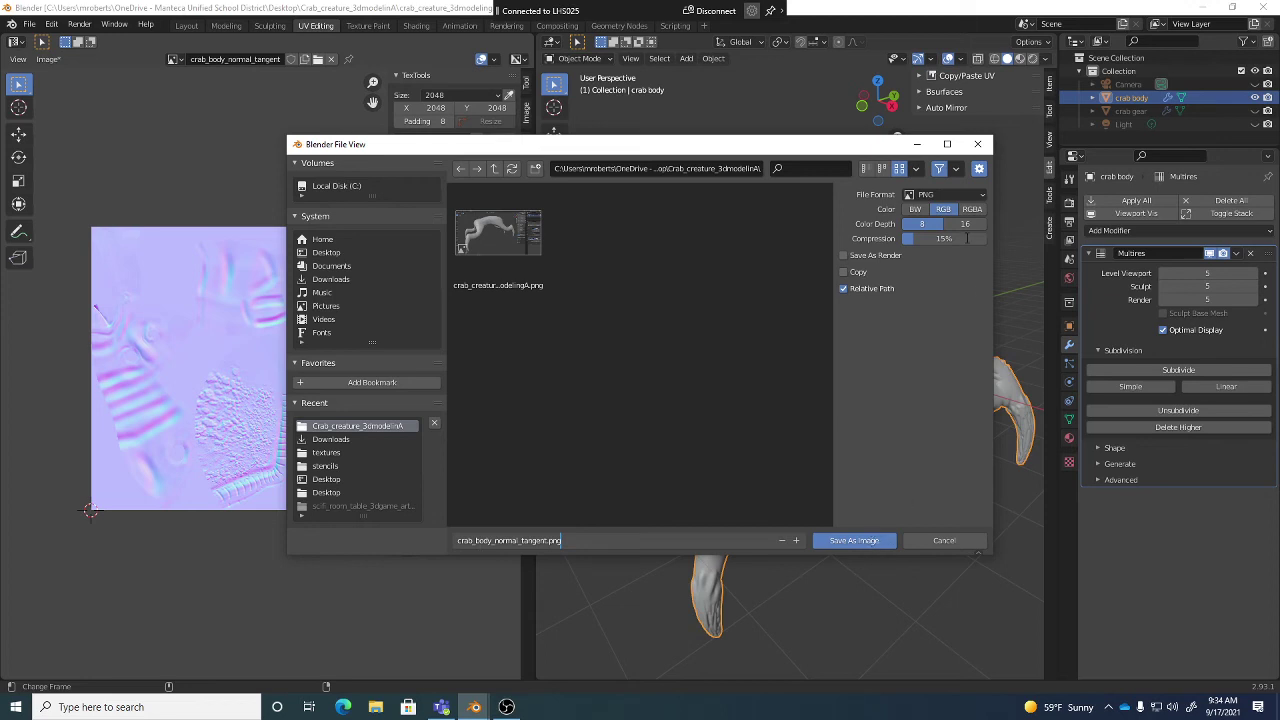
left_click(861, 540)
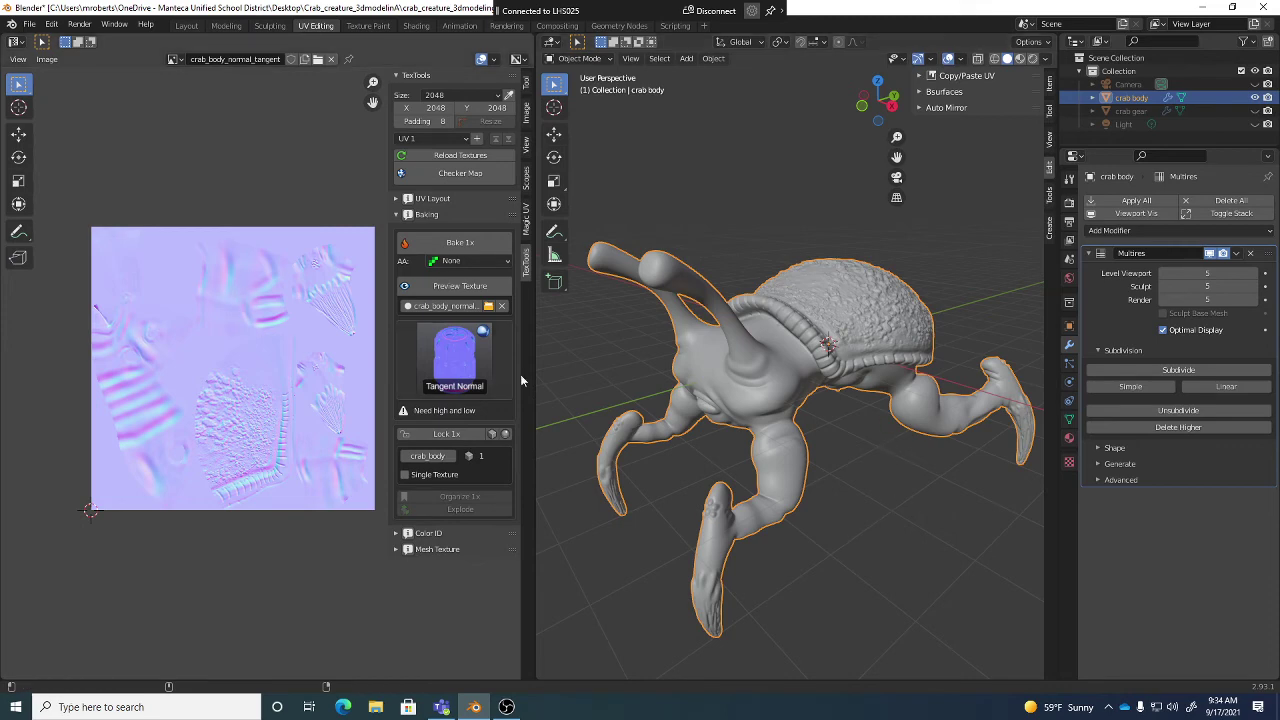
Step: Turn on automatic packing of external data into the .blend file and revisit that option
left_click(31, 25)
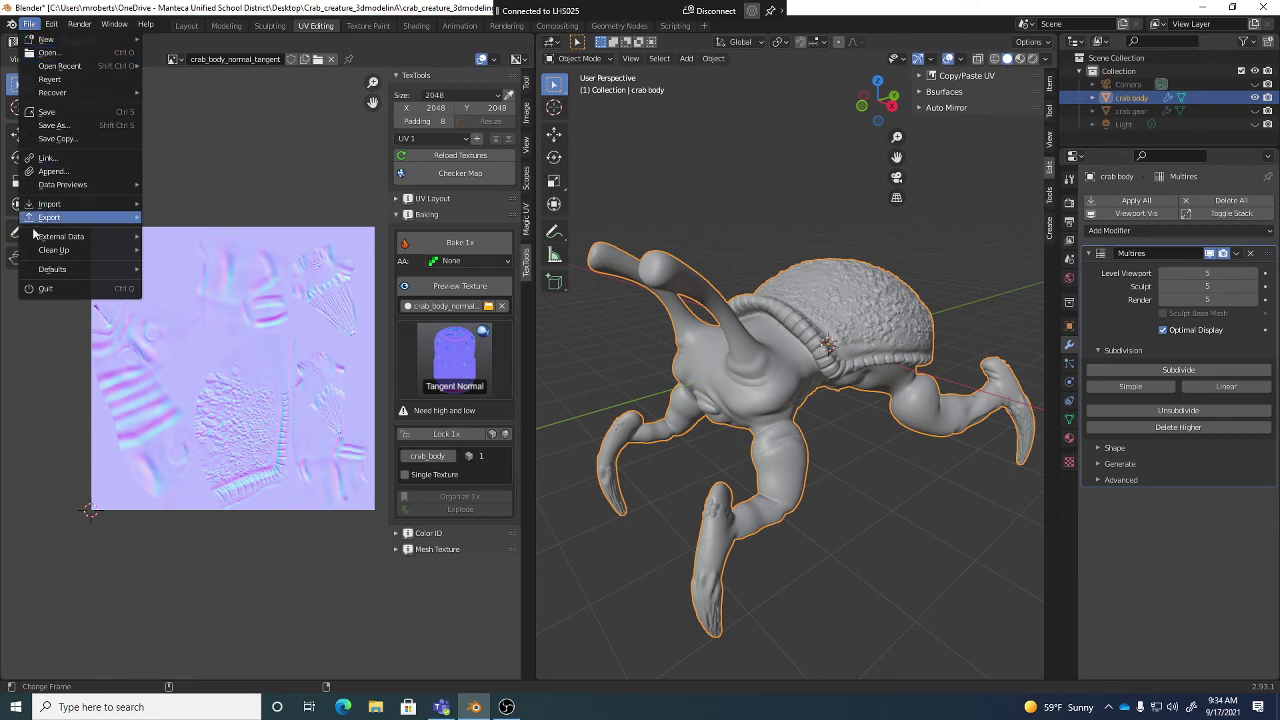
mouse_move(48, 237)
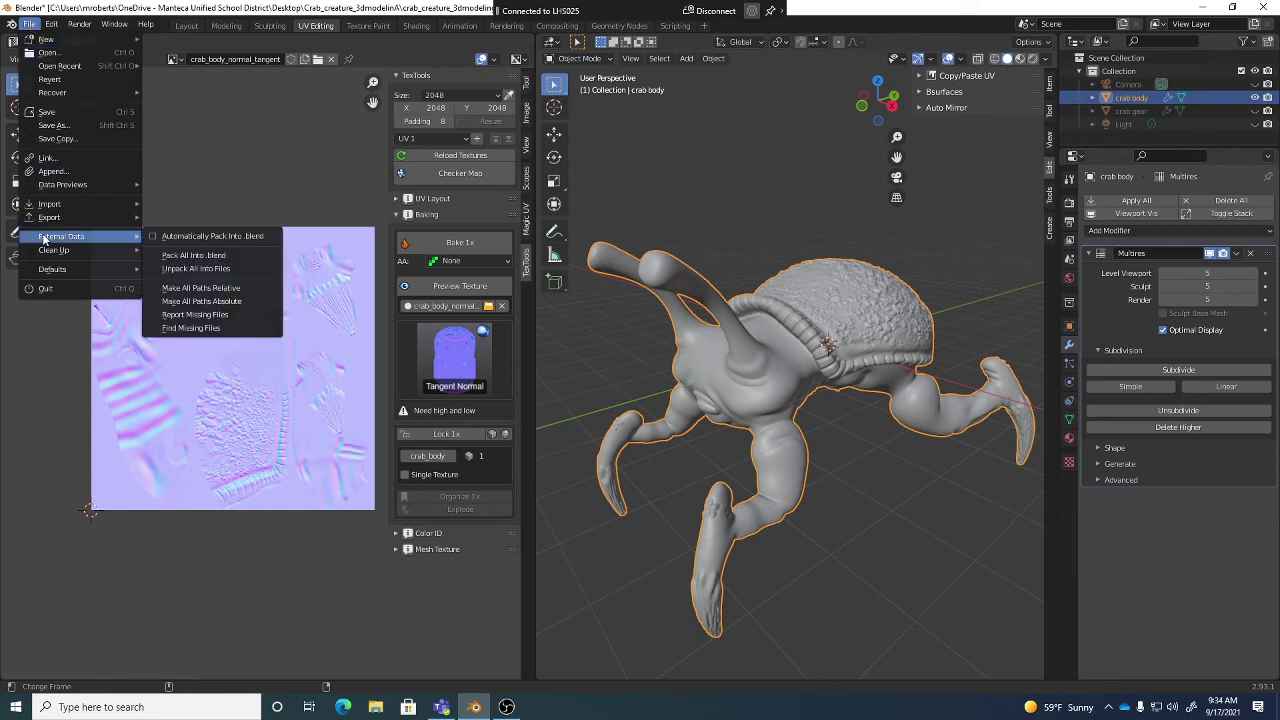
left_click(207, 238)
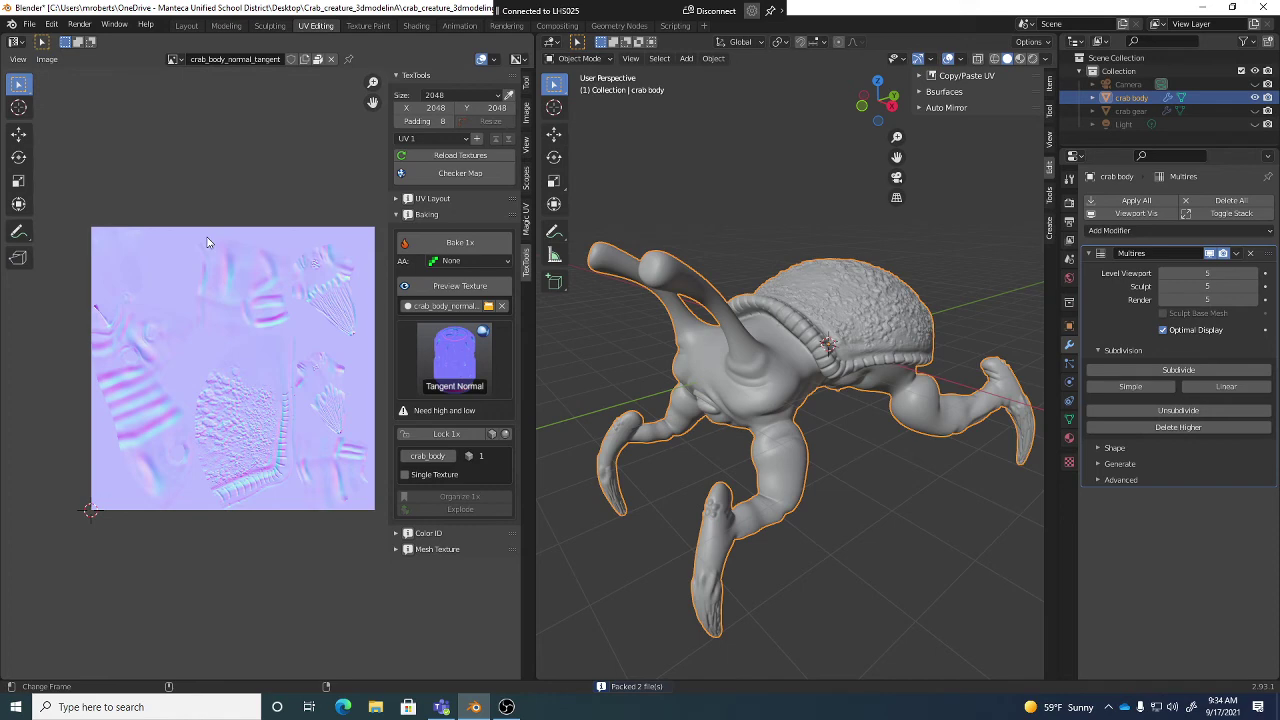
left_click(28, 24)
mouse_move(70, 237)
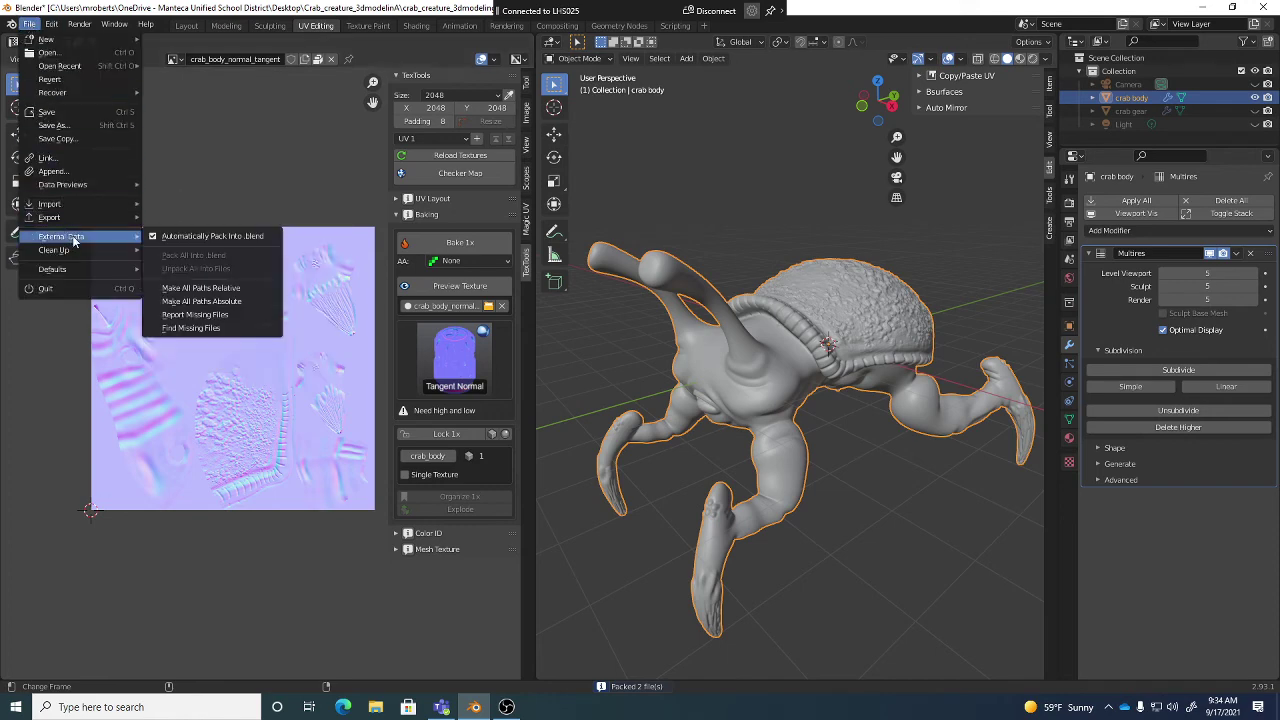
left_click(203, 237)
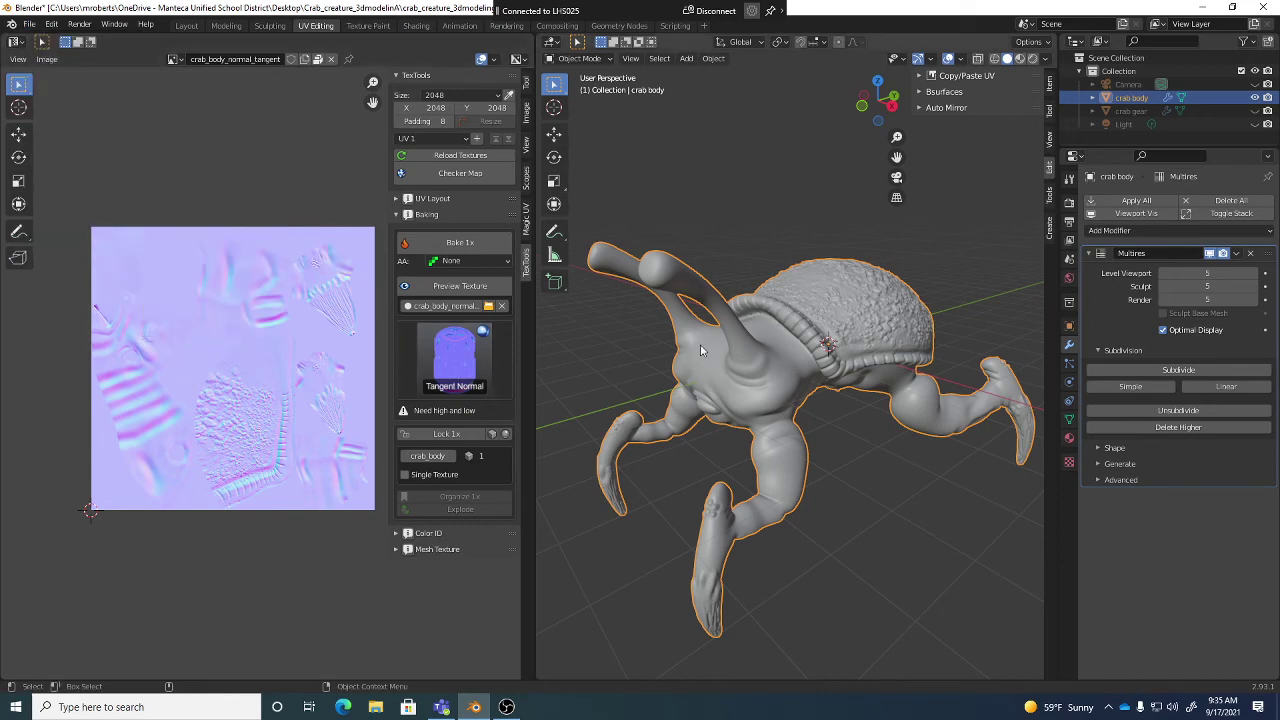
Step: Remove the Multires modifier from the crab body
left_click(1251, 254)
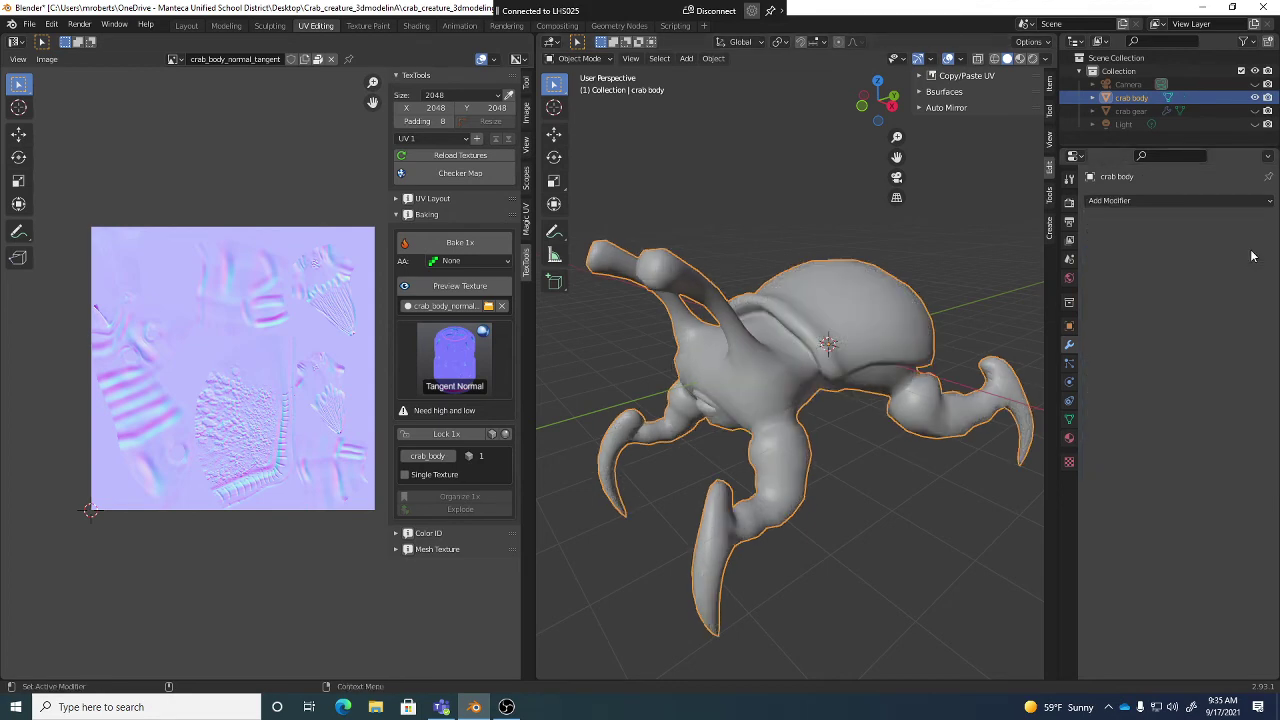
middle_click_drag(908, 337, 882, 330)
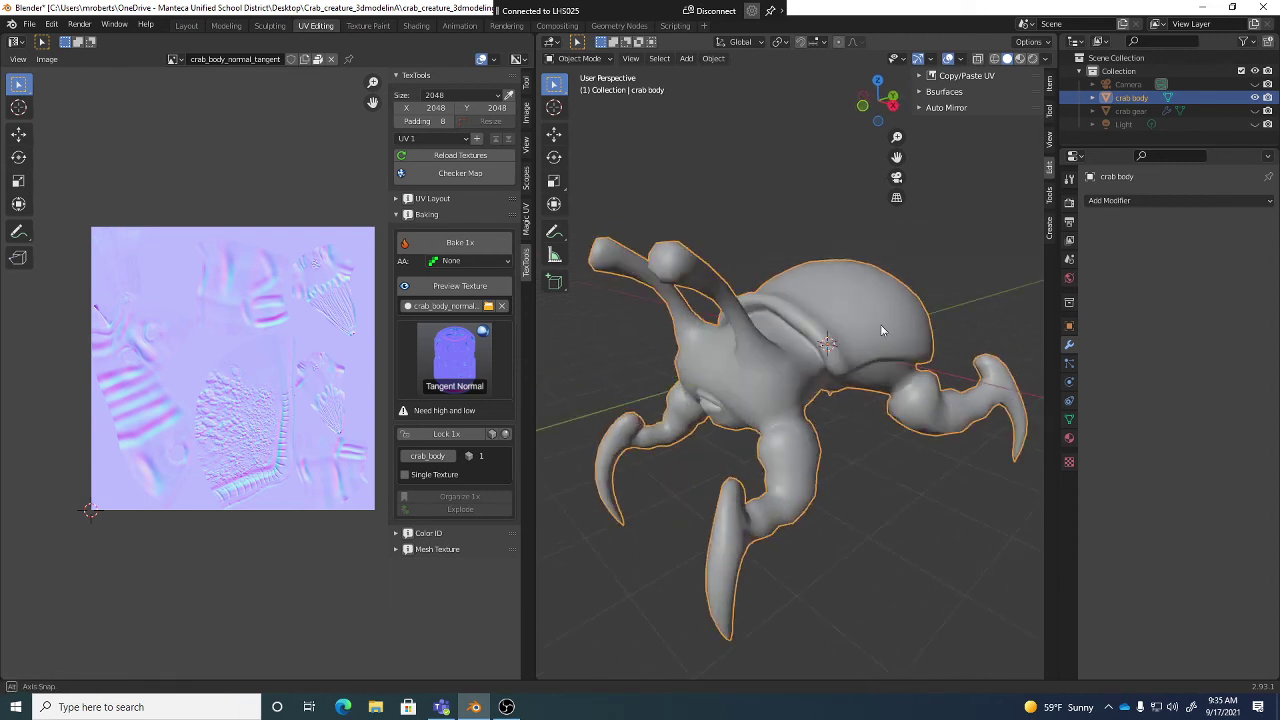
Step: Switch to the Shading workspace and bring the crab body and its material nodes fully into view
left_click(414, 27)
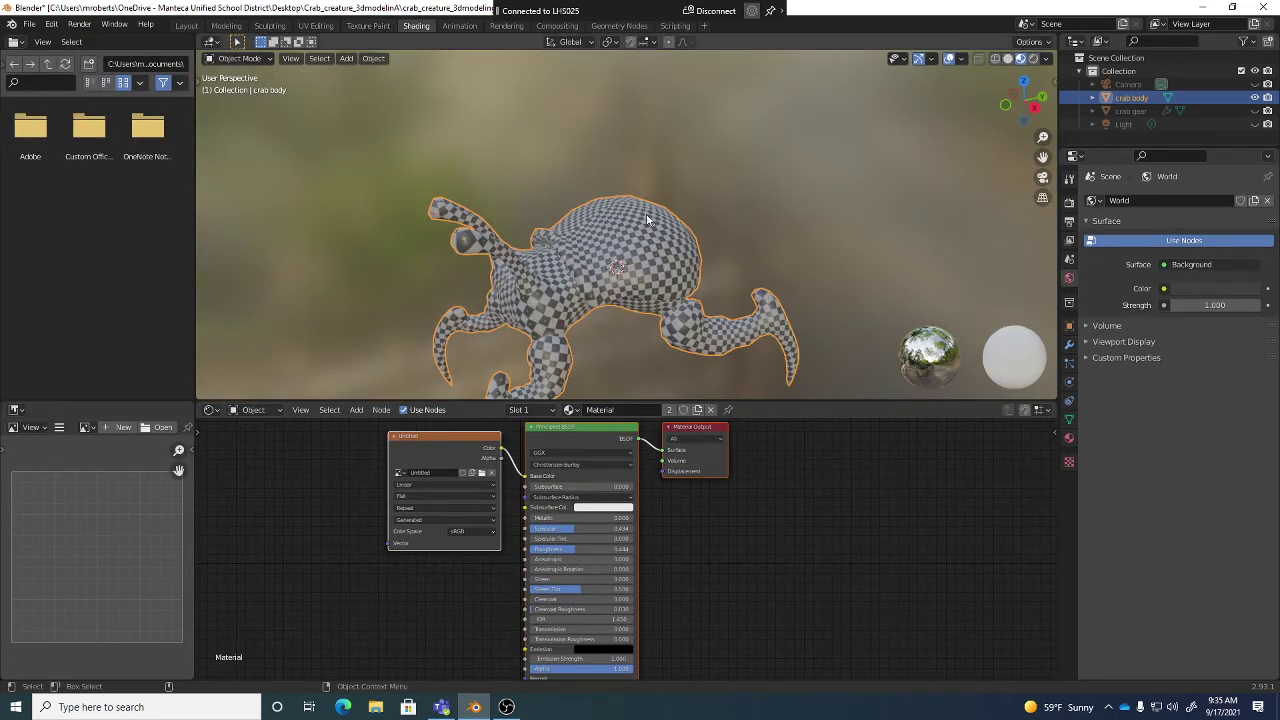
left_click(304, 26)
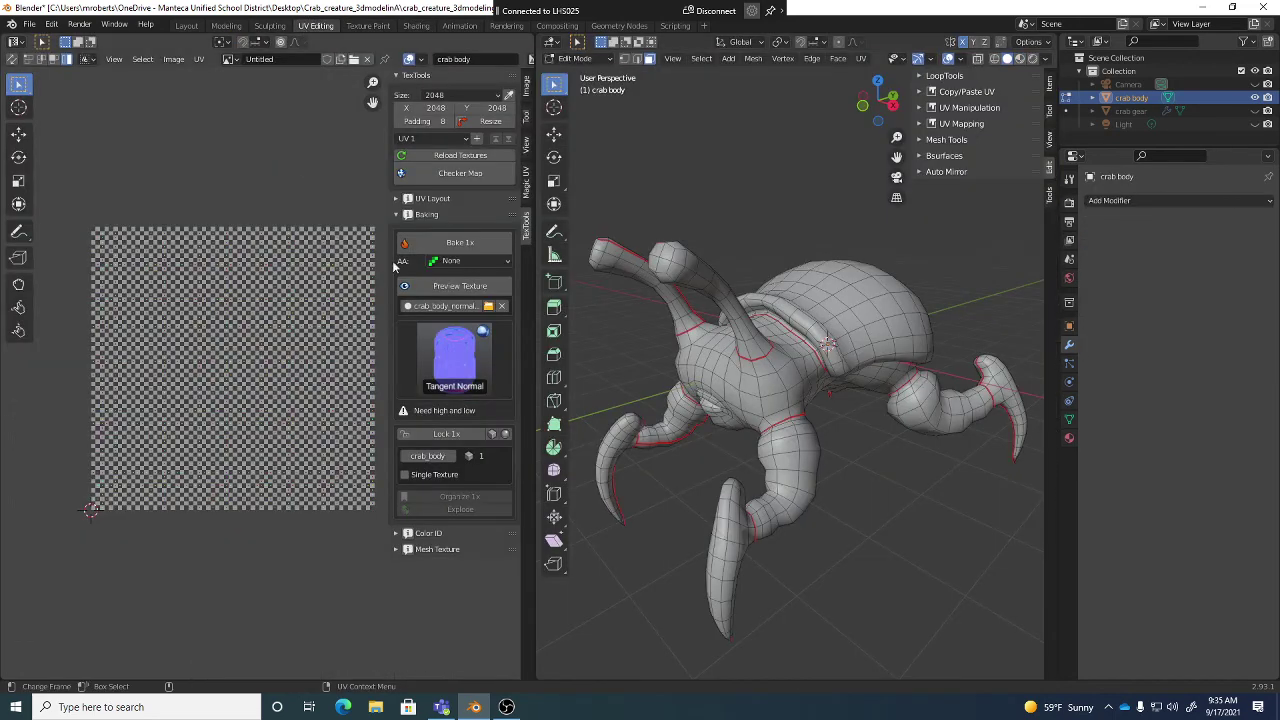
left_click(416, 26)
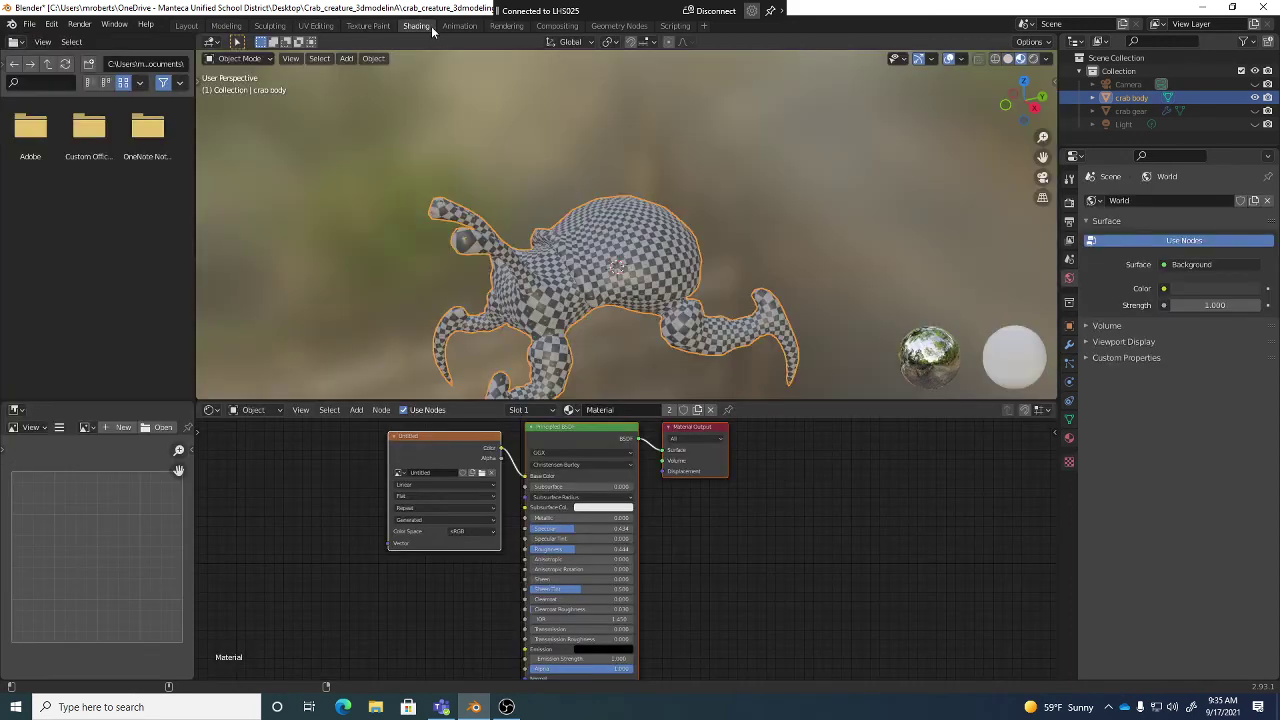
middle_click_drag(672, 255, 676, 211)
middle_click_drag(772, 513, 741, 503)
scroll(774, 496, "down", 3)
middle_click_drag(663, 246, 673, 260)
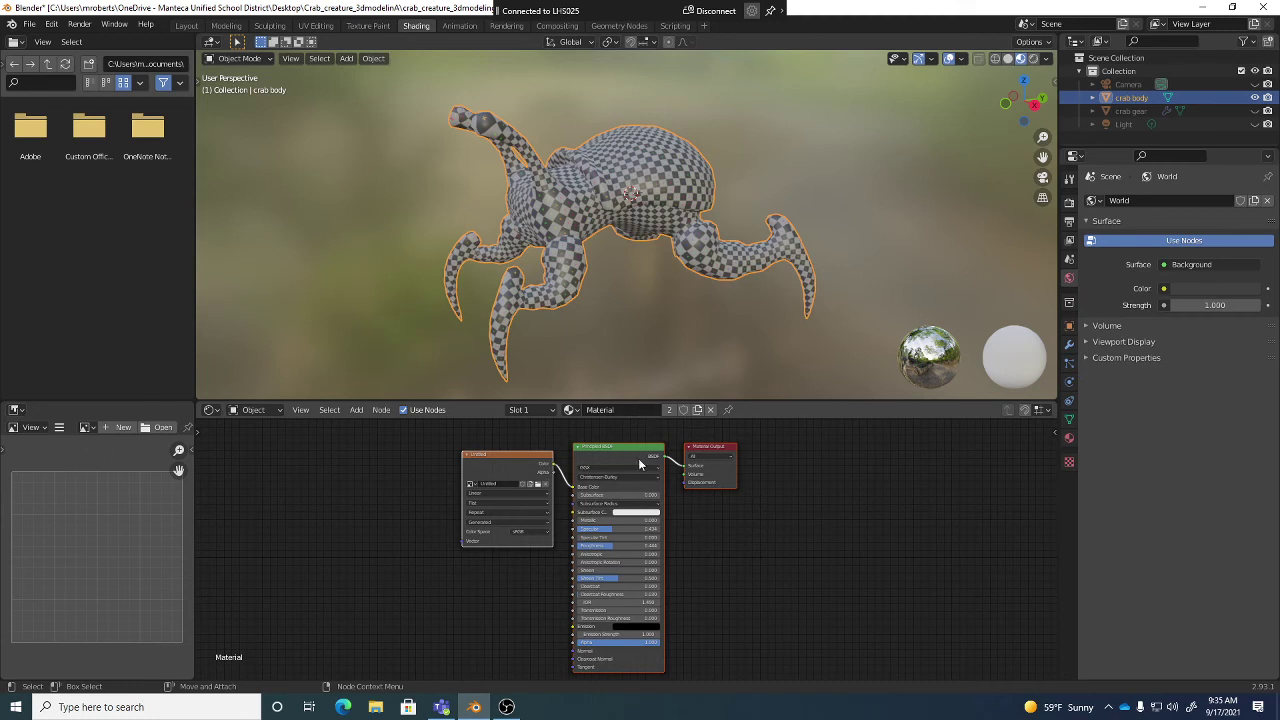
middle_click_drag(742, 552, 755, 548)
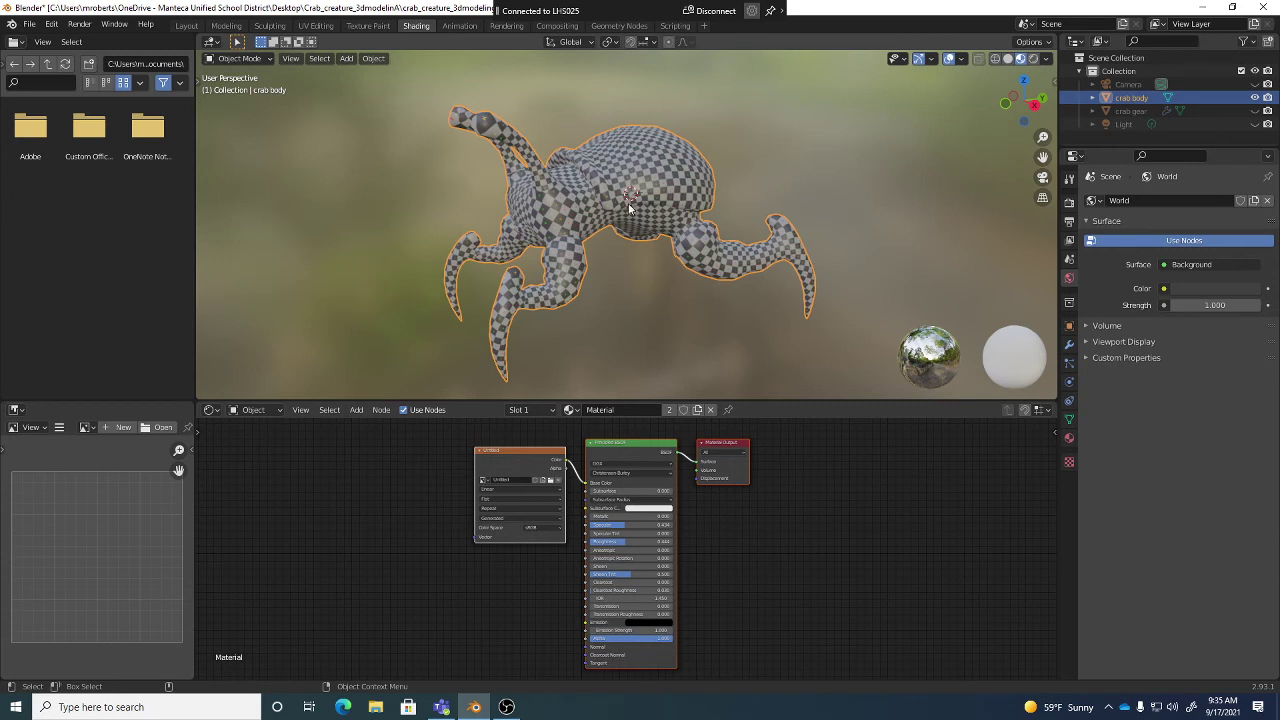
Step: Rename the crab body's material to "crab body" and keep it as the assigned material
left_click(577, 411)
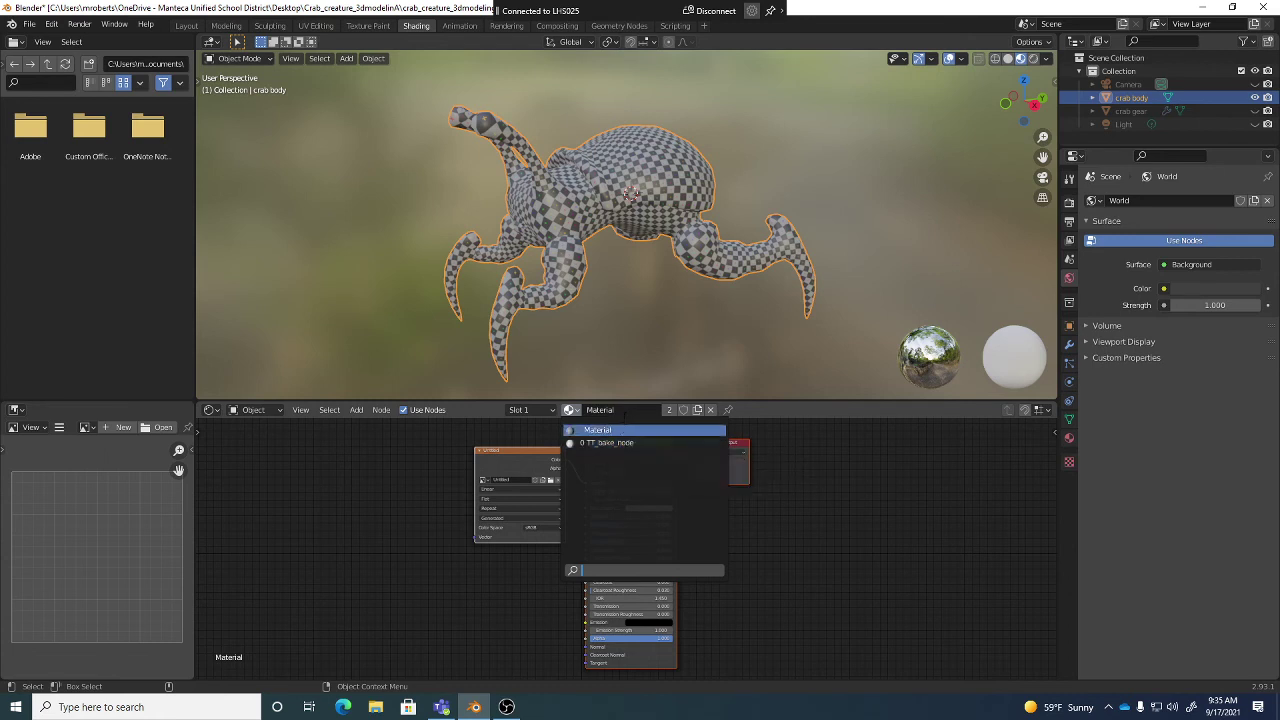
left_click(600, 430)
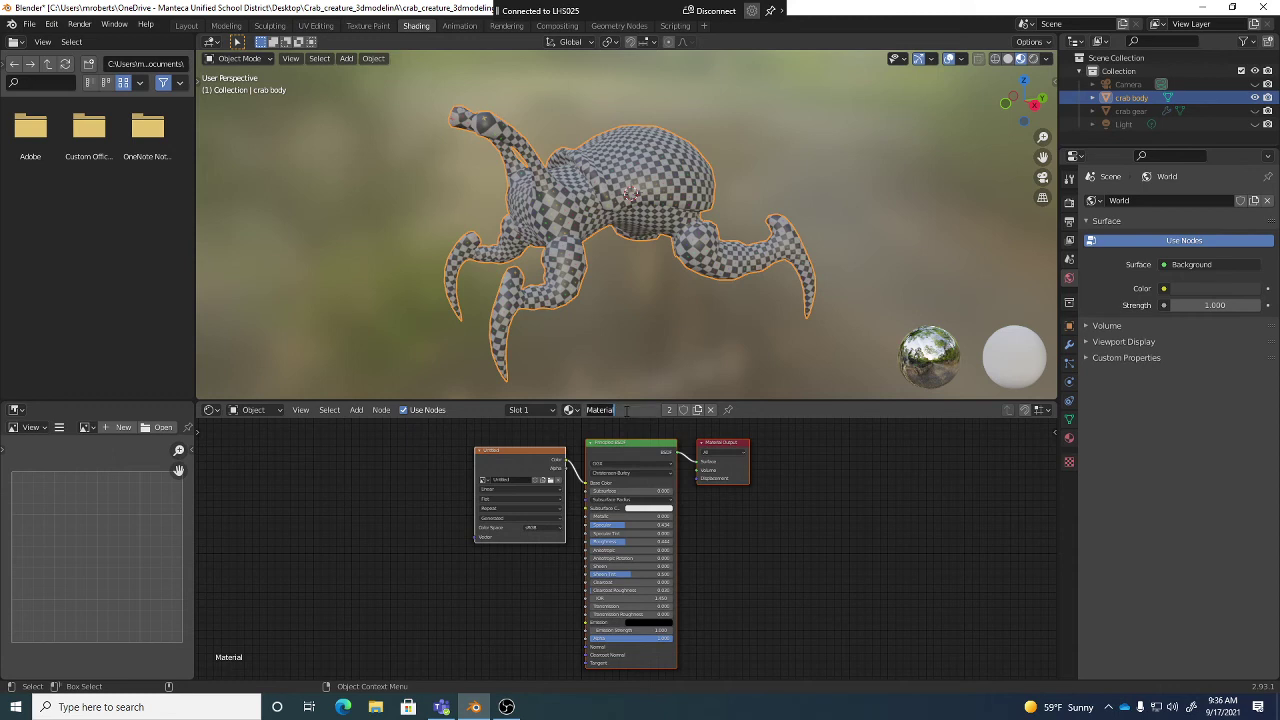
type("crab body")
key("Return")
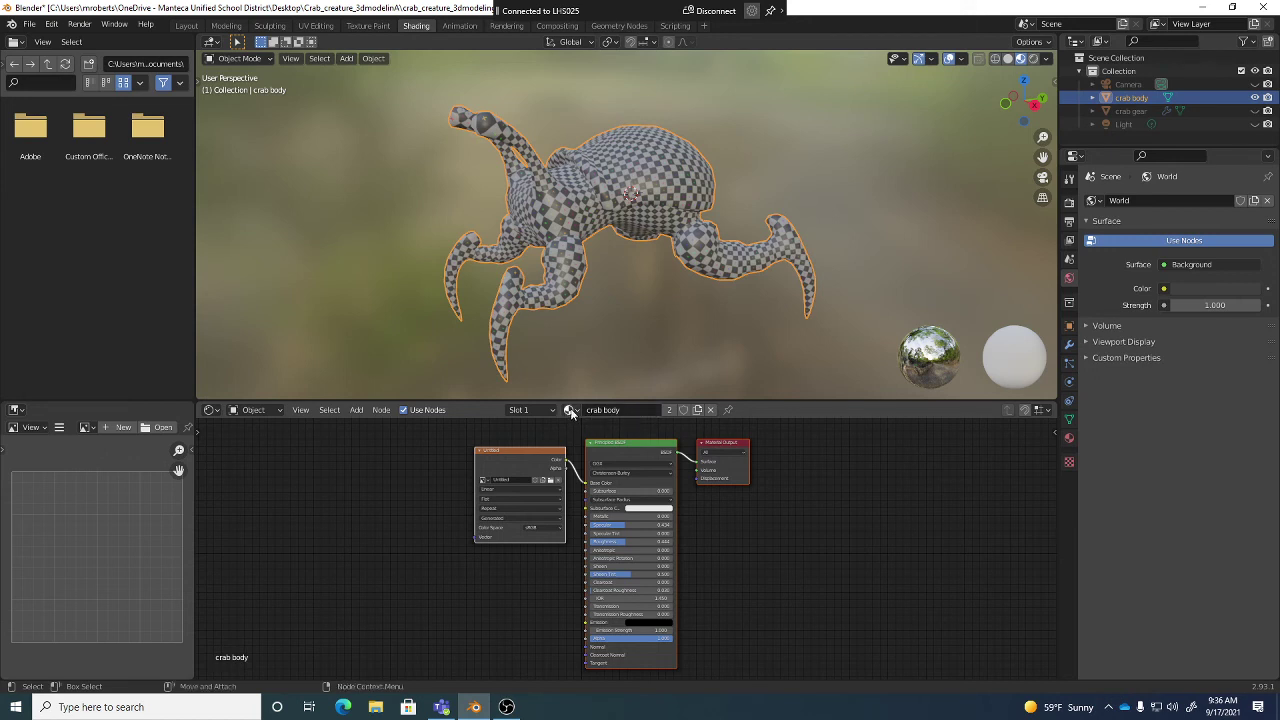
left_click(570, 410)
left_click(606, 431)
left_click(632, 411)
left_click(423, 458)
Step: Delete the Untitled checker image texture node feeding the Base Color of the crab body material
middle_click_drag(493, 499, 519, 509, "alt")
right_click_drag(519, 509, 567, 491, "alt")
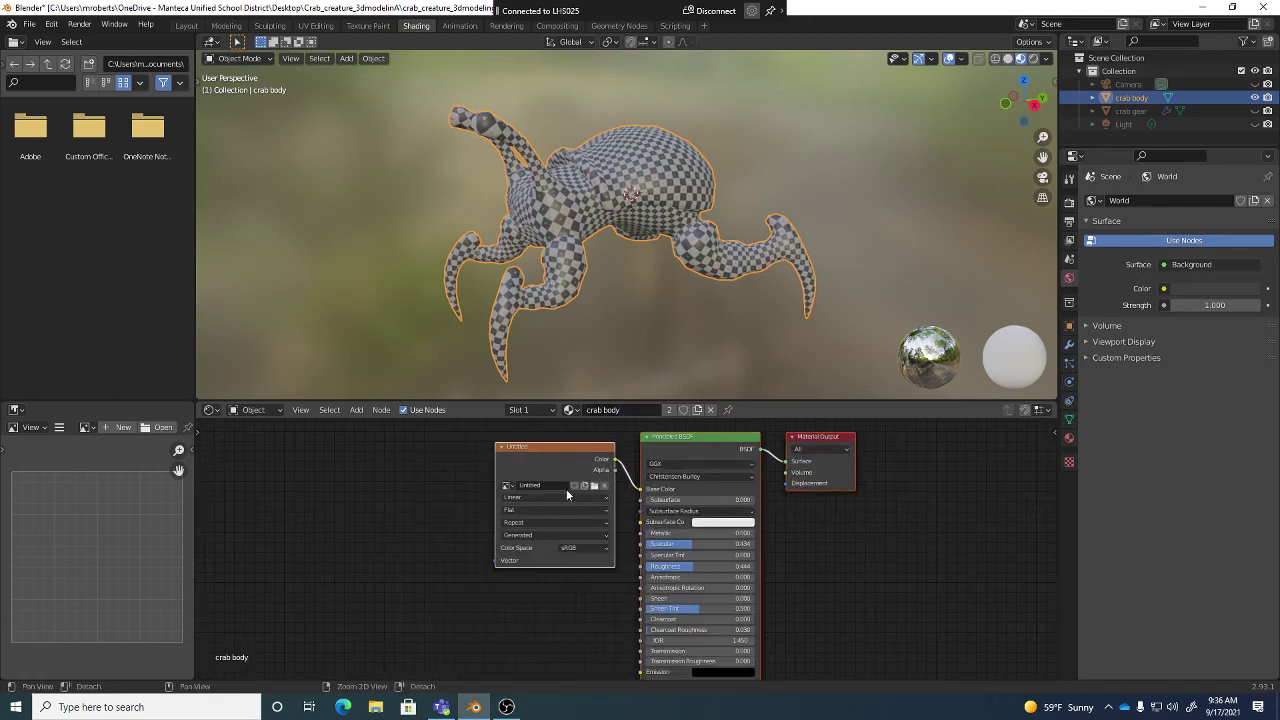
middle_click_drag(566, 491, 563, 500, "alt")
mouse_move(547, 455)
left_mouse_down()
mouse_move(466, 463)
mouse_move(553, 463)
mouse_move(560, 449)
left_mouse_up()
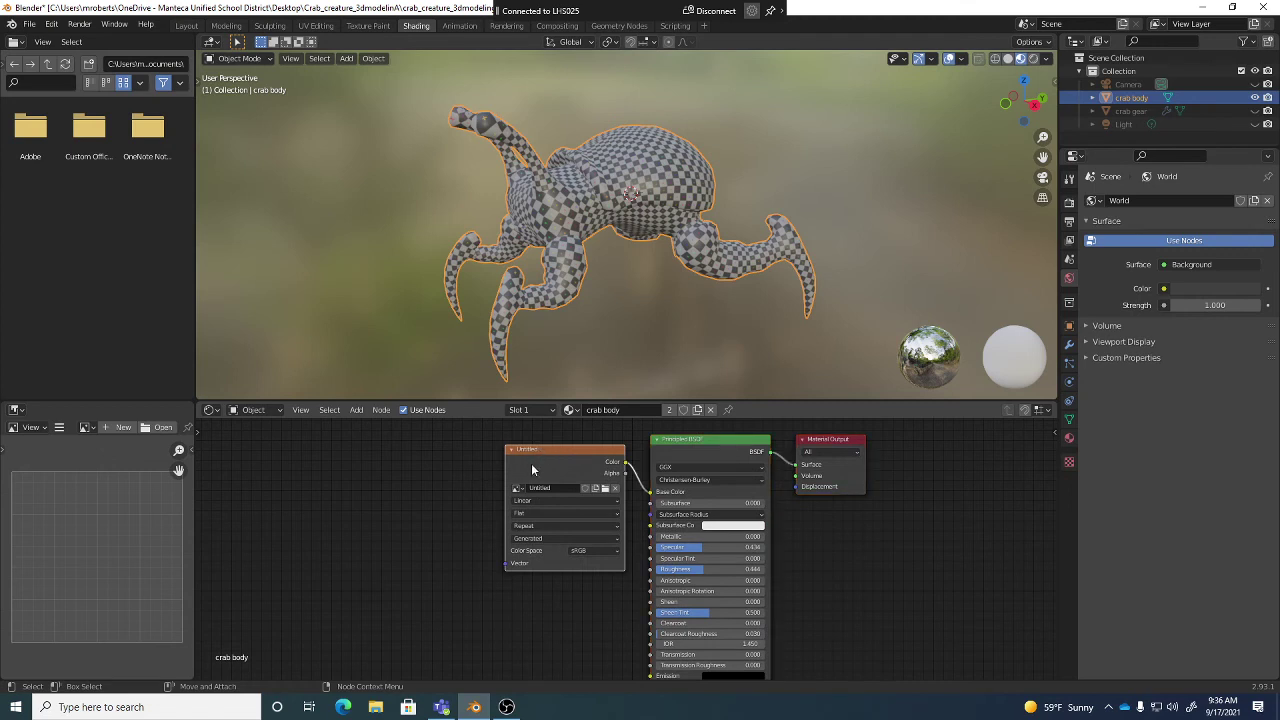
key("x")
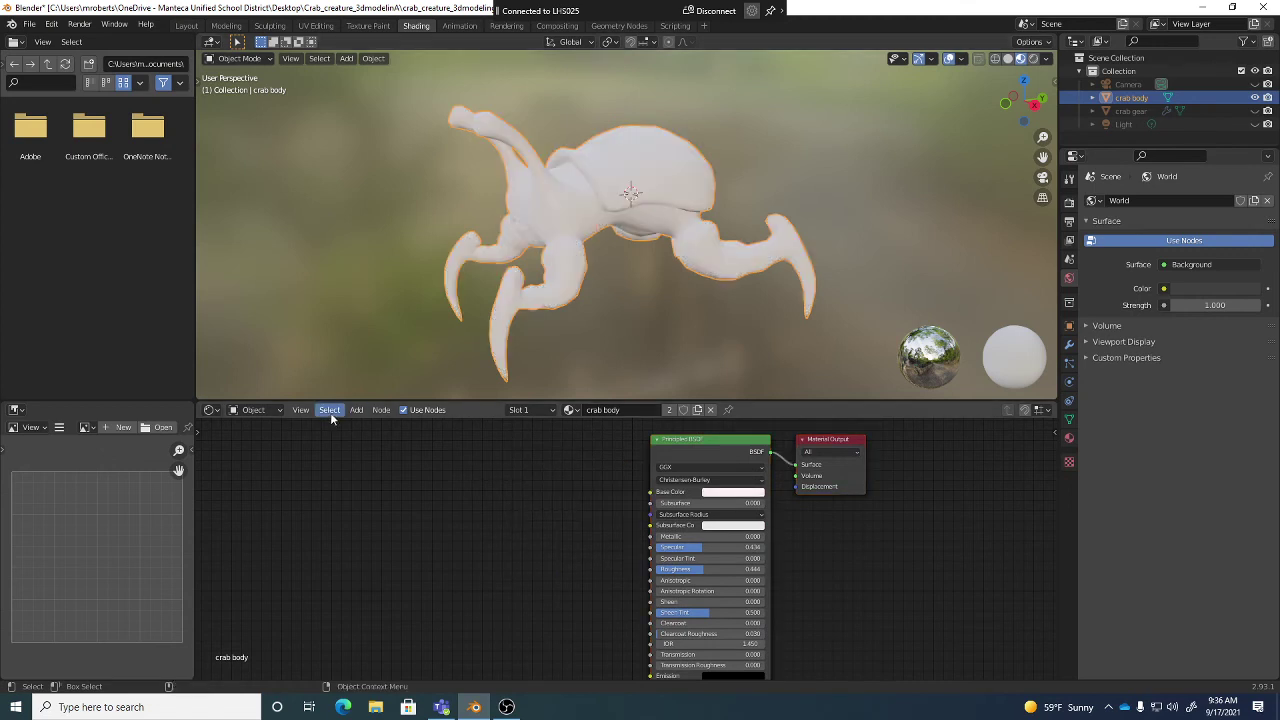
Step: Add an Image Texture node to the crab body material and place it before the Principled BSDF node
left_click(356, 410)
left_click(331, 411)
left_click(355, 411)
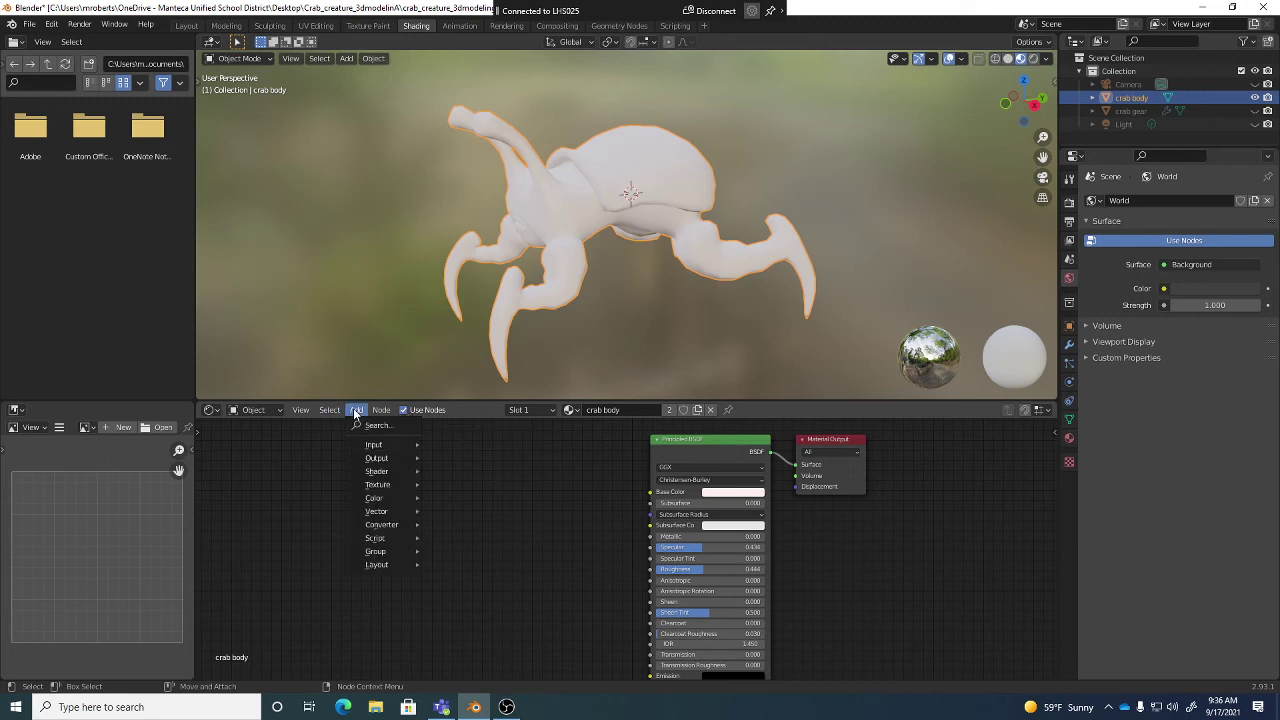
mouse_move(377, 472)
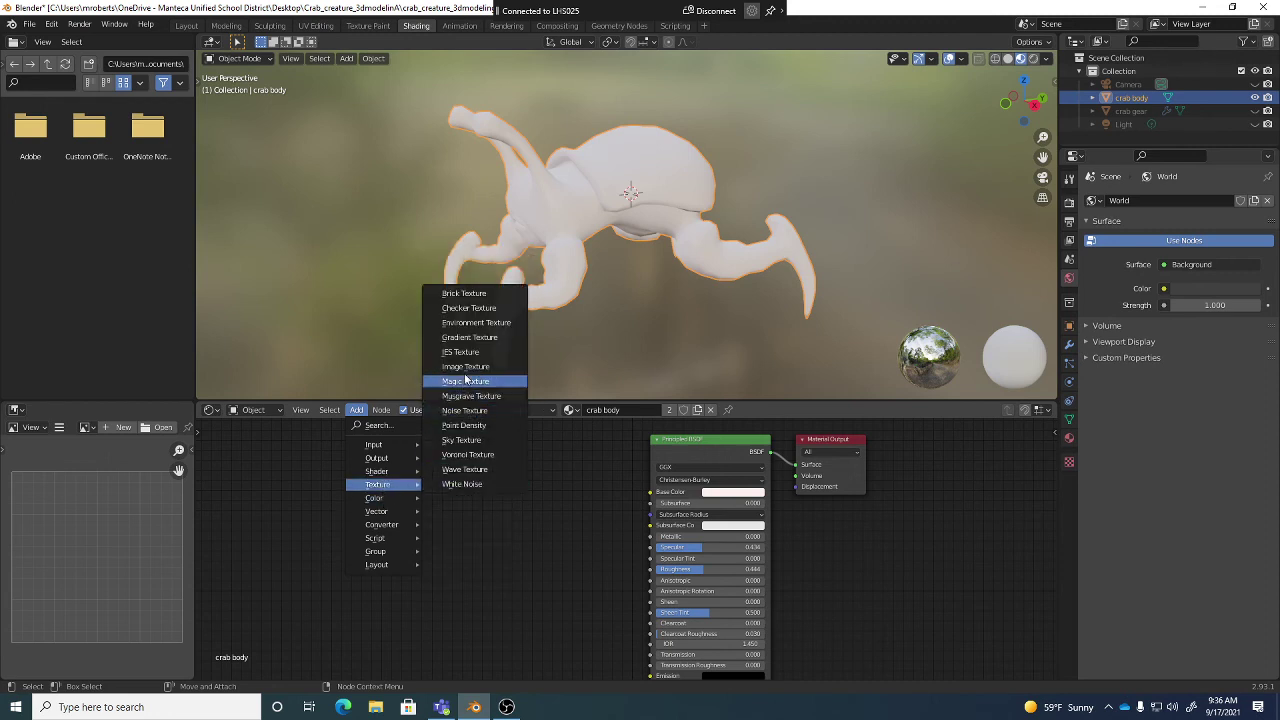
left_click(465, 368)
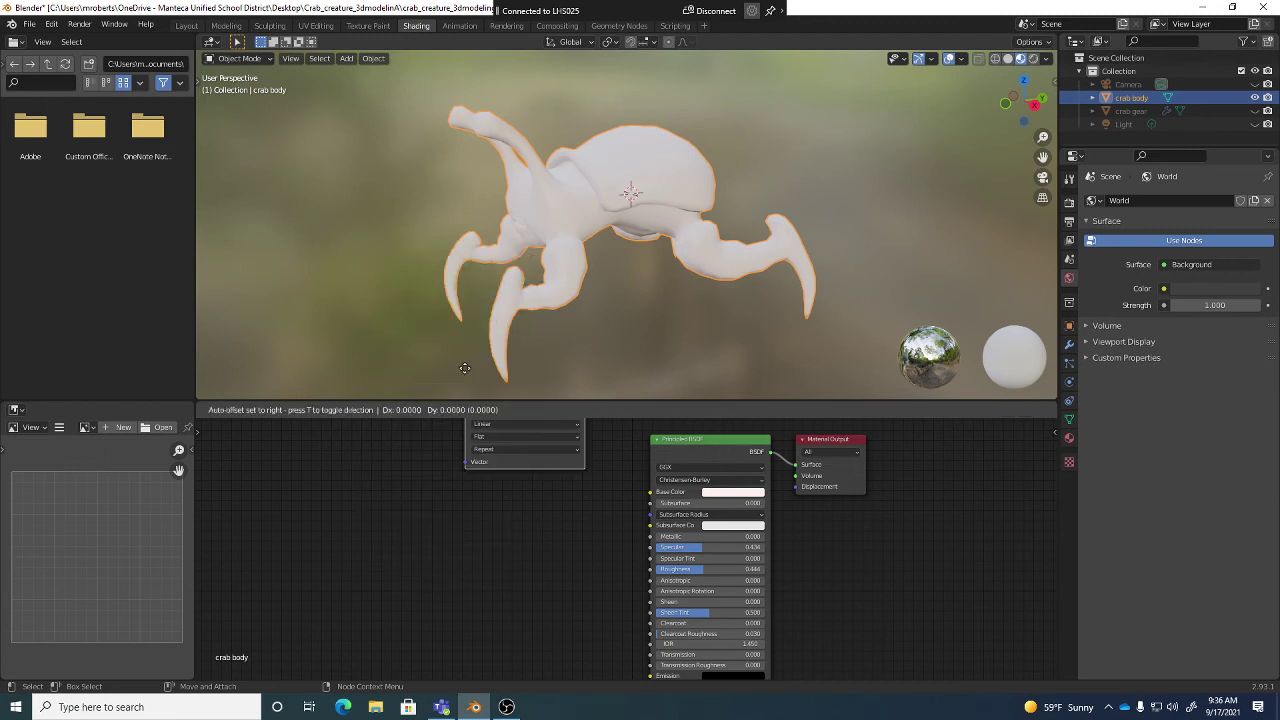
left_click(370, 477)
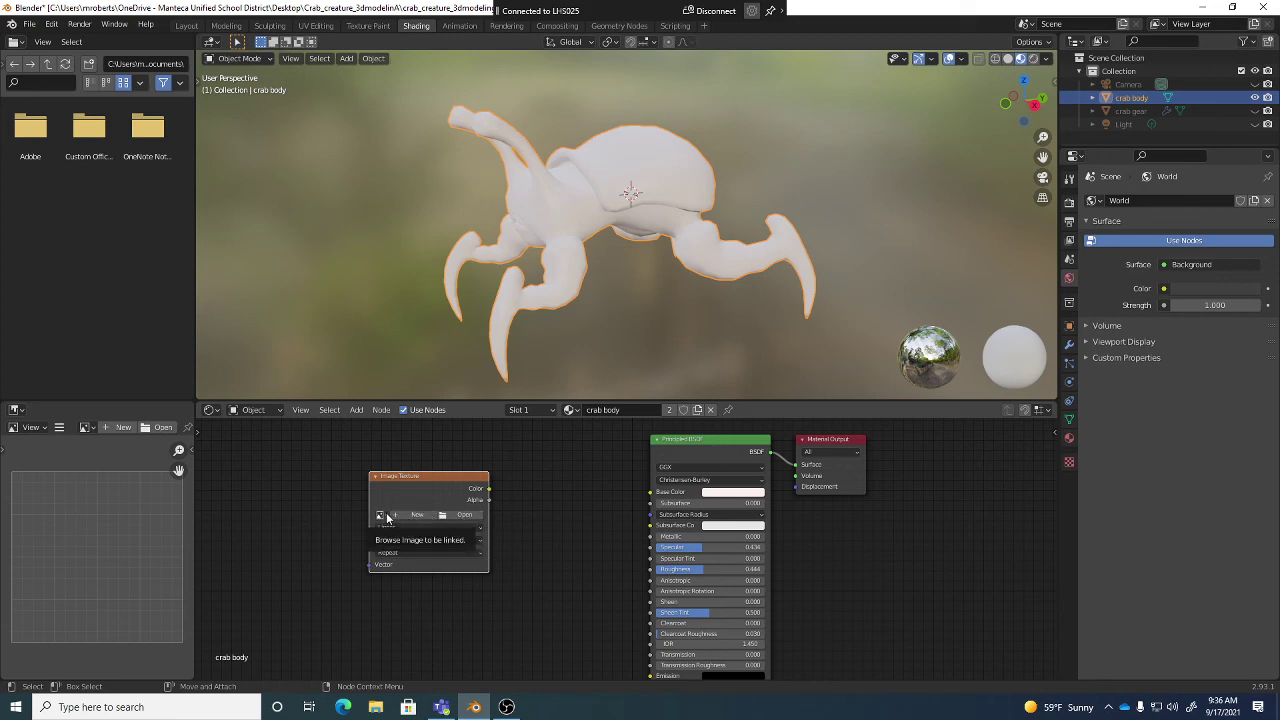
Step: Assign the crab_body_normal_tangent image to the new Image Texture node
scroll(530, 553, "up", 3)
middle_click_drag(524, 554, 566, 554, "alt")
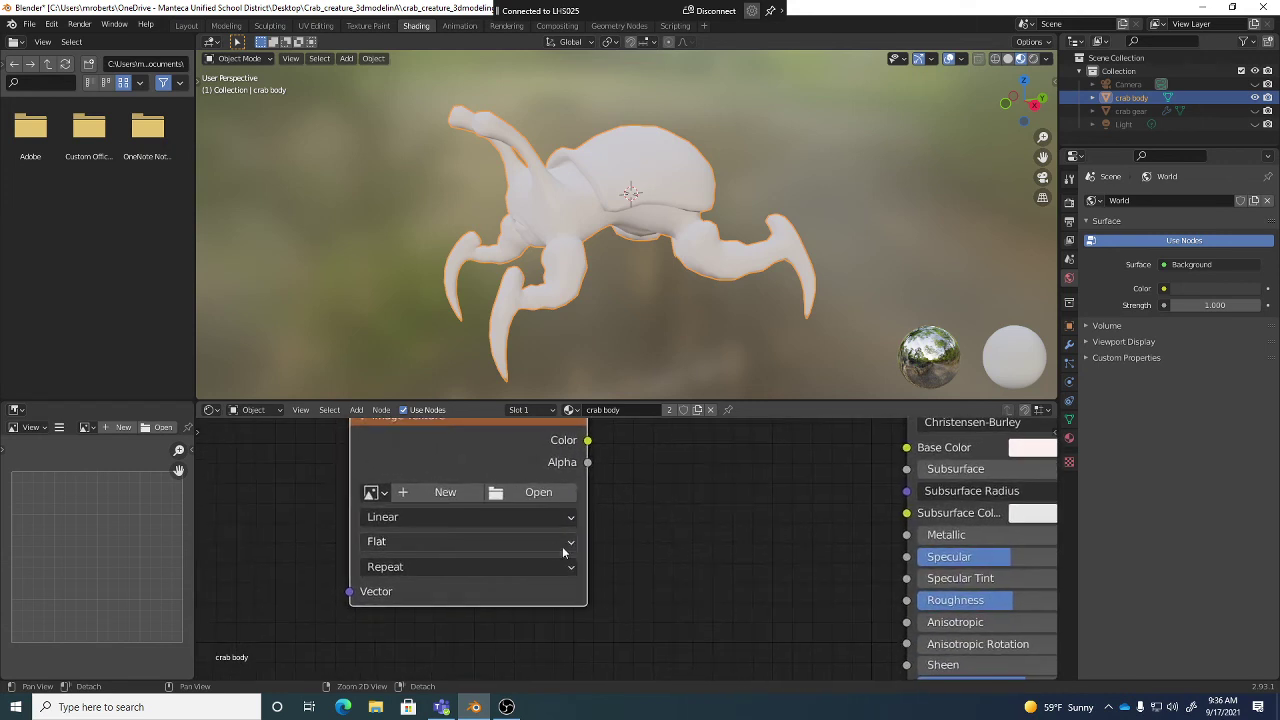
left_click(372, 494)
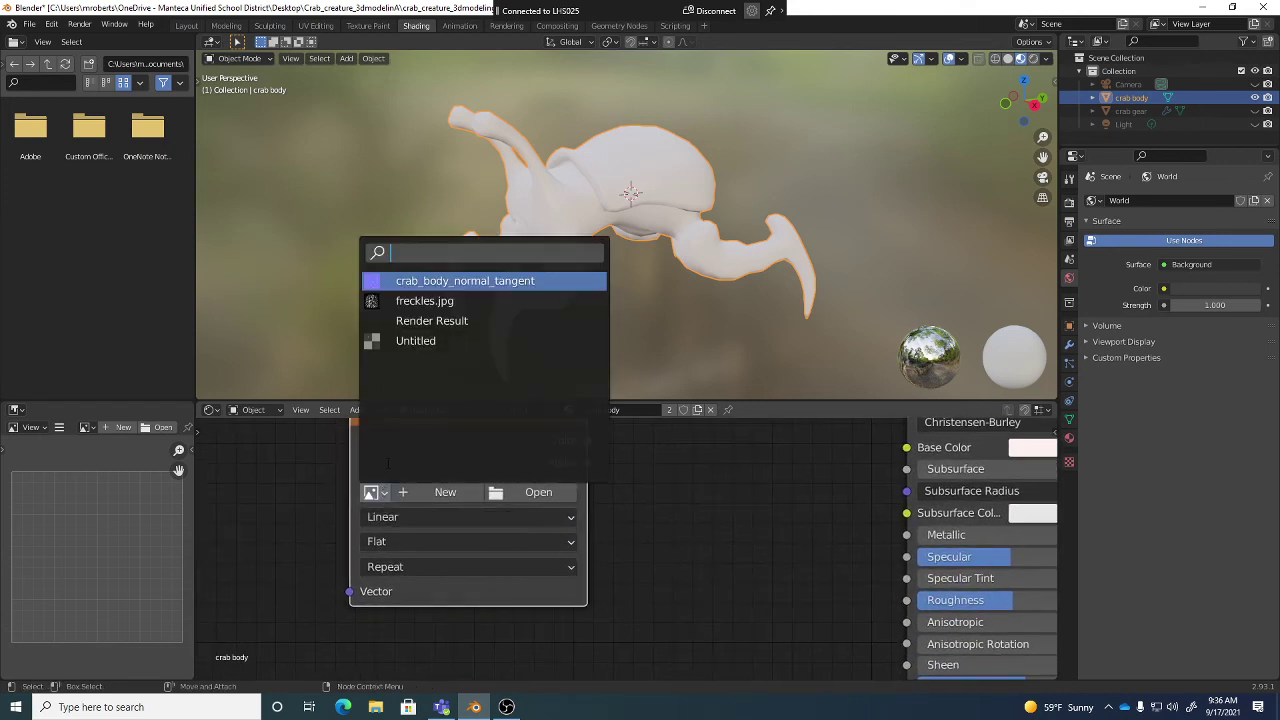
left_click(445, 281)
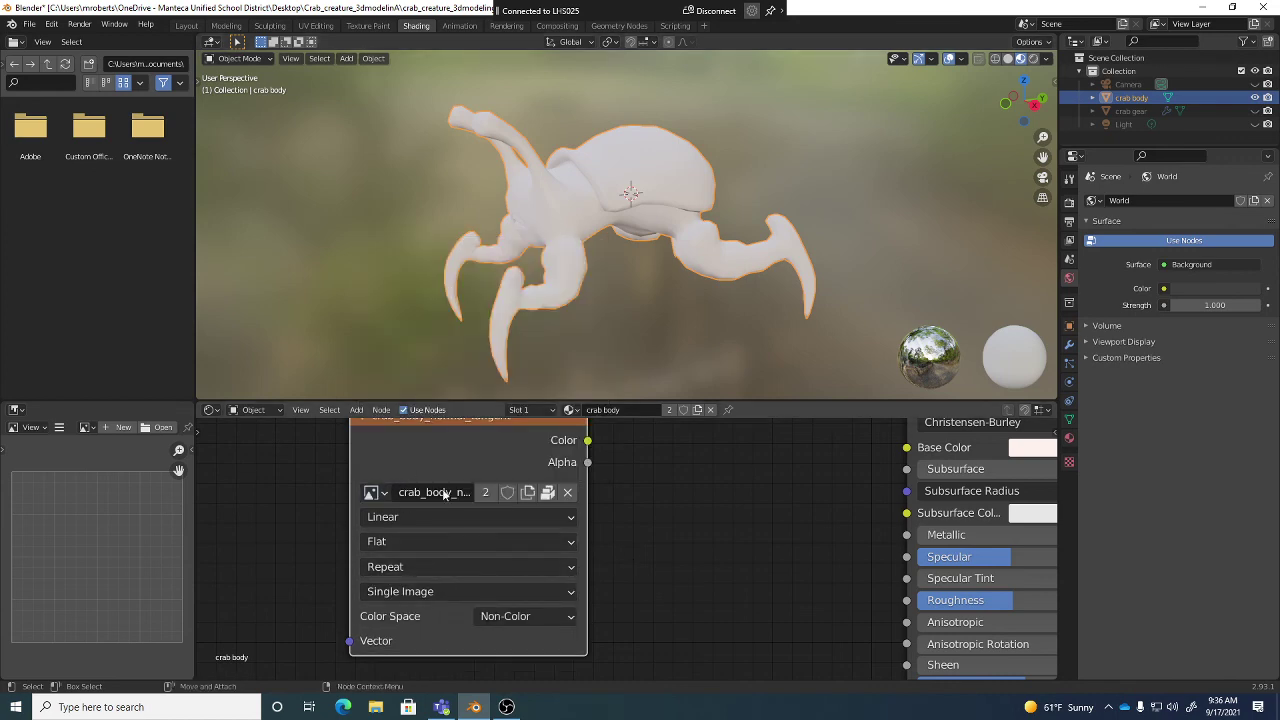
scroll(701, 546, "down", 1)
scroll(701, 546, "down", 1)
middle_click_drag(650, 554, 567, 511)
scroll(586, 507, "down", 1)
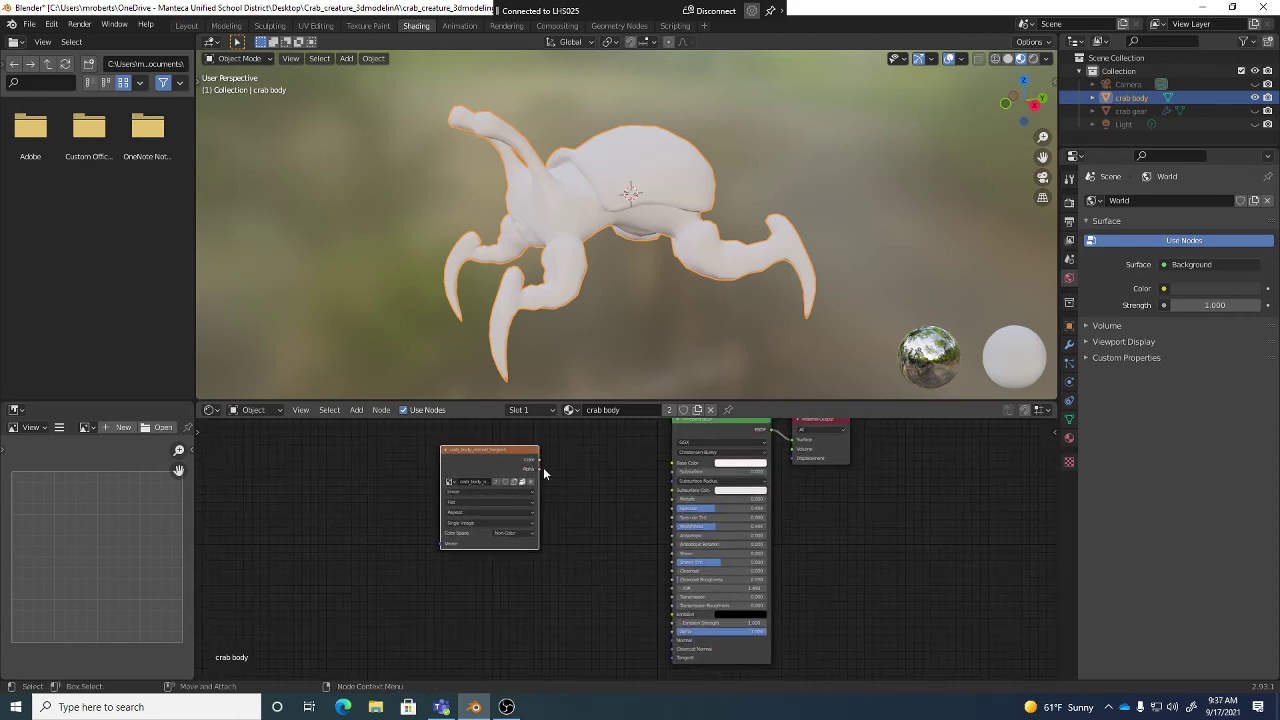
Step: Connect the image texture's Color output to the Principled BSDF's Normal input and move the texture node farther from the shader
left_click_drag(541, 461, 566, 472)
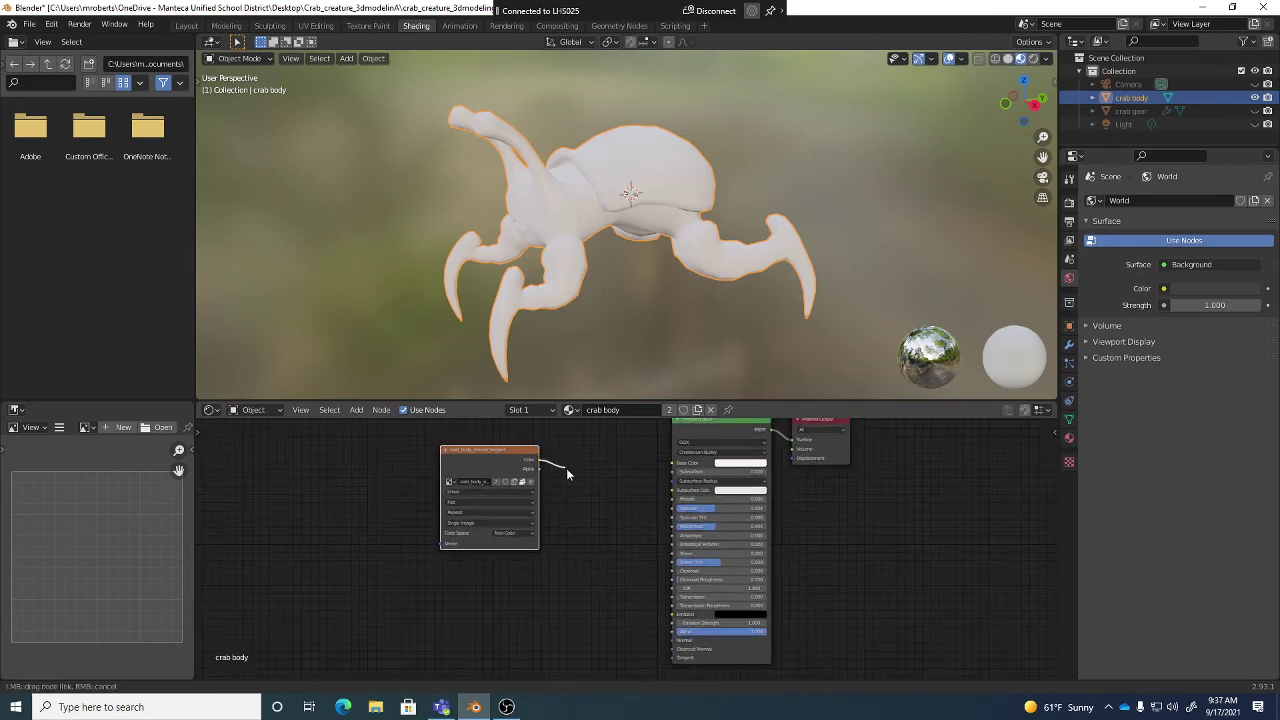
left_click_drag(611, 519, 670, 641)
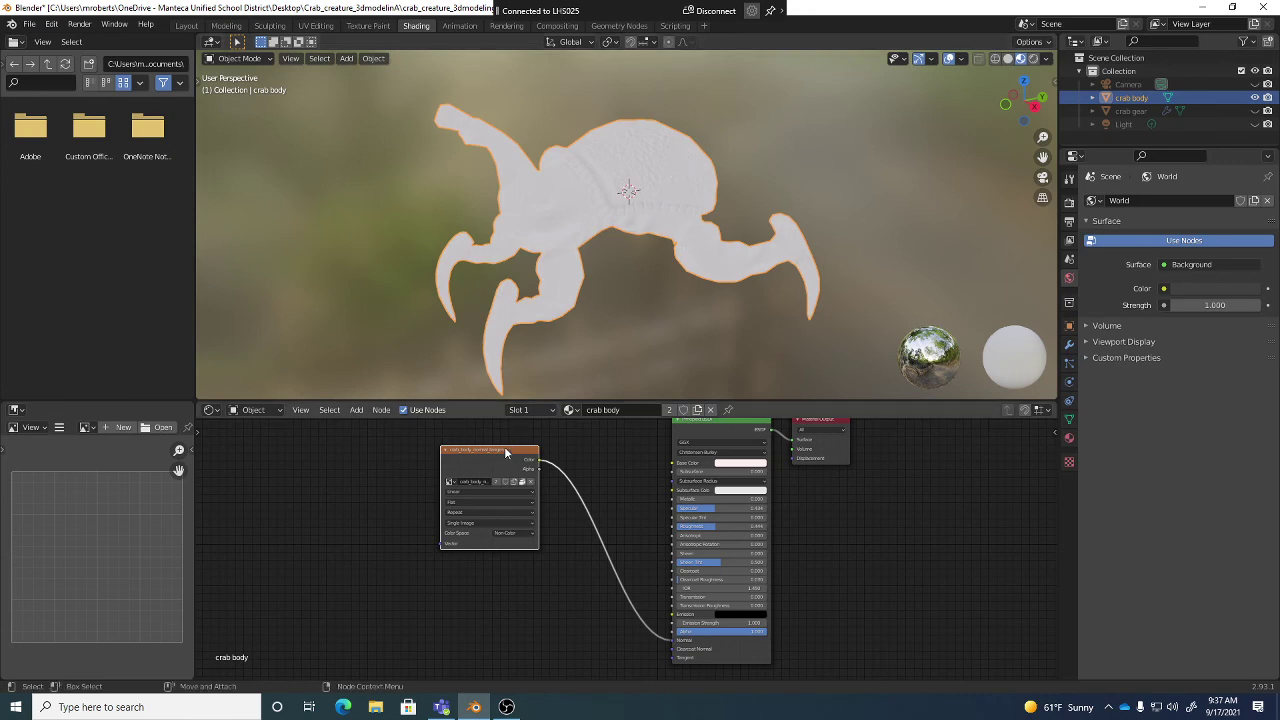
left_click_drag(504, 449, 585, 561)
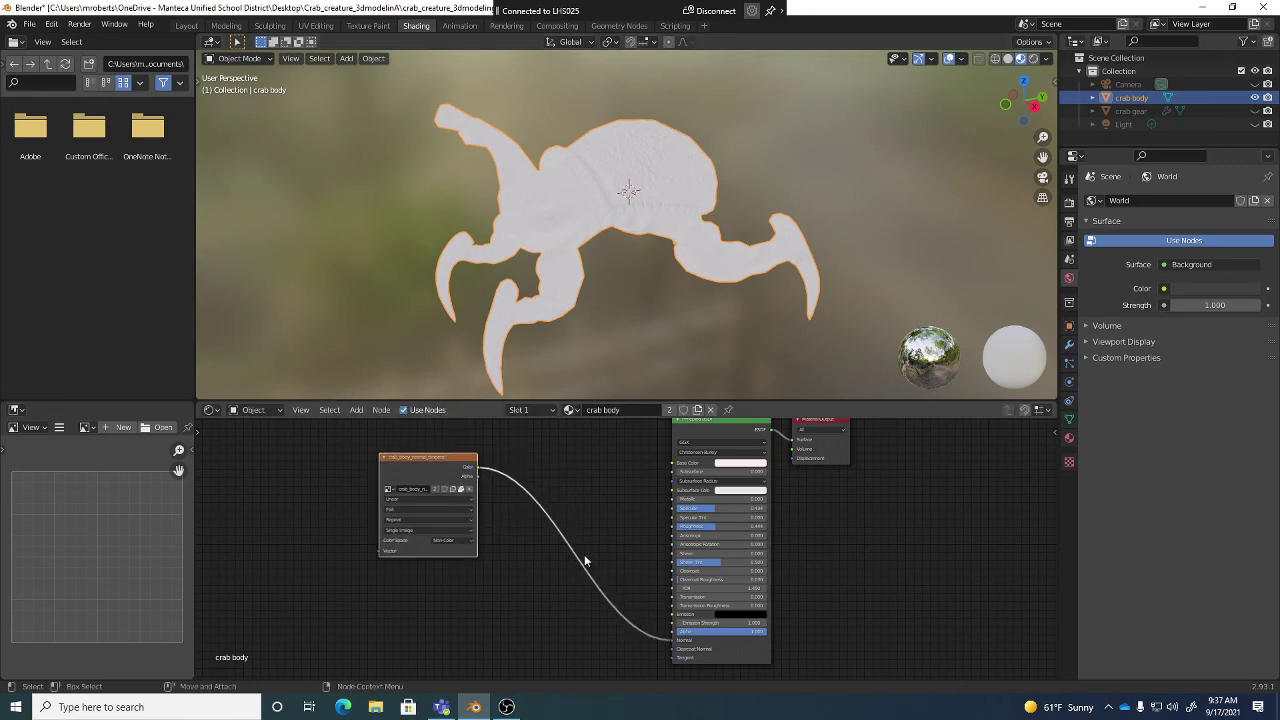
Step: Insert a Normal Map node into the link between the image texture and the Principled BSDF's Normal input
left_click(357, 410)
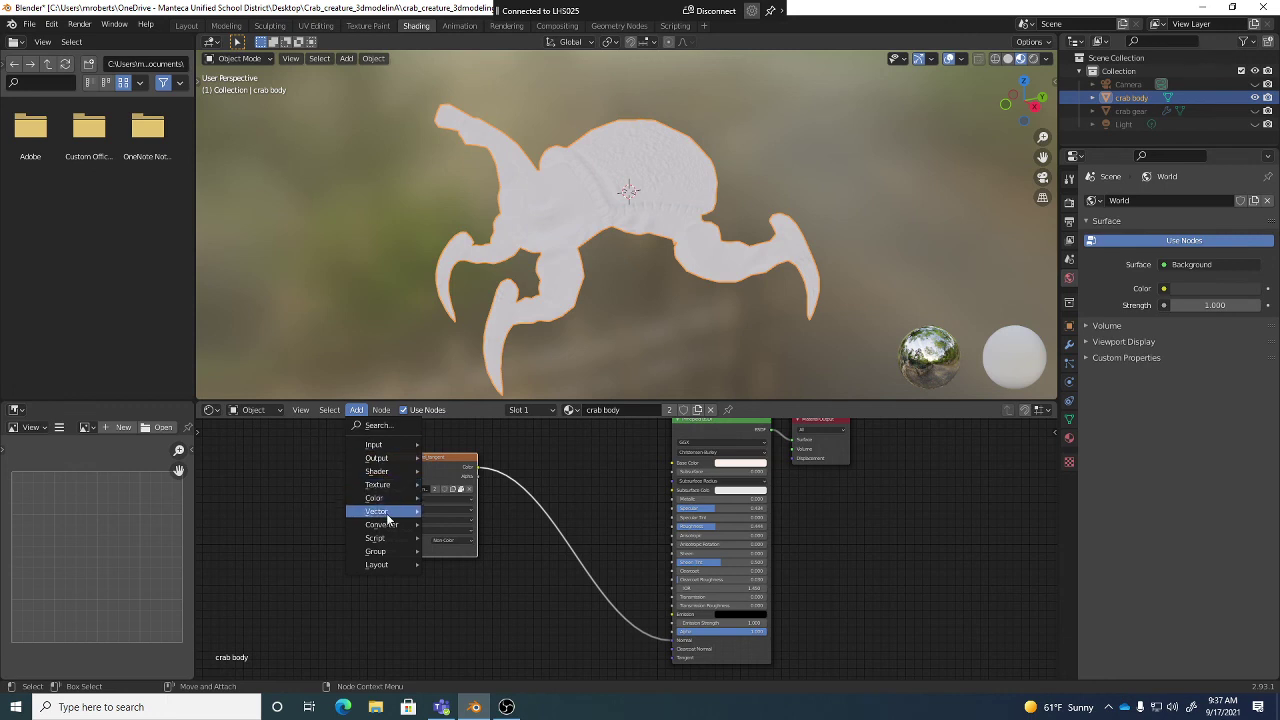
mouse_move(386, 513)
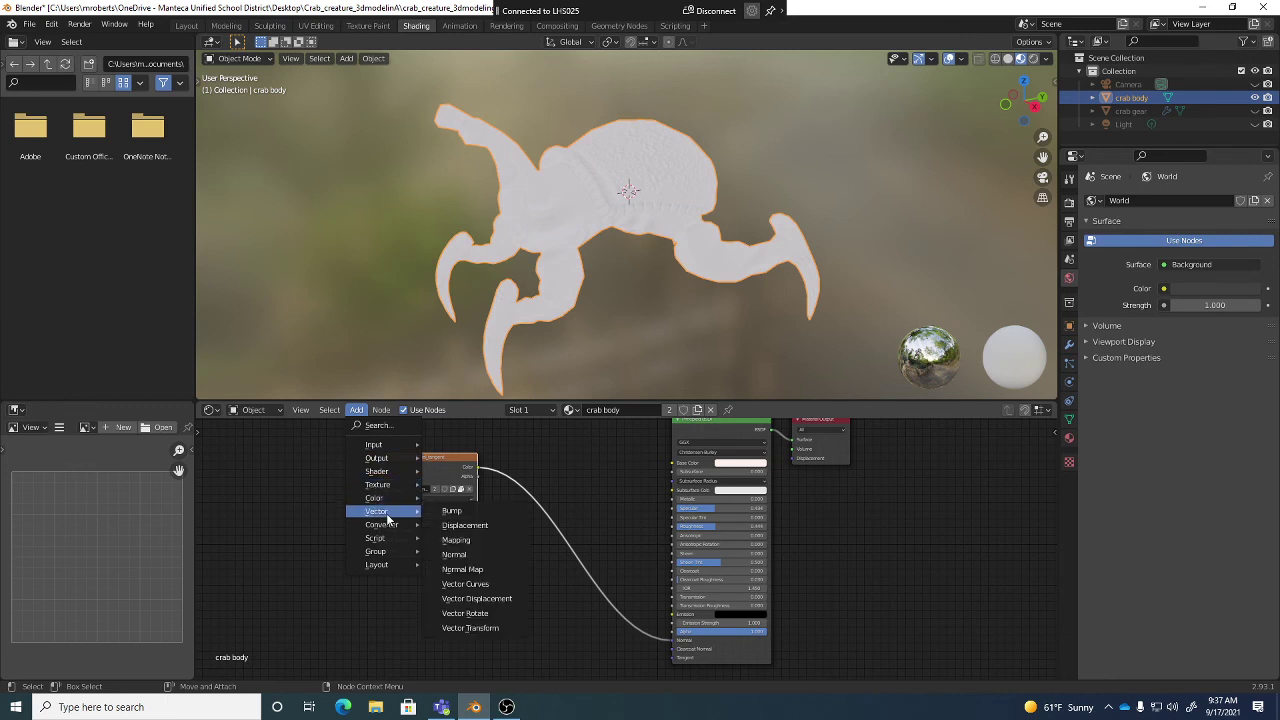
left_click(491, 571)
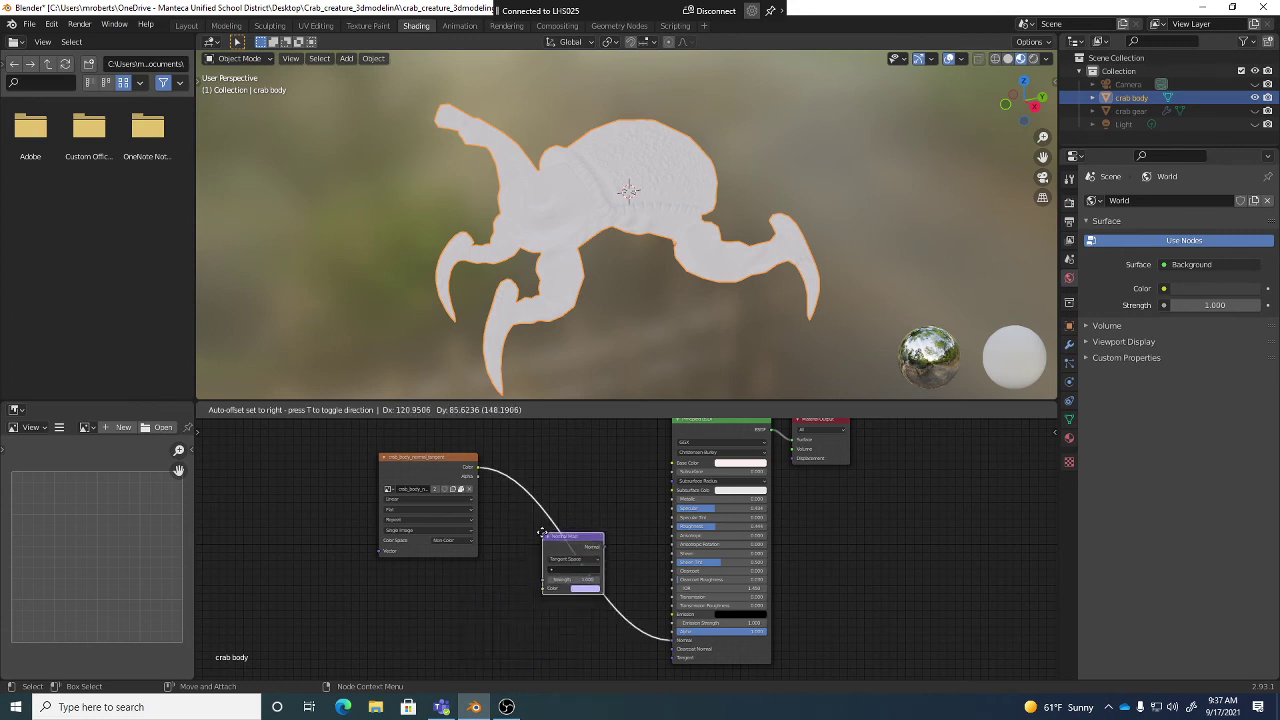
left_click(541, 533)
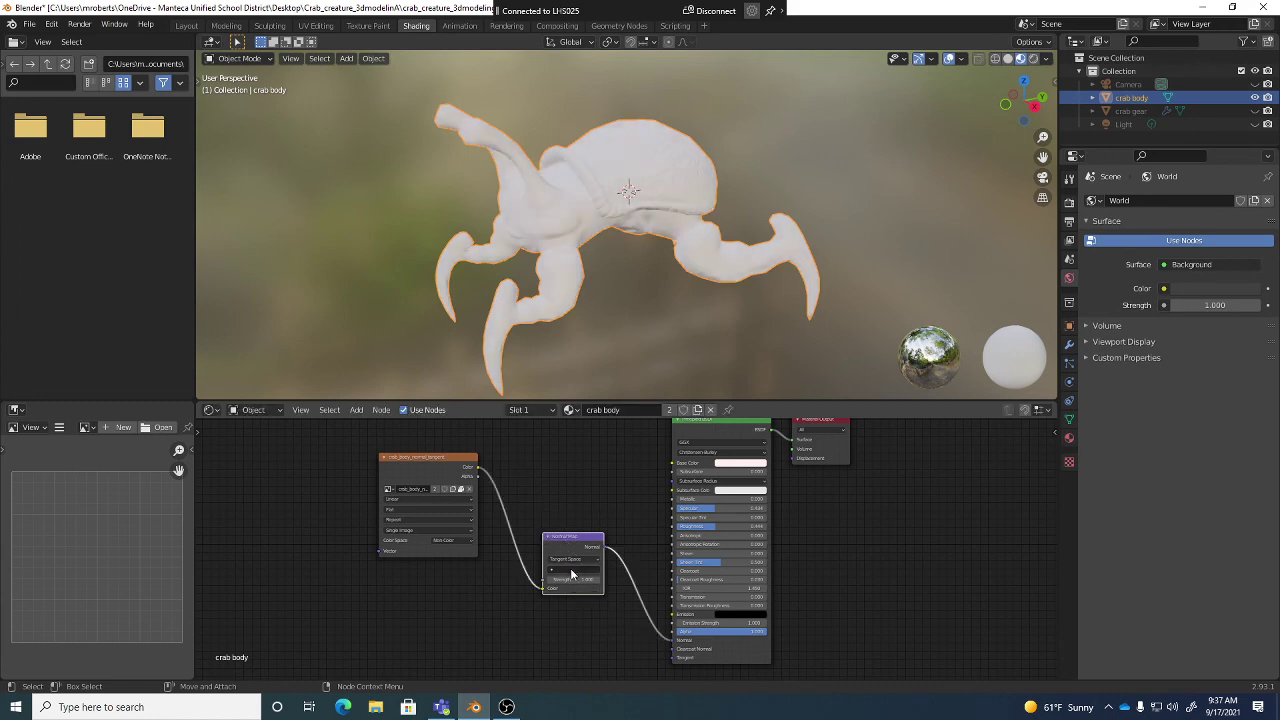
Step: Assign the crab body UV map to the Normal Map node and set its strength to 2
scroll(571, 574, "up", 3)
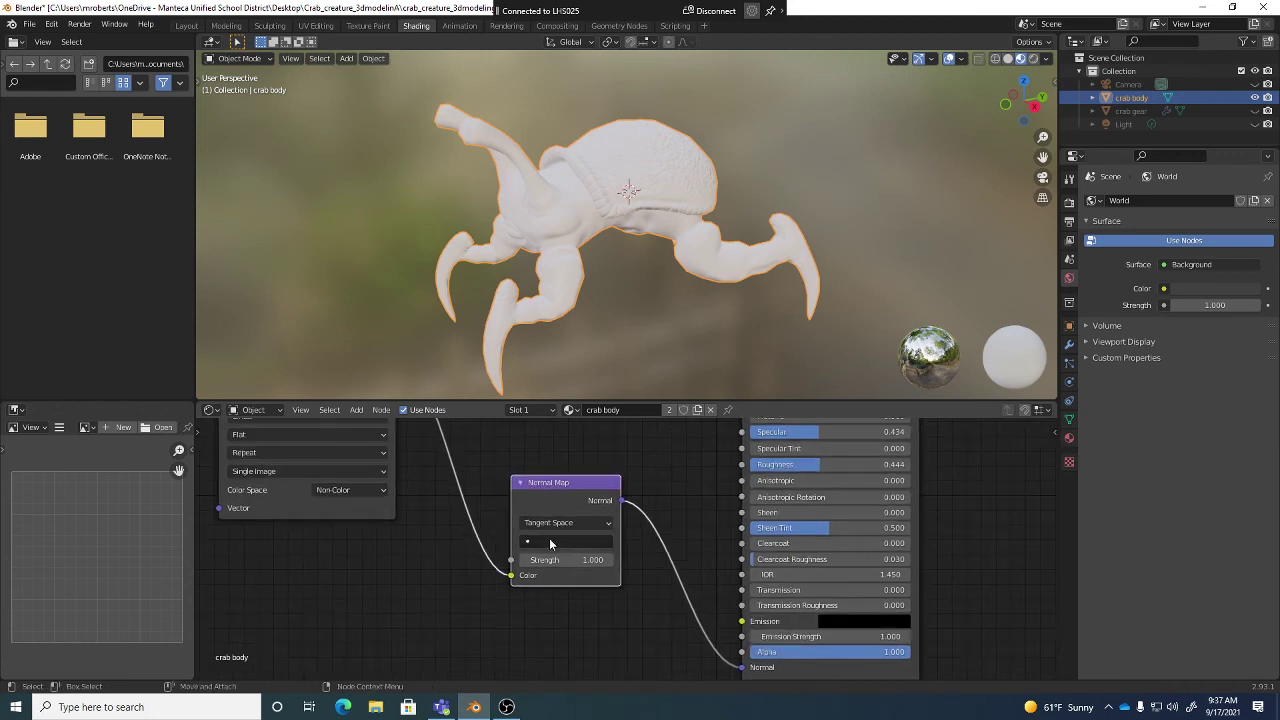
left_click(550, 543)
left_click(545, 387)
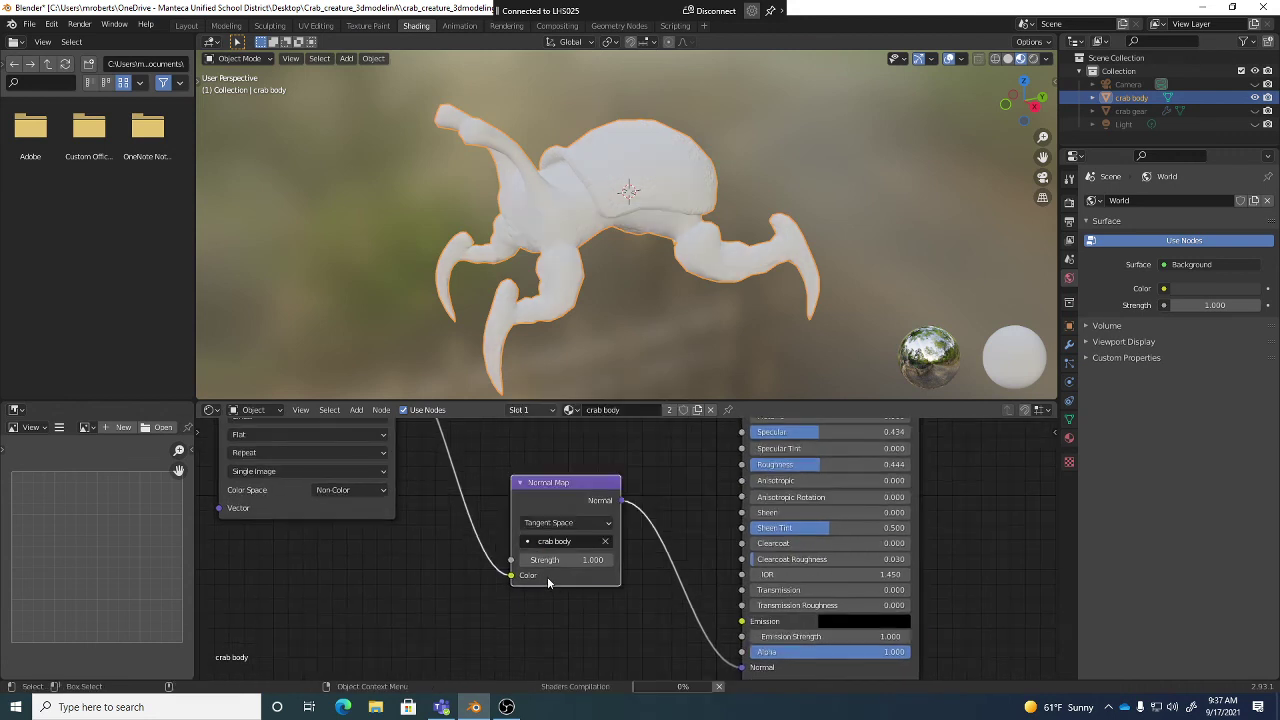
left_click(562, 559)
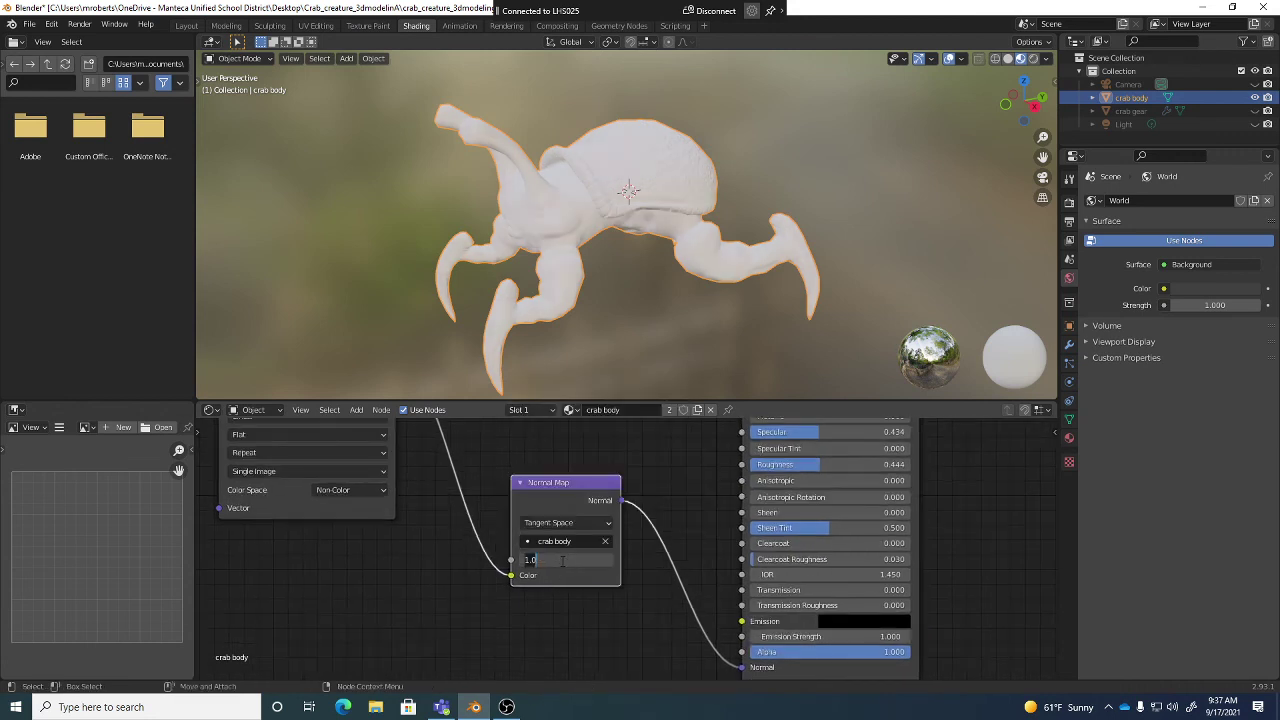
type("2")
key("Return")
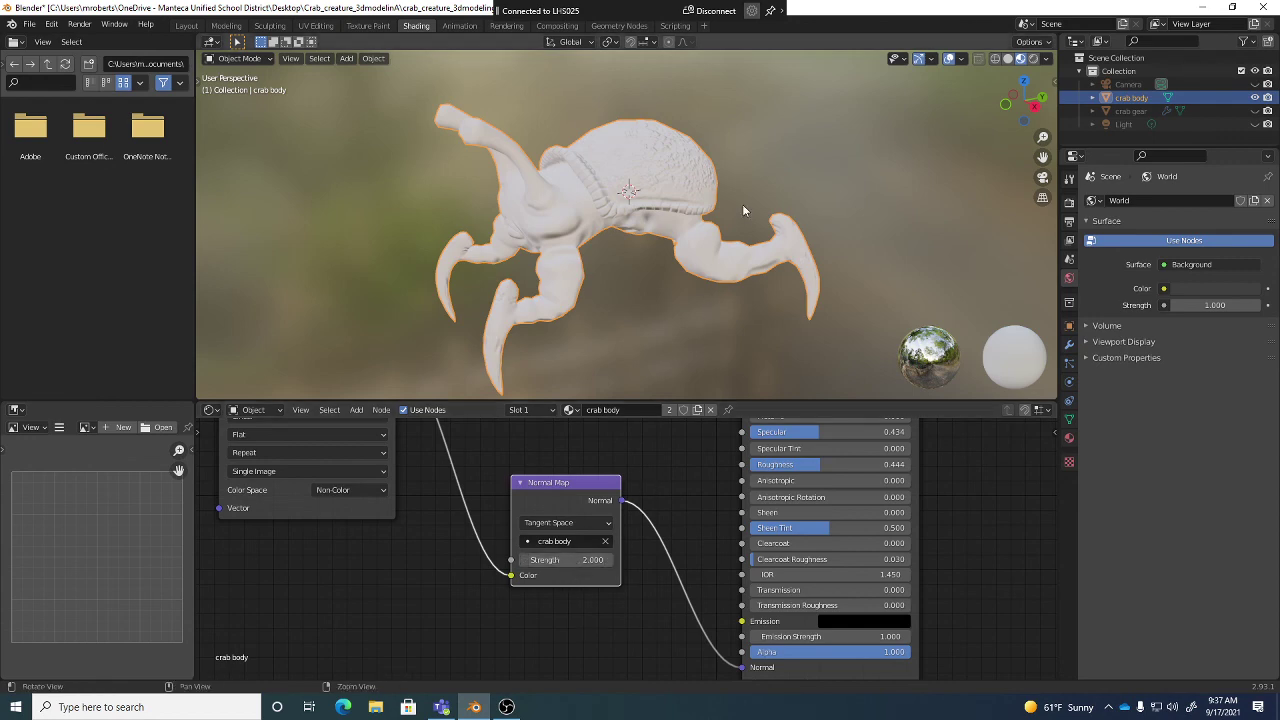
Step: Examine the normal map detail on the crab body's shell, underside and legs from several angles
middle_click_drag(743, 206, 760, 232)
scroll(698, 218, "up", 3)
scroll(756, 231, "up", 4)
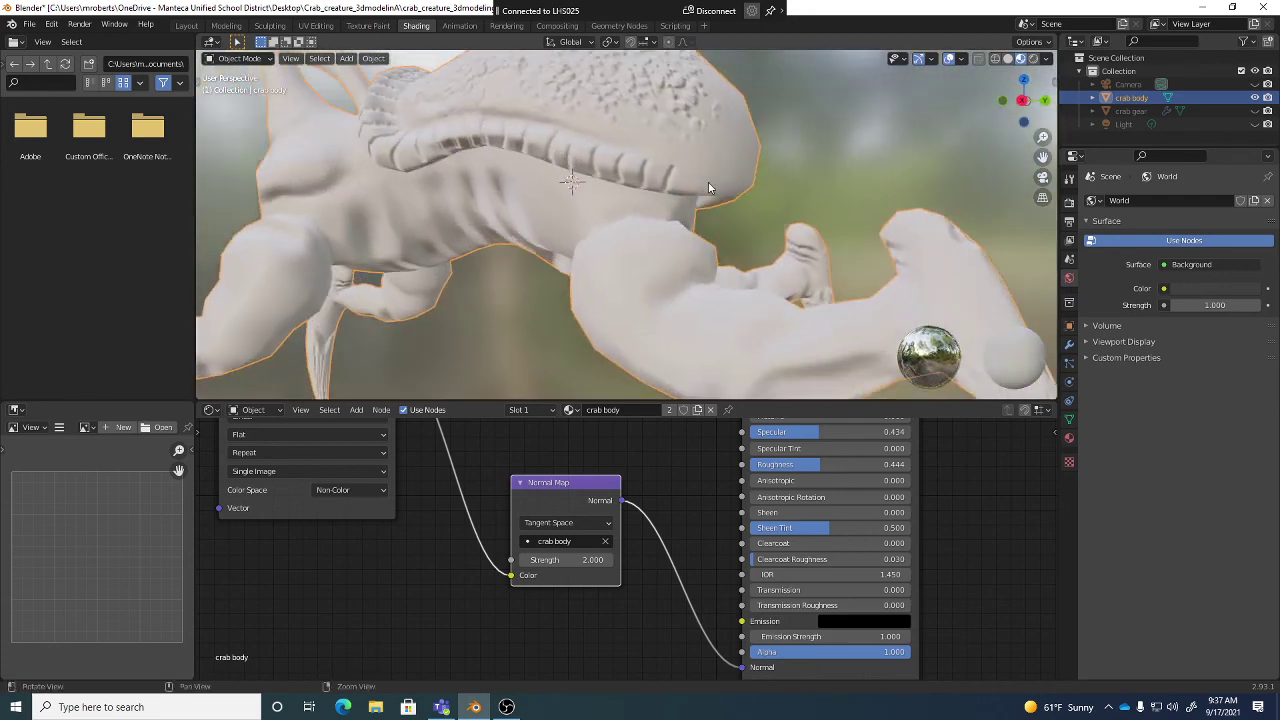
middle_click_drag(709, 188, 650, 225)
middle_click_drag(666, 179, 700, 205)
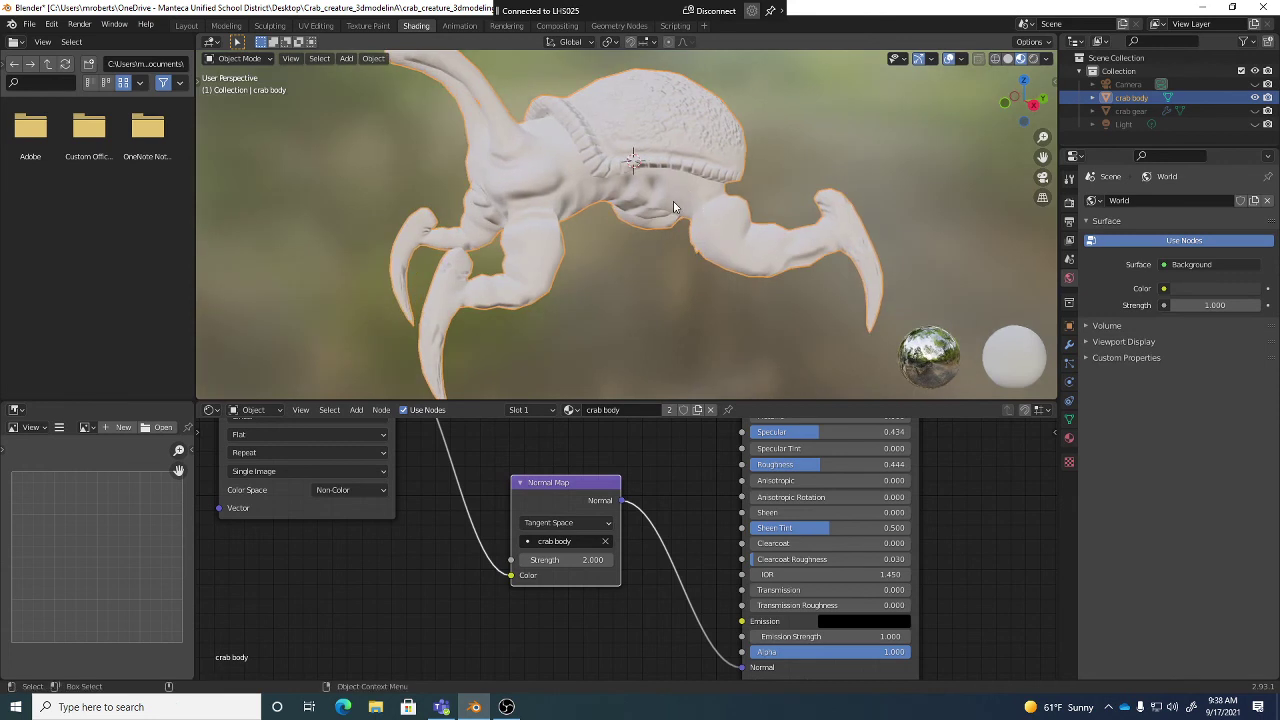
middle_click_drag(632, 220, 656, 224)
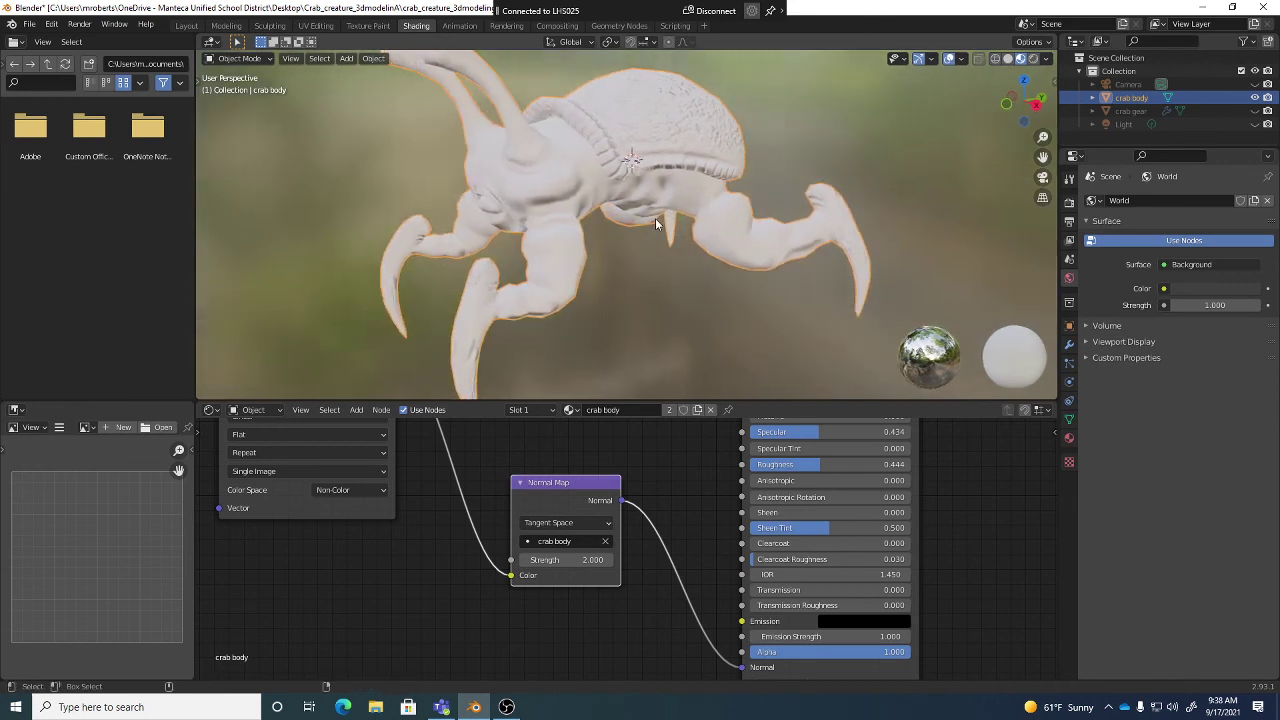
Step: Save the project as a new file named crab_creature_3dmodelingA_normal in the same folder
left_click(29, 24)
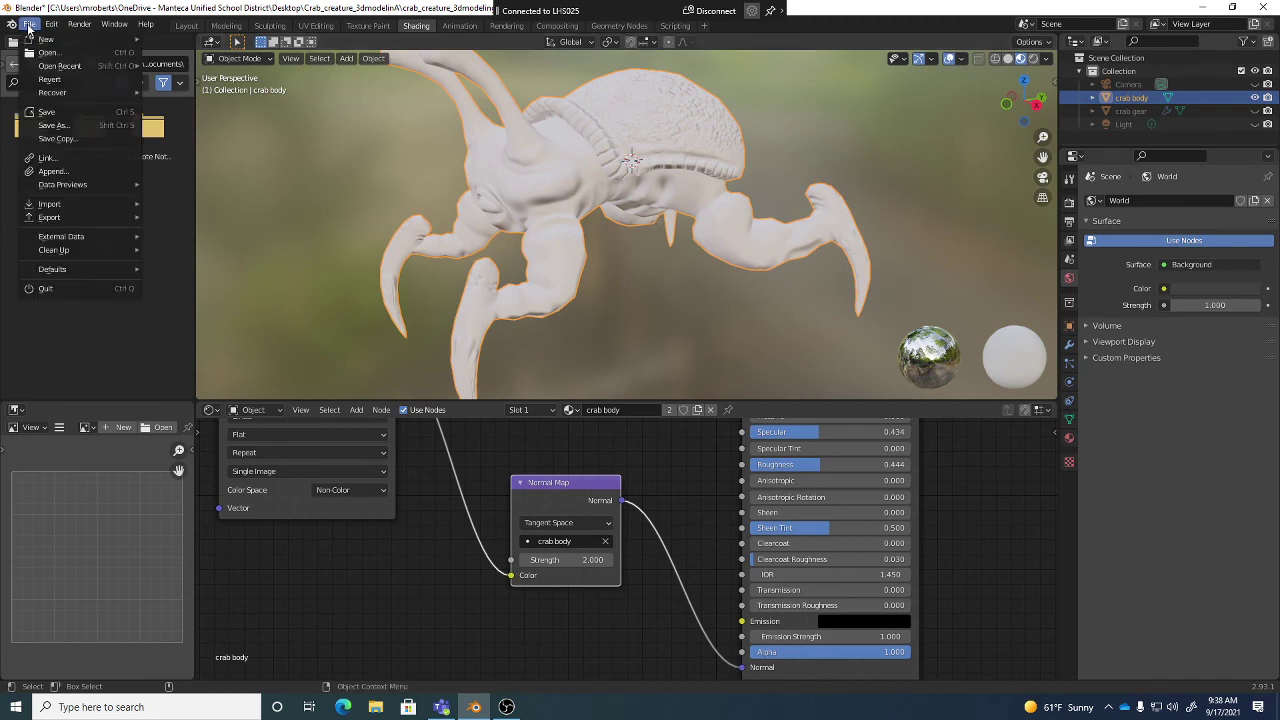
left_click(45, 125)
left_click(600, 541)
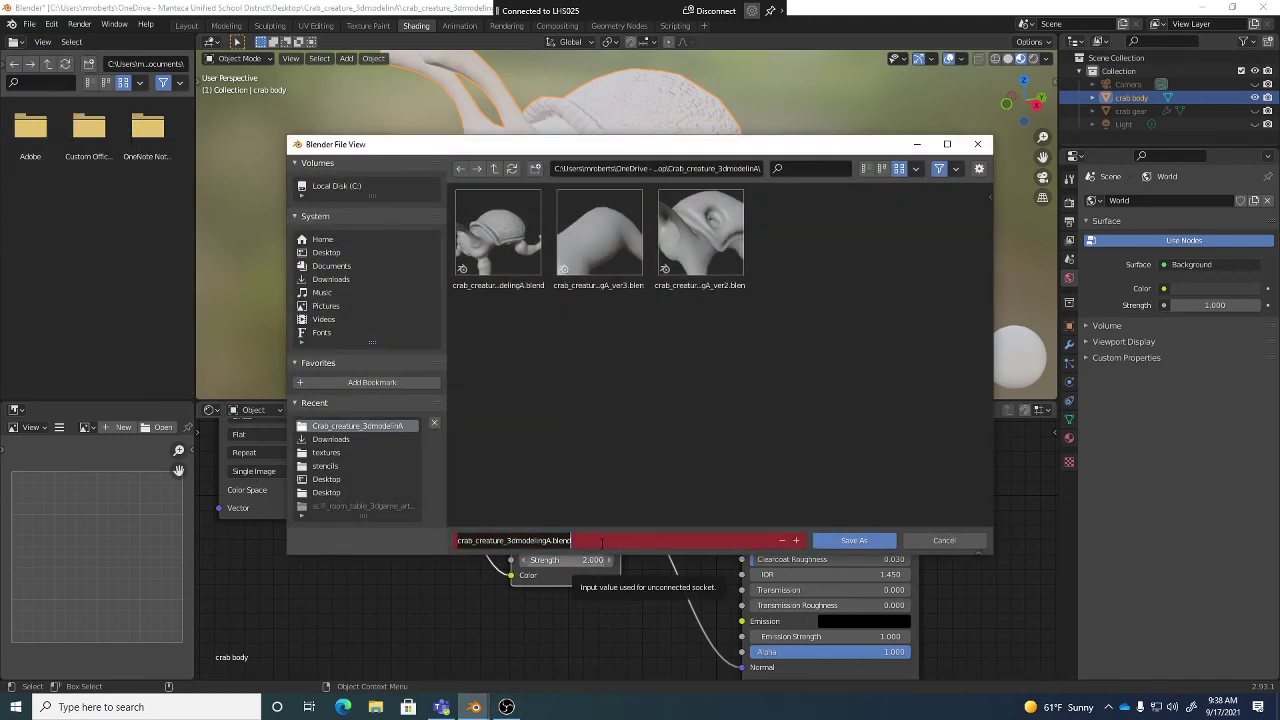
key("End")
key("BackSpace")
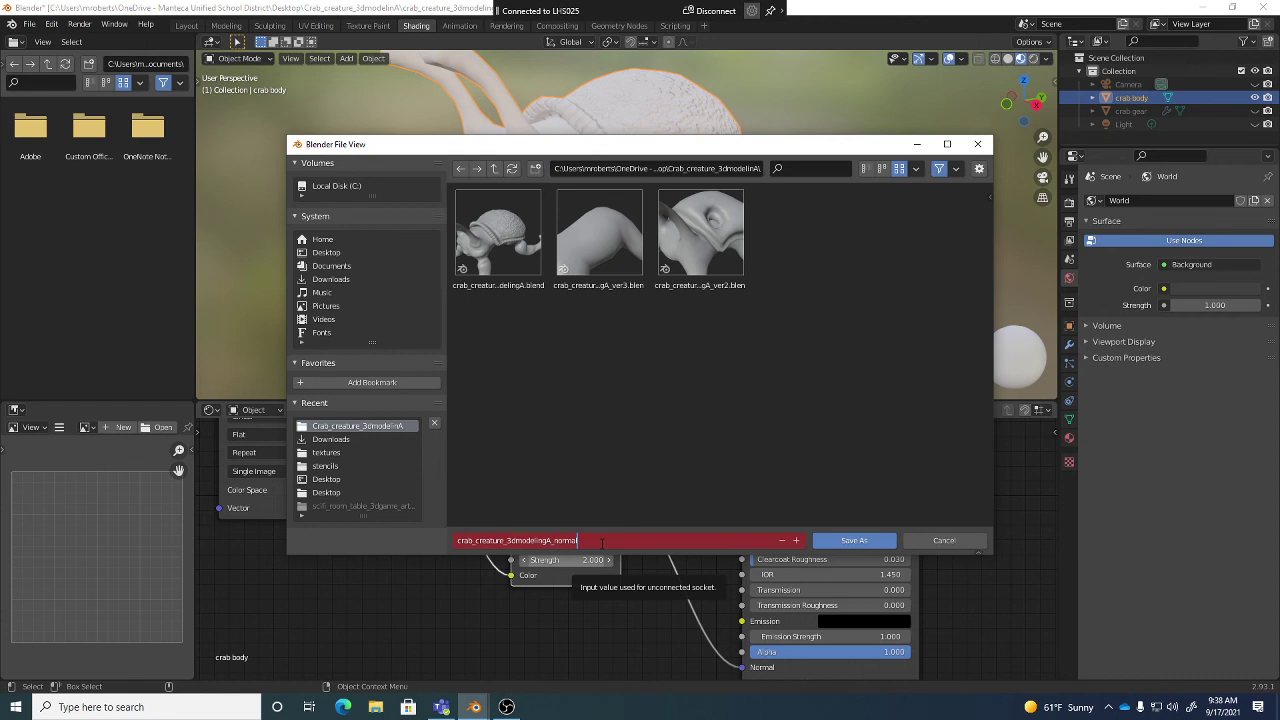
key("Return")
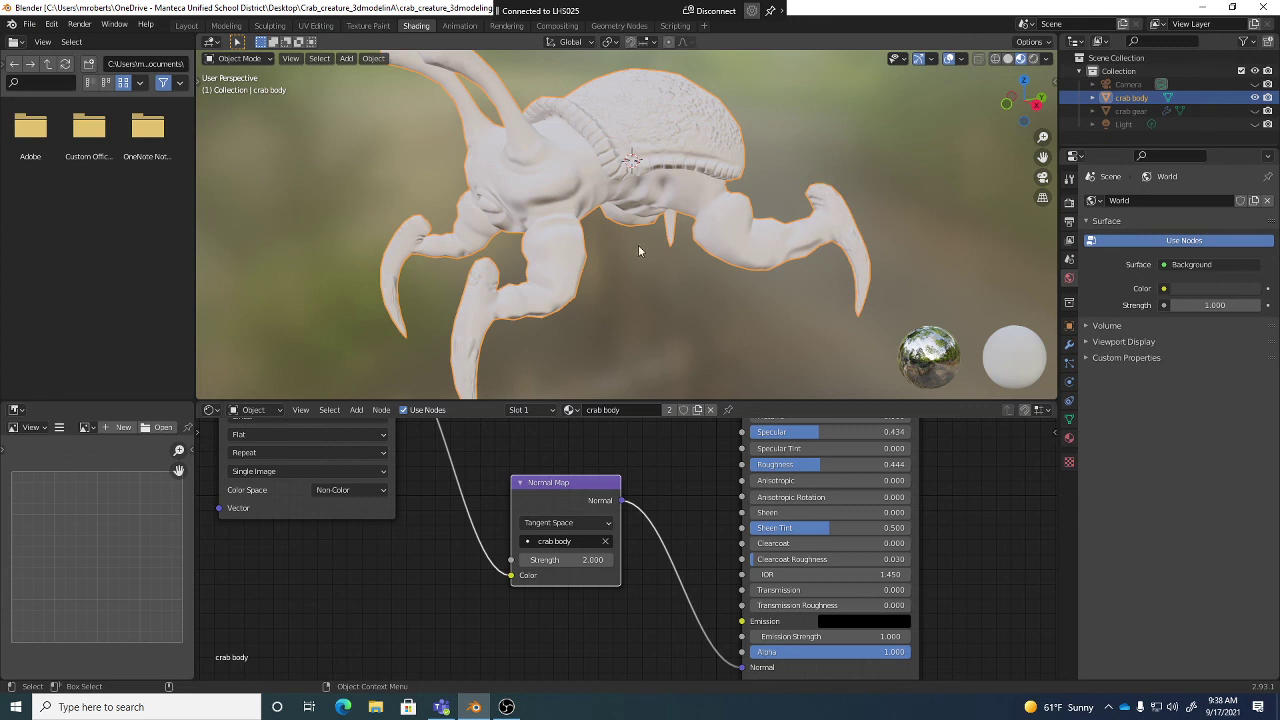
left_click(507, 707)
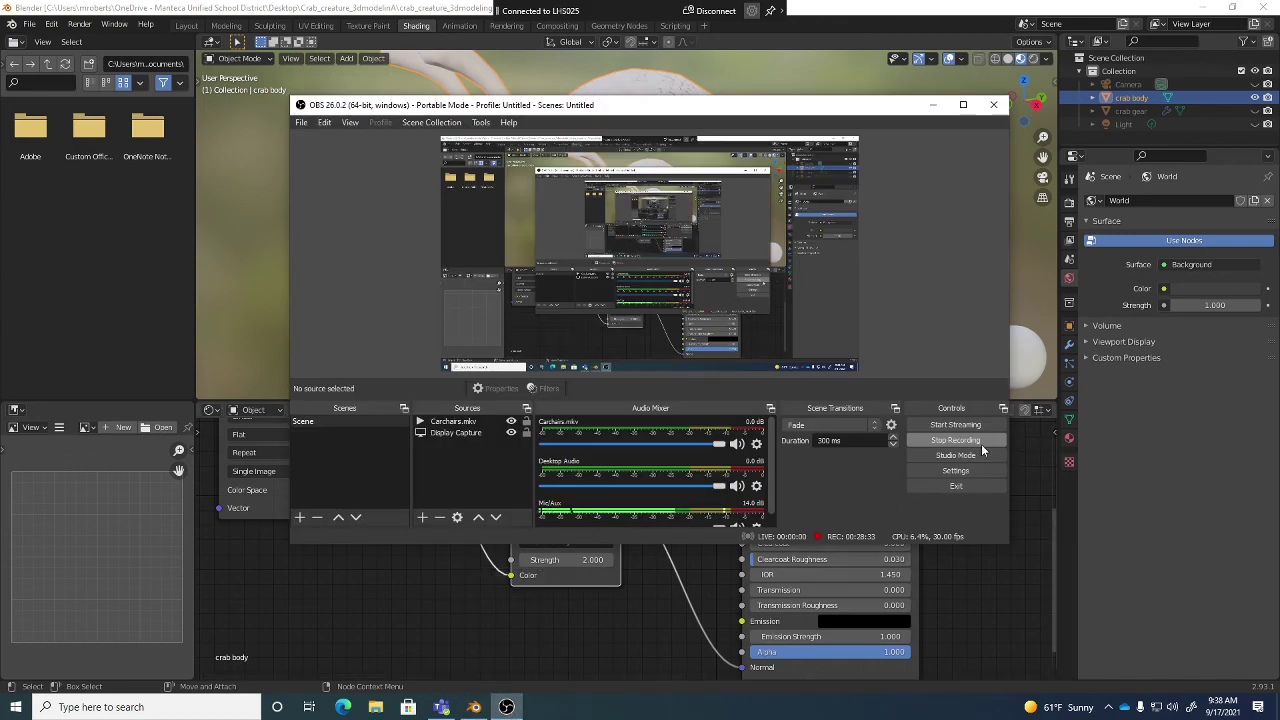